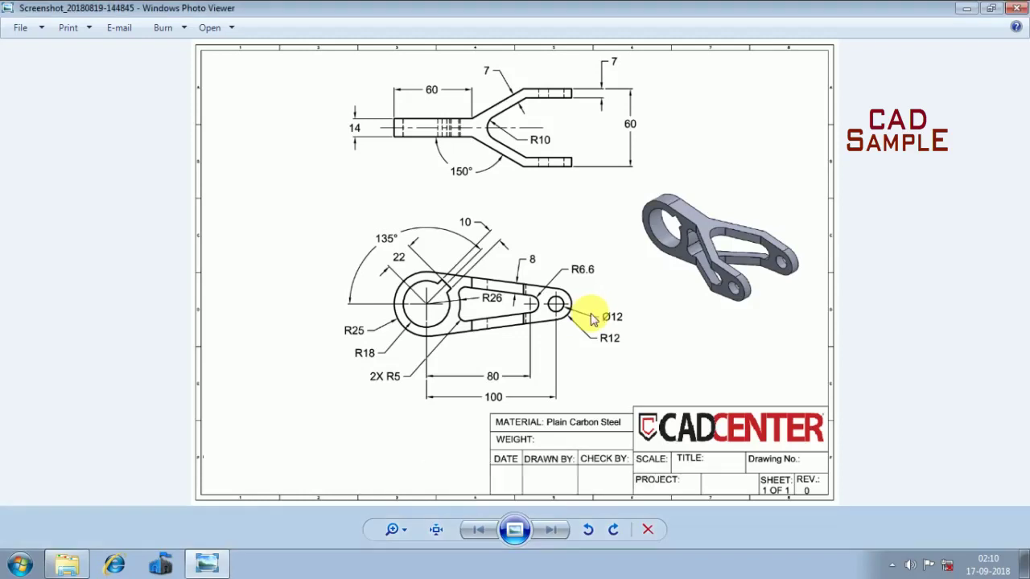
- Minimize the bracket reference drawing in Photo Viewer and refresh the desktop
{"action": "left_click", "coordinate": [963, 10]}
{"action": "right_click", "coordinate": [505, 138]}
{"action": "left_click", "coordinate": [531, 186]}
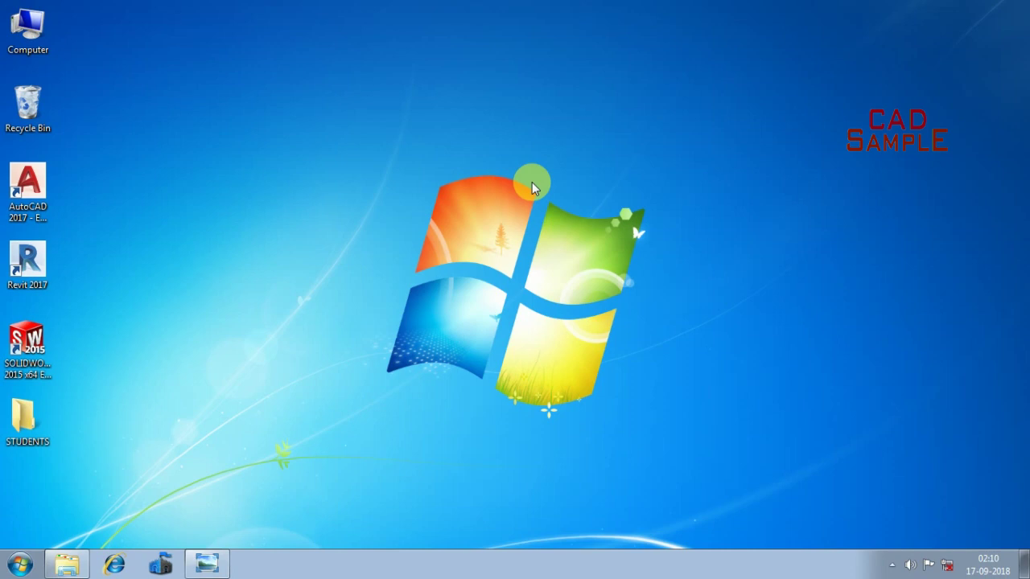
- Launch SOLIDWORKS 2015 from its desktop shortcut, then glance at the reference drawing and minimize it
{"action": "left_click", "coordinate": [29, 366]}
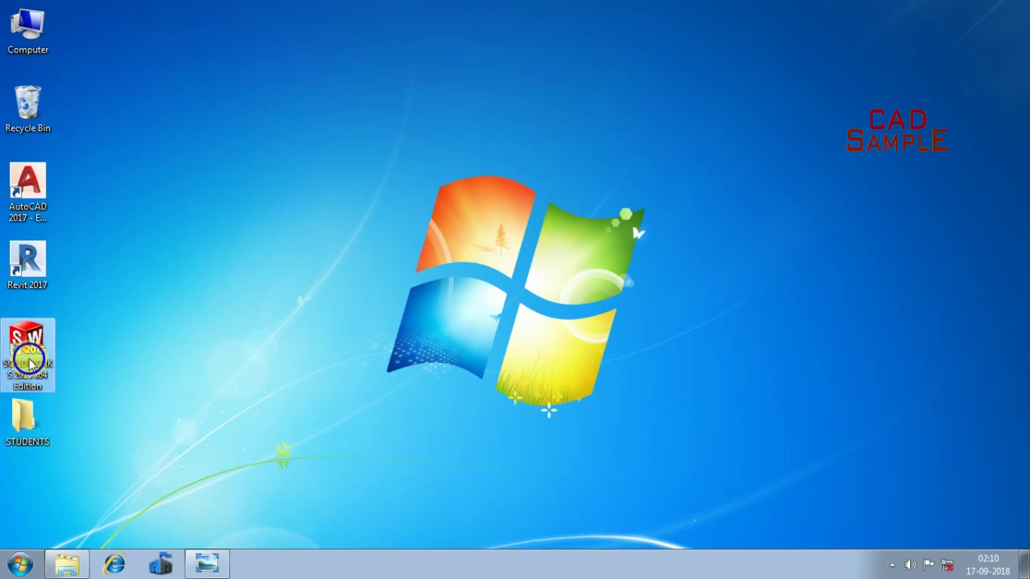
{"action": "right_click", "coordinate": [30, 366]}
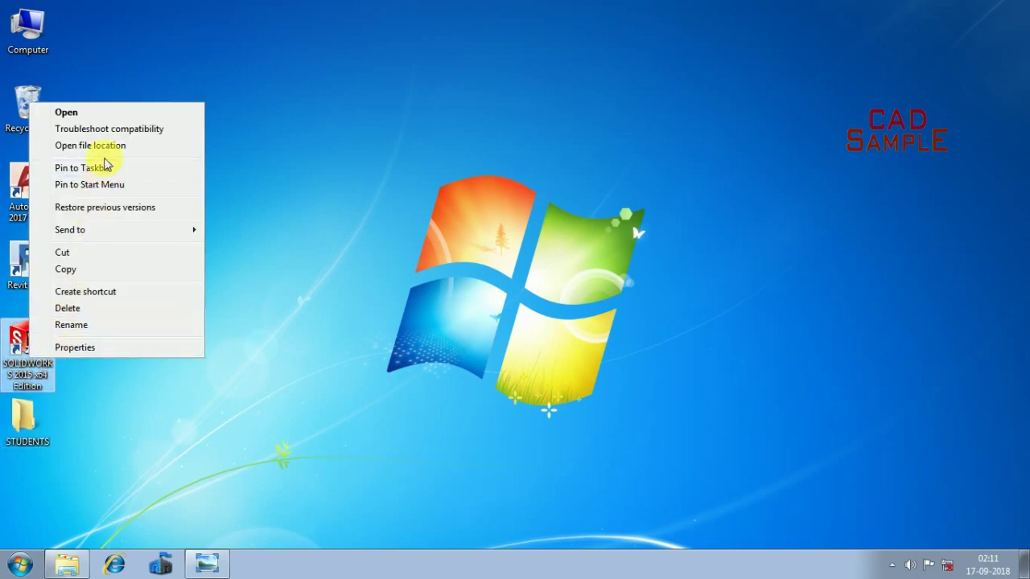
{"action": "left_click", "coordinate": [115, 114]}
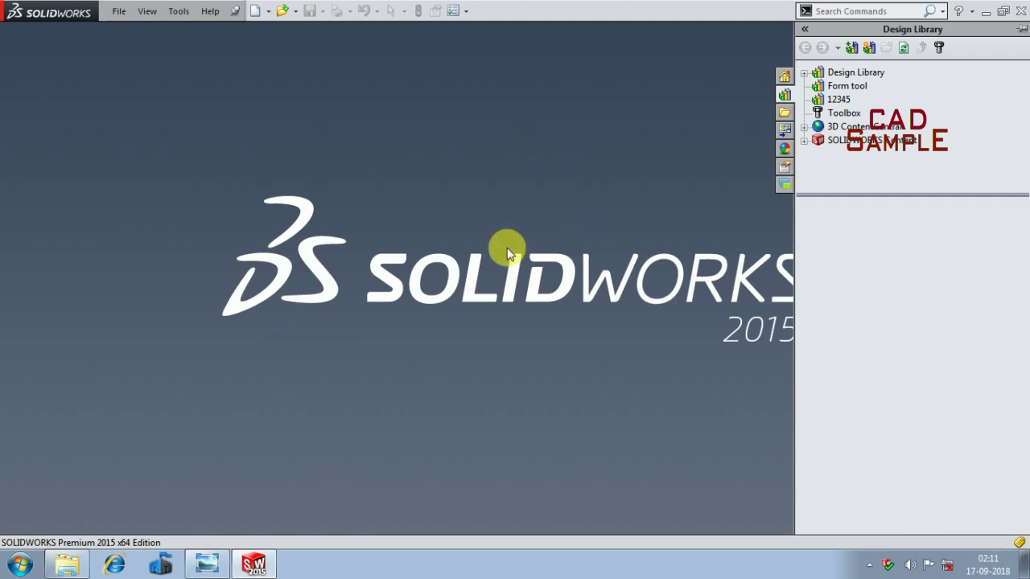
{"action": "left_click", "coordinate": [207, 563]}
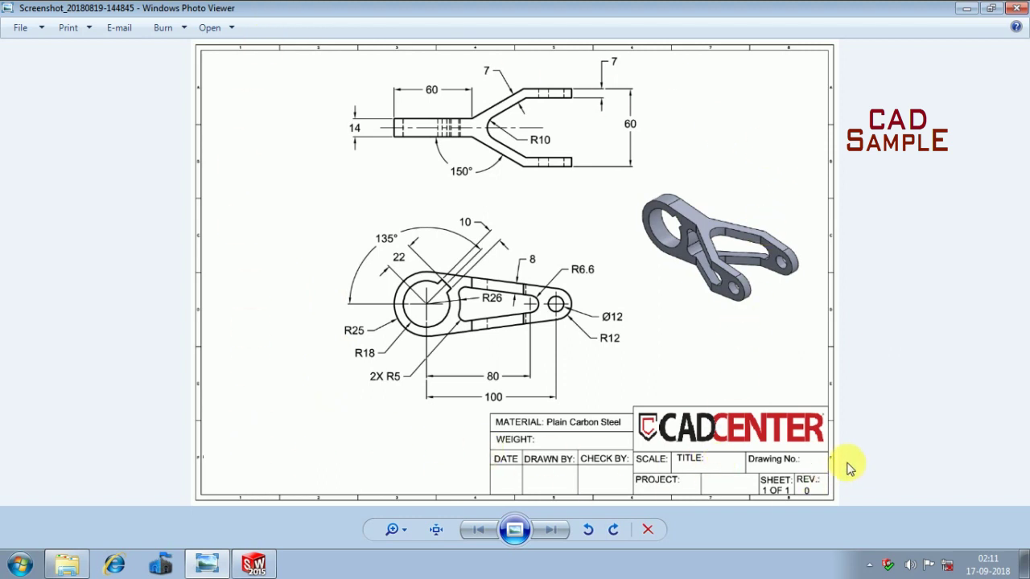
{"action": "left_click", "coordinate": [963, 10]}
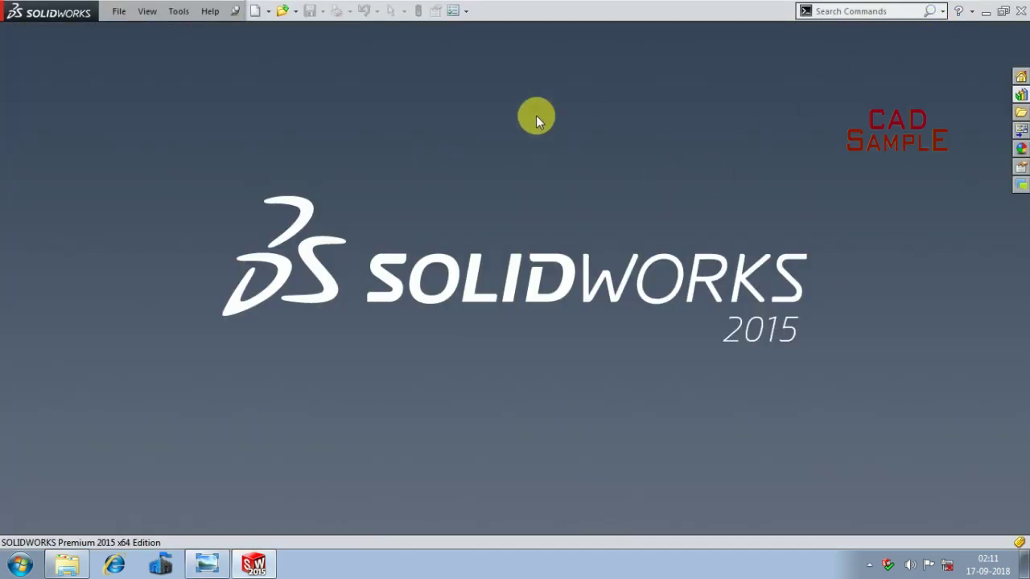
- Create a new Part document and open Sketch1 on the Top Plane
{"action": "left_click", "coordinate": [254, 12]}
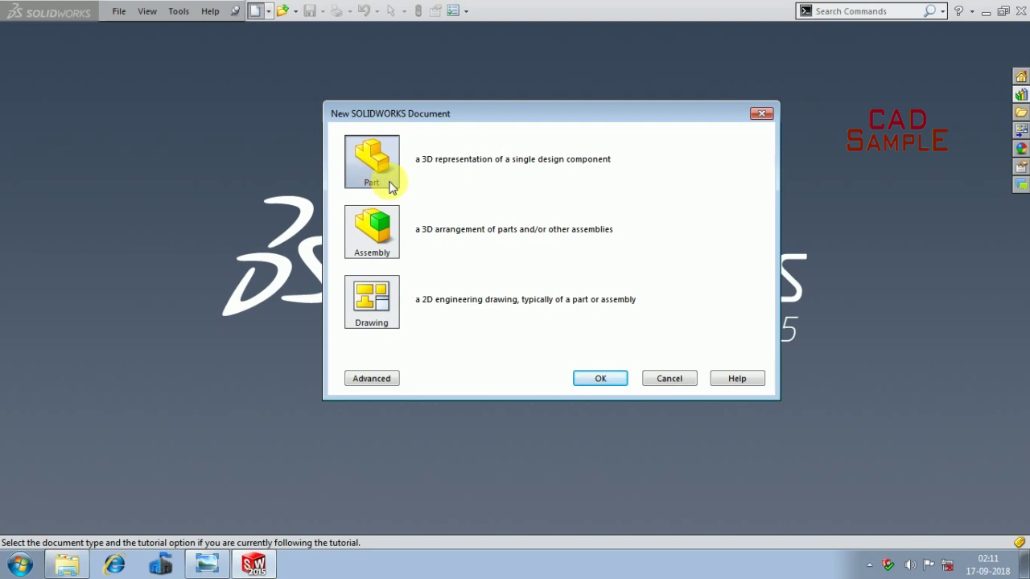
{"action": "left_click", "coordinate": [605, 381]}
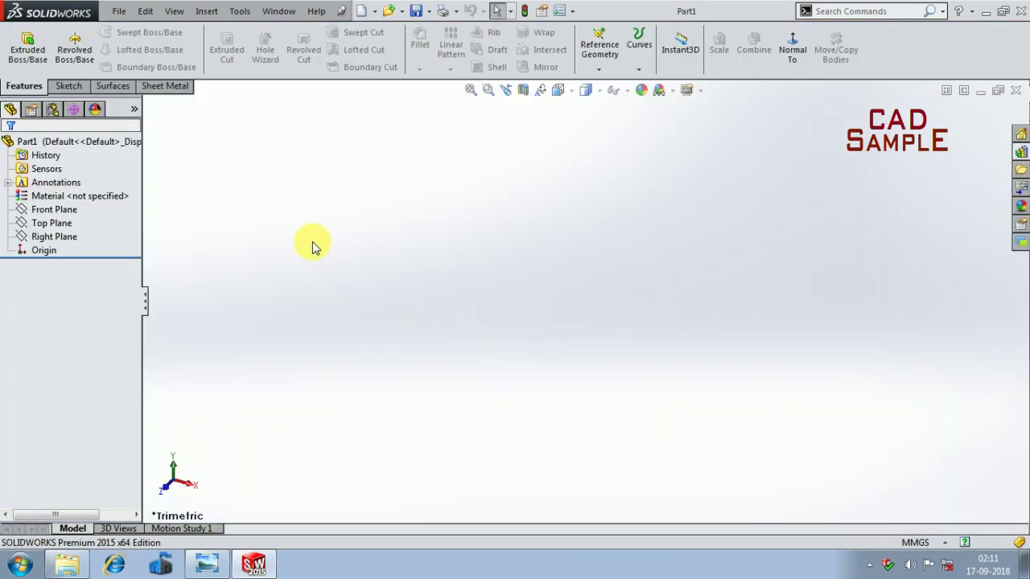
{"action": "left_click", "coordinate": [57, 228]}
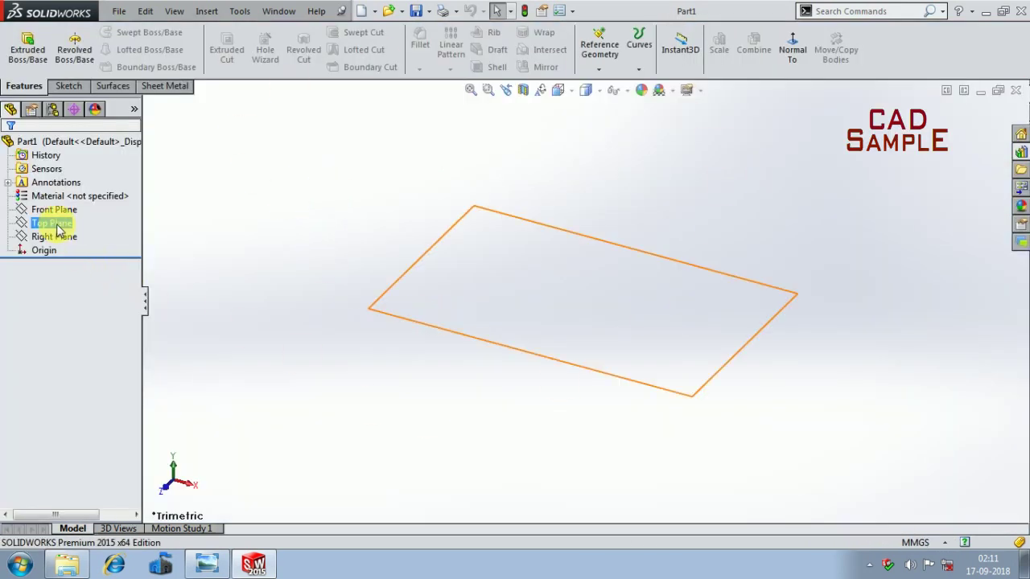
{"action": "left_click", "coordinate": [68, 85]}
{"action": "left_click", "coordinate": [20, 38]}
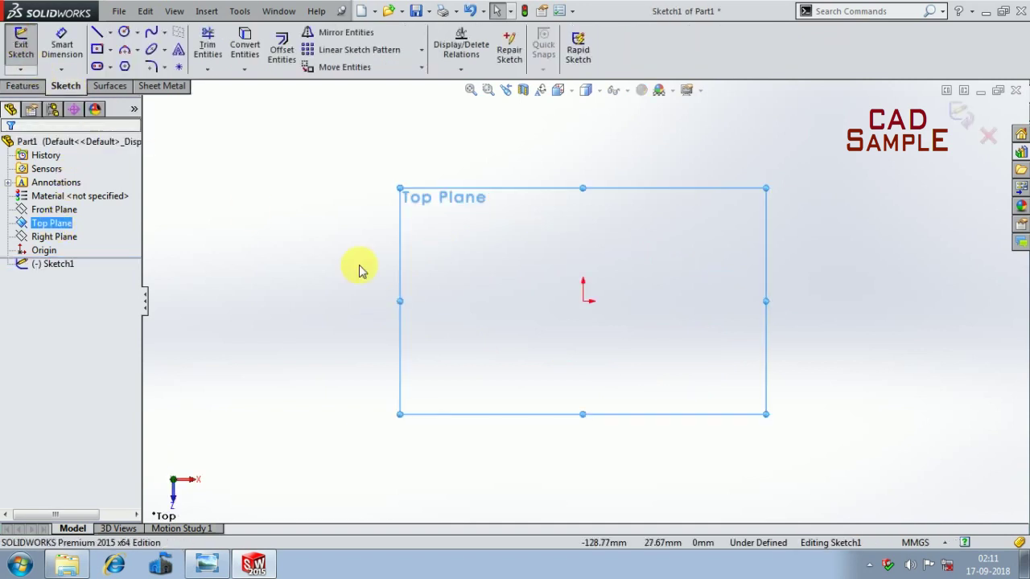
- Deselect the Top Plane and check the reference drawing before sketching
{"action": "left_click", "coordinate": [296, 246]}
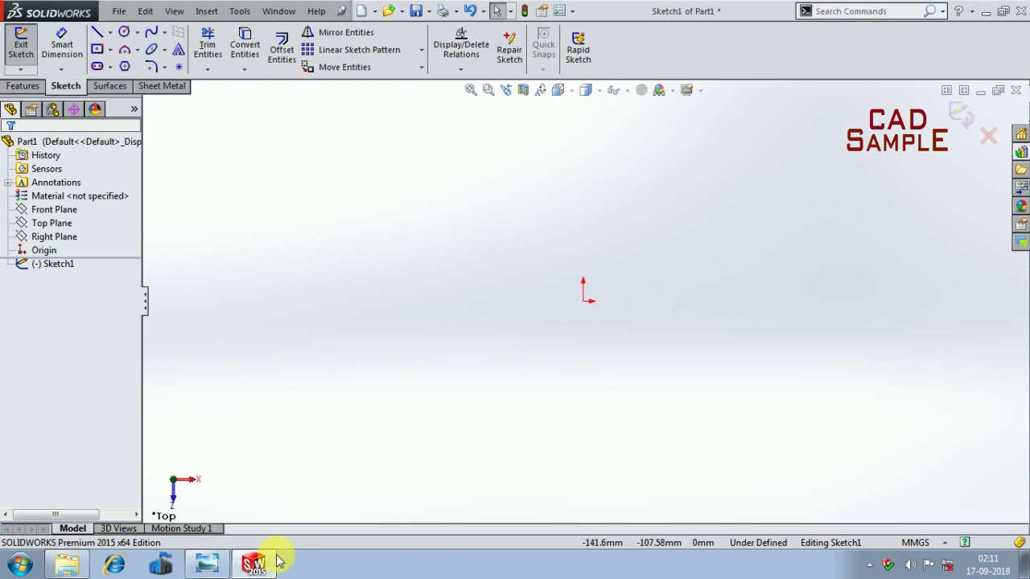
{"action": "left_click", "coordinate": [217, 568]}
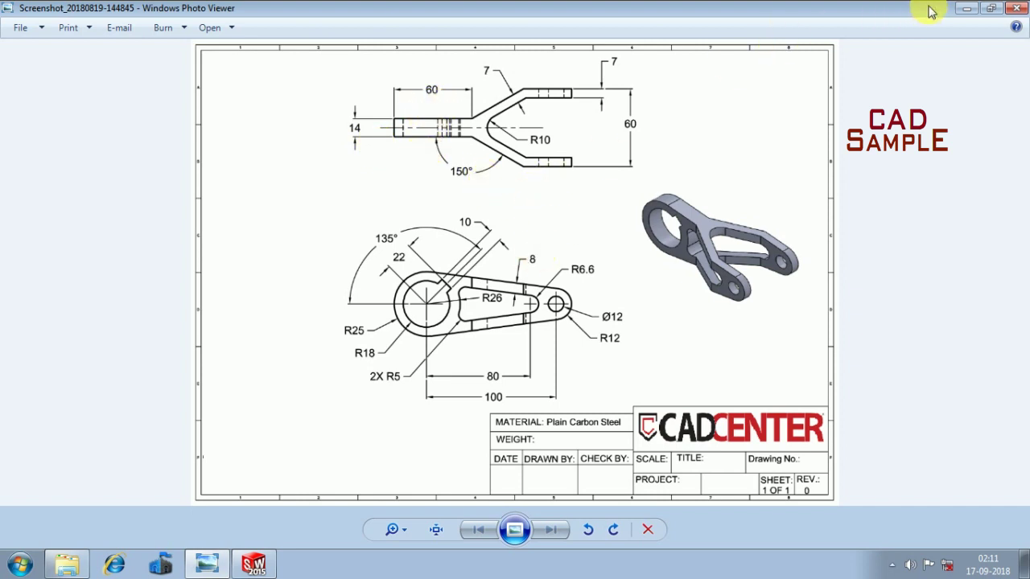
{"action": "left_click", "coordinate": [959, 9]}
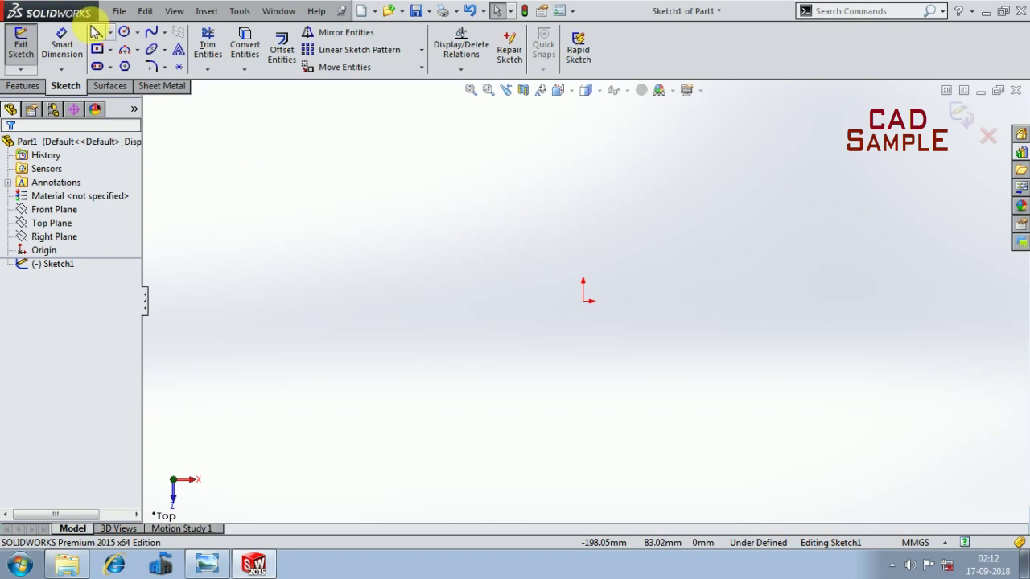
- Draw a 14 mm vertical line and a horizontal line from its base, dimensioned to 60 mm
{"action": "left_click", "coordinate": [97, 32]}
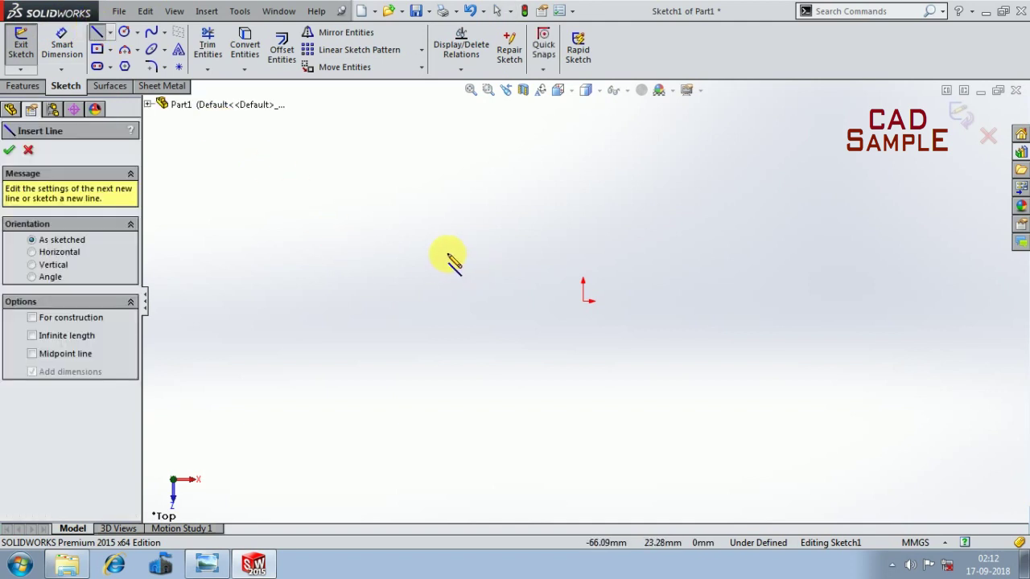
{"action": "left_click", "coordinate": [448, 254]}
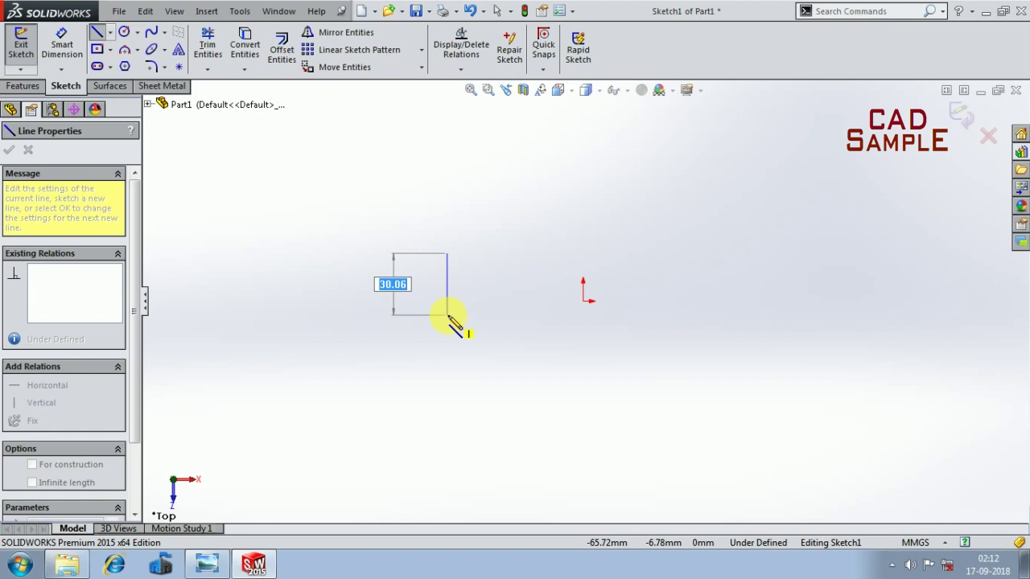
{"action": "key", "text": "Return"}
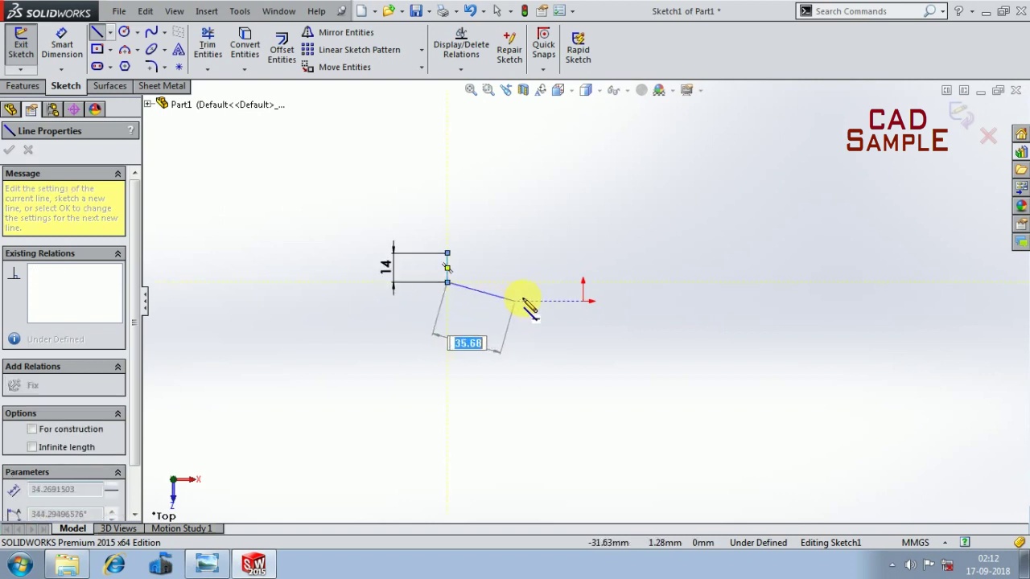
{"action": "left_click", "coordinate": [630, 282]}
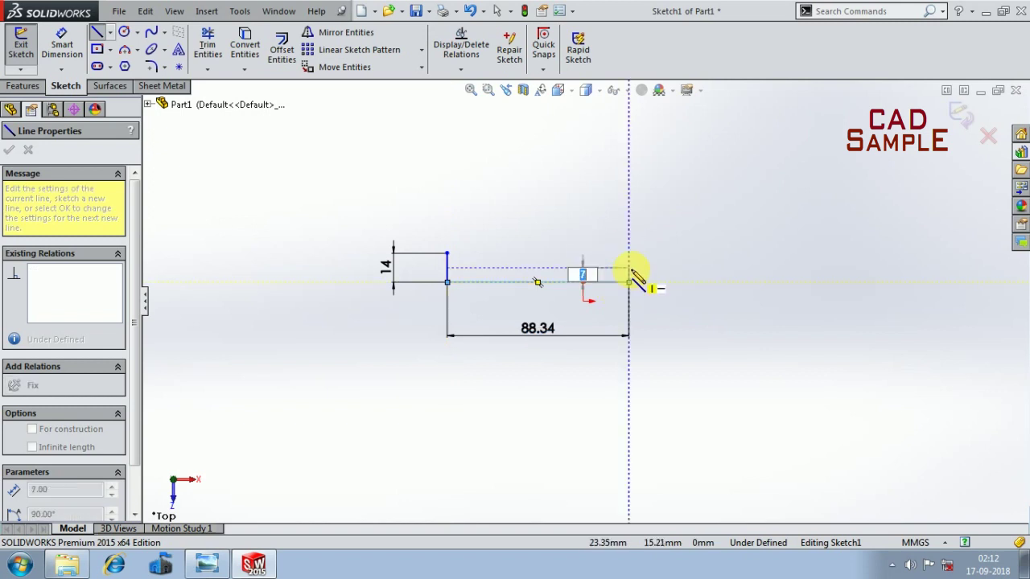
{"action": "key", "text": "Escape"}
{"action": "key", "text": "Escape"}
{"action": "double_click", "coordinate": [539, 331]}
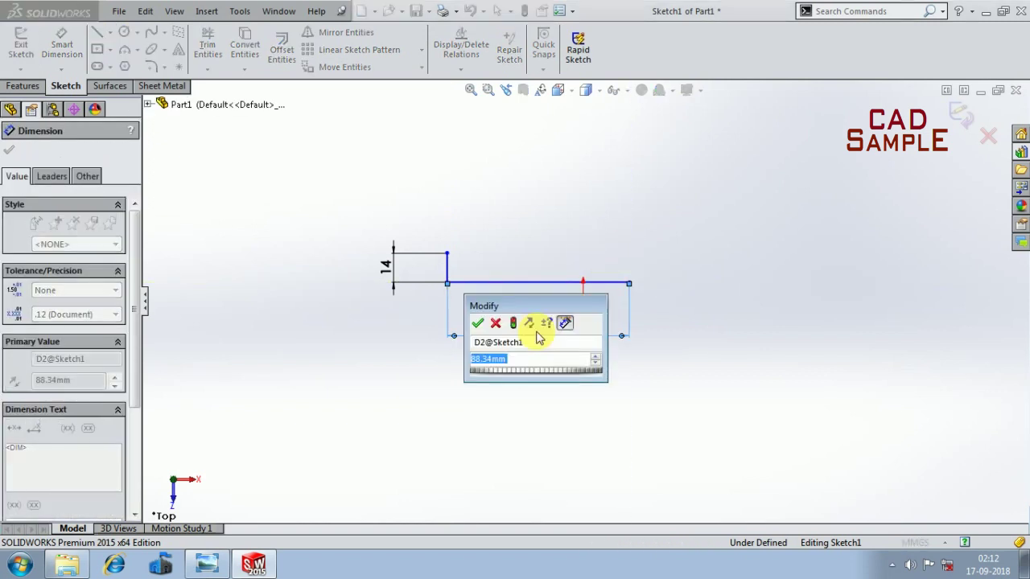
{"action": "type", "text": "60"}
{"action": "key", "text": "Return"}
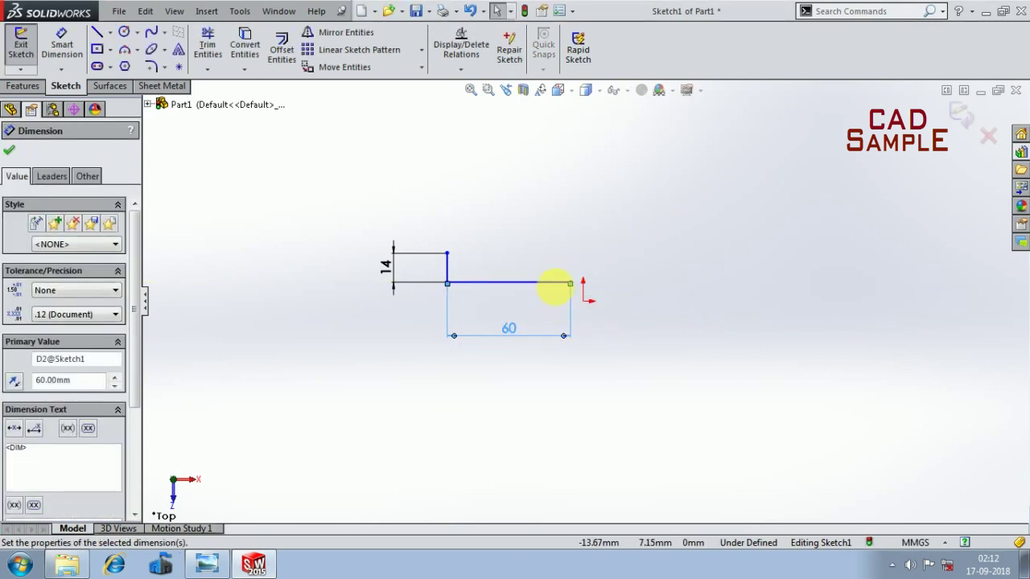
{"action": "left_click", "coordinate": [97, 32]}
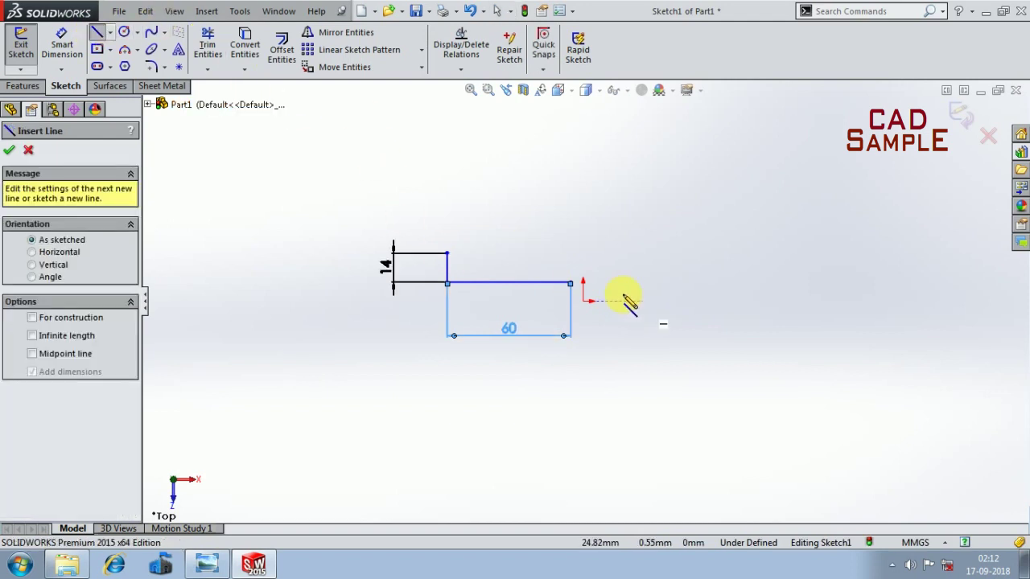
- Draw the lower slanted arm from the horizontal line's end and set its angle to 150°
{"action": "left_click_drag", "start_coordinate": [570, 282], "coordinate": [676, 395]}
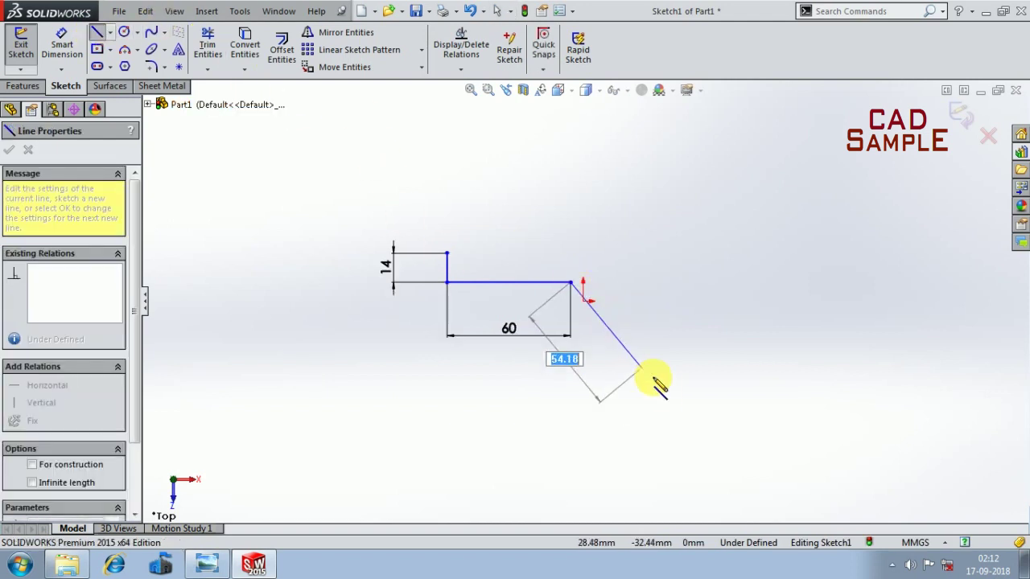
{"action": "key", "text": "Escape"}
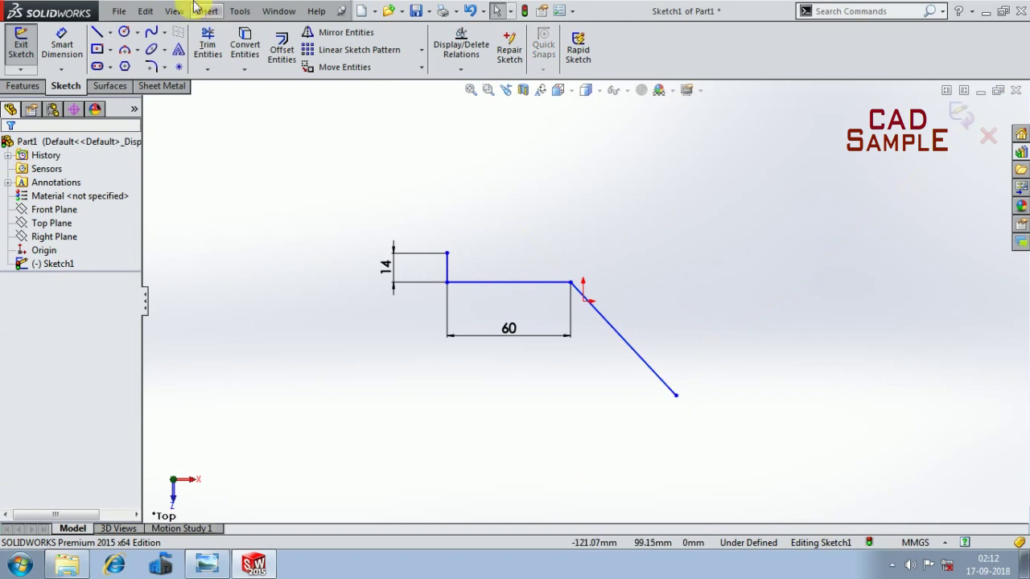
{"action": "left_click", "coordinate": [96, 32]}
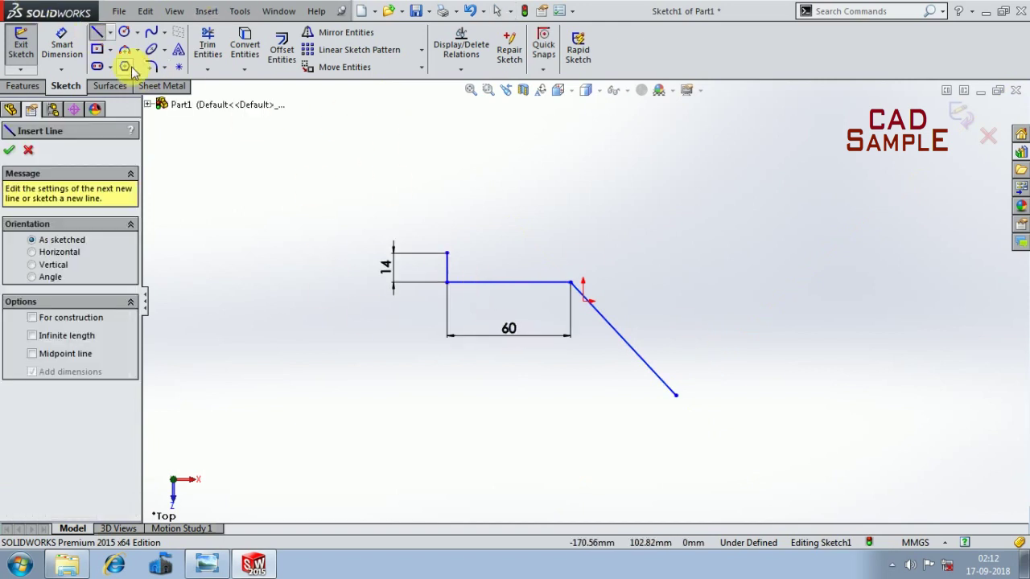
{"action": "left_click", "coordinate": [62, 45]}
{"action": "left_click", "coordinate": [547, 282]}
{"action": "left_click", "coordinate": [593, 308]}
{"action": "left_click", "coordinate": [563, 330]}
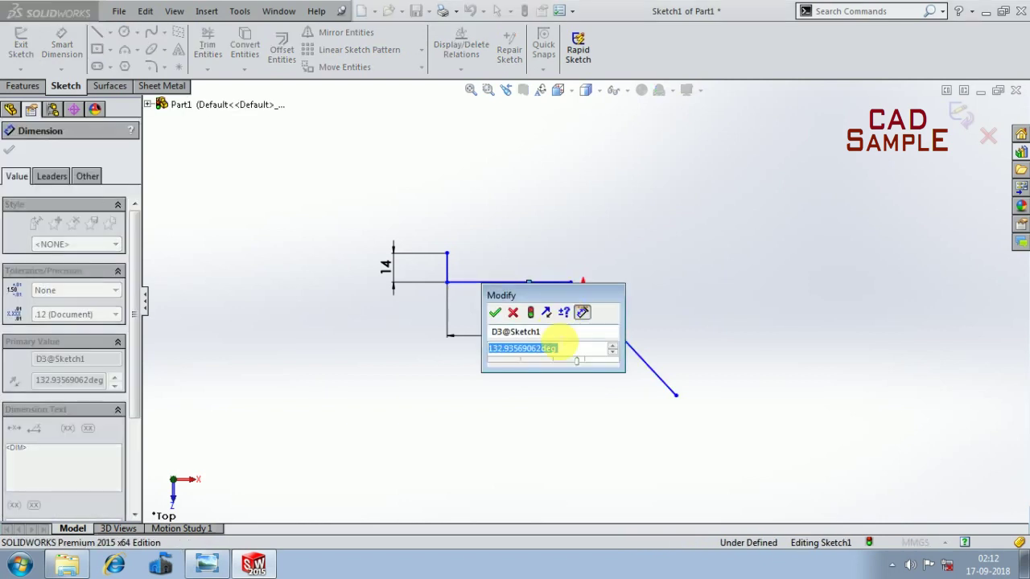
{"action": "type", "text": "150"}
{"action": "key", "text": "Return"}
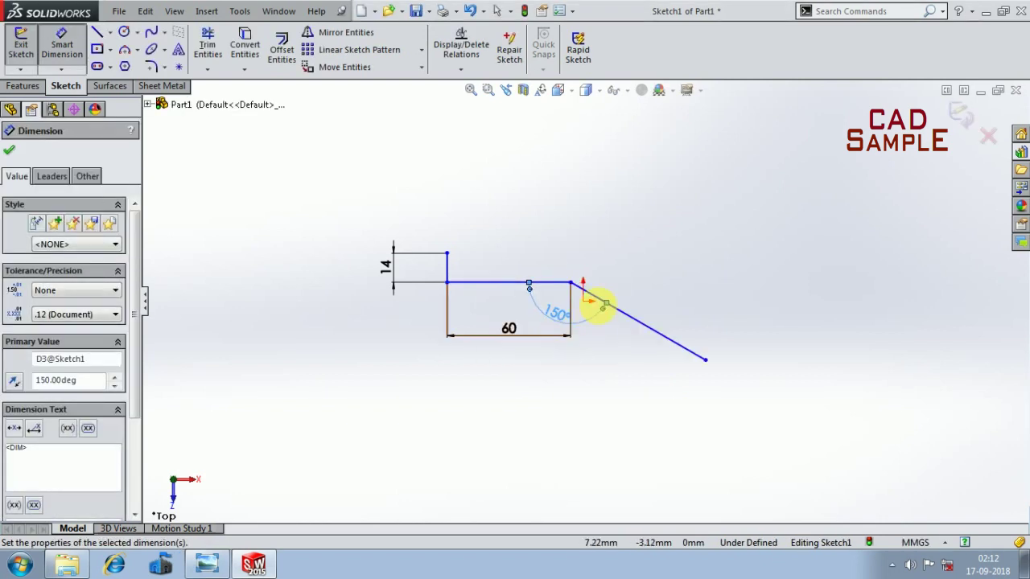
- Add the upper horizontal line and upward slanted arm, dimensioning their angle at 150°
{"action": "left_click", "coordinate": [96, 33]}
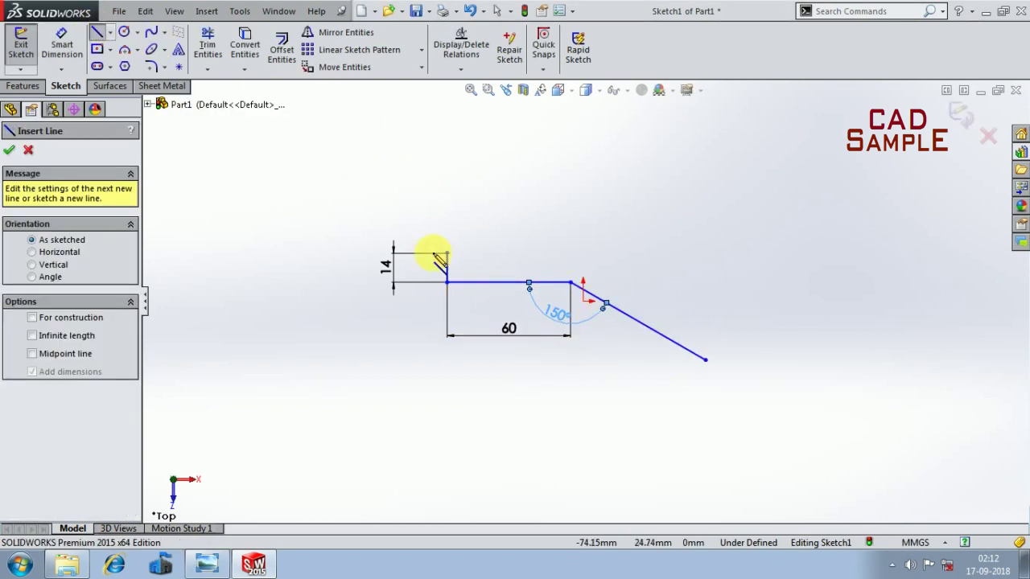
{"action": "left_click", "coordinate": [447, 254]}
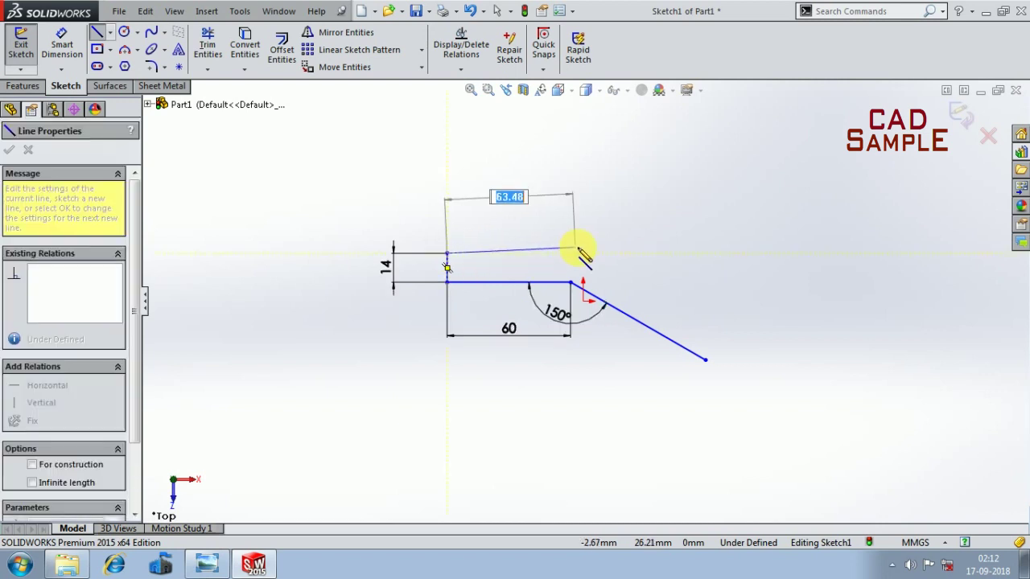
{"action": "left_click", "coordinate": [570, 254]}
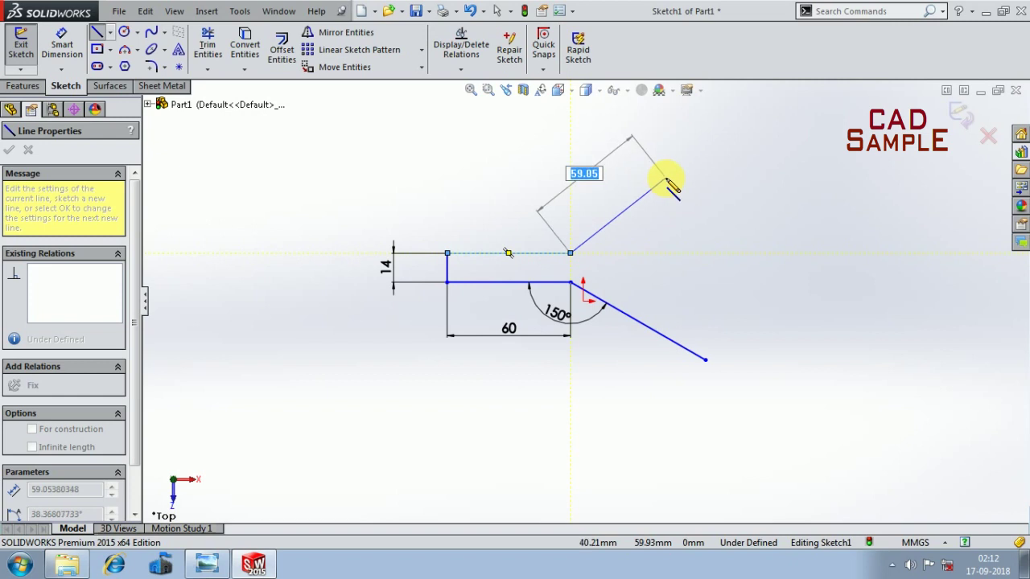
{"action": "left_click", "coordinate": [672, 172]}
{"action": "left_click", "coordinate": [61, 39]}
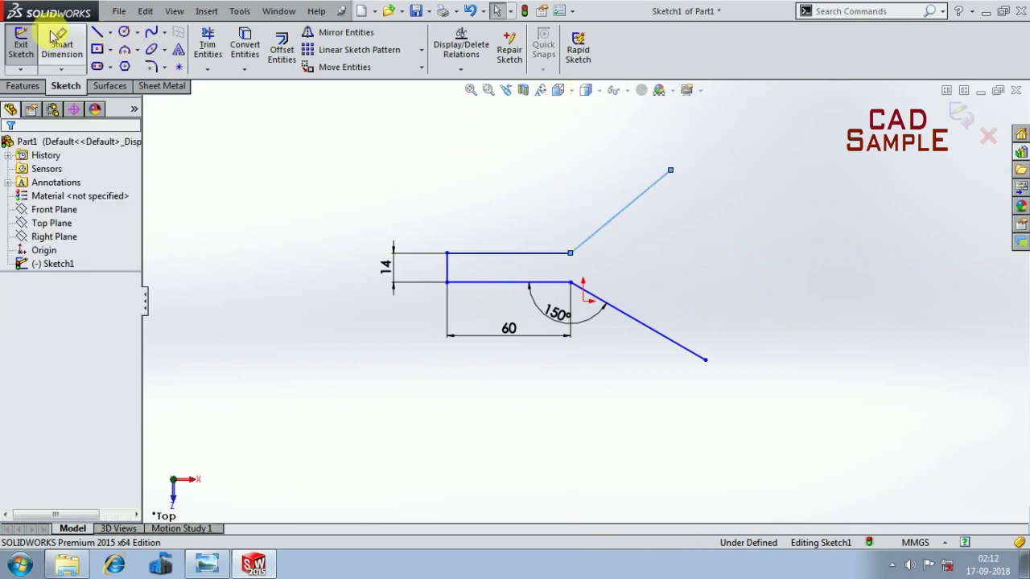
{"action": "left_click", "coordinate": [512, 252]}
{"action": "left_click", "coordinate": [613, 217]}
{"action": "left_click", "coordinate": [555, 219]}
{"action": "type", "text": "150"}
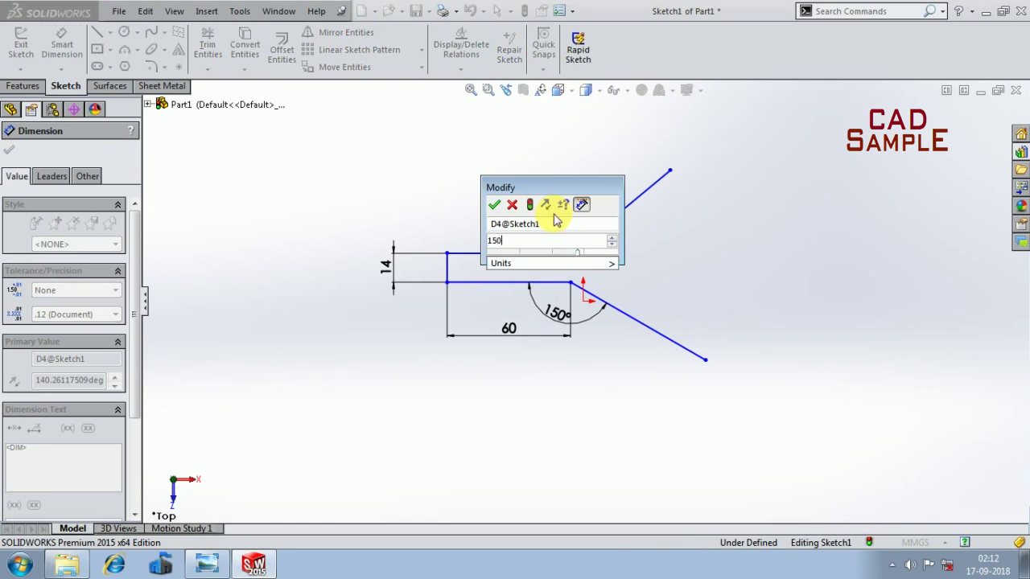
{"action": "key", "text": "Return"}
{"action": "key", "text": "Escape"}
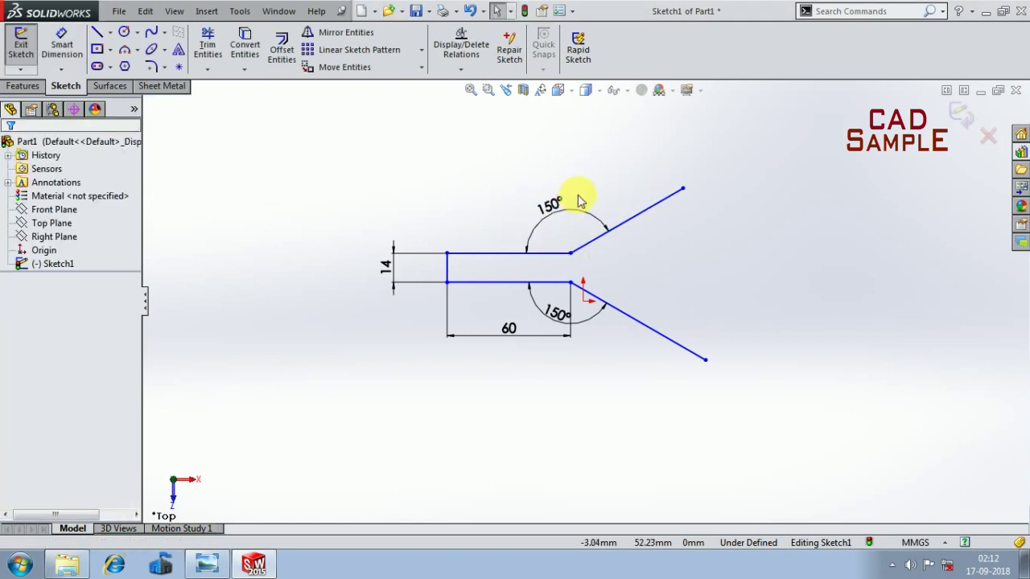
{"action": "scroll", "coordinate": [581, 306], "scroll_direction": "up", "scroll_amount": 1}
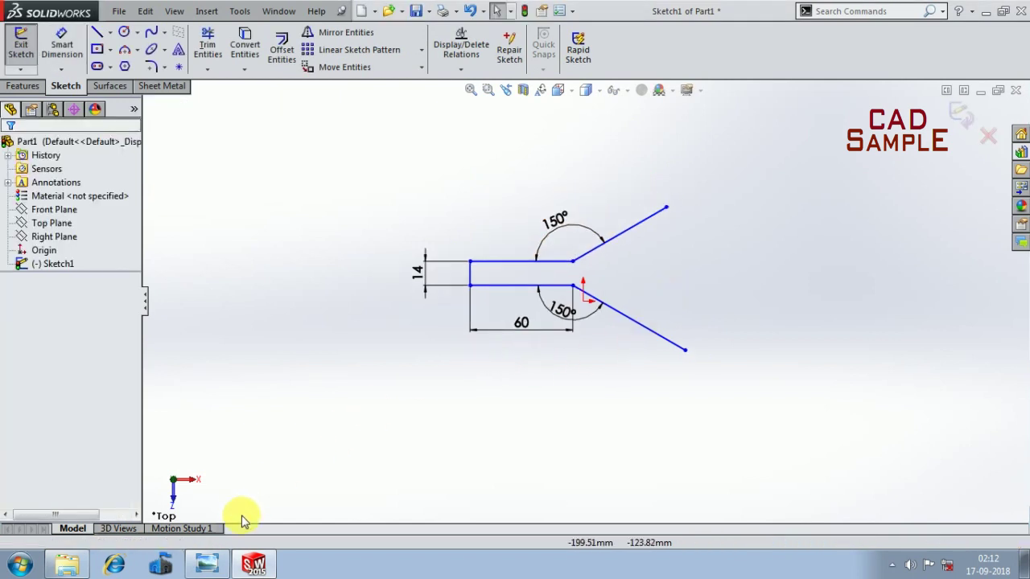
{"action": "left_click", "coordinate": [210, 565]}
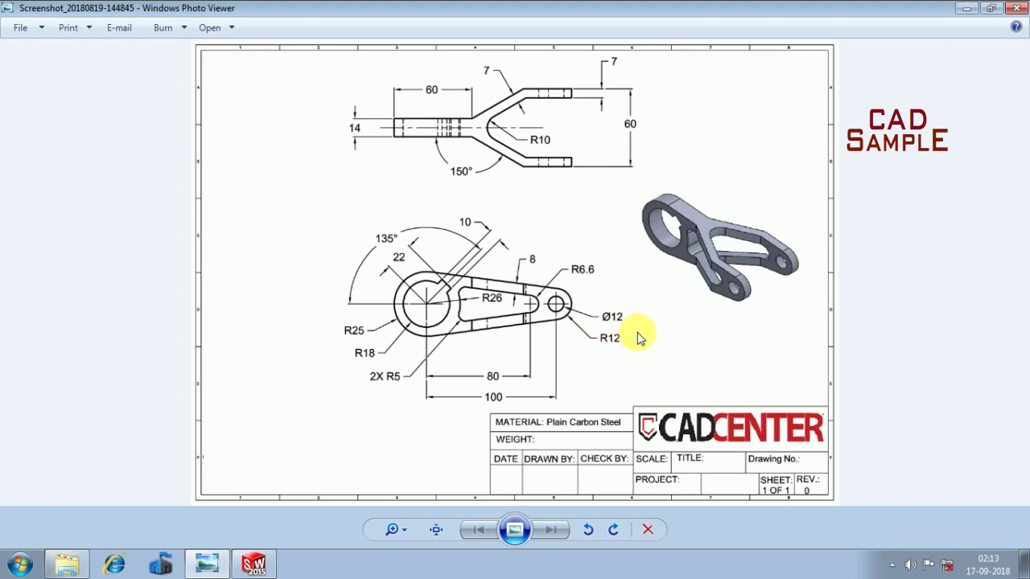
- Minimize the reference drawing and return to Sketch1 with the Line tool active
{"action": "left_click", "coordinate": [968, 15]}
{"action": "left_click", "coordinate": [97, 32]}
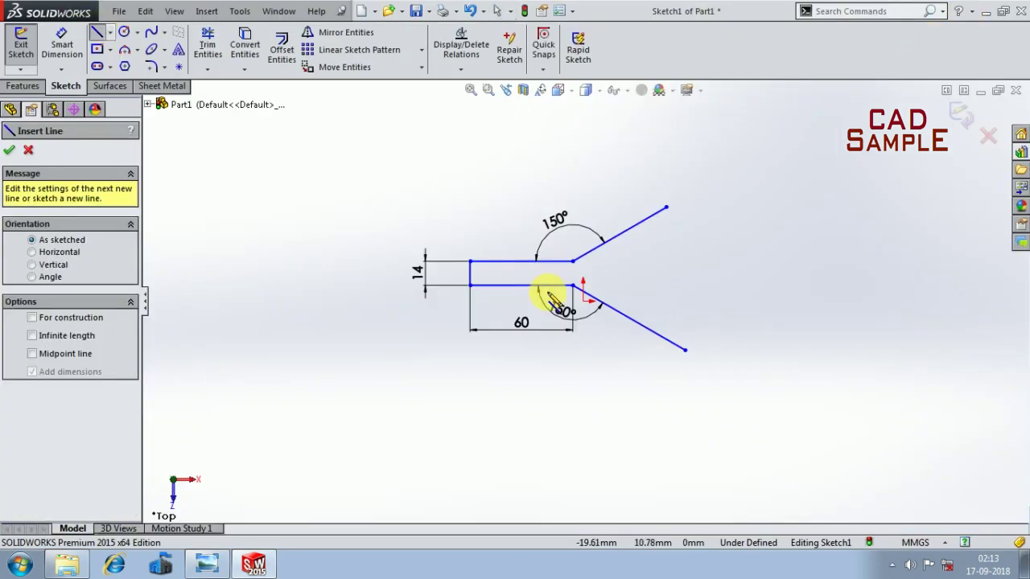
- Draw a 137 mm middle line, a 30 mm upright at its end, and a top line past the upper diagonal
{"action": "left_click", "coordinate": [471, 273]}
{"action": "type", "text": "100+12"}
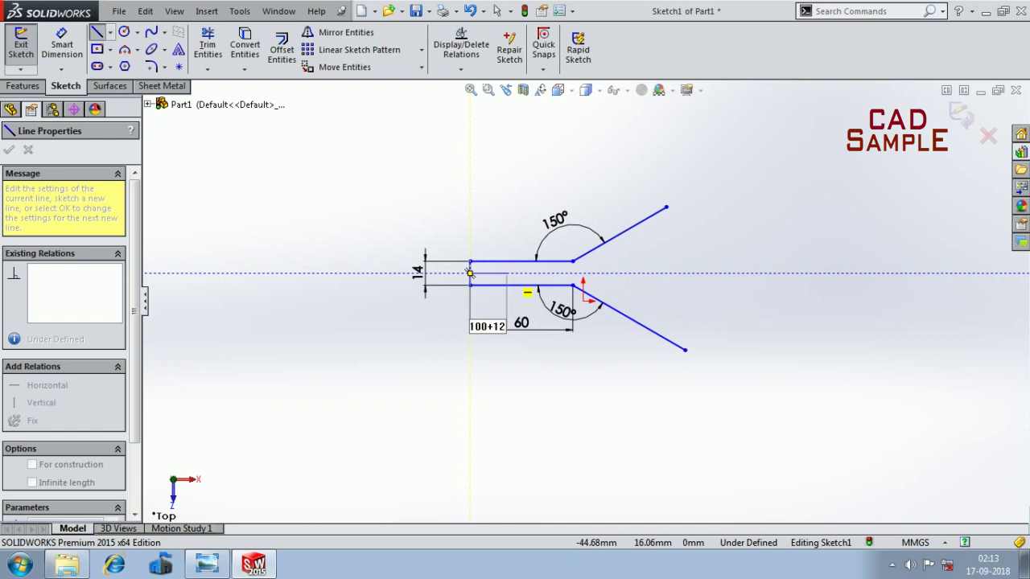
{"action": "left_click", "coordinate": [470, 273]}
{"action": "left_click", "coordinate": [704, 273]}
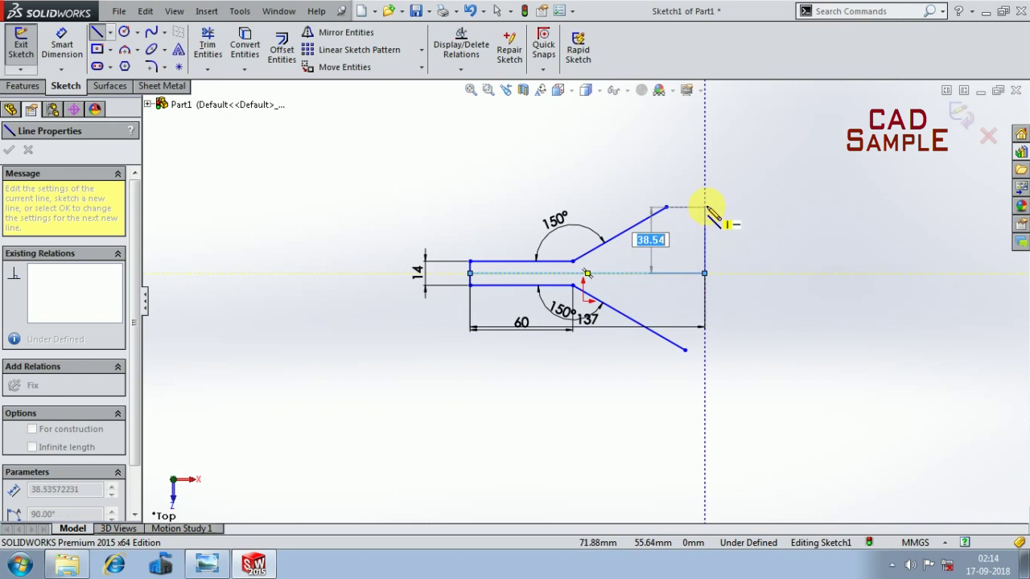
{"action": "left_click", "coordinate": [206, 564]}
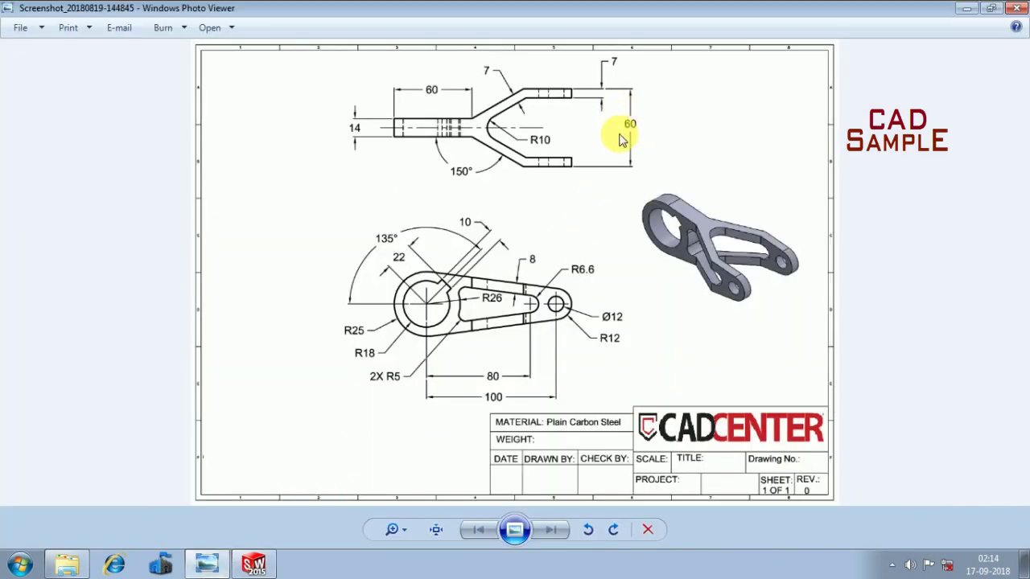
{"action": "left_click", "coordinate": [964, 11]}
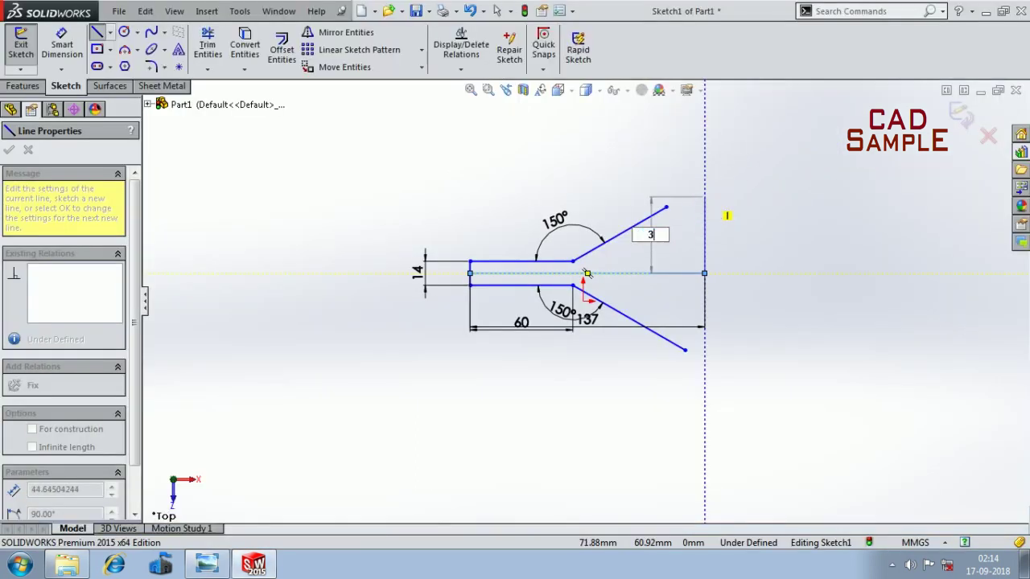
{"action": "type", "text": "0"}
{"action": "left_click", "coordinate": [705, 222]}
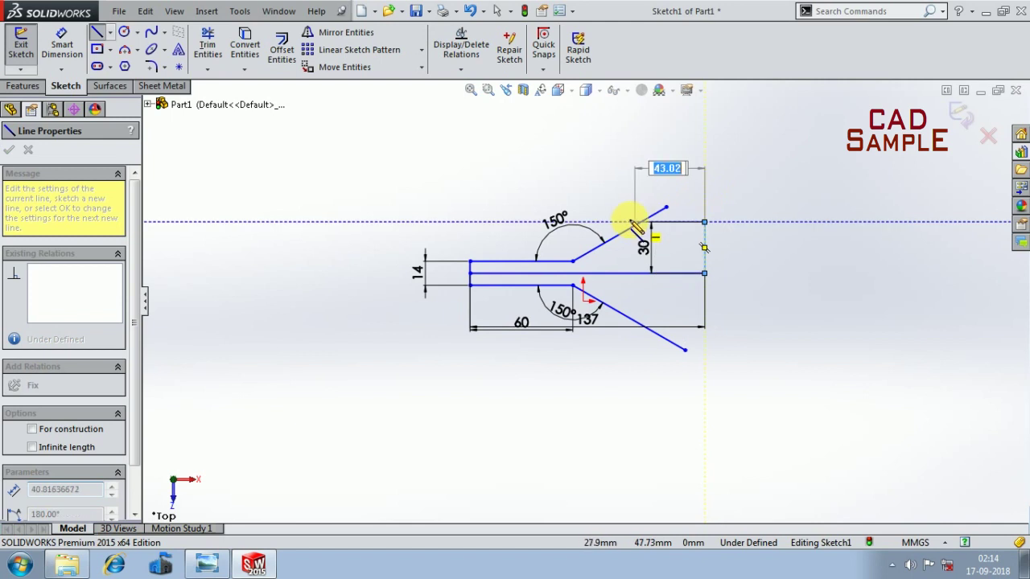
{"action": "left_click", "coordinate": [593, 222]}
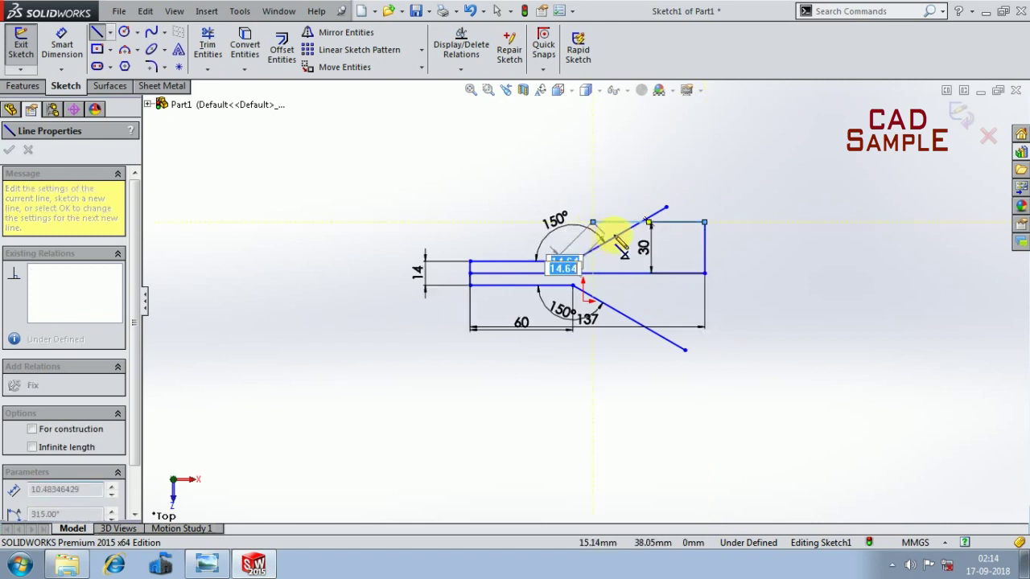
{"action": "key", "text": "Escape"}
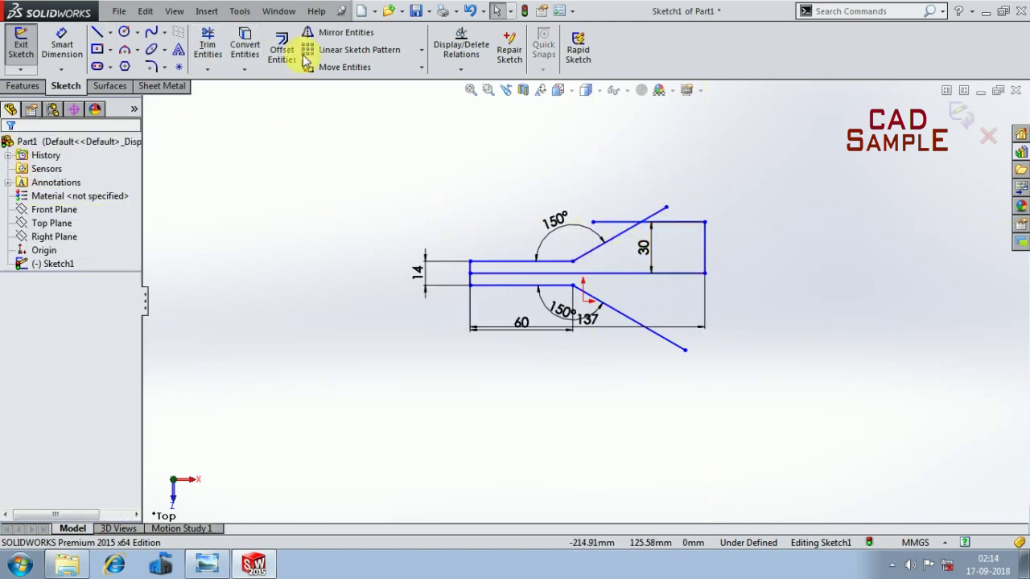
{"action": "left_click", "coordinate": [346, 33]}
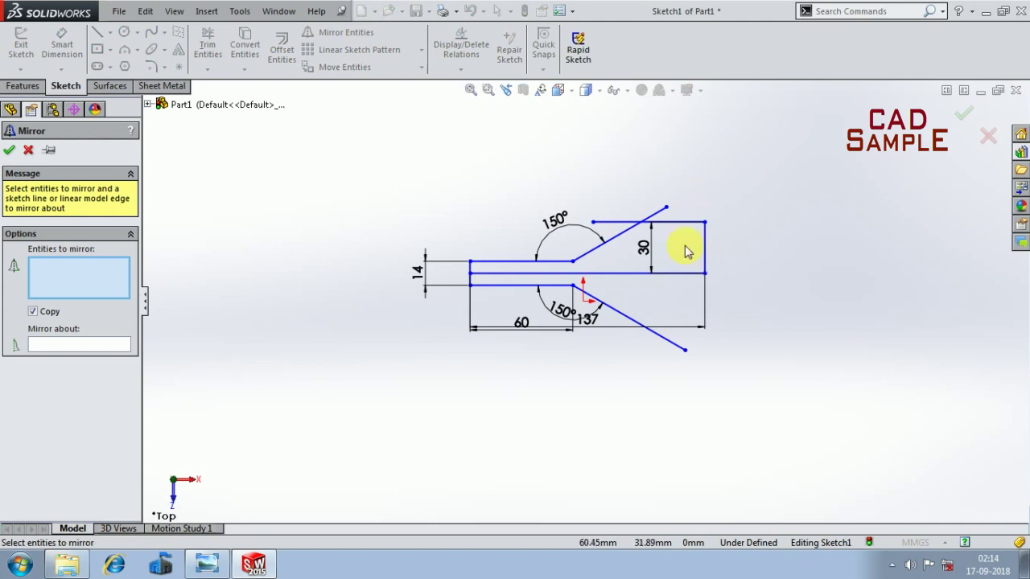
- Mirror the top horizontal line about the middle line, creating a matching line 30 mm below
{"action": "left_click", "coordinate": [671, 224]}
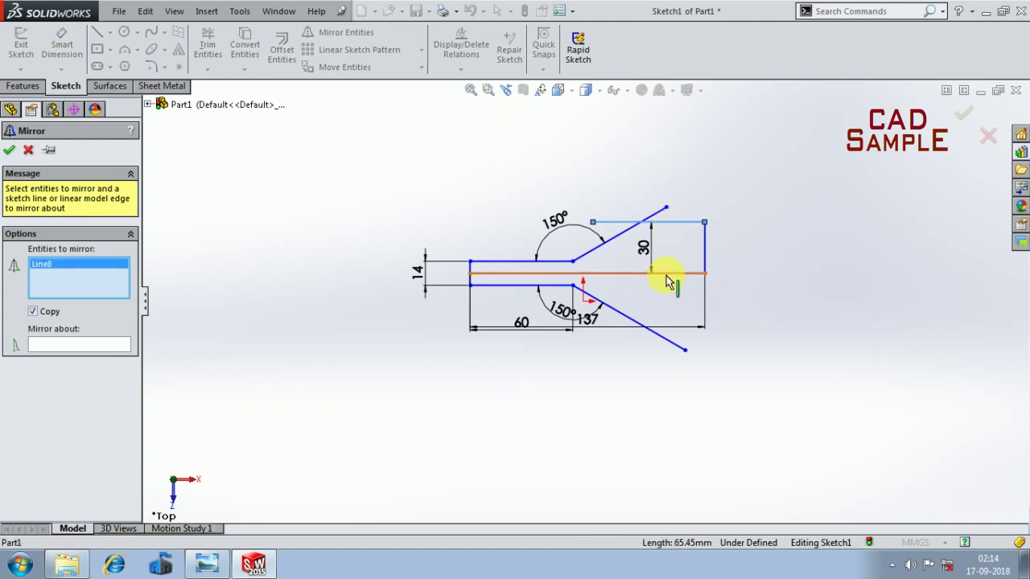
{"action": "left_click", "coordinate": [93, 346]}
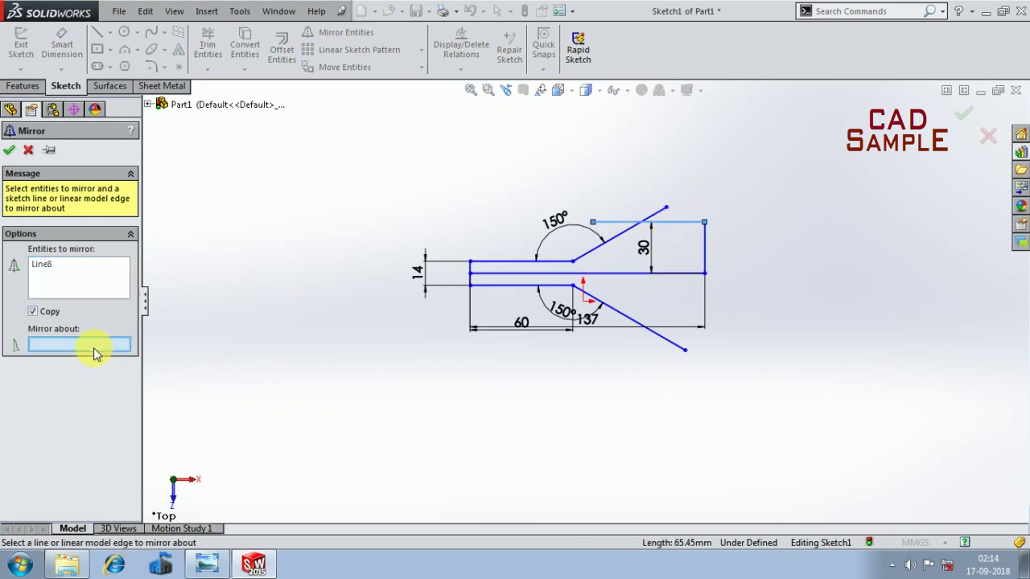
{"action": "left_click", "coordinate": [667, 274]}
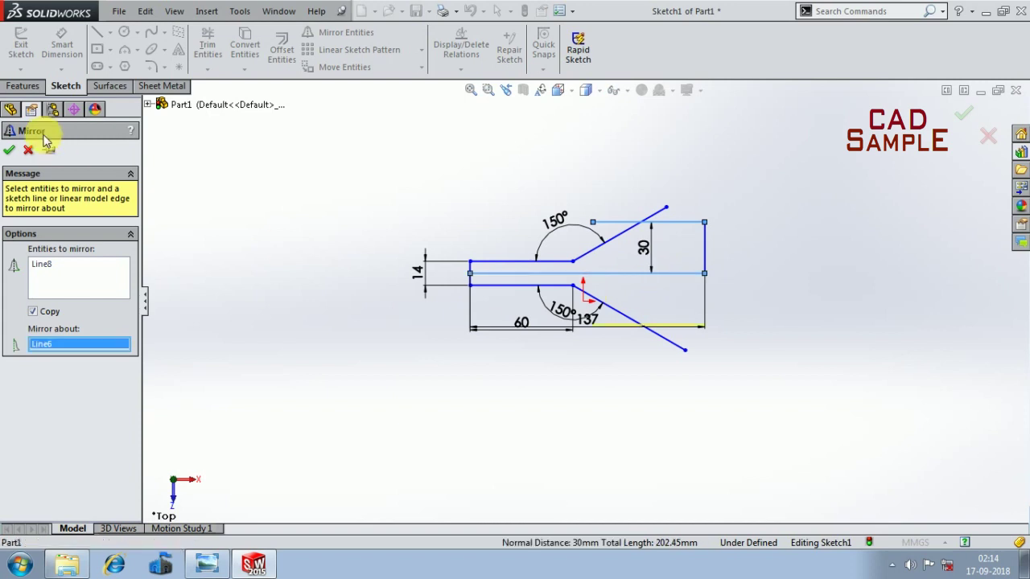
{"action": "left_click", "coordinate": [9, 150]}
{"action": "scroll", "coordinate": [683, 312], "scroll_direction": "up", "scroll_amount": 1}
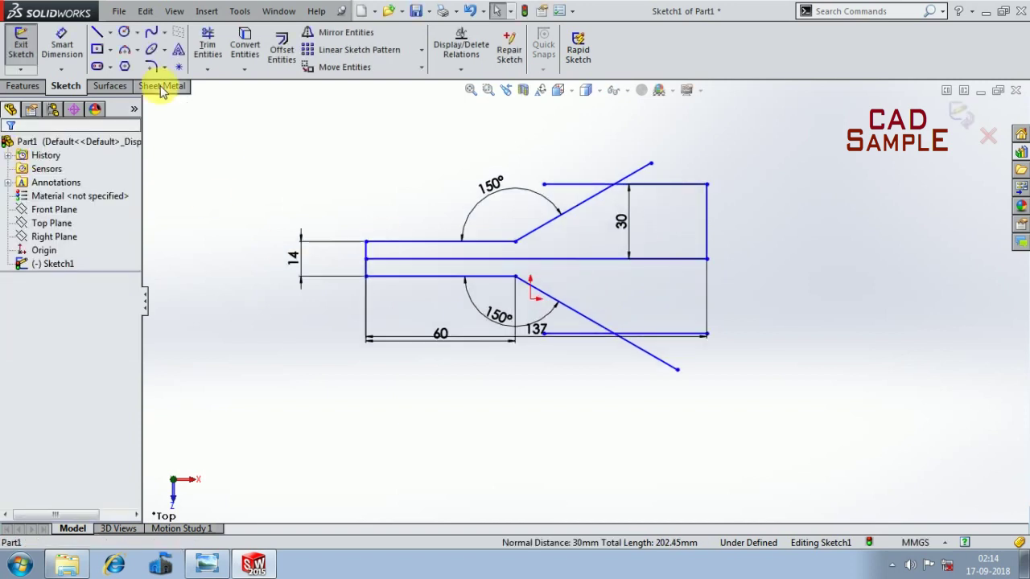
{"action": "scroll", "coordinate": [724, 233], "scroll_direction": "up", "scroll_amount": 2}
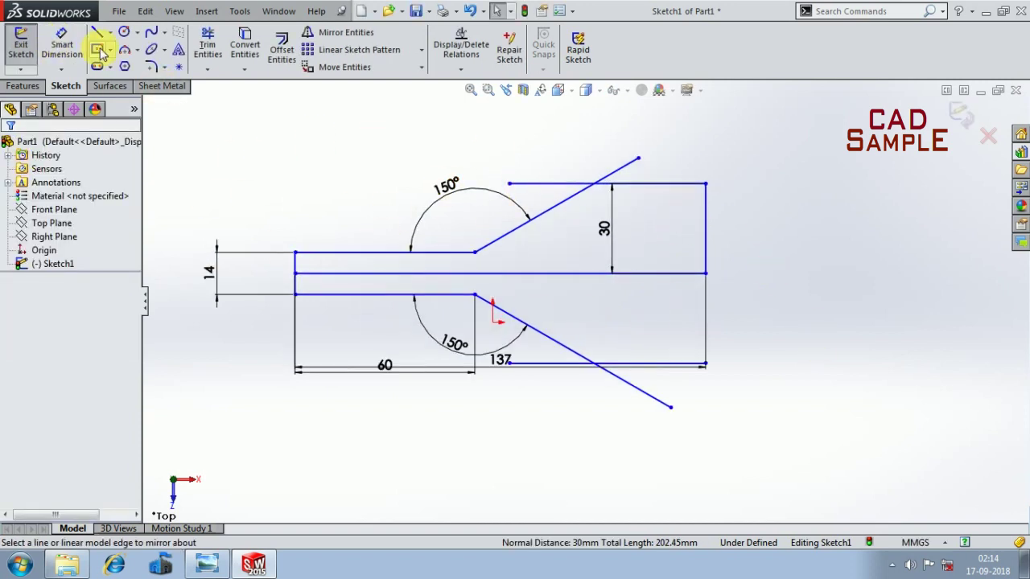
{"action": "left_click", "coordinate": [208, 44]}
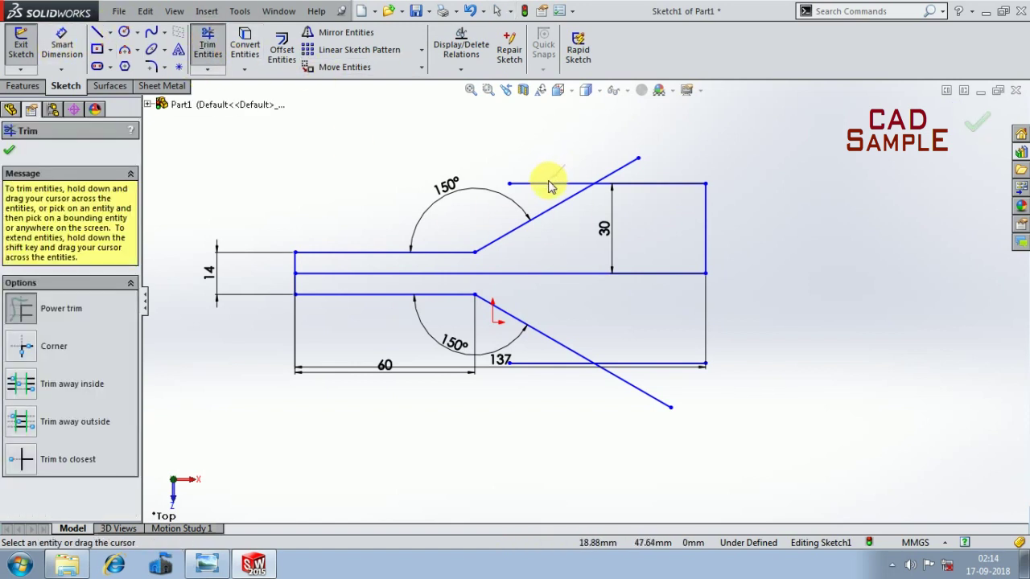
- Power-trim the diagonal overhangs above the top line and below the bottom line
{"action": "left_click_drag", "start_coordinate": [602, 166], "coordinate": [639, 177]}
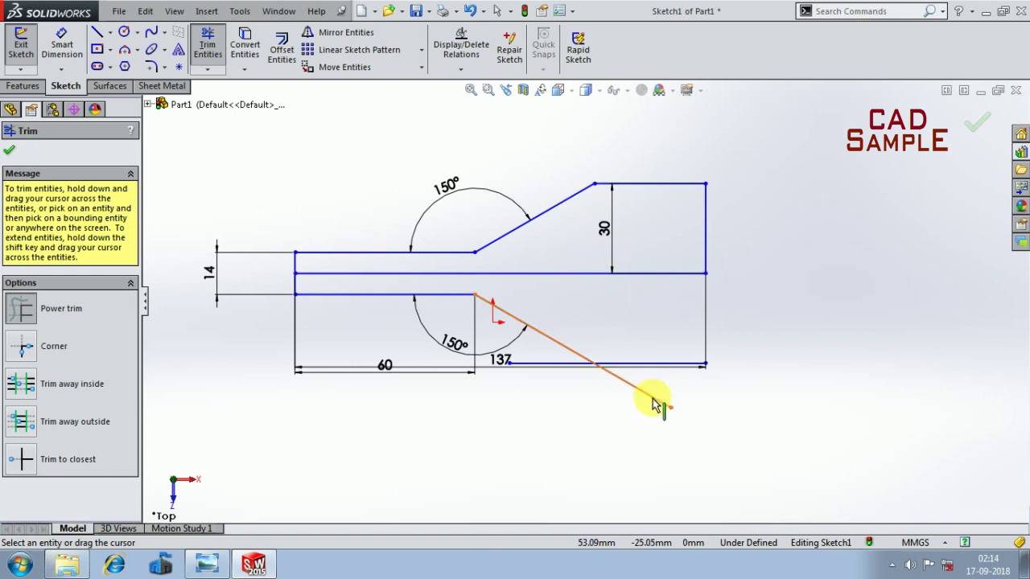
{"action": "scroll", "coordinate": [656, 402], "scroll_direction": "down", "scroll_amount": 2}
{"action": "left_click_drag", "start_coordinate": [651, 366], "coordinate": [523, 360]}
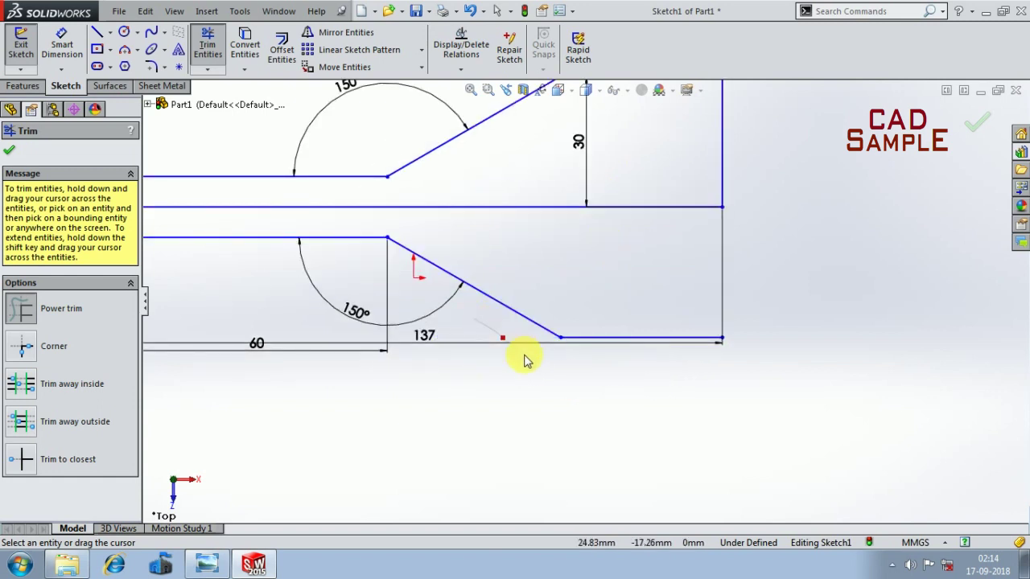
{"action": "scroll", "coordinate": [643, 402], "scroll_direction": "up", "scroll_amount": 2}
{"action": "scroll", "coordinate": [692, 338], "scroll_direction": "up", "scroll_amount": 2}
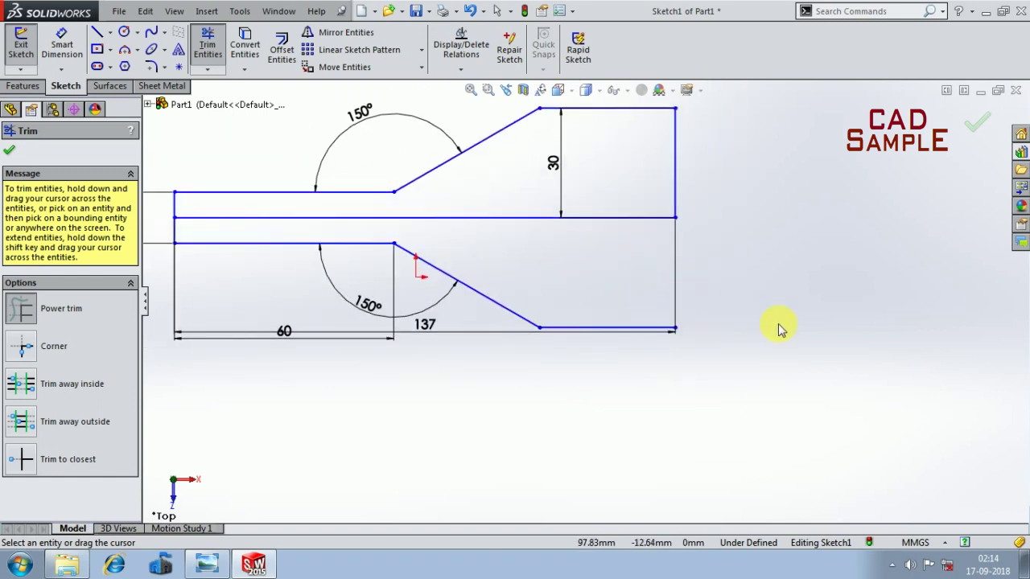
- Draw the right vertical line down to the bottom corner
{"action": "left_click", "coordinate": [97, 32]}
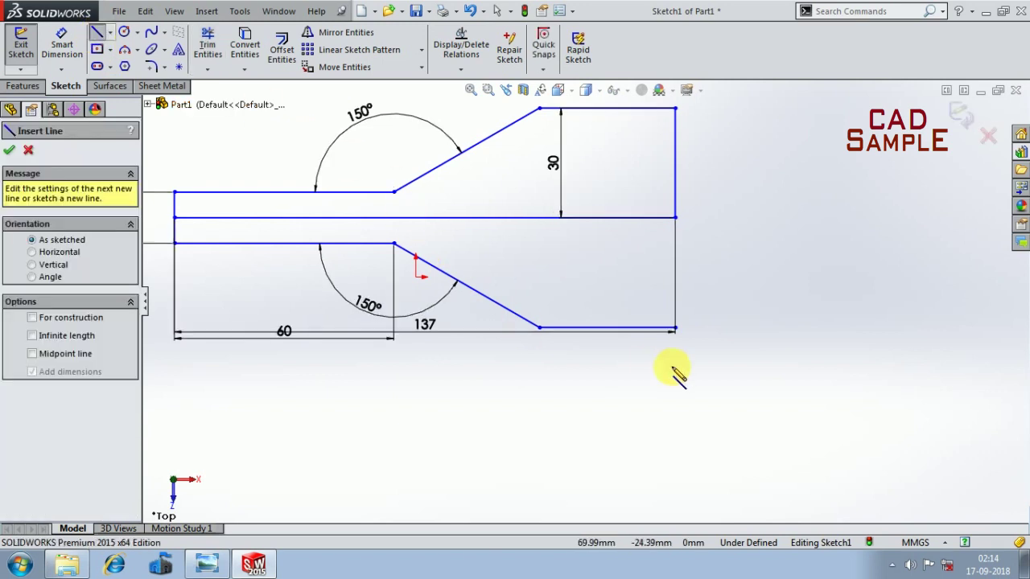
{"action": "left_click", "coordinate": [674, 330]}
{"action": "key", "text": "Escape"}
- Delete the upper right vertical line and the middle line along with its 137 and 30 dimensions
{"action": "left_click", "coordinate": [680, 175]}
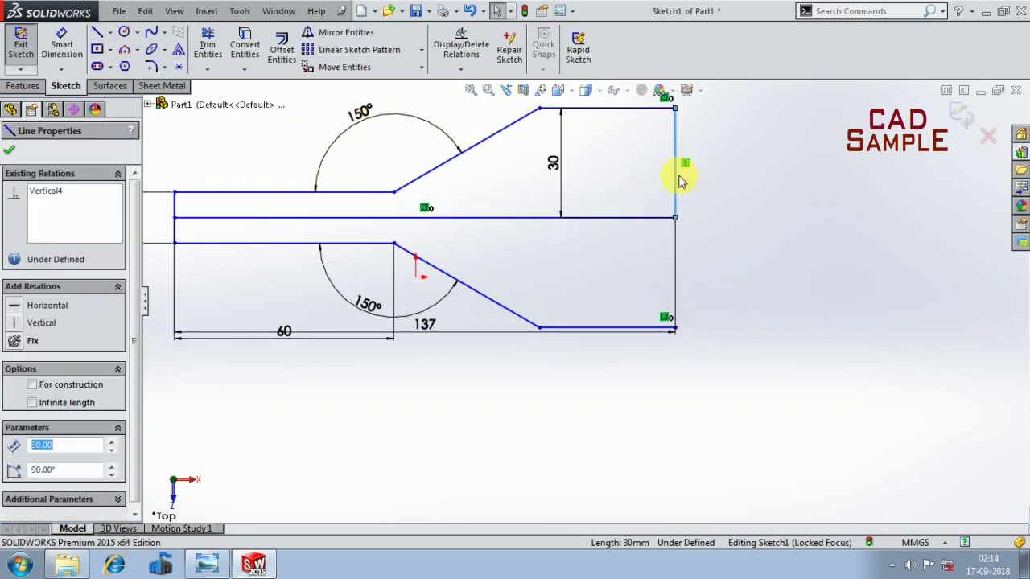
{"action": "key", "text": "Delete"}
{"action": "scroll", "coordinate": [633, 235], "scroll_direction": "up", "scroll_amount": 2}
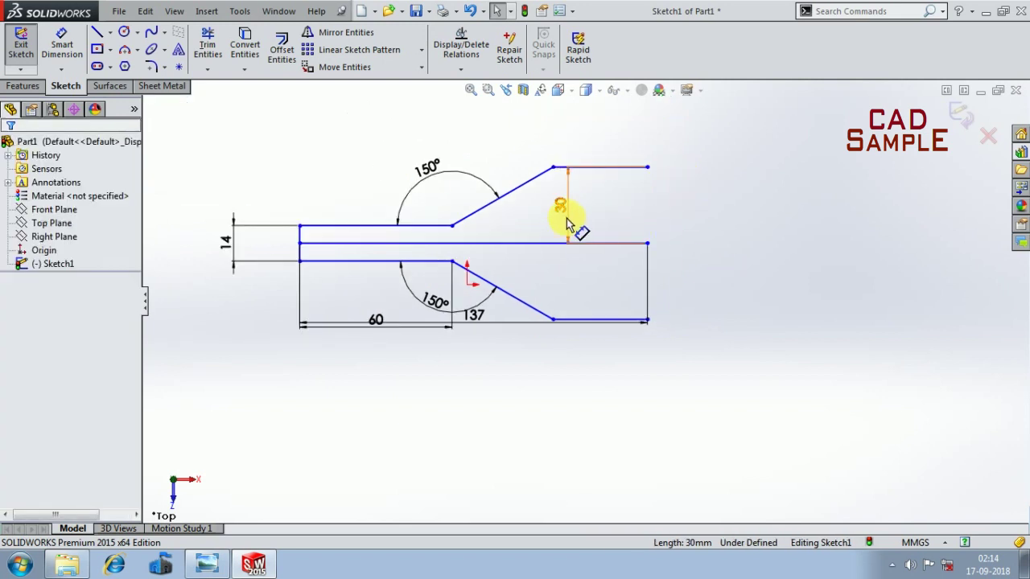
{"action": "left_click", "coordinate": [481, 245]}
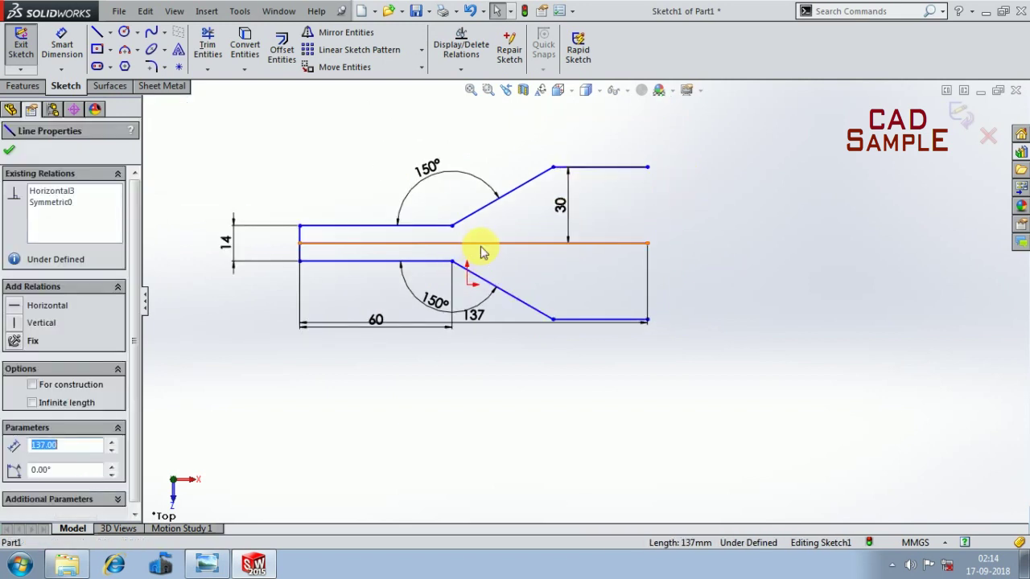
{"action": "key", "text": "Delete"}
{"action": "scroll", "coordinate": [486, 243], "scroll_direction": "up", "scroll_amount": 1}
{"action": "scroll", "coordinate": [694, 295], "scroll_direction": "up", "scroll_amount": 1}
{"action": "scroll", "coordinate": [449, 237], "scroll_direction": "up", "scroll_amount": 1}
{"action": "scroll", "coordinate": [372, 276], "scroll_direction": "up", "scroll_amount": 2}
{"action": "scroll", "coordinate": [555, 297], "scroll_direction": "down", "scroll_amount": 1}
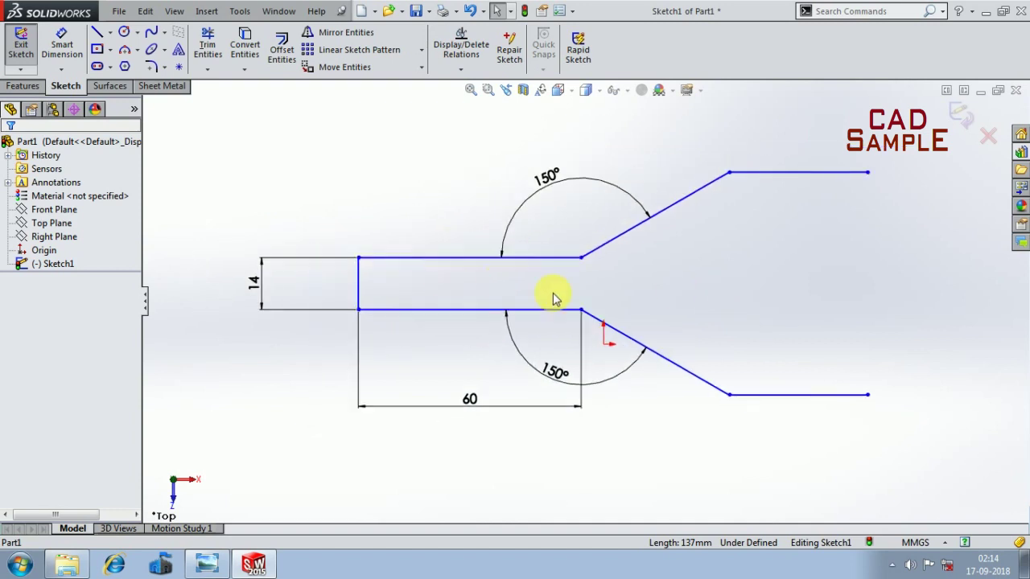
{"action": "left_click", "coordinate": [281, 66]}
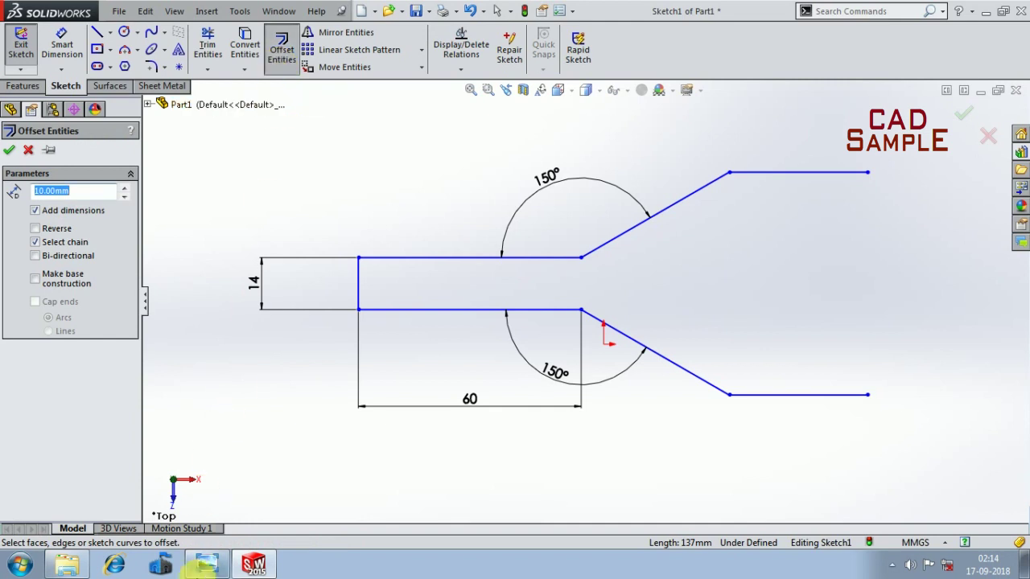
- Switch to the reference drawing with Alt+Tab, then minimize it to return to Sketch1
{"action": "key", "text": "alt+Tab"}
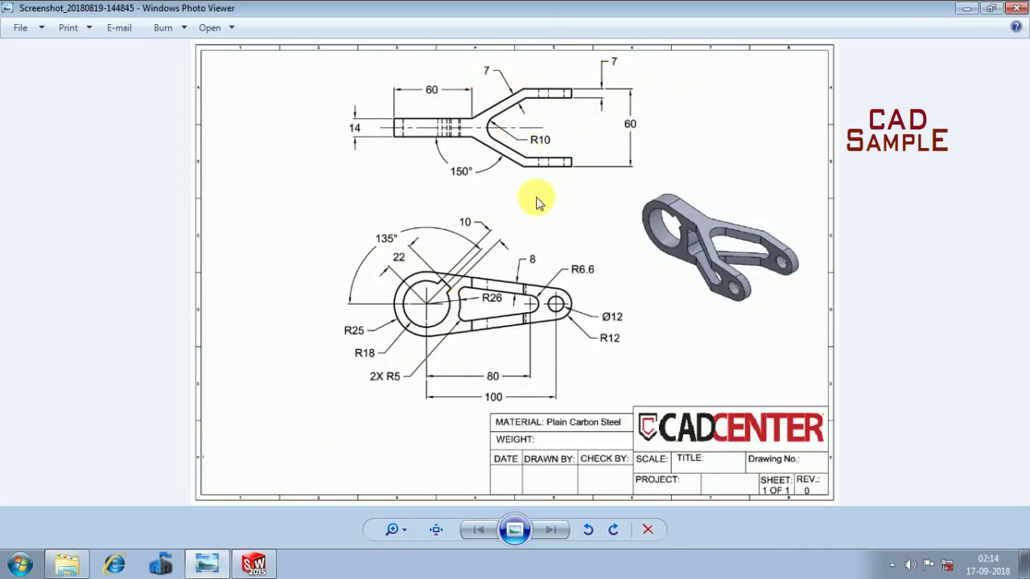
{"action": "left_click", "coordinate": [966, 8]}
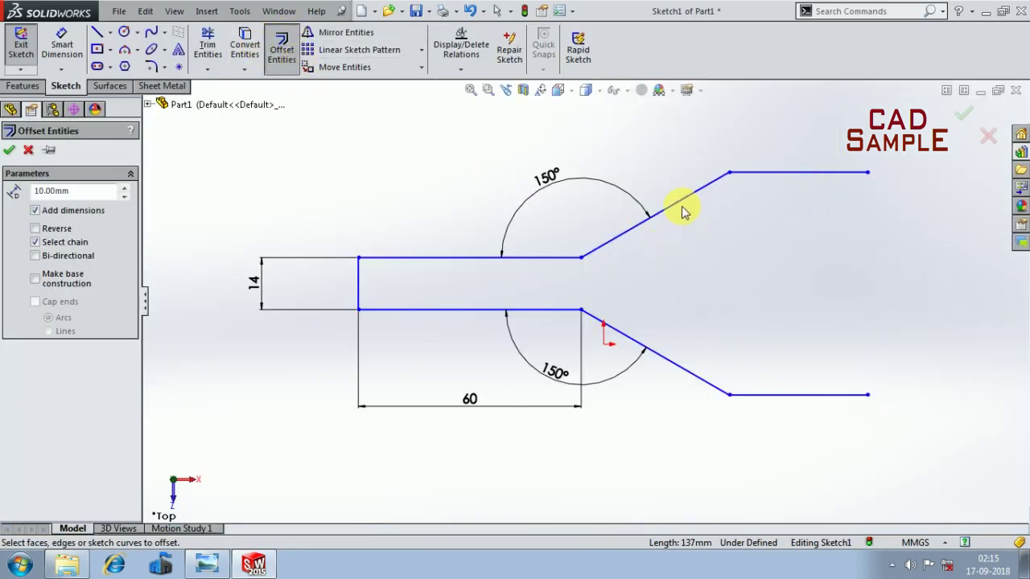
- Offset the upper prong's angled line and horizontal end line 7 mm inward
{"action": "left_click", "coordinate": [682, 207]}
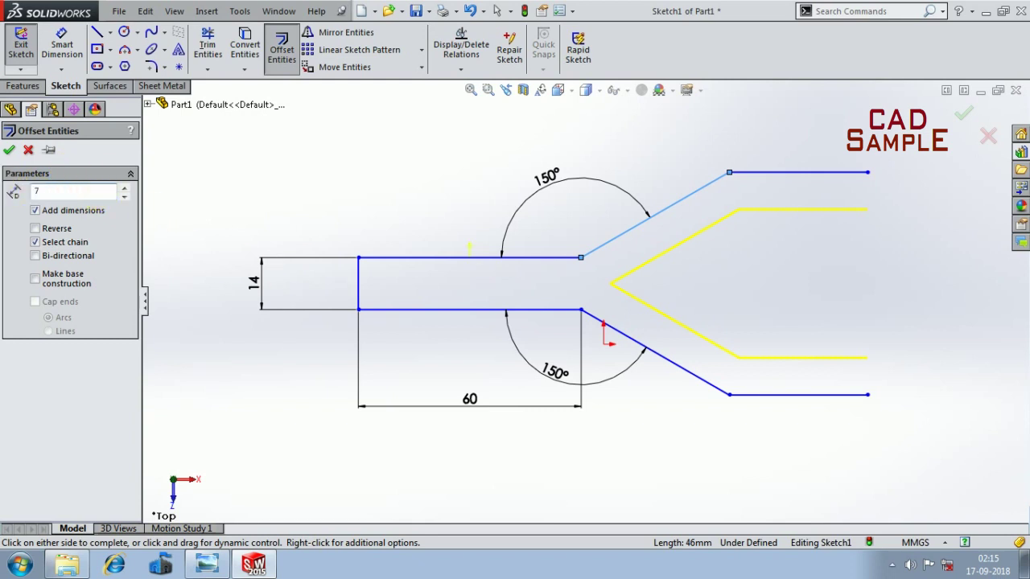
{"action": "type", "text": "7"}
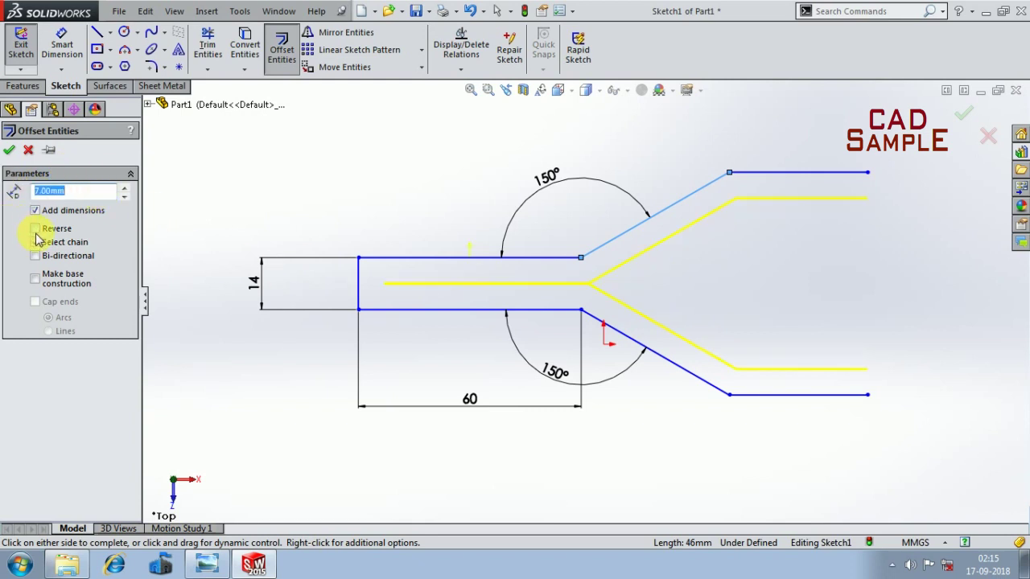
{"action": "left_click", "coordinate": [34, 242]}
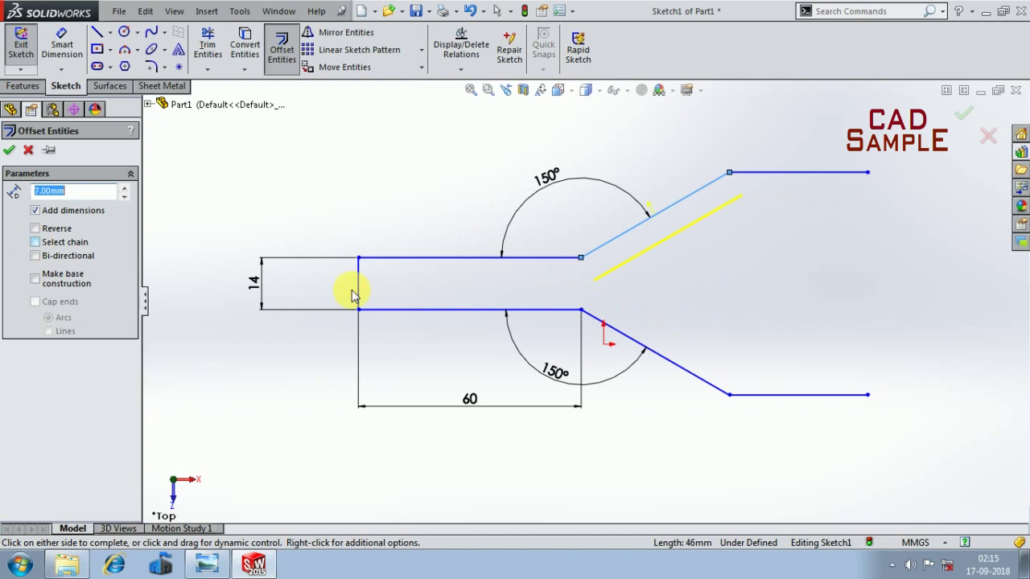
{"action": "left_click", "coordinate": [652, 357]}
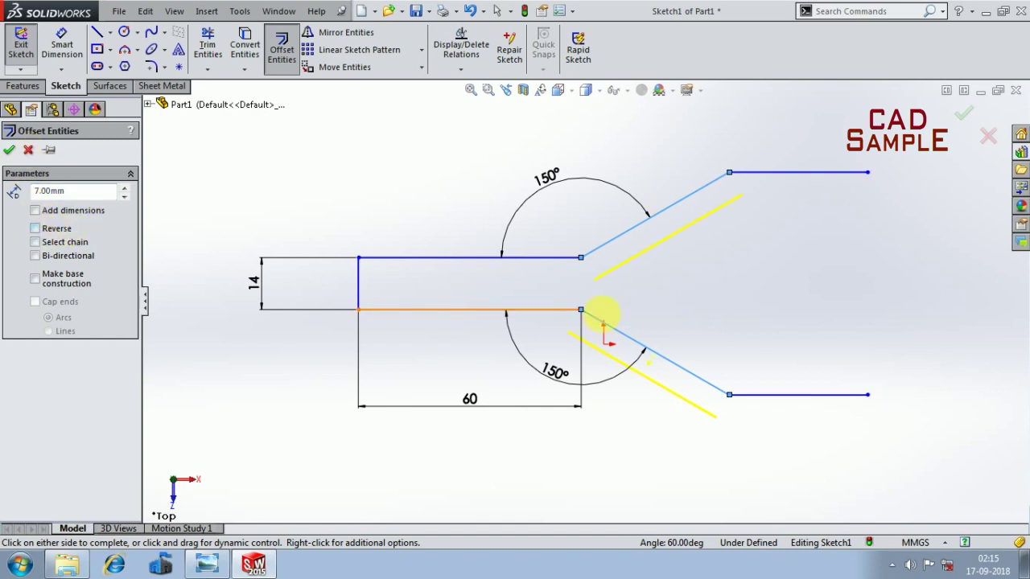
{"action": "left_click", "coordinate": [636, 345]}
{"action": "left_click", "coordinate": [805, 174]}
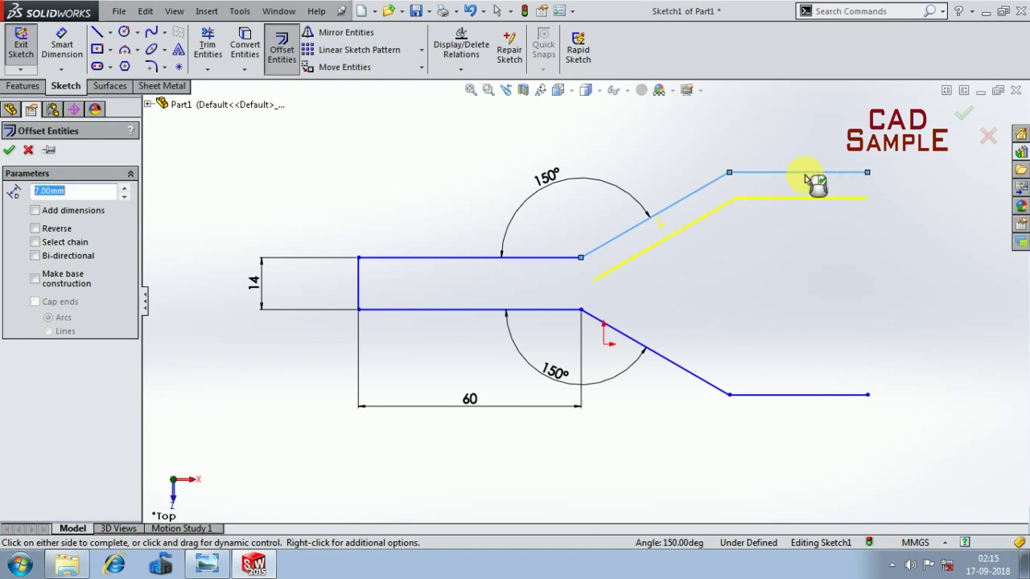
{"action": "left_click", "coordinate": [9, 152]}
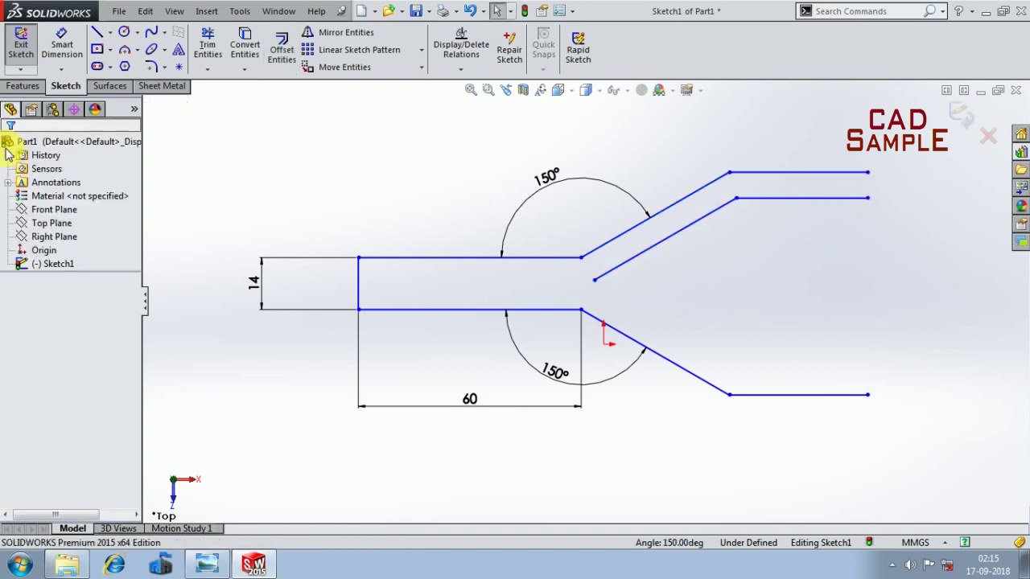
- Offset the lower prong's angled and horizontal end lines 7 mm inward, reversing the direction
{"action": "left_click", "coordinate": [277, 57]}
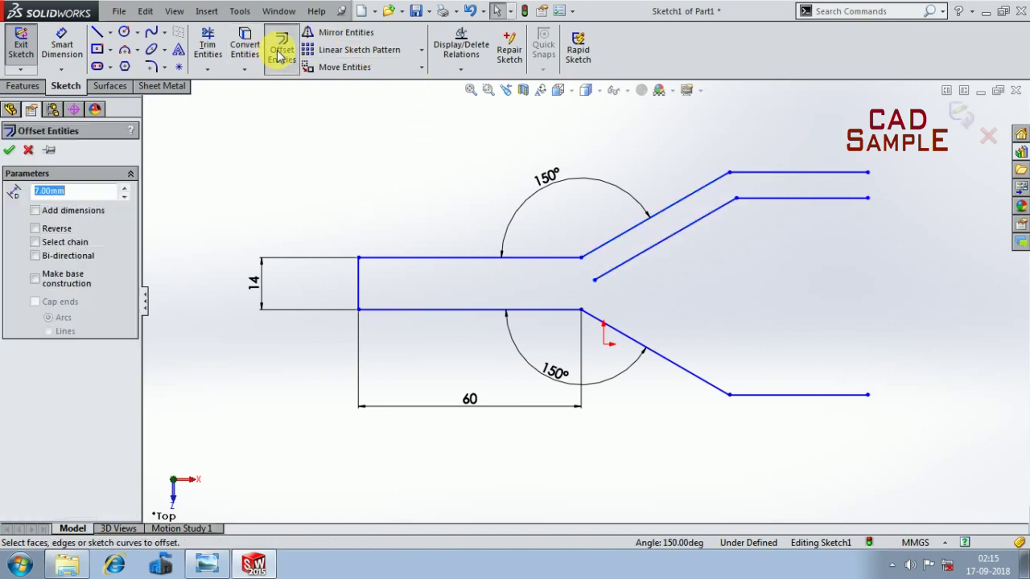
{"action": "left_click", "coordinate": [692, 378]}
{"action": "left_click", "coordinate": [57, 229]}
{"action": "left_click", "coordinate": [804, 393]}
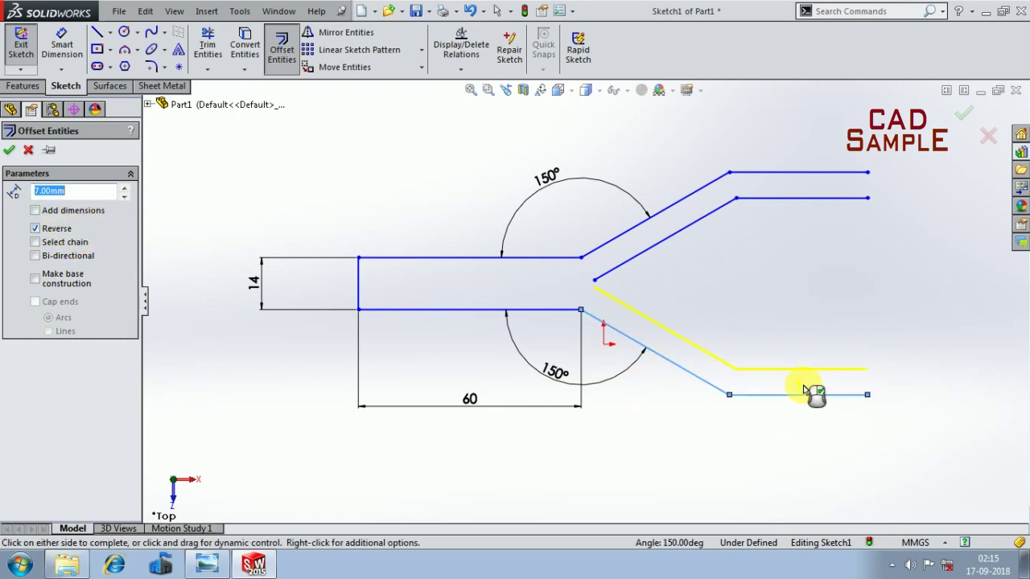
{"action": "left_click", "coordinate": [9, 150]}
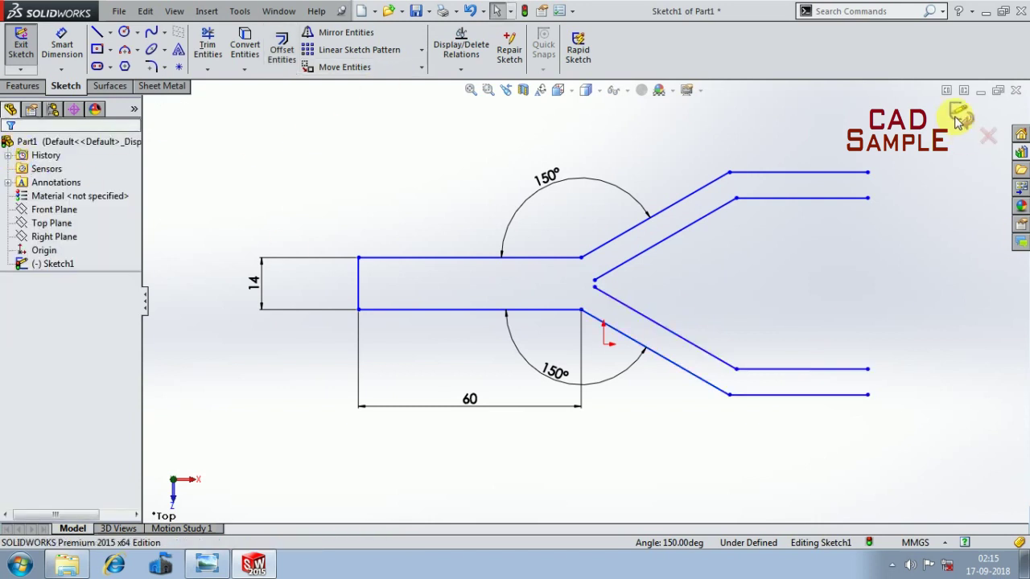
{"action": "scroll", "coordinate": [797, 294], "scroll_direction": "down", "scroll_amount": 2}
{"action": "scroll", "coordinate": [712, 354], "scroll_direction": "up", "scroll_amount": 2}
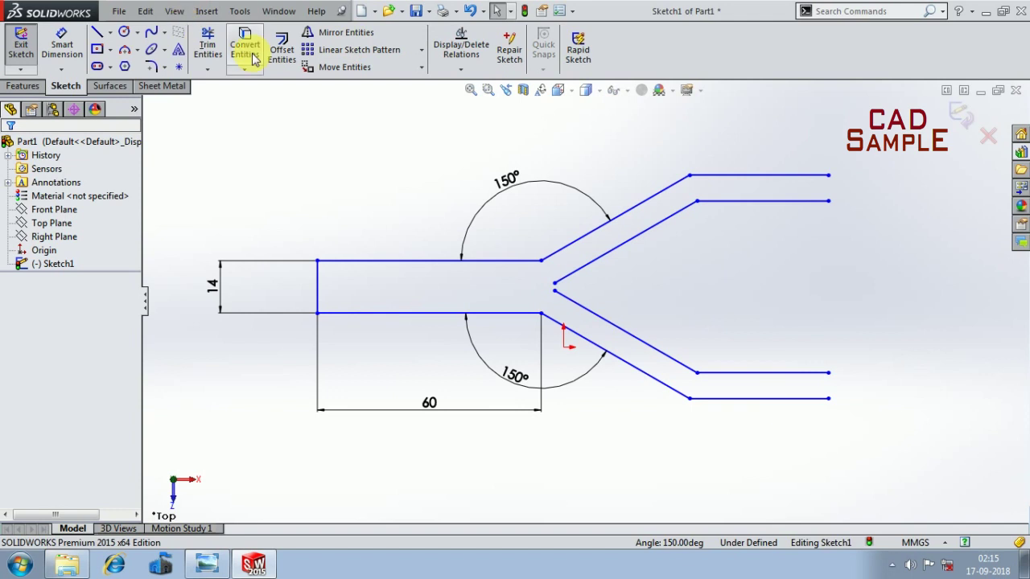
- Draw 7 mm vertical lines joining the outer and inner line ends of both prongs
{"action": "left_click", "coordinate": [99, 37]}
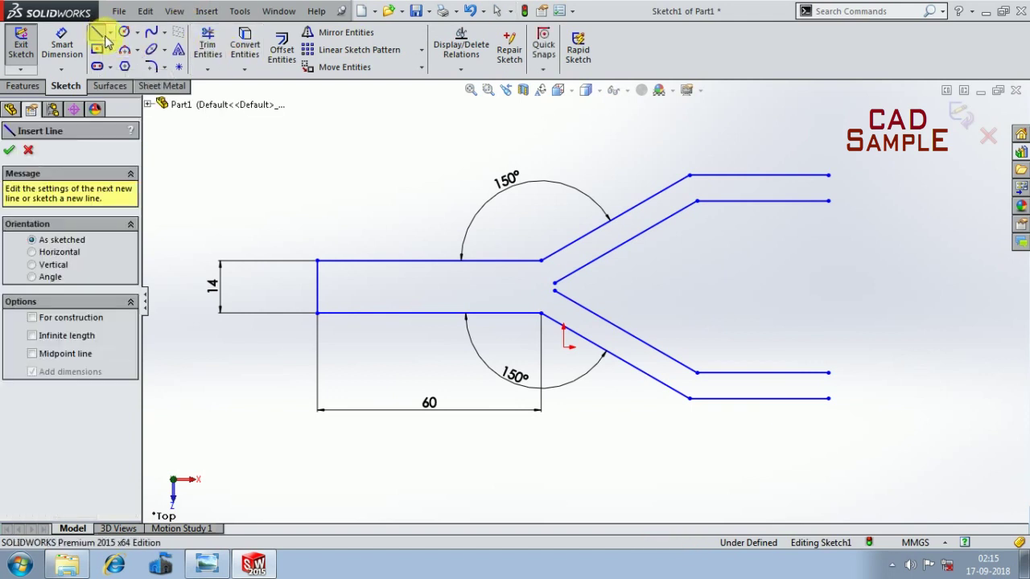
{"action": "left_click", "coordinate": [828, 175]}
{"action": "left_click", "coordinate": [829, 200]}
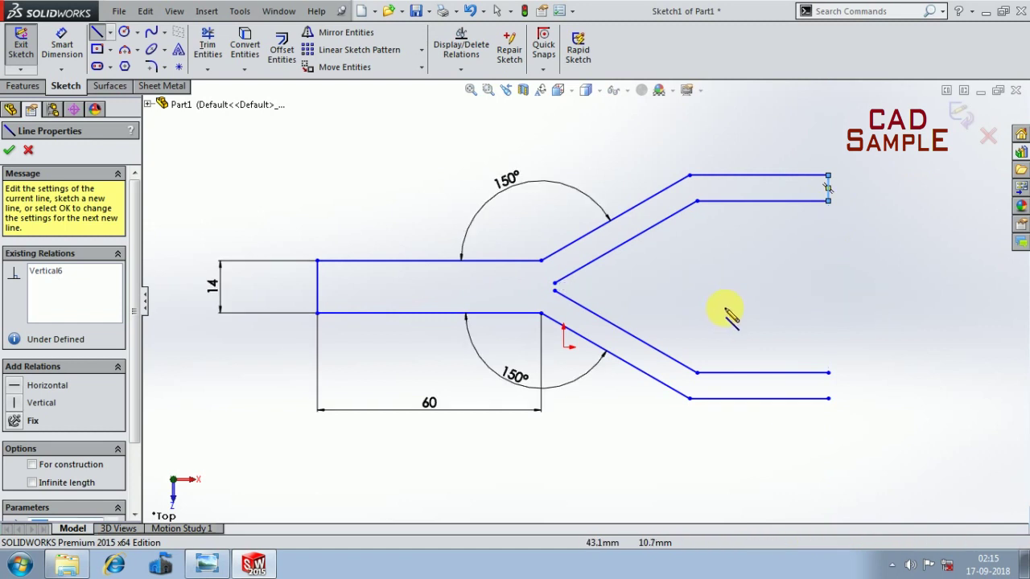
{"action": "left_click_drag", "start_coordinate": [829, 372], "coordinate": [831, 403]}
{"action": "left_click", "coordinate": [830, 400]}
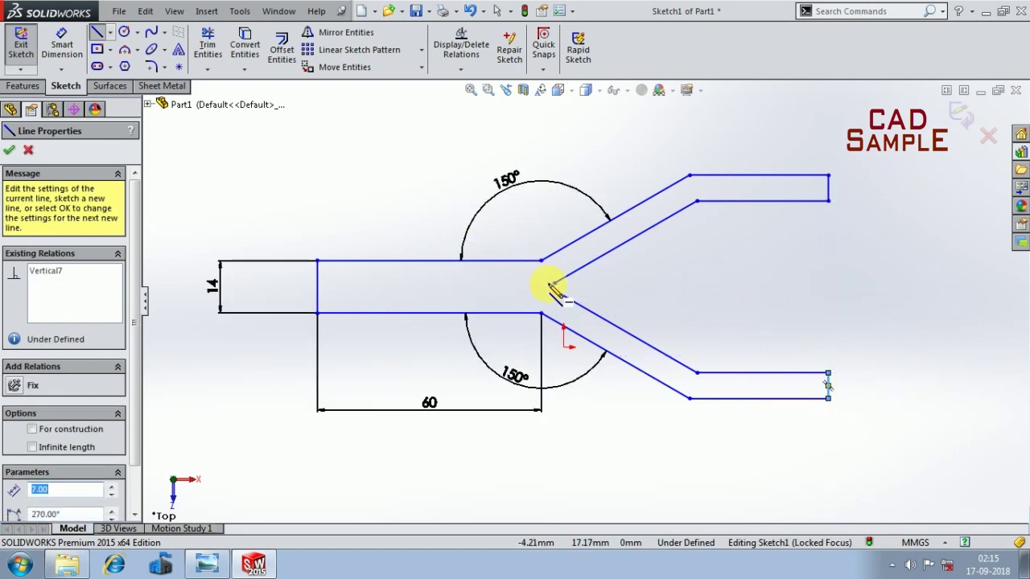
{"action": "scroll", "coordinate": [555, 290], "scroll_direction": "up", "scroll_amount": 3}
{"action": "key", "text": "Escape"}
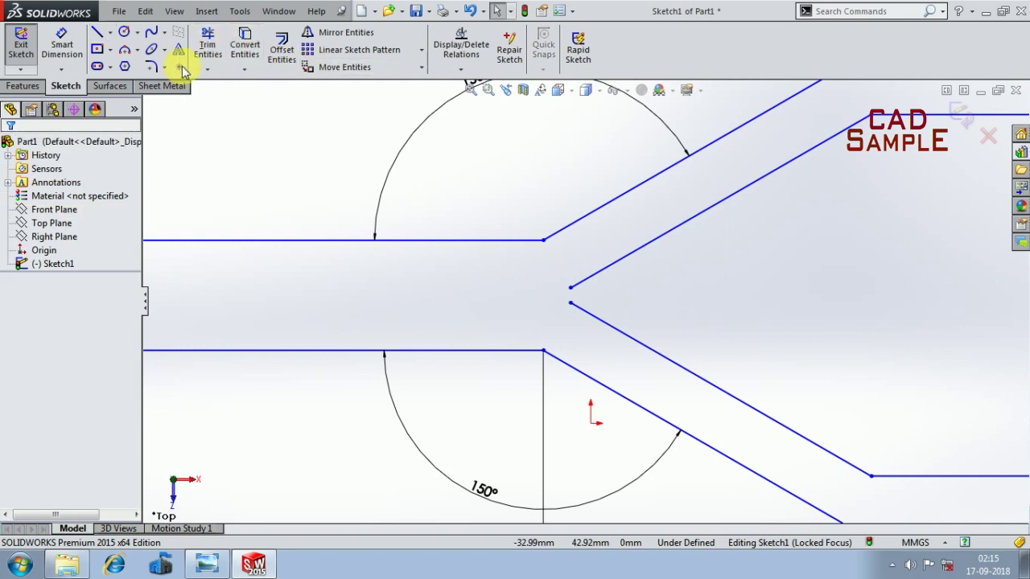
{"action": "left_click", "coordinate": [207, 564]}
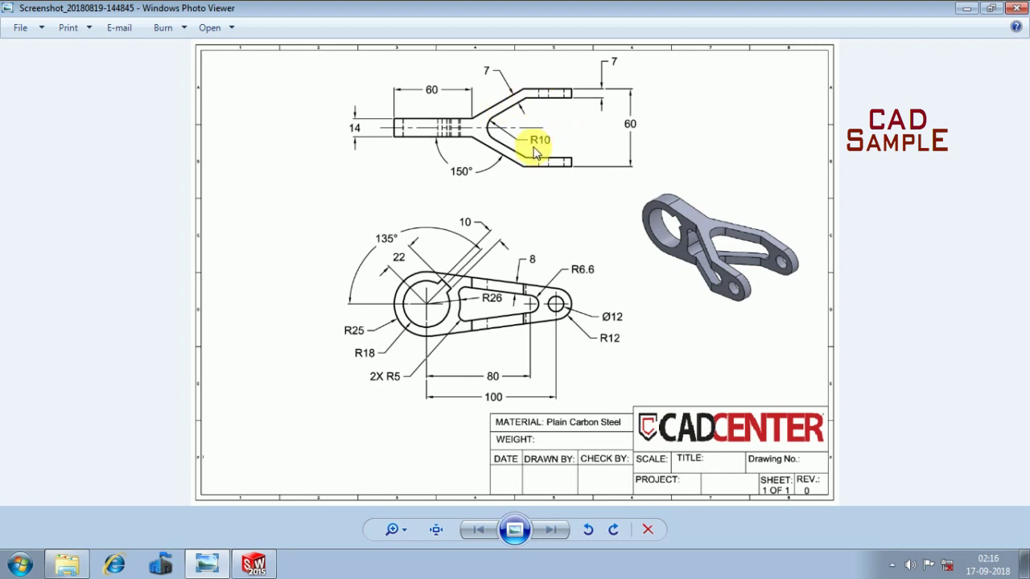
{"action": "left_click", "coordinate": [966, 7]}
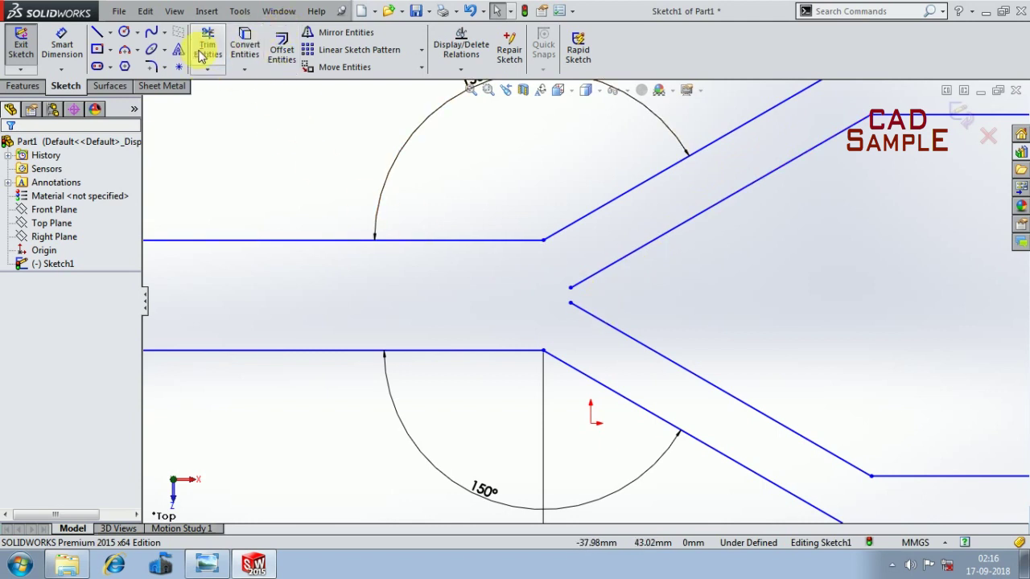
- Fillet the corner between the upper and lower inner slanted lines with a 10 mm radius
{"action": "left_click", "coordinate": [150, 66]}
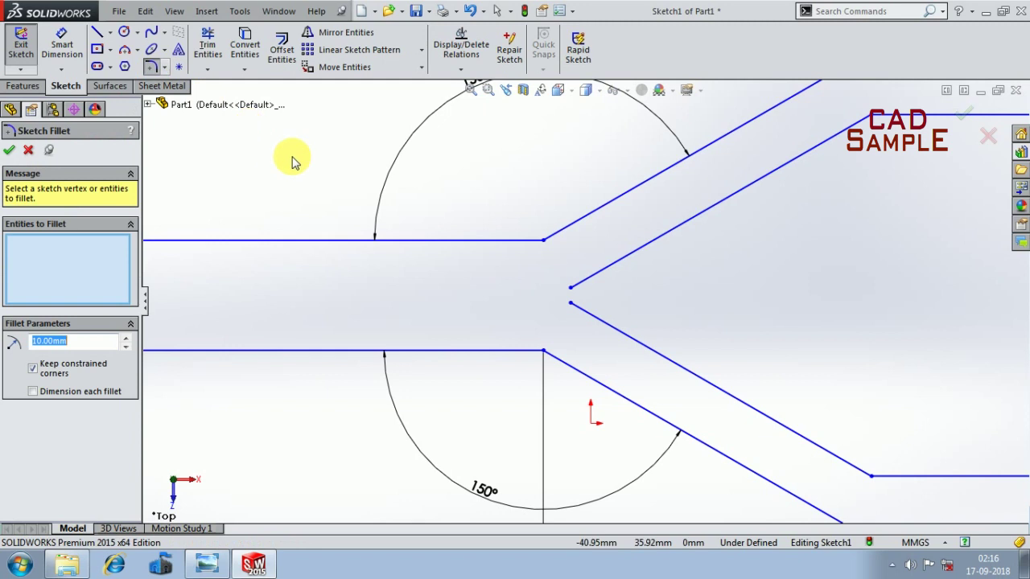
{"action": "left_click", "coordinate": [619, 270]}
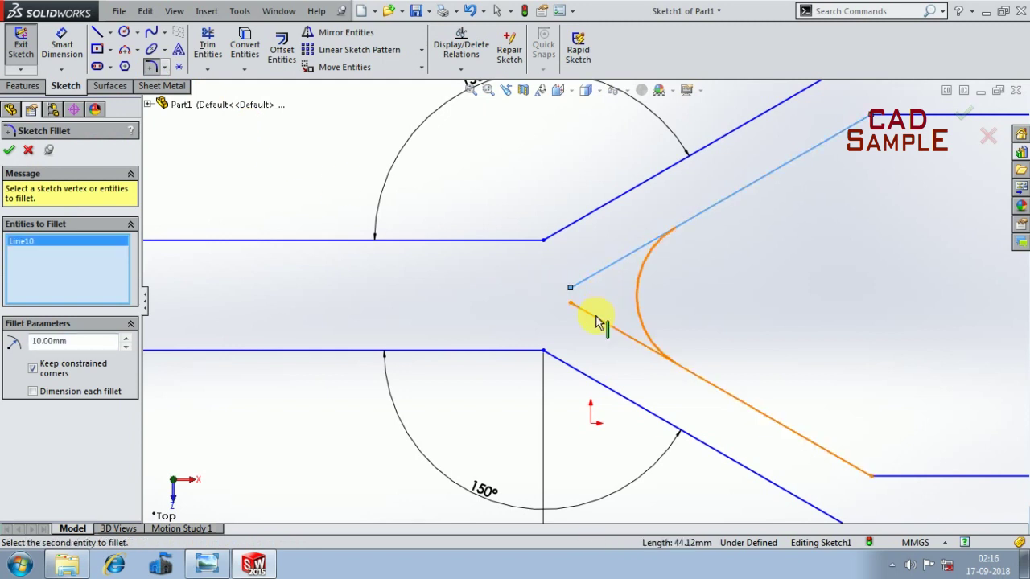
{"action": "left_click", "coordinate": [597, 322]}
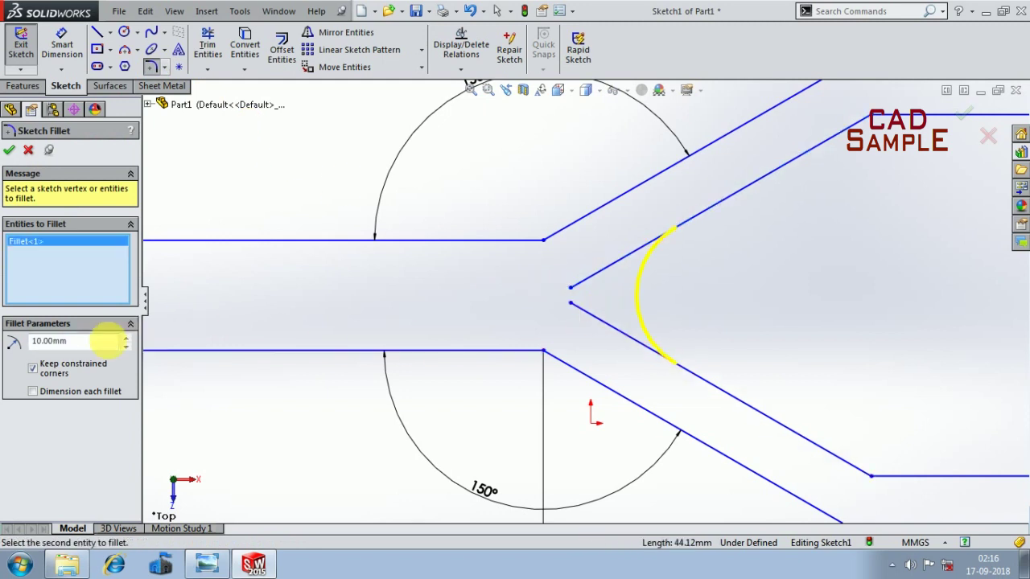
{"action": "left_click", "coordinate": [9, 150]}
{"action": "scroll", "coordinate": [567, 317], "scroll_direction": "up", "scroll_amount": 3}
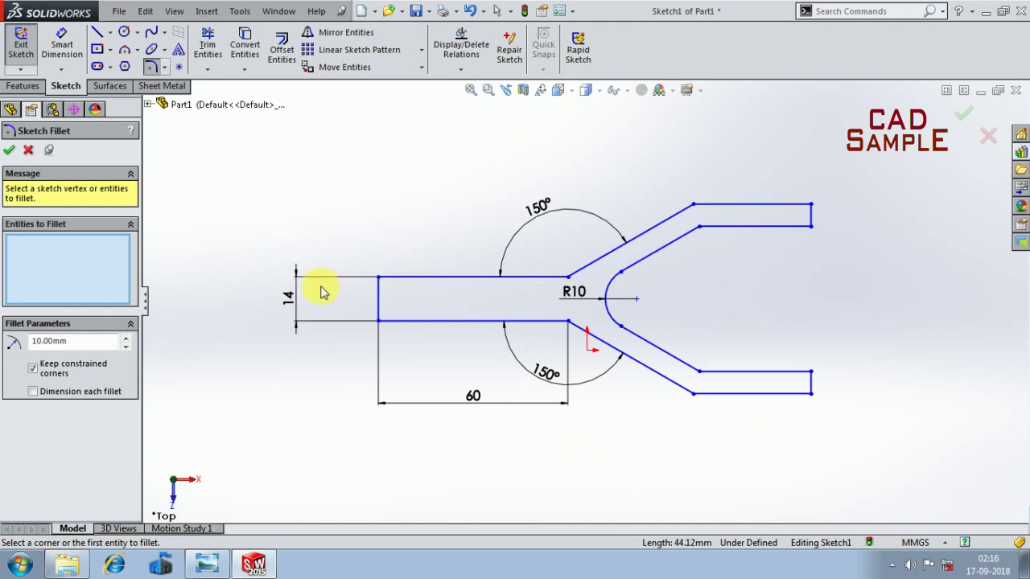
{"action": "left_click", "coordinate": [29, 151]}
{"action": "scroll", "coordinate": [475, 262], "scroll_direction": "down", "scroll_amount": 2}
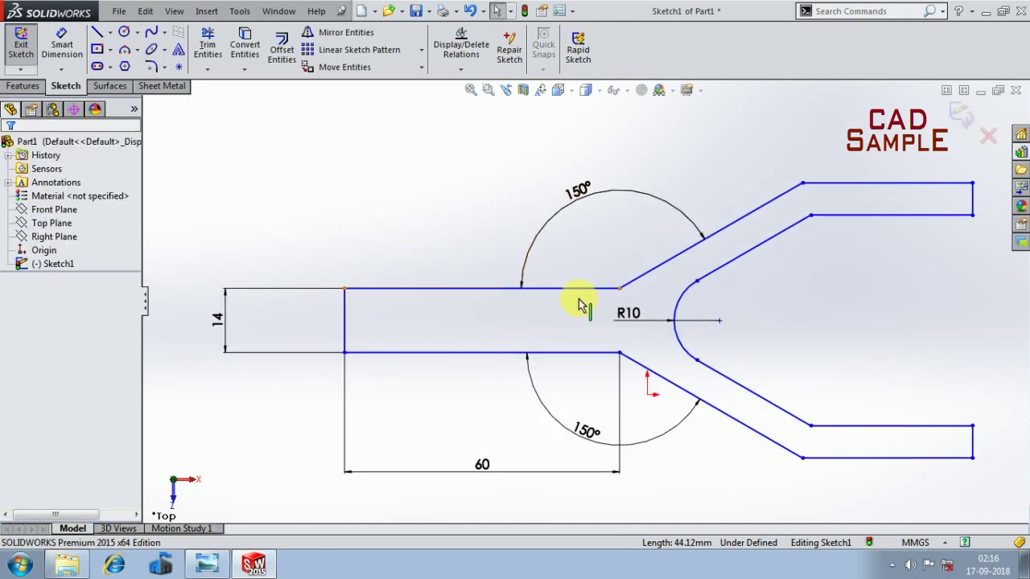
{"action": "scroll", "coordinate": [531, 432], "scroll_direction": "up", "scroll_amount": 2}
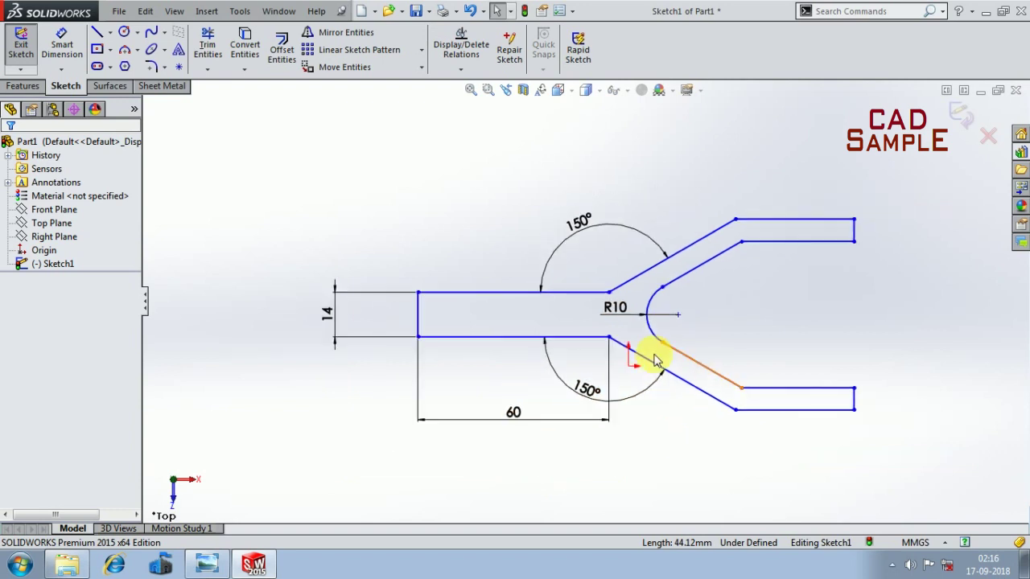
{"action": "scroll", "coordinate": [772, 334], "scroll_direction": "up", "scroll_amount": 1}
{"action": "scroll", "coordinate": [808, 322], "scroll_direction": "up", "scroll_amount": 1}
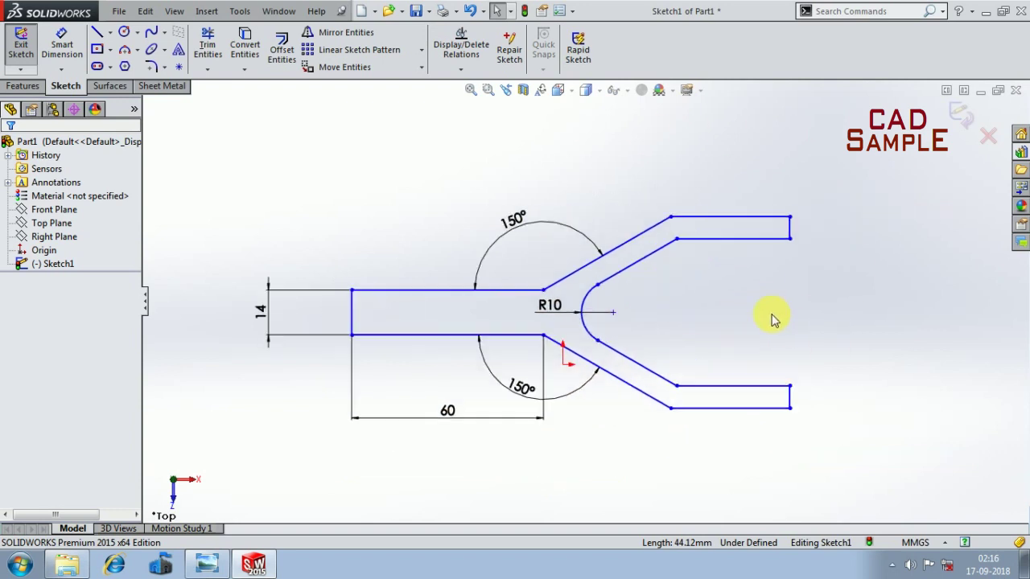
{"action": "scroll", "coordinate": [549, 304], "scroll_direction": "up", "scroll_amount": 1}
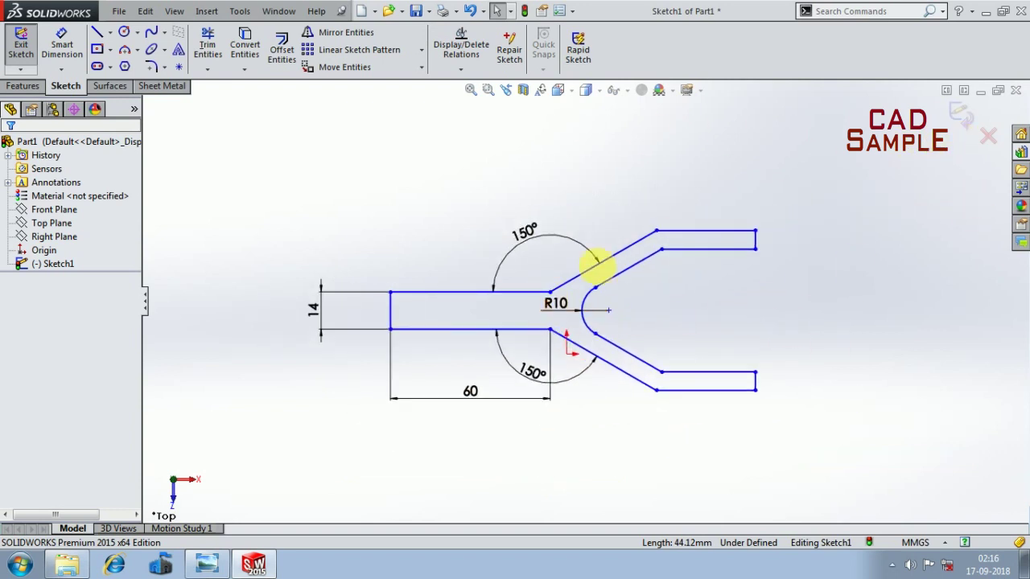
- Exit Sketch1, orbit to a 3D view and show the Features tools
{"action": "left_click", "coordinate": [960, 128]}
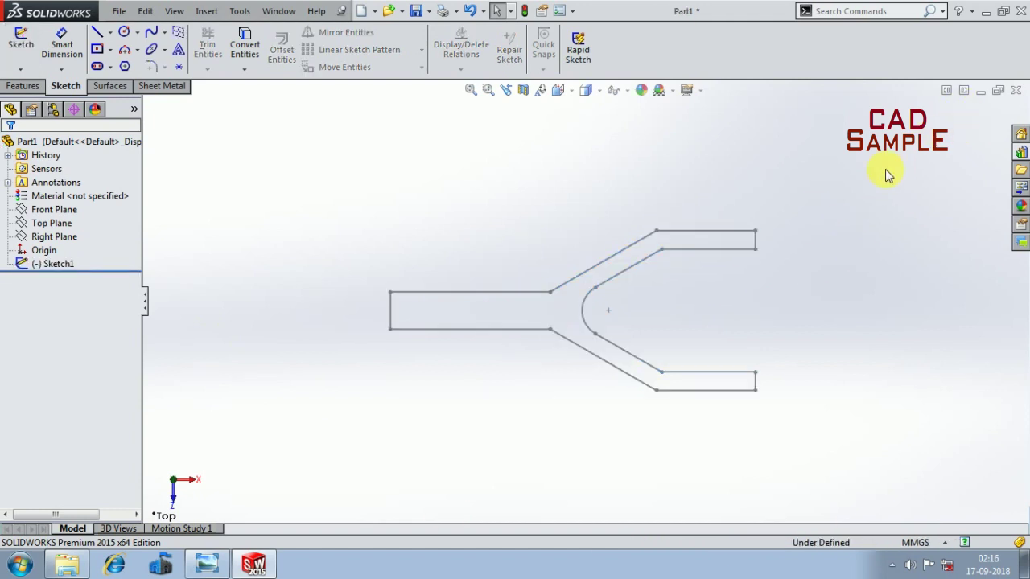
{"action": "mouse_move", "coordinate": [771, 483]}
{"action": "middle_mouse_down"}
{"action": "mouse_move", "coordinate": [789, 425]}
{"action": "mouse_move", "coordinate": [800, 280]}
{"action": "mouse_move", "coordinate": [651, 209]}
{"action": "mouse_move", "coordinate": [804, 169]}
{"action": "mouse_move", "coordinate": [823, 202]}
{"action": "middle_mouse_up"}
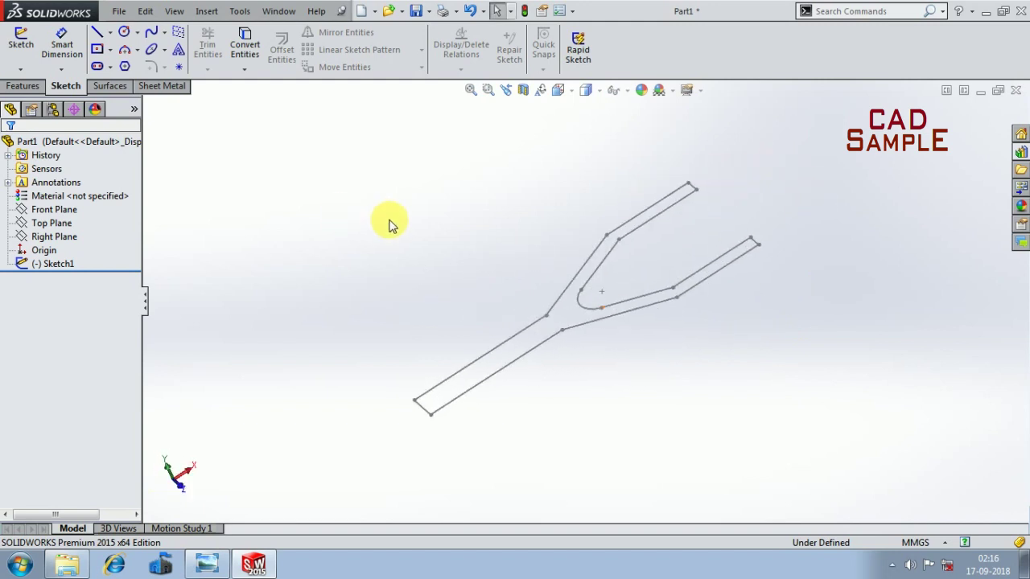
{"action": "left_click", "coordinate": [21, 85]}
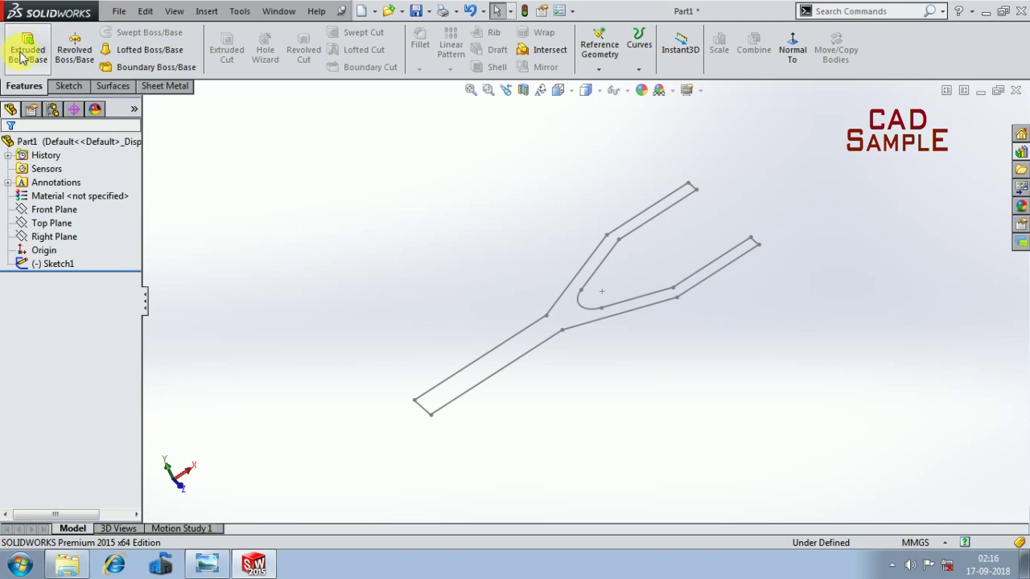
{"action": "left_click", "coordinate": [207, 566]}
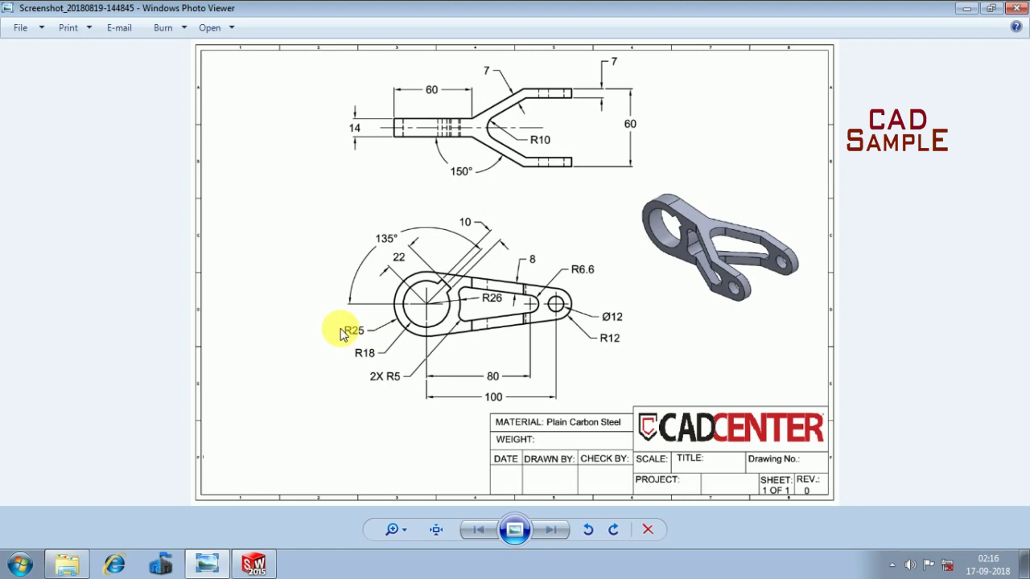
{"action": "left_click", "coordinate": [965, 9]}
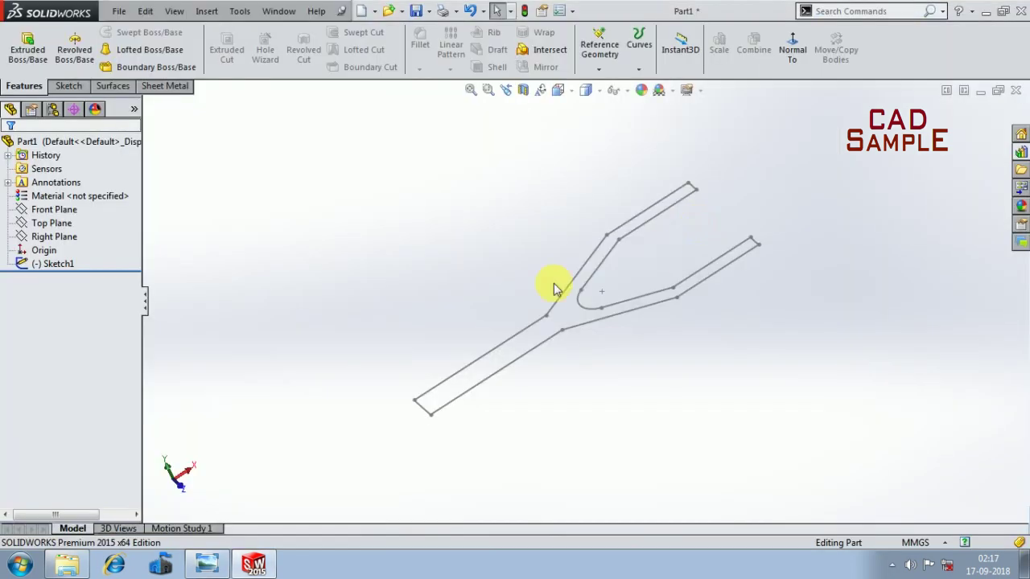
- Boss-extrude Sketch1 to a blind depth of 50 mm, entered as 2*25
{"action": "left_click", "coordinate": [24, 53]}
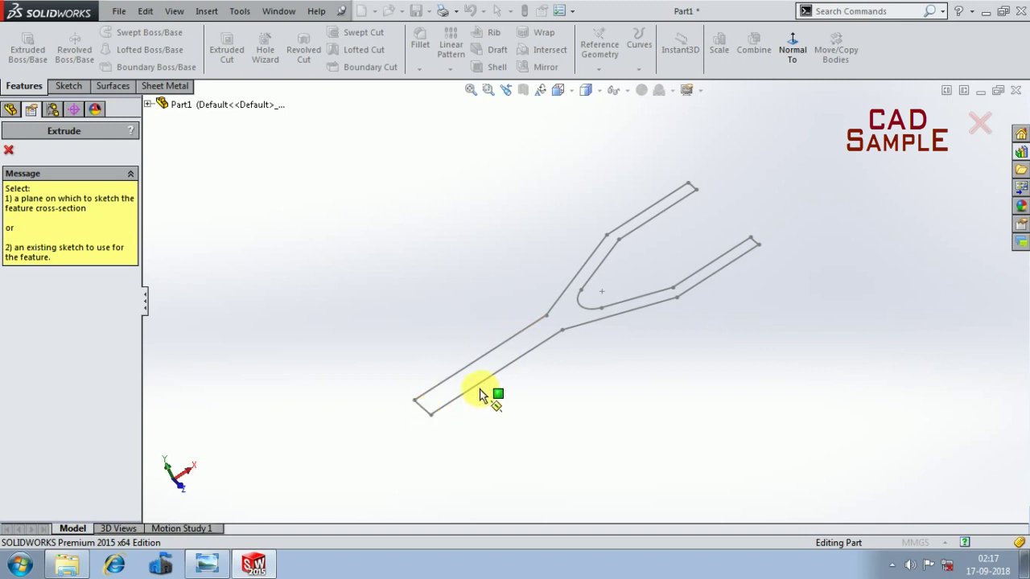
{"action": "left_click", "coordinate": [148, 103]}
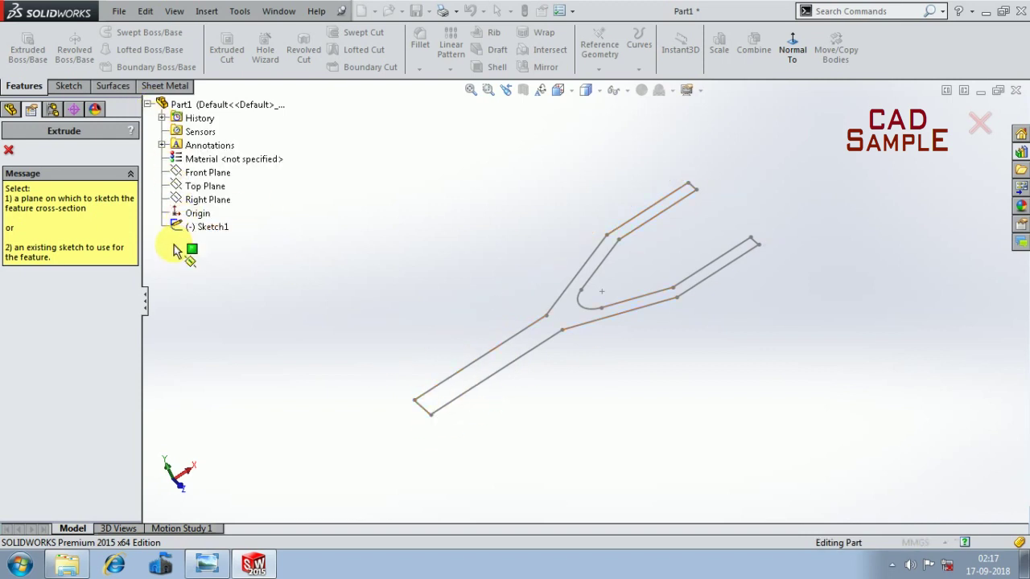
{"action": "left_click", "coordinate": [211, 227]}
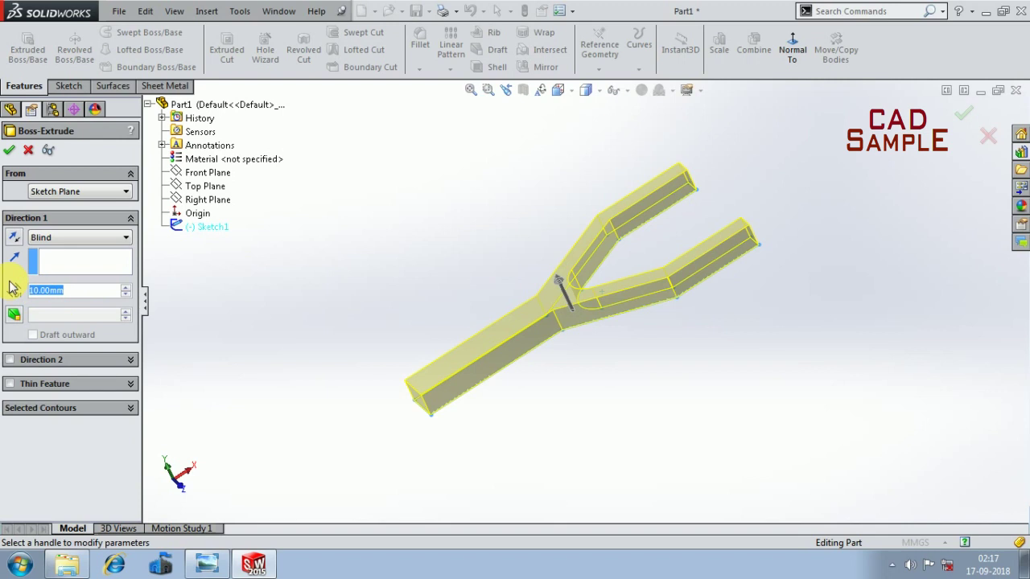
{"action": "type", "text": "2"}
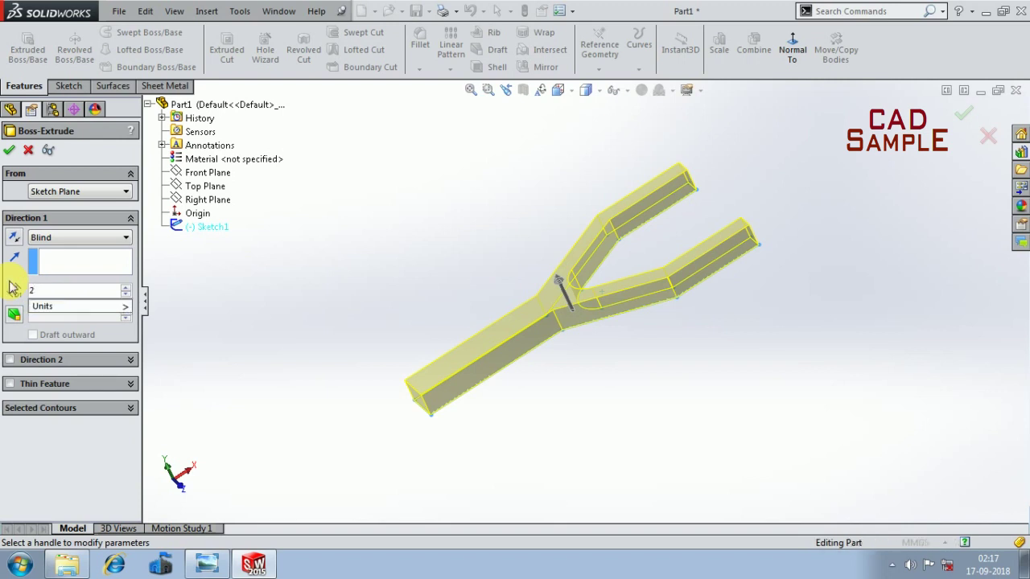
{"action": "type", "text": "*"}
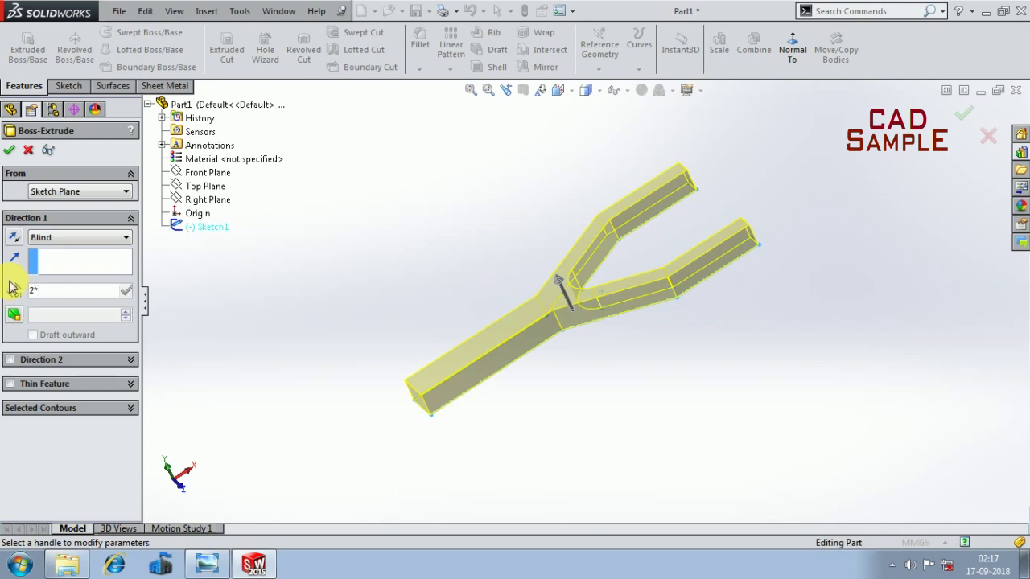
{"action": "type", "text": "25"}
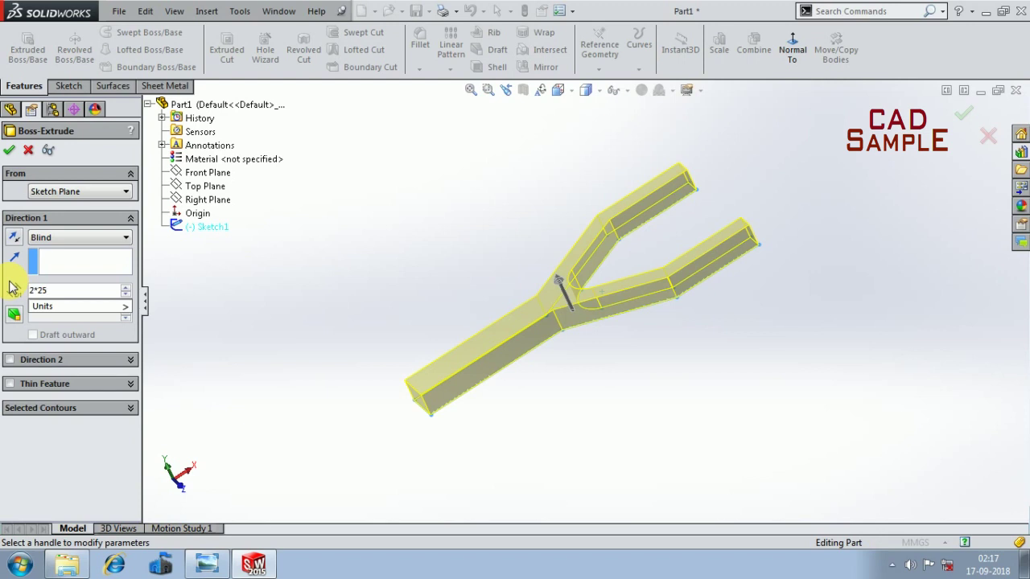
{"action": "key", "text": "Return"}
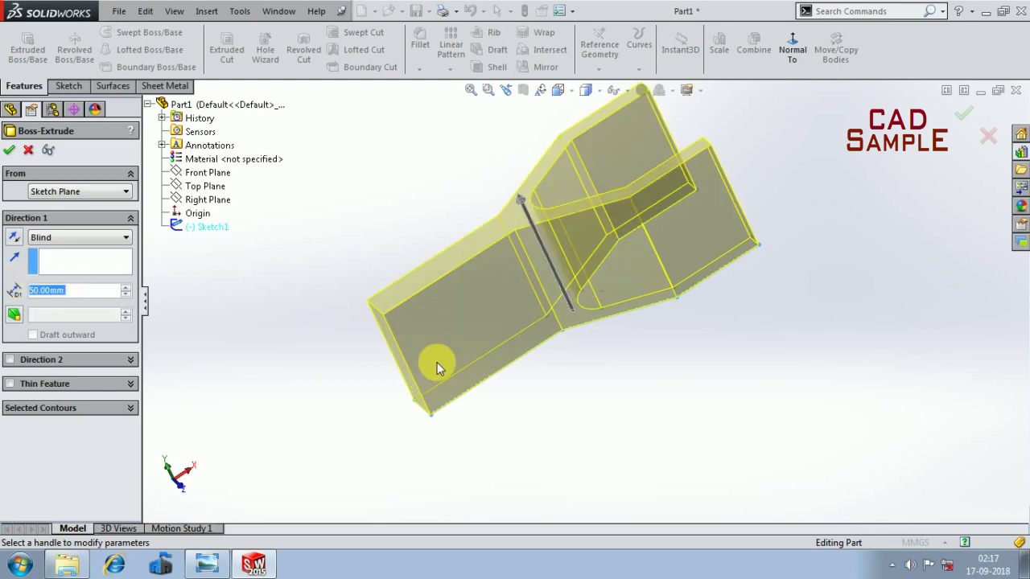
{"action": "mouse_move", "coordinate": [625, 407]}
{"action": "middle_mouse_down"}
{"action": "mouse_move", "coordinate": [569, 350]}
{"action": "mouse_move", "coordinate": [575, 420]}
{"action": "mouse_move", "coordinate": [633, 436]}
{"action": "mouse_move", "coordinate": [563, 452]}
{"action": "mouse_move", "coordinate": [601, 446]}
{"action": "middle_mouse_up"}
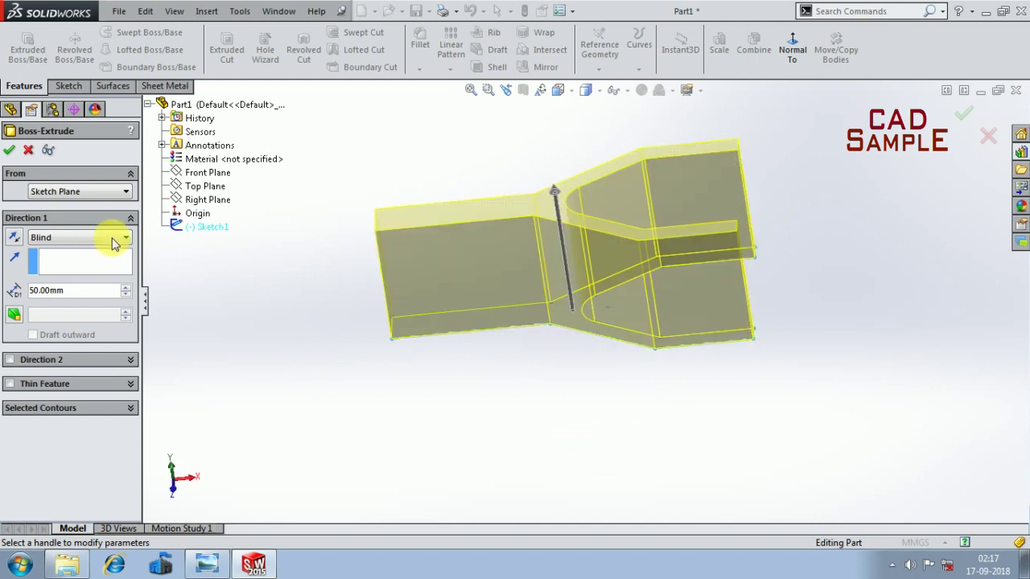
{"action": "left_click", "coordinate": [9, 151]}
- Orbit and zoom around the extruded part, then bring up the reference drawing
{"action": "mouse_move", "coordinate": [497, 387]}
{"action": "middle_mouse_down"}
{"action": "mouse_move", "coordinate": [397, 225]}
{"action": "mouse_move", "coordinate": [536, 233]}
{"action": "mouse_move", "coordinate": [542, 371]}
{"action": "mouse_move", "coordinate": [545, 220]}
{"action": "mouse_move", "coordinate": [736, 177]}
{"action": "mouse_move", "coordinate": [545, 469]}
{"action": "mouse_move", "coordinate": [577, 375]}
{"action": "mouse_move", "coordinate": [459, 388]}
{"action": "mouse_move", "coordinate": [441, 418]}
{"action": "mouse_move", "coordinate": [587, 237]}
{"action": "mouse_move", "coordinate": [538, 283]}
{"action": "mouse_move", "coordinate": [609, 389]}
{"action": "mouse_move", "coordinate": [571, 322]}
{"action": "mouse_move", "coordinate": [676, 281]}
{"action": "mouse_move", "coordinate": [614, 276]}
{"action": "middle_mouse_up"}
{"action": "scroll", "coordinate": [538, 297], "scroll_direction": "up", "scroll_amount": 2}
{"action": "scroll", "coordinate": [614, 276], "scroll_direction": "down", "scroll_amount": 3}
{"action": "mouse_move", "coordinate": [559, 304]}
{"action": "middle_mouse_down"}
{"action": "mouse_move", "coordinate": [531, 233]}
{"action": "mouse_move", "coordinate": [520, 289]}
{"action": "mouse_move", "coordinate": [524, 219]}
{"action": "middle_mouse_up"}
{"action": "scroll", "coordinate": [523, 220], "scroll_direction": "up", "scroll_amount": 2}
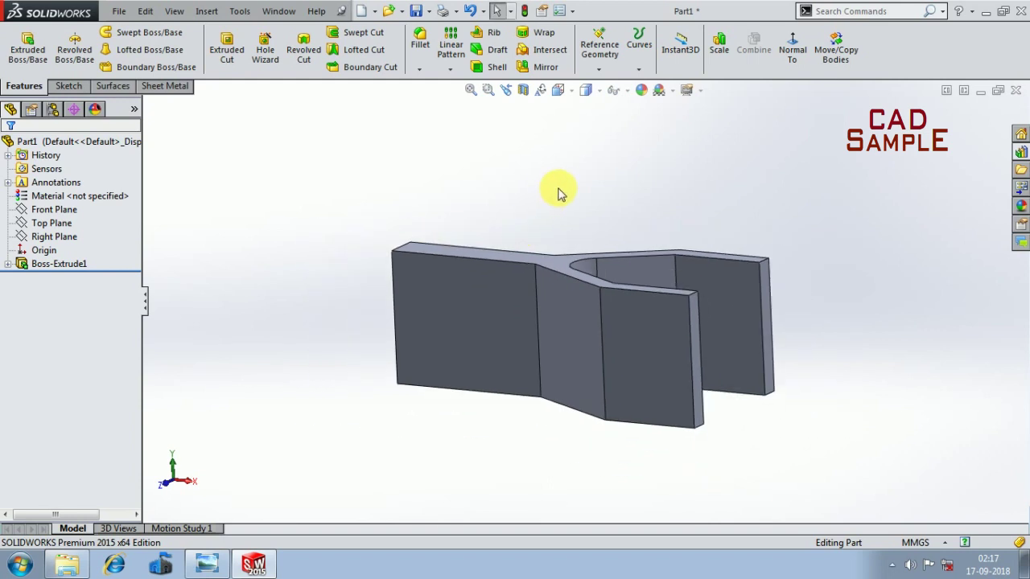
{"action": "left_click", "coordinate": [207, 564]}
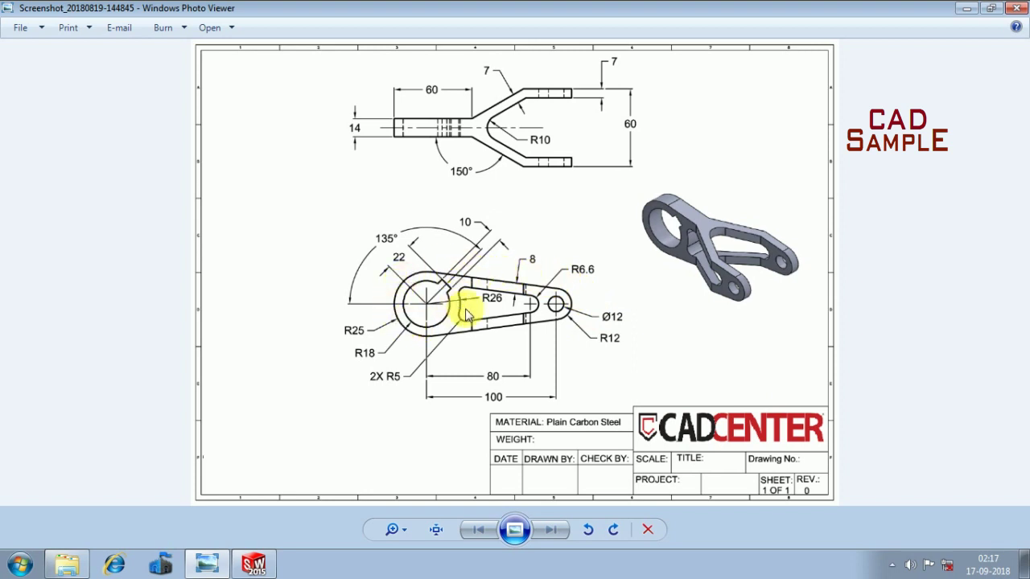
- Minimize Photo Viewer after reviewing the bracket drawing to return to SOLIDWORKS
{"action": "left_click", "coordinate": [969, 8]}
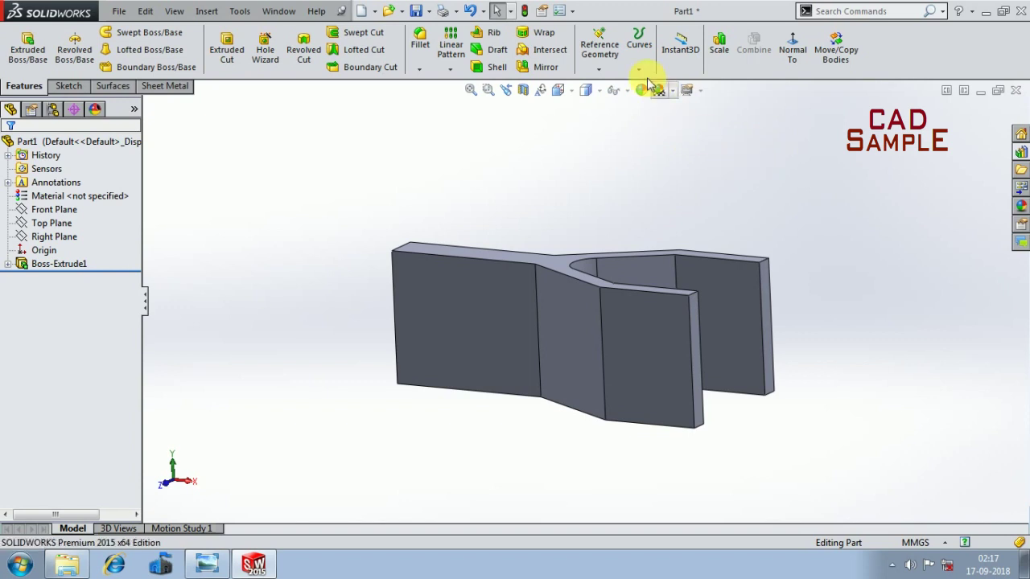
- Add reference plane Plane1 offset 50 mm from the bracket's end face
{"action": "left_click", "coordinate": [605, 71]}
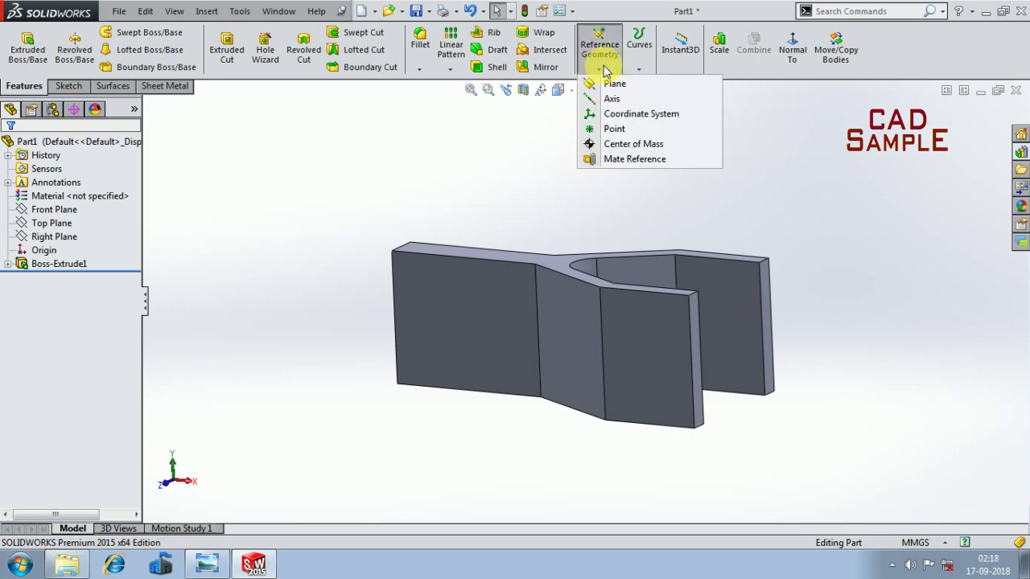
{"action": "left_click", "coordinate": [616, 84]}
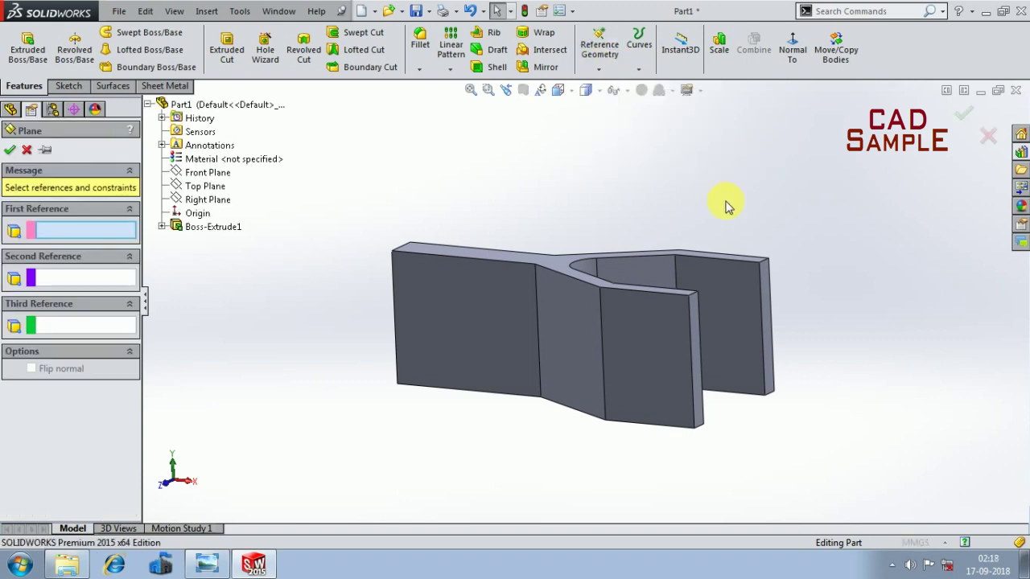
{"action": "scroll", "coordinate": [728, 209], "scroll_direction": "up", "scroll_amount": 3}
{"action": "mouse_move", "coordinate": [773, 255]}
{"action": "middle_mouse_down"}
{"action": "mouse_move", "coordinate": [740, 298]}
{"action": "mouse_move", "coordinate": [655, 322]}
{"action": "middle_mouse_up"}
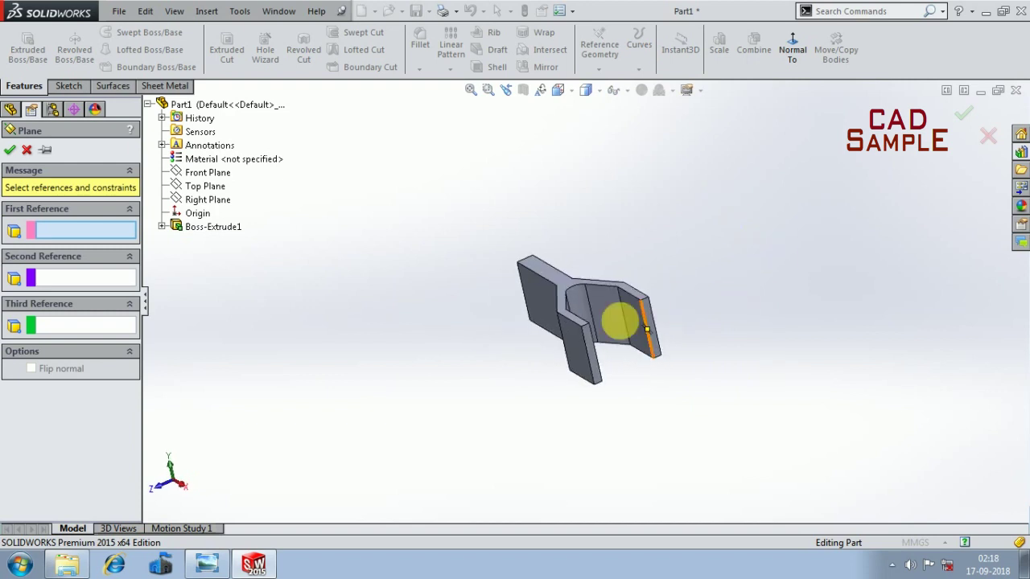
{"action": "scroll", "coordinate": [531, 306], "scroll_direction": "down", "scroll_amount": 2}
{"action": "left_click", "coordinate": [524, 288]}
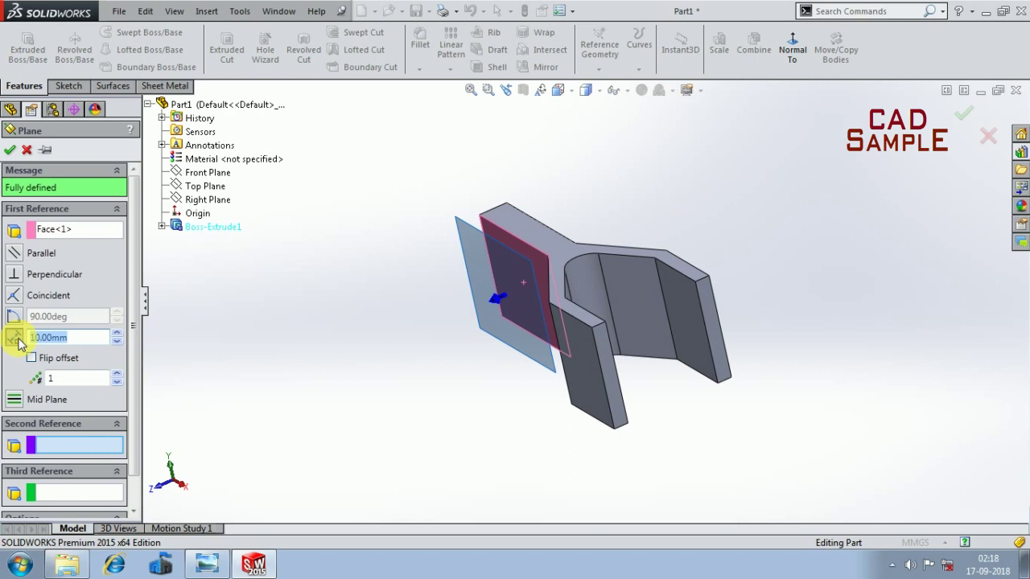
{"action": "type", "text": "50"}
{"action": "key", "text": "Return"}
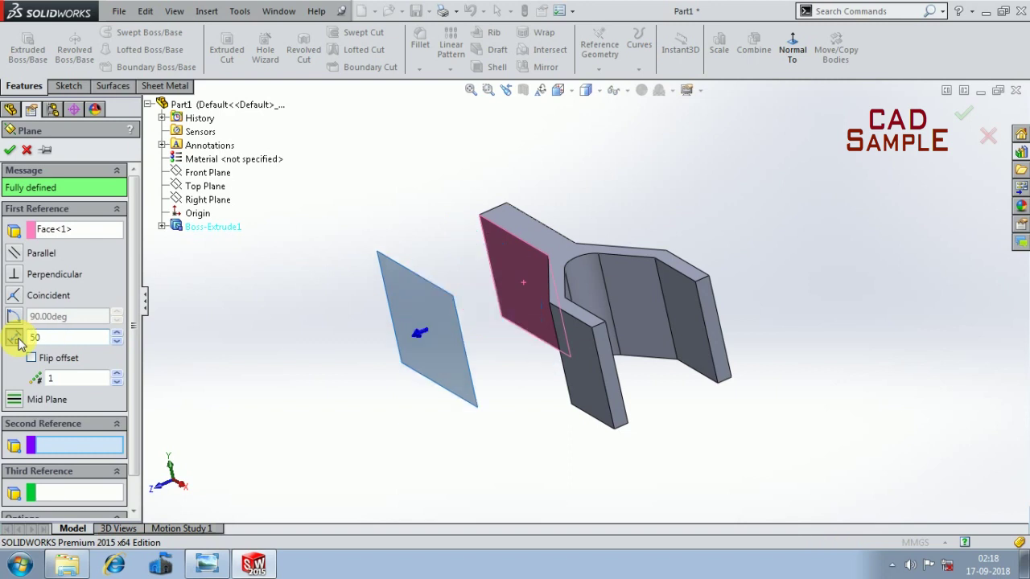
{"action": "mouse_move", "coordinate": [501, 425]}
{"action": "middle_mouse_down"}
{"action": "mouse_move", "coordinate": [478, 437]}
{"action": "mouse_move", "coordinate": [531, 438]}
{"action": "middle_mouse_up"}
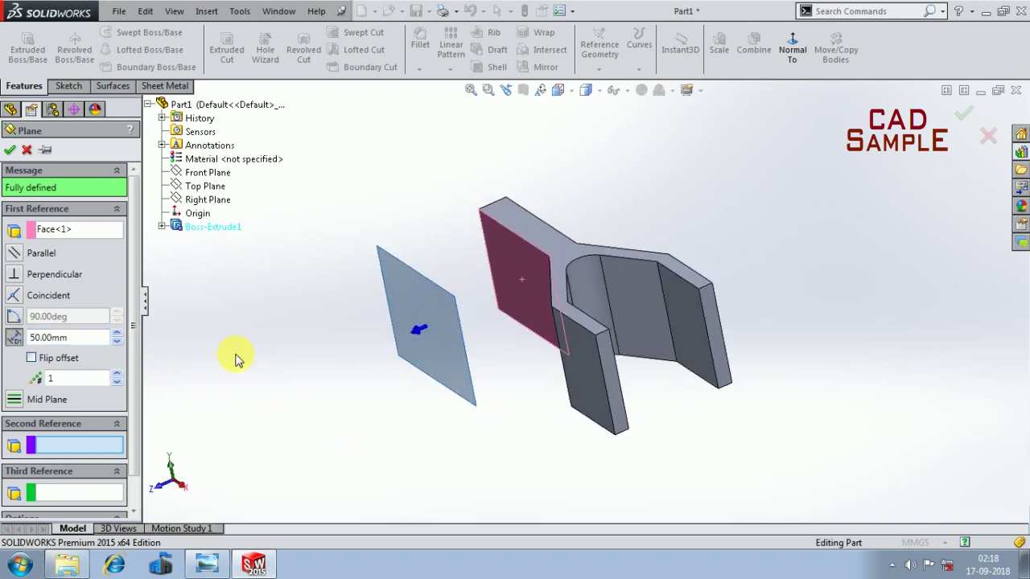
{"action": "left_click", "coordinate": [10, 151]}
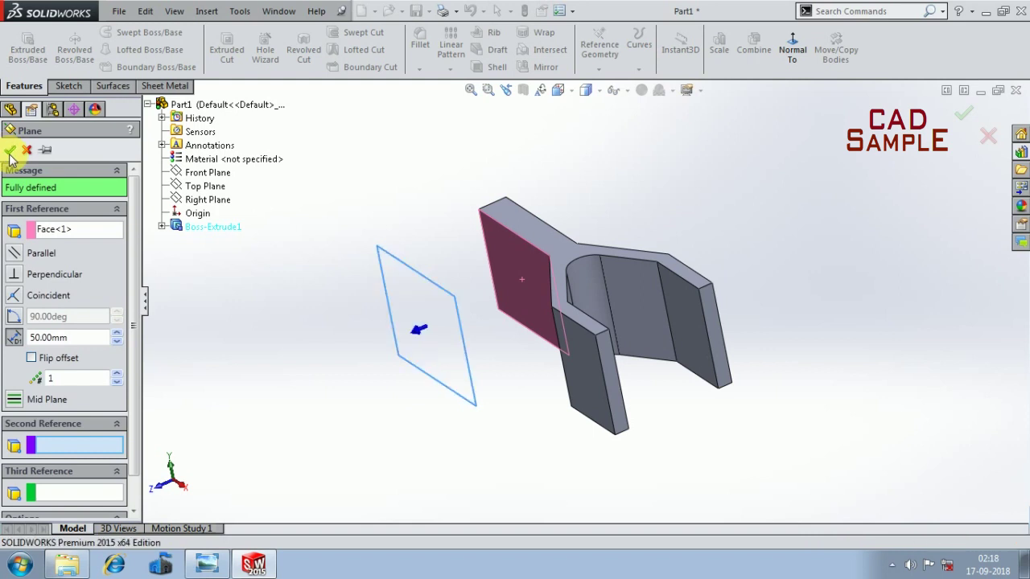
{"action": "middle_click_drag", "start_coordinate": [212, 282], "coordinate": [317, 392]}
{"action": "middle_click_drag", "start_coordinate": [389, 336], "coordinate": [437, 322]}
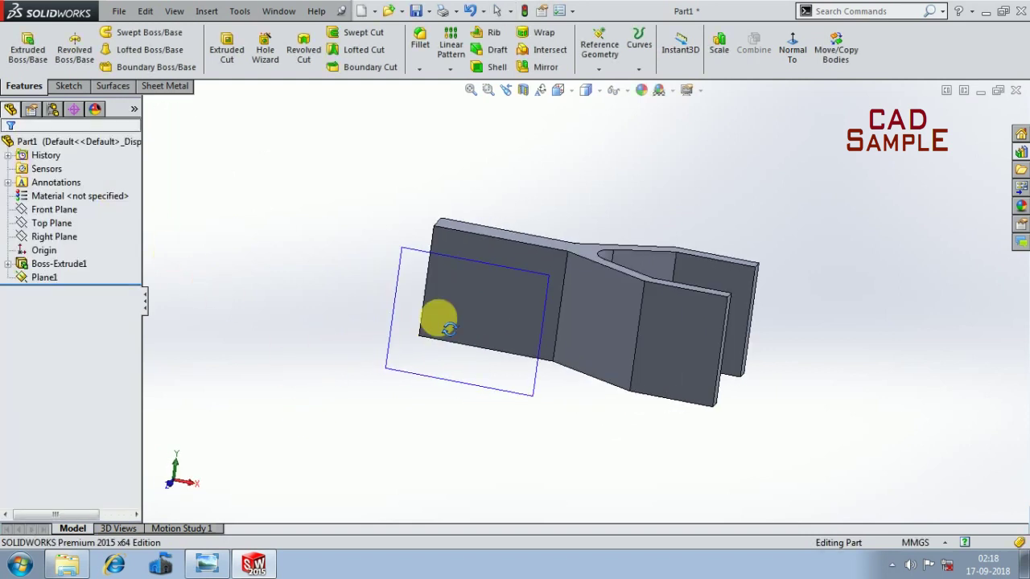
- Start a new sketch on Plane1 and orient the view Normal To it
{"action": "left_click", "coordinate": [455, 385]}
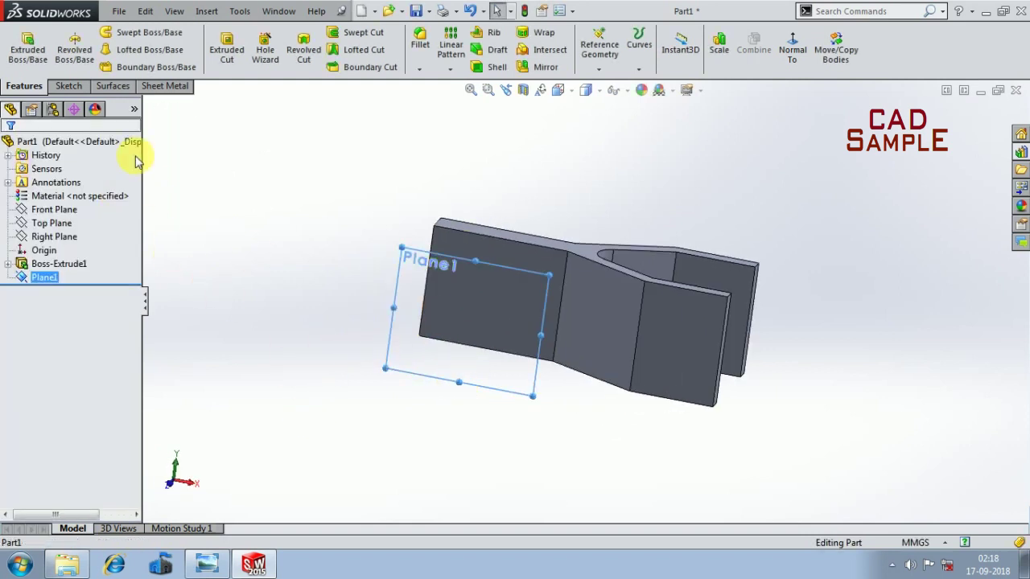
{"action": "left_click", "coordinate": [67, 87]}
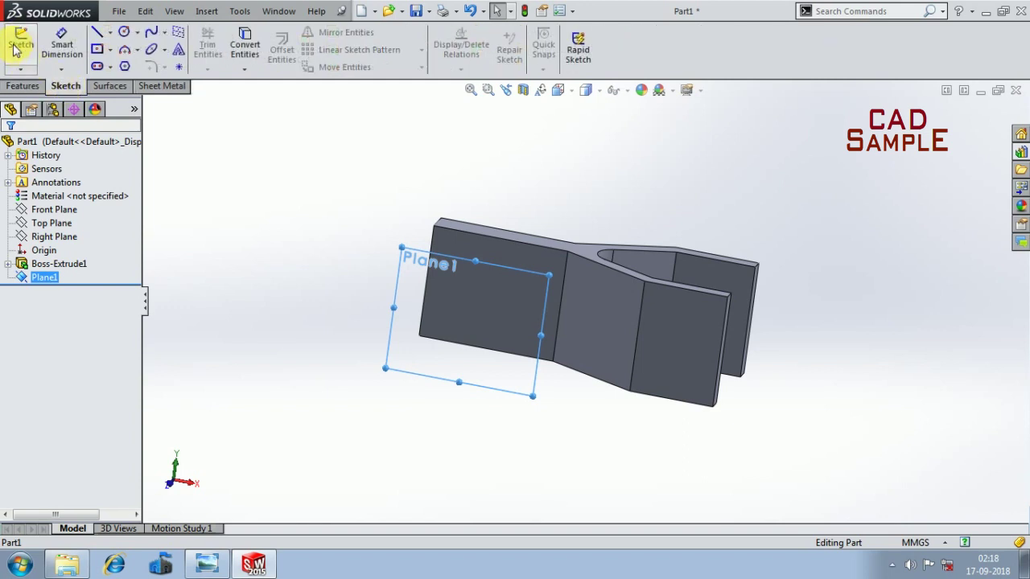
{"action": "left_click", "coordinate": [16, 50]}
{"action": "scroll", "coordinate": [607, 454], "scroll_direction": "down", "scroll_amount": 3}
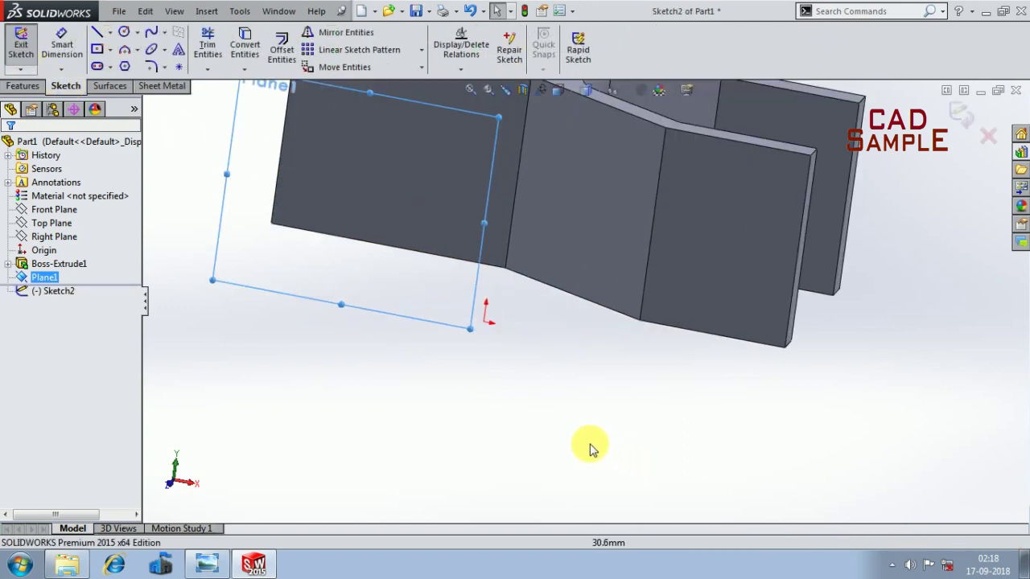
{"action": "scroll", "coordinate": [591, 449], "scroll_direction": "up", "scroll_amount": 3}
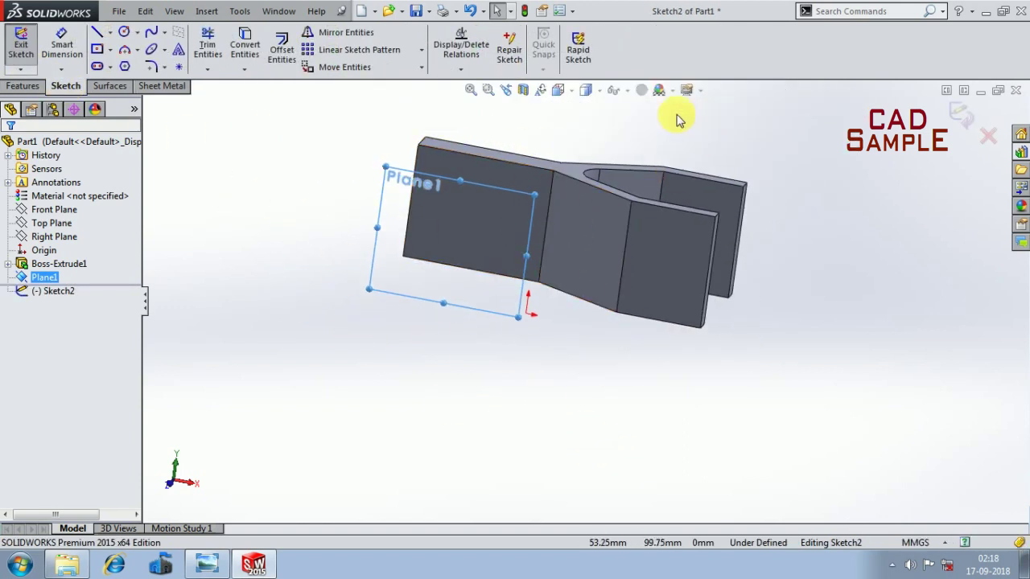
{"action": "left_click", "coordinate": [570, 93]}
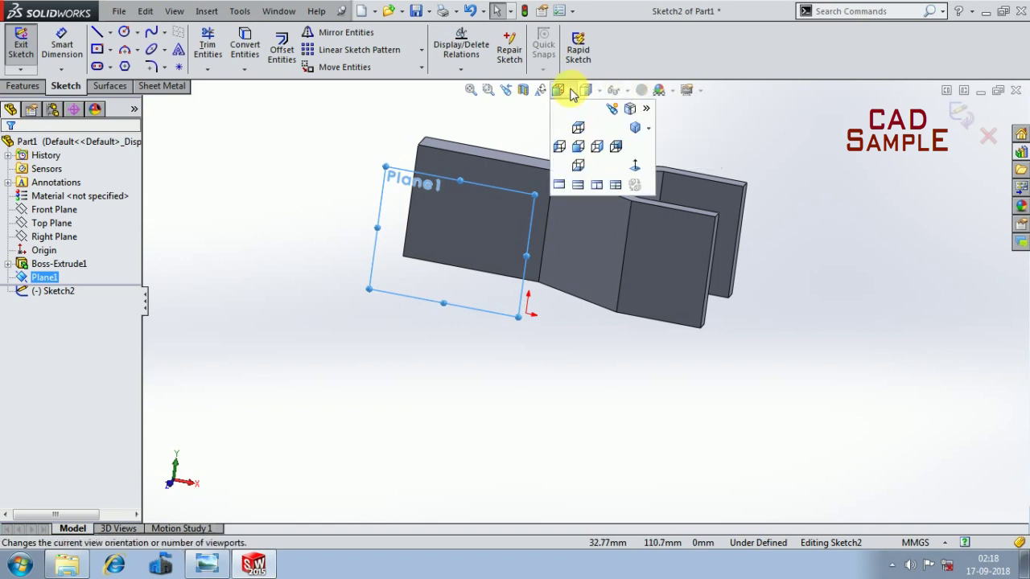
{"action": "left_click", "coordinate": [635, 165]}
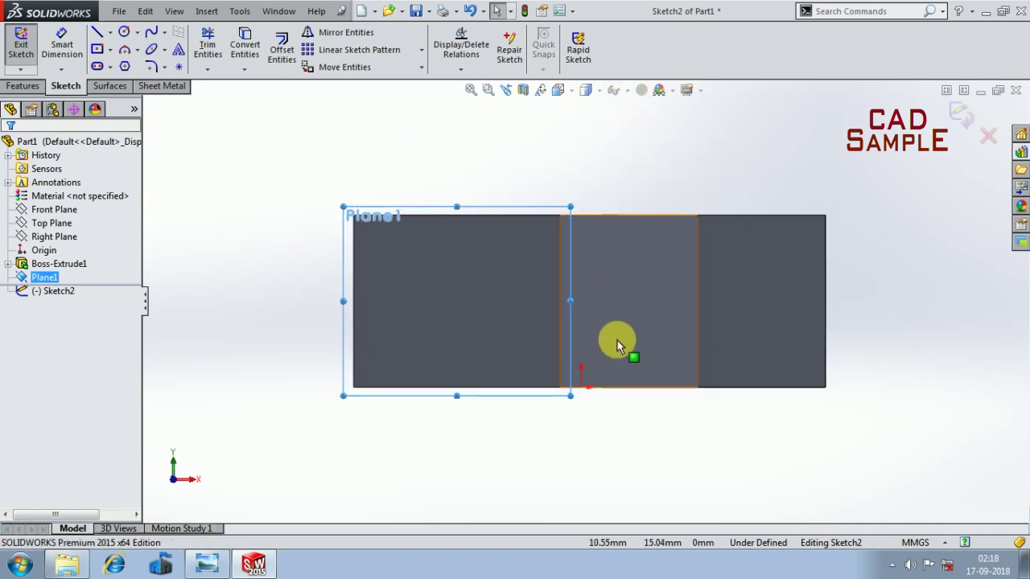
{"action": "scroll", "coordinate": [499, 367], "scroll_direction": "down", "scroll_amount": 3}
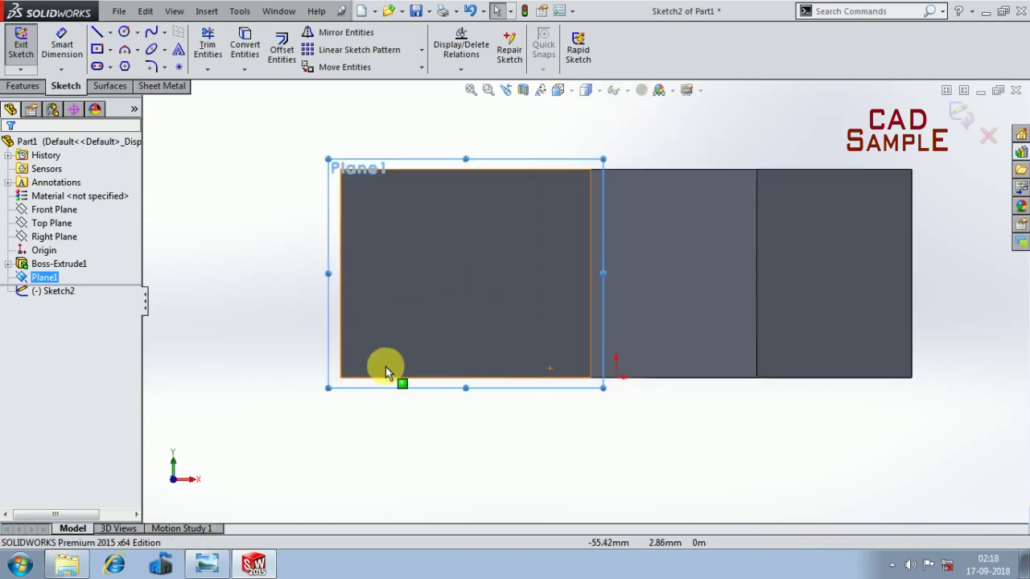
- Draw a 25 mm horizontal line from the part's left edge, then bring up the reference drawing
{"action": "left_click", "coordinate": [97, 35]}
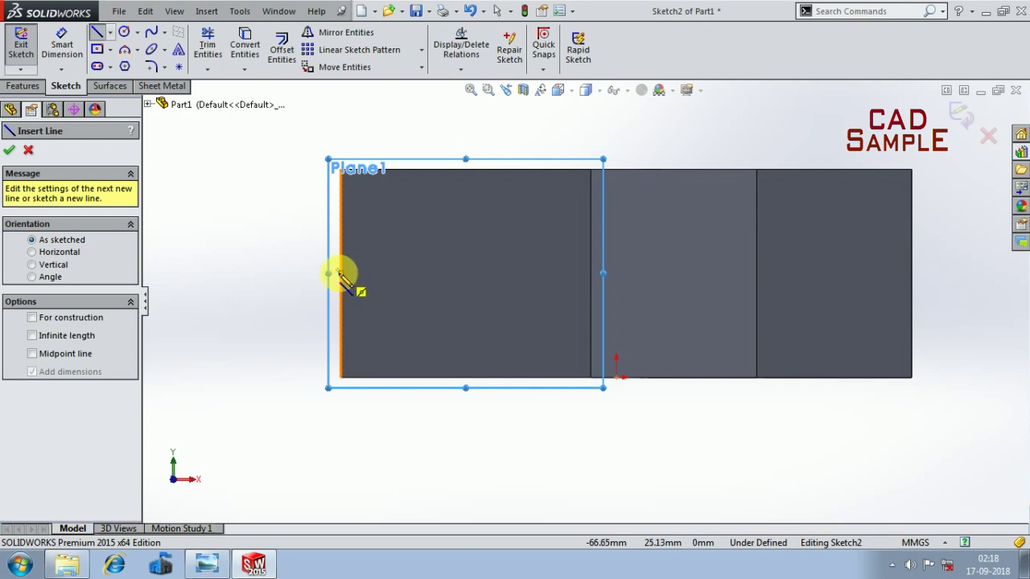
{"action": "left_click", "coordinate": [340, 273]}
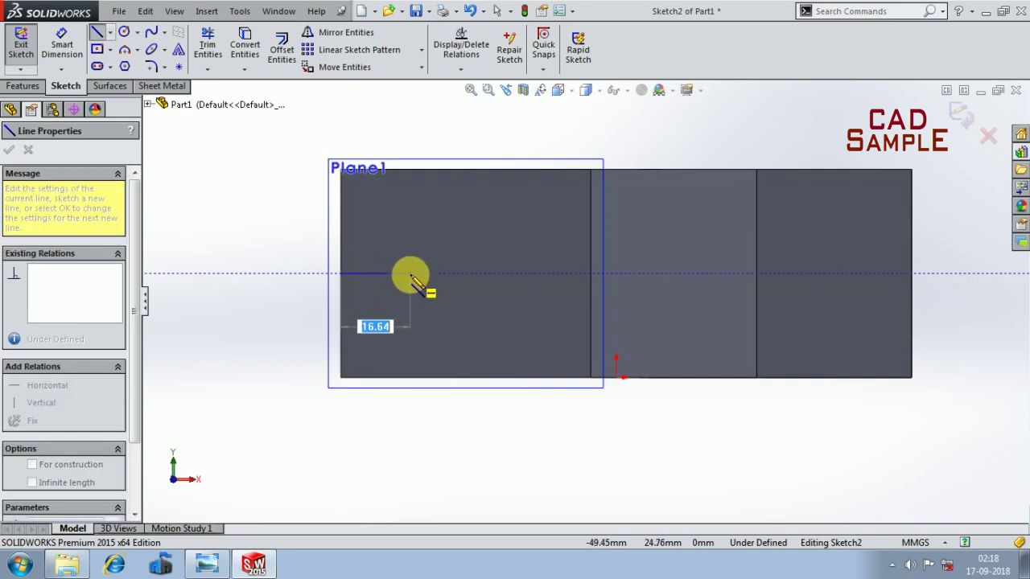
{"action": "key", "text": "Return"}
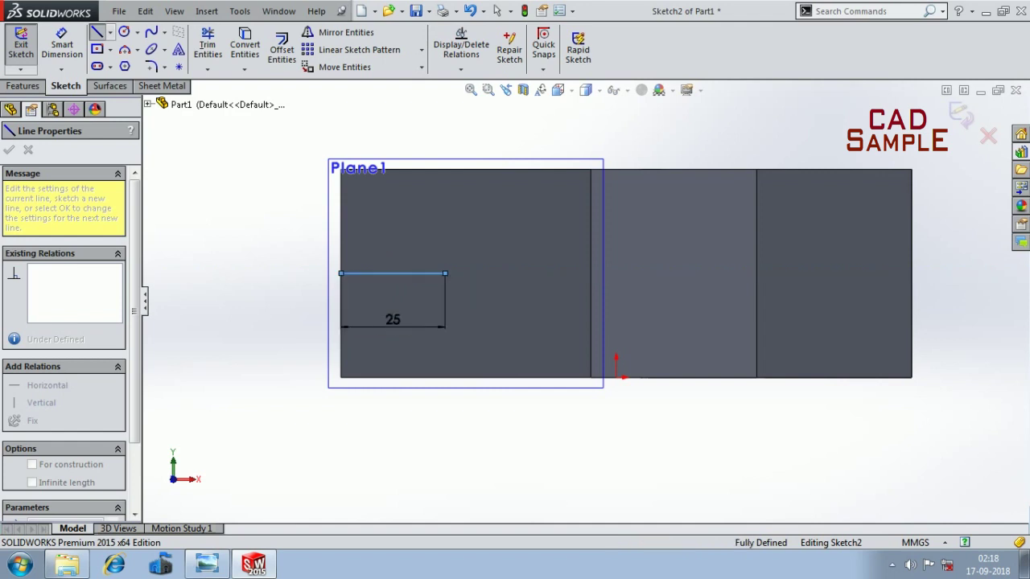
{"action": "left_click_drag", "start_coordinate": [427, 287], "coordinate": [427, 223]}
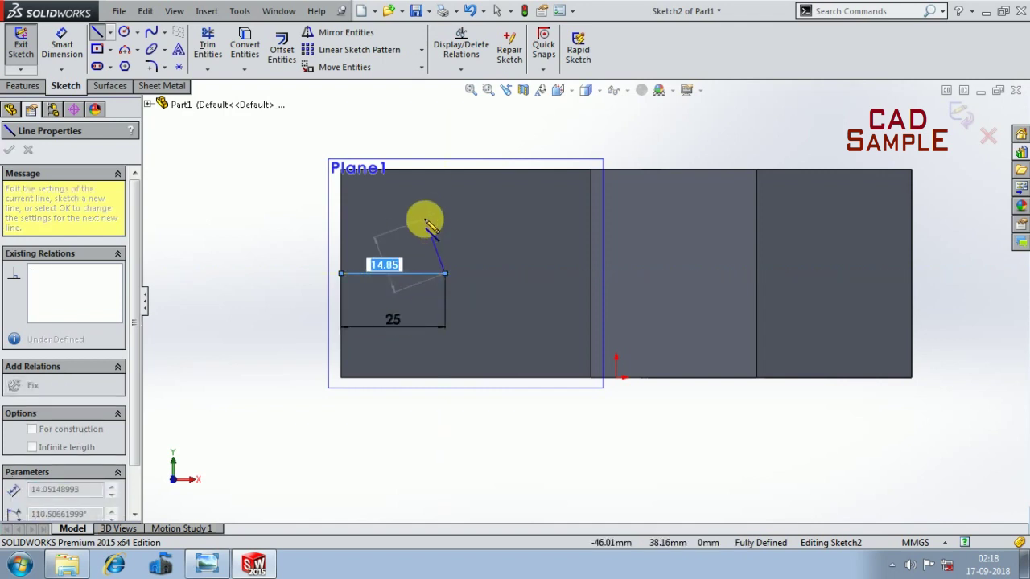
{"action": "key", "text": "Escape"}
{"action": "scroll", "coordinate": [375, 367], "scroll_direction": "up", "scroll_amount": 2}
{"action": "scroll", "coordinate": [333, 430], "scroll_direction": "down", "scroll_amount": 3}
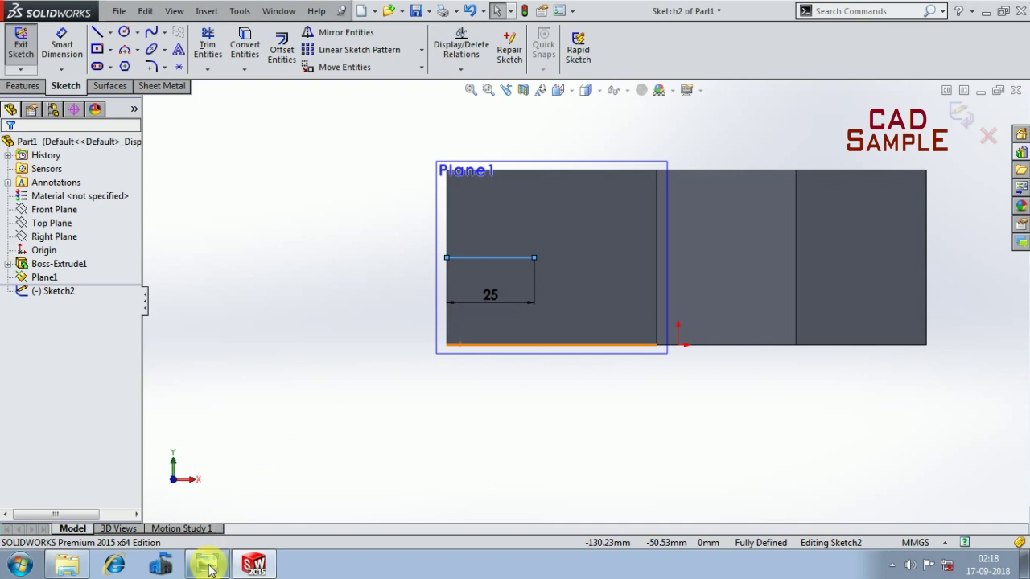
{"action": "scroll", "coordinate": [552, 248], "scroll_direction": "up", "scroll_amount": 2}
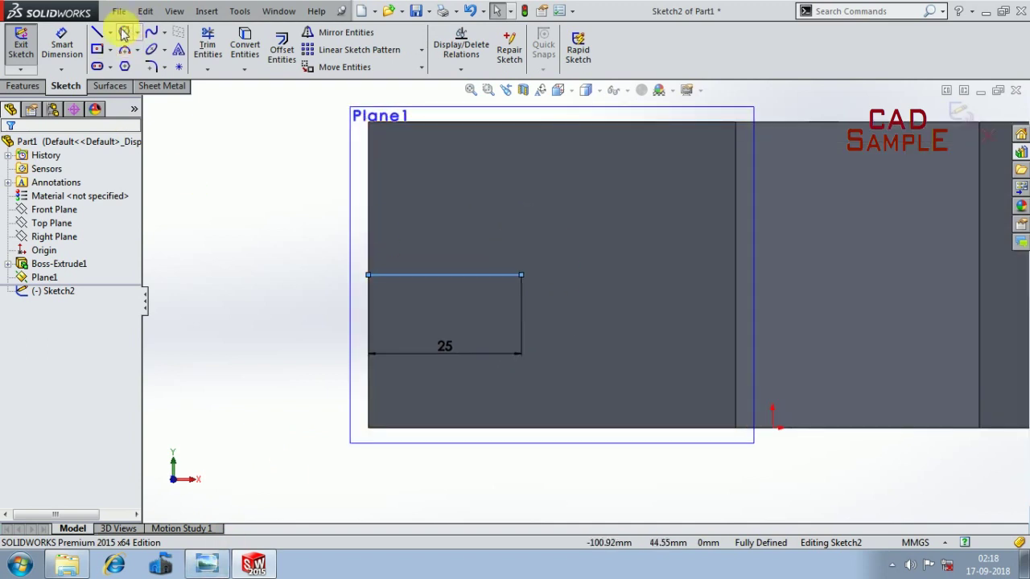
{"action": "left_click", "coordinate": [203, 562]}
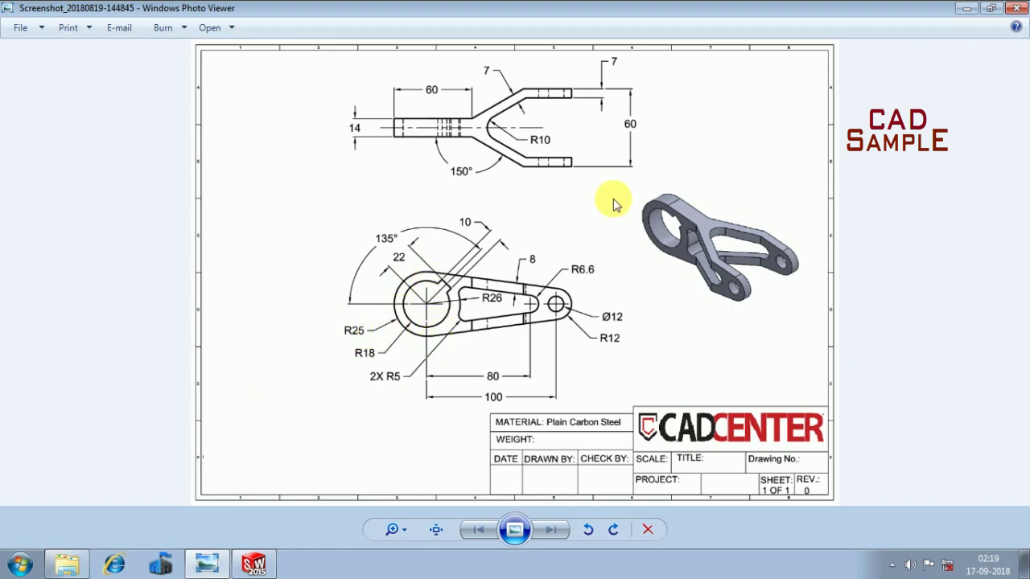
- Draw a 50 mm diameter circle centred on the helper line's right endpoint
{"action": "left_click", "coordinate": [968, 9]}
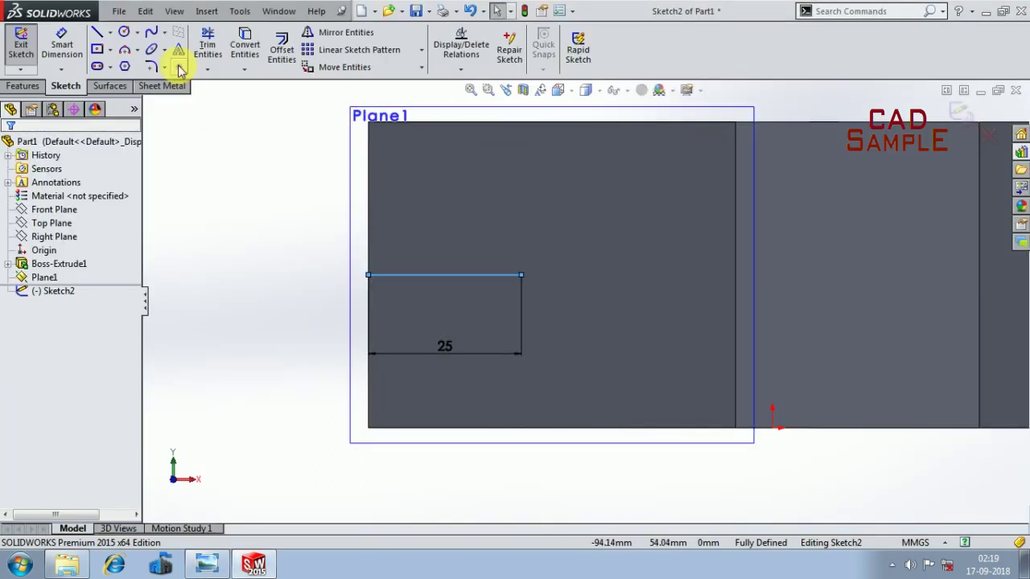
{"action": "left_click", "coordinate": [125, 32]}
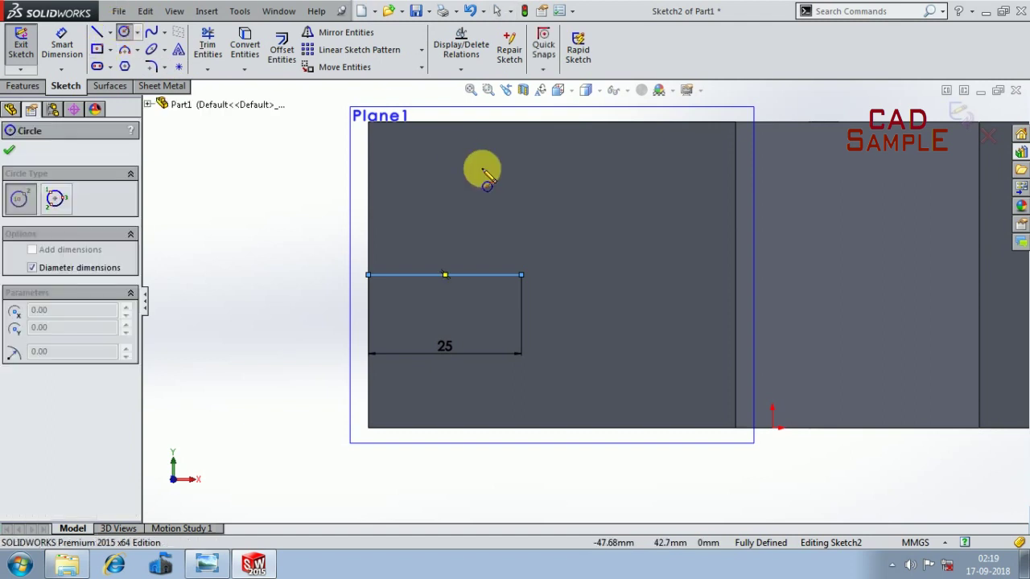
{"action": "left_click", "coordinate": [522, 275]}
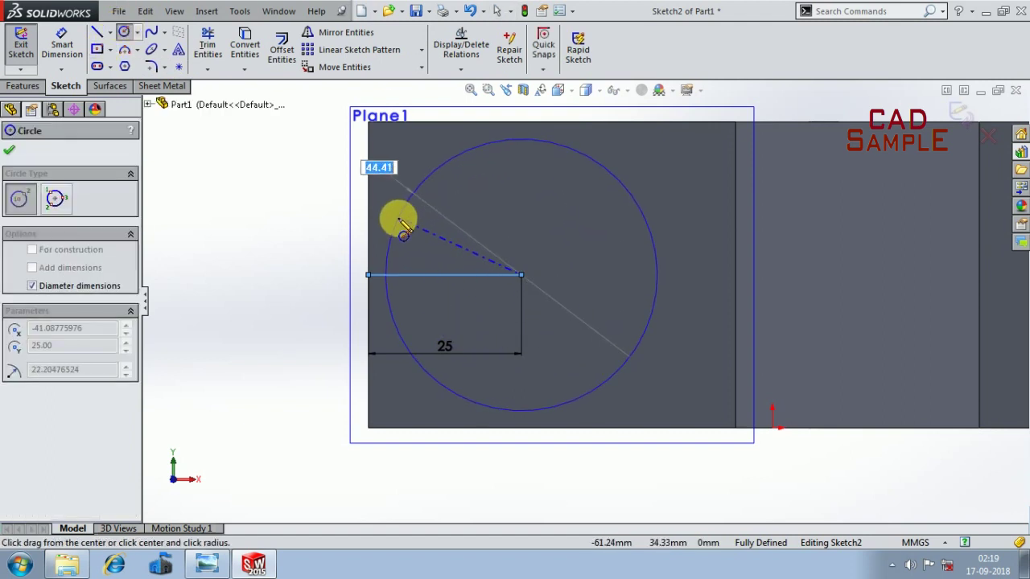
{"action": "left_click", "coordinate": [371, 276]}
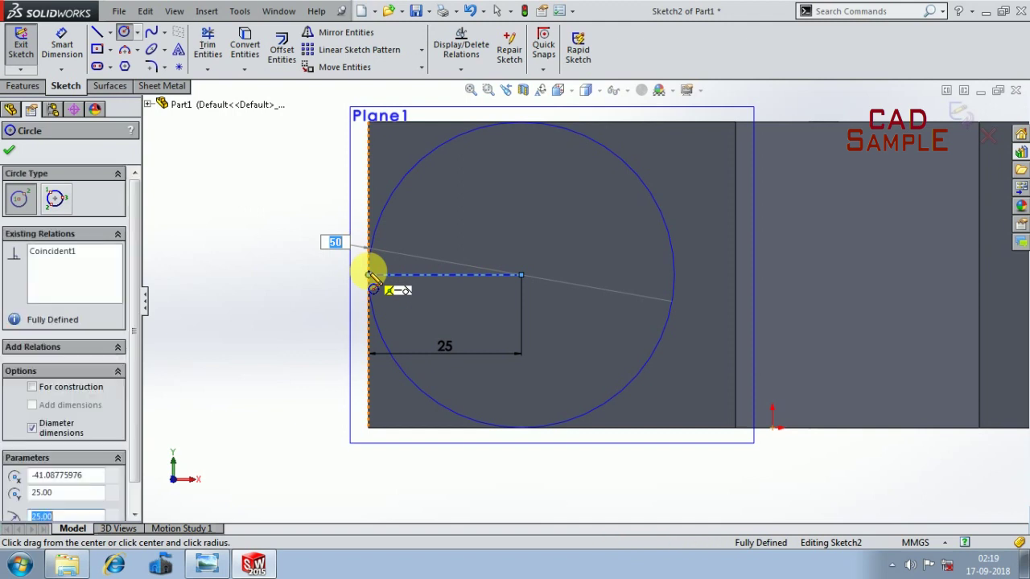
{"action": "key", "text": "Escape"}
{"action": "scroll", "coordinate": [512, 330], "scroll_direction": "up", "scroll_amount": 2}
{"action": "scroll", "coordinate": [513, 330], "scroll_direction": "down", "scroll_amount": 3}
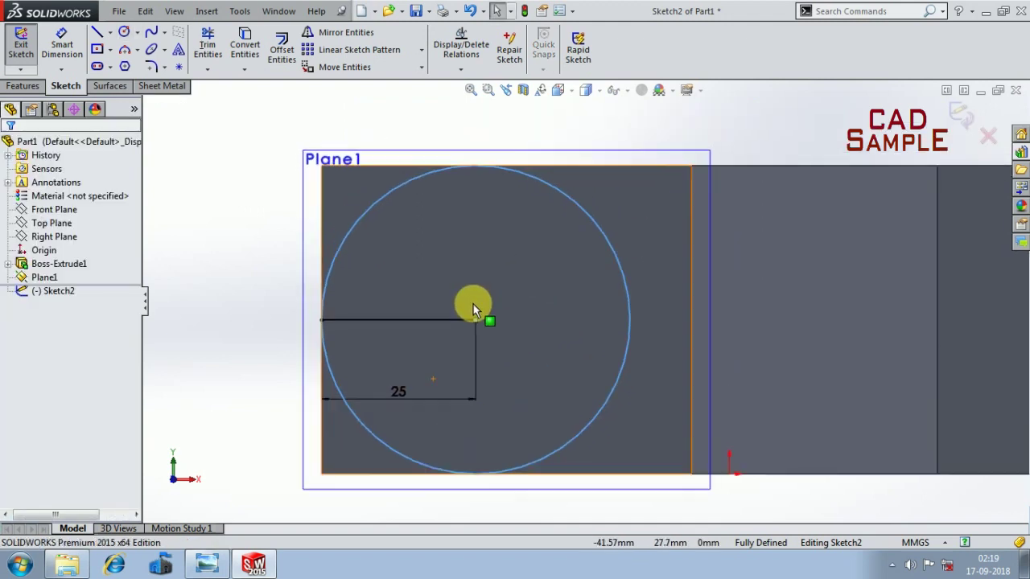
{"action": "scroll", "coordinate": [527, 294], "scroll_direction": "up", "scroll_amount": 3}
{"action": "scroll", "coordinate": [459, 320], "scroll_direction": "down", "scroll_amount": 2}
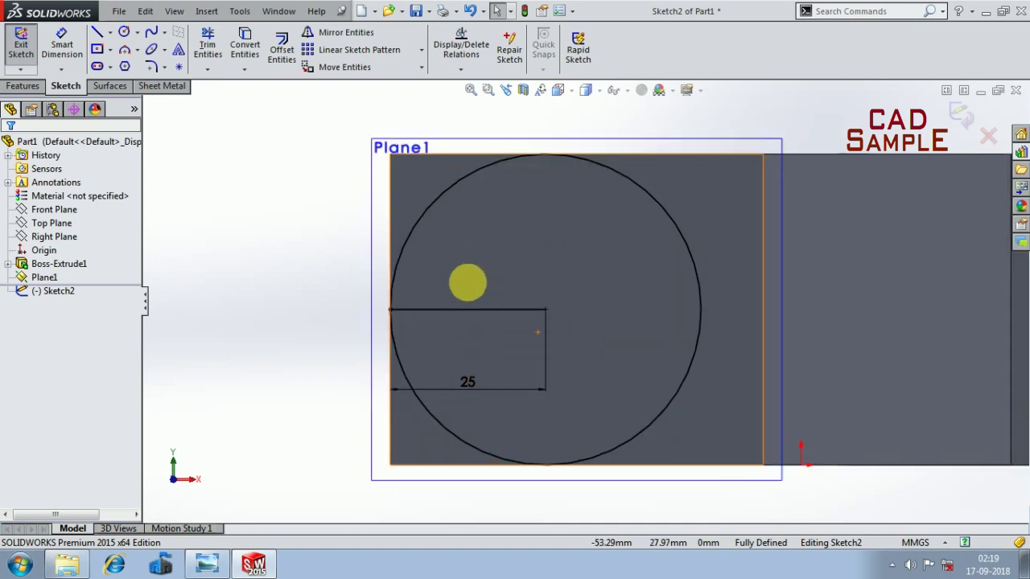
- Delete the 25 mm helper line and bring the reference drawing back up
{"action": "left_click", "coordinate": [484, 312]}
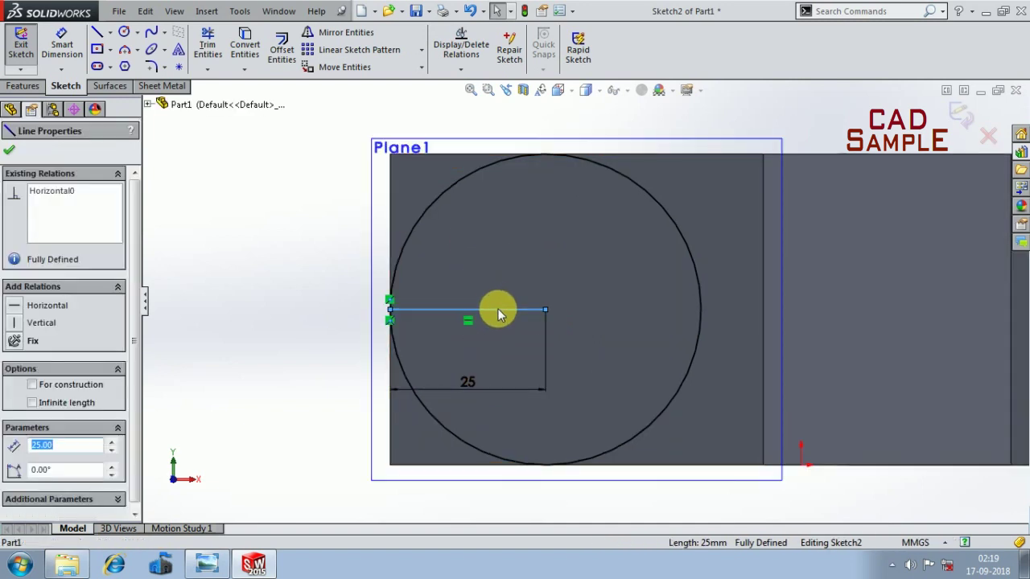
{"action": "right_click", "coordinate": [497, 308]}
{"action": "left_click", "coordinate": [579, 493]}
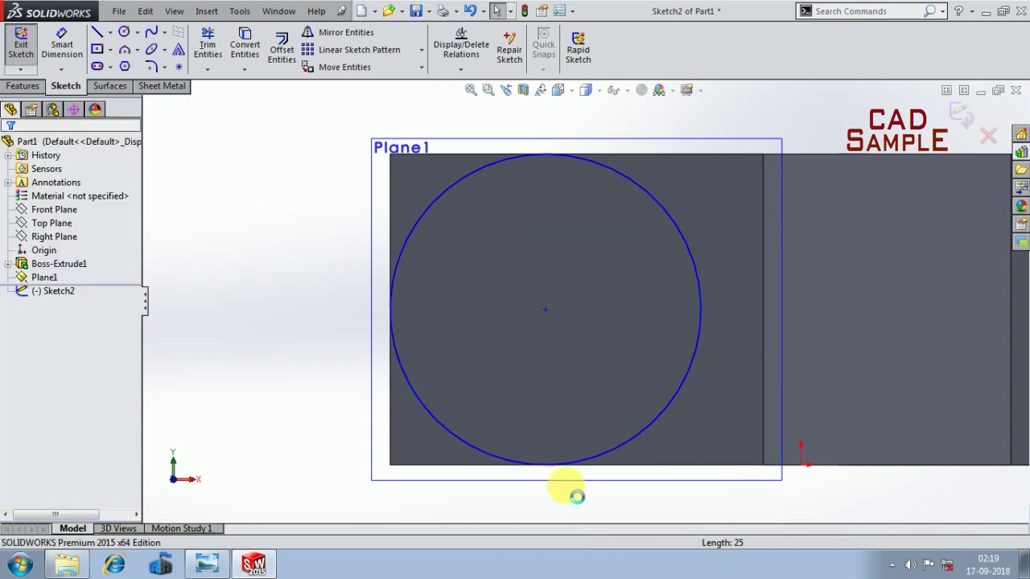
{"action": "scroll", "coordinate": [430, 384], "scroll_direction": "up", "scroll_amount": 2}
{"action": "scroll", "coordinate": [727, 338], "scroll_direction": "up", "scroll_amount": 2}
{"action": "scroll", "coordinate": [462, 354], "scroll_direction": "up", "scroll_amount": 1}
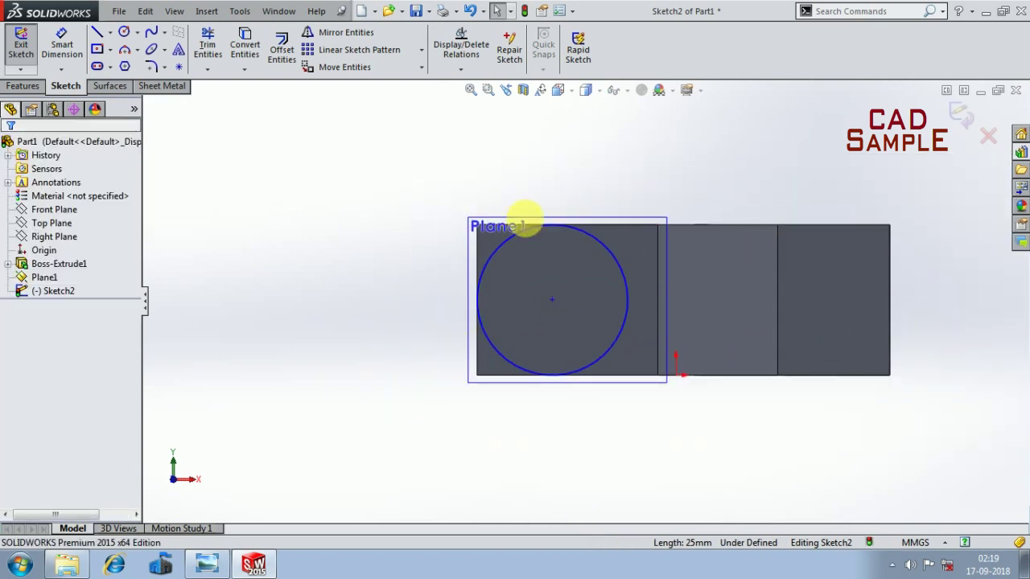
{"action": "left_click", "coordinate": [207, 564]}
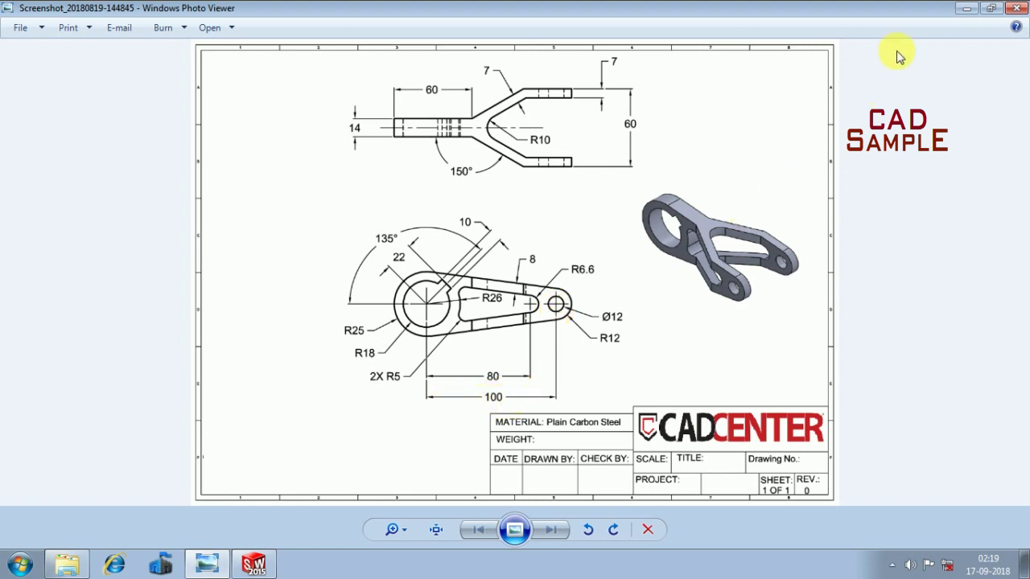
- Minimize Photo Viewer to return to Sketch2 in SOLIDWORKS
{"action": "left_click", "coordinate": [972, 8]}
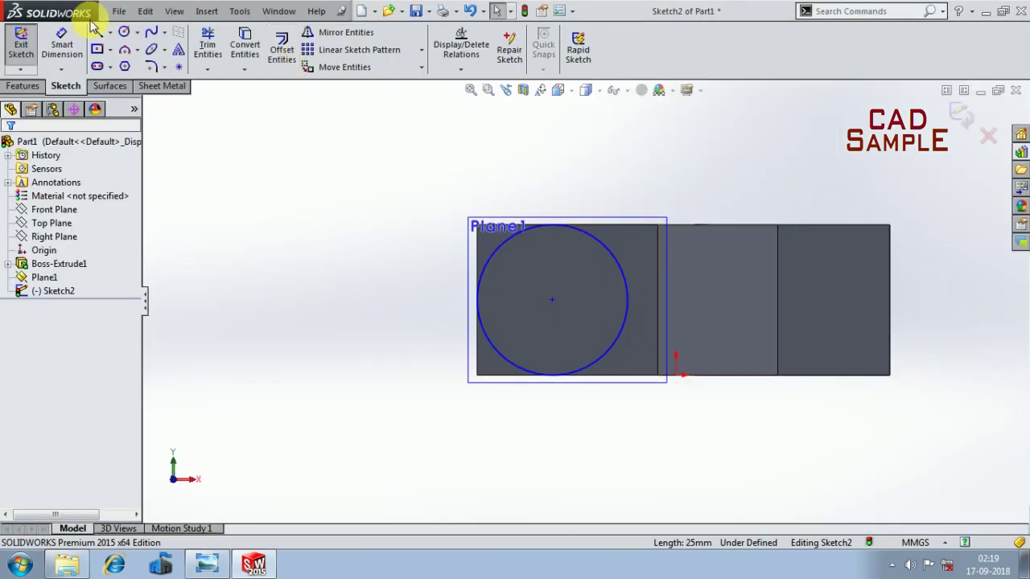
- Dimension the large circle's diameter as Ø50 with Smart Dimension
{"action": "left_click", "coordinate": [62, 41]}
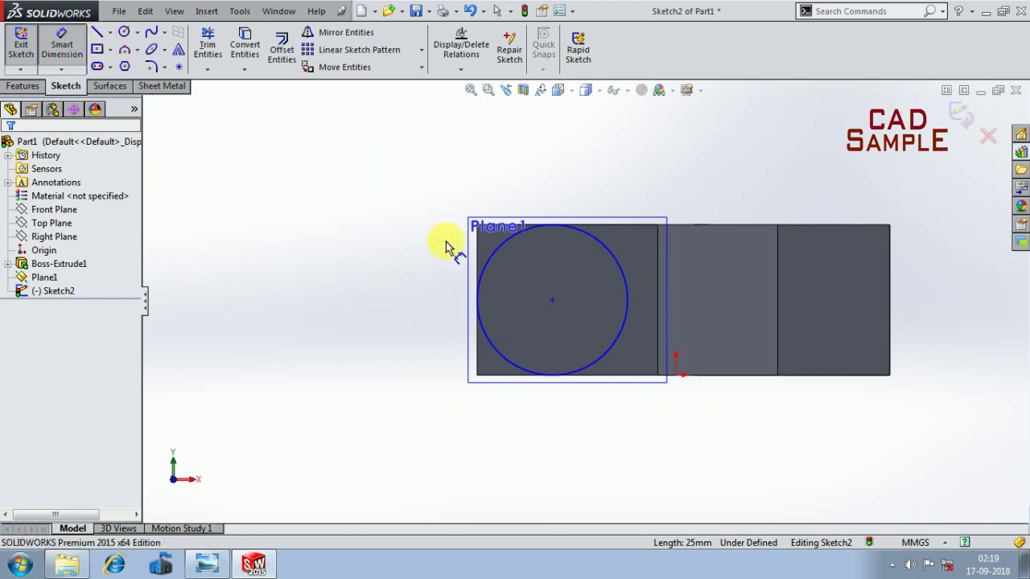
{"action": "left_click", "coordinate": [490, 259]}
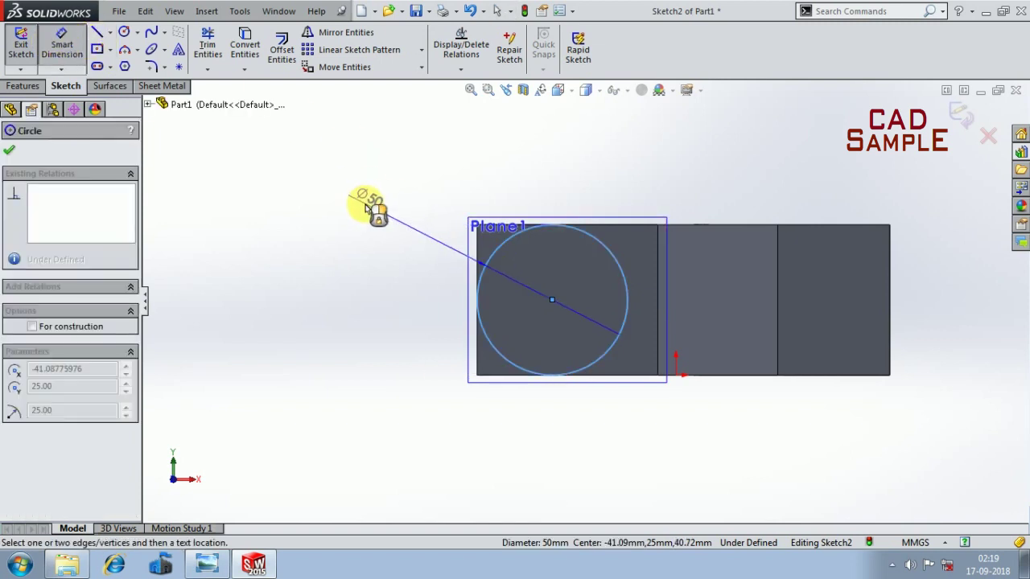
{"action": "left_click", "coordinate": [419, 201]}
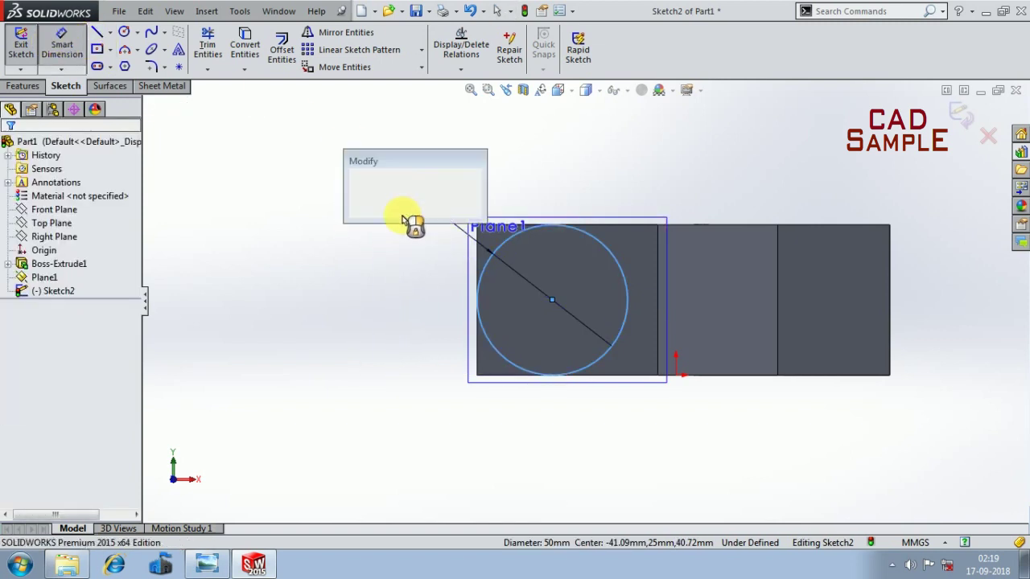
{"action": "left_click", "coordinate": [359, 186]}
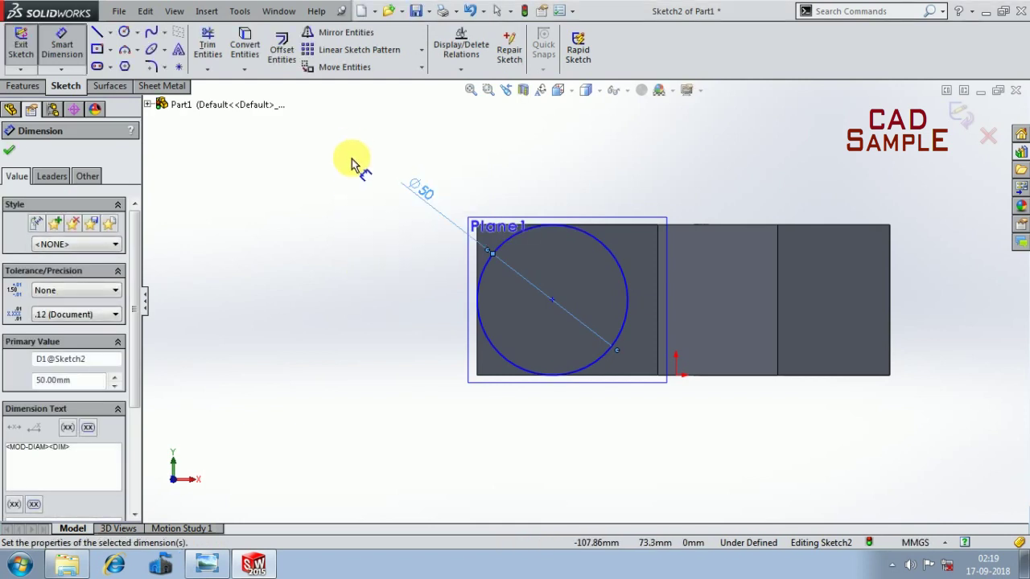
{"action": "left_click", "coordinate": [322, 216]}
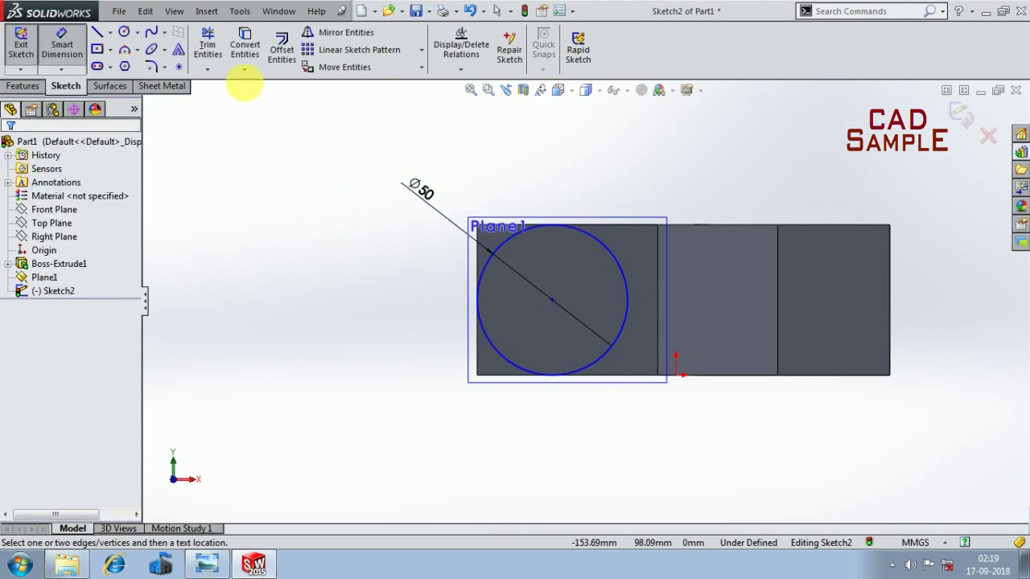
- Draw a 100 mm horizontal line running right from the Ø50 circle's centre
{"action": "left_click", "coordinate": [98, 34]}
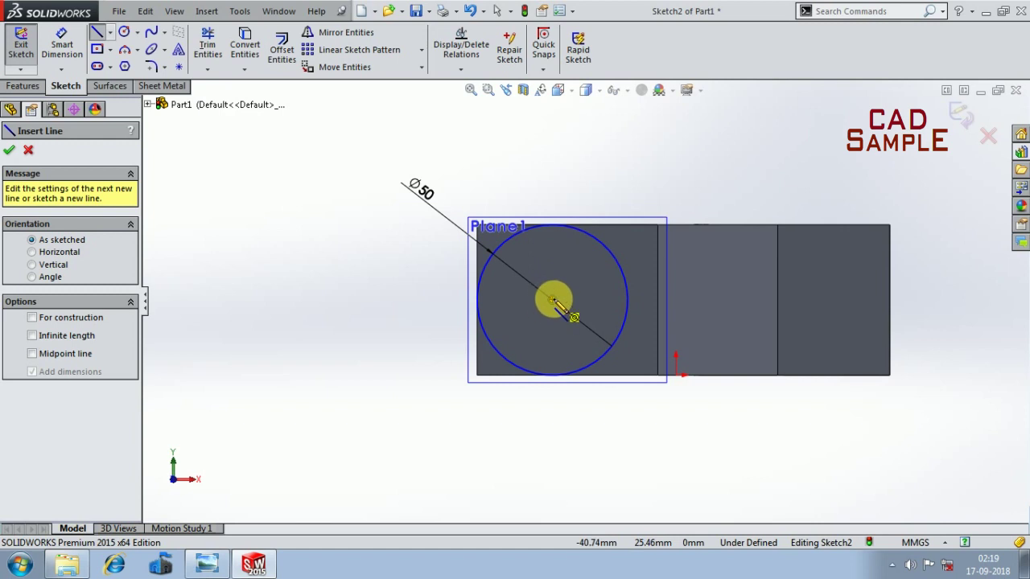
{"action": "left_click", "coordinate": [554, 300]}
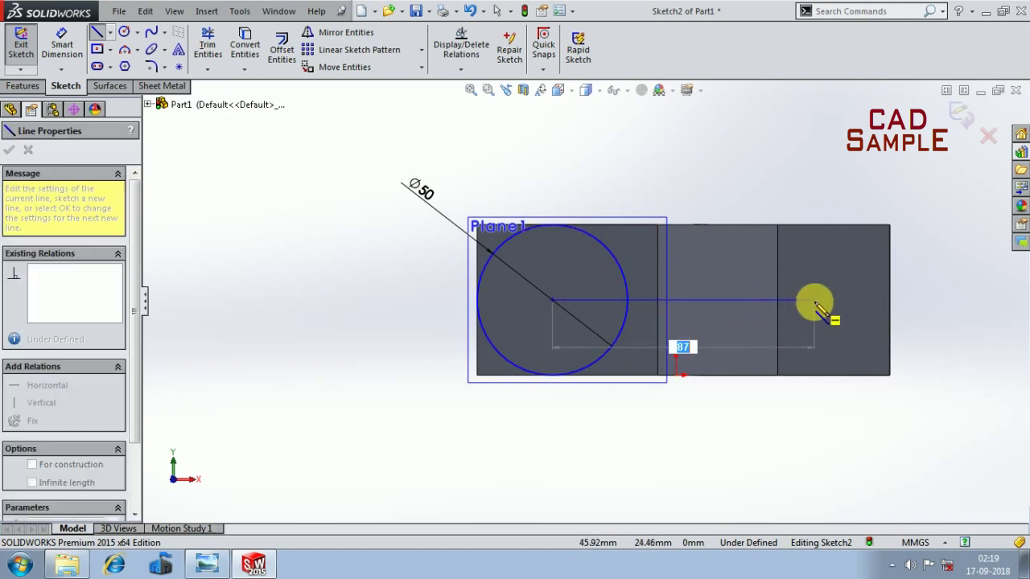
{"action": "type", "text": "100"}
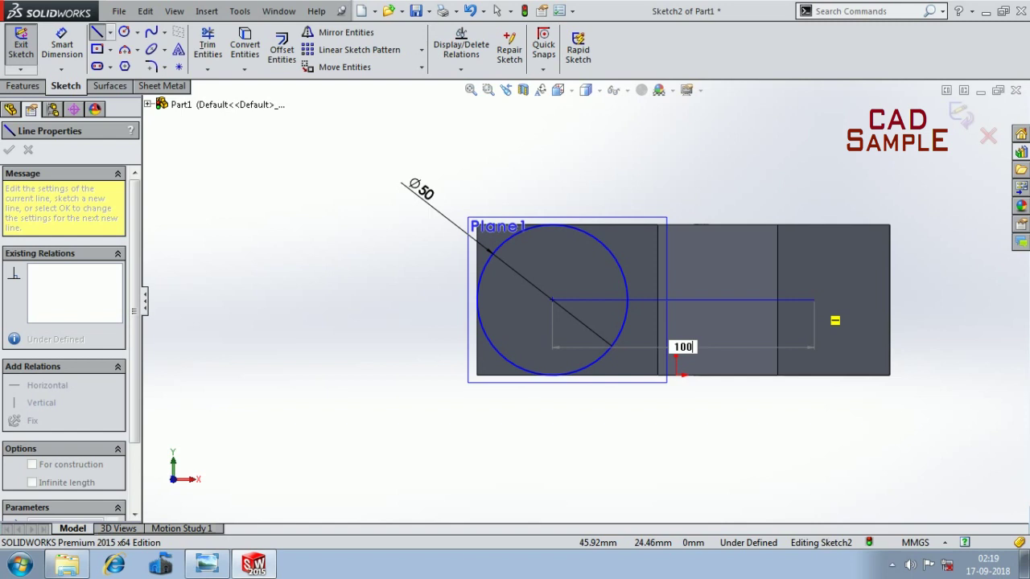
{"action": "key", "text": "Return"}
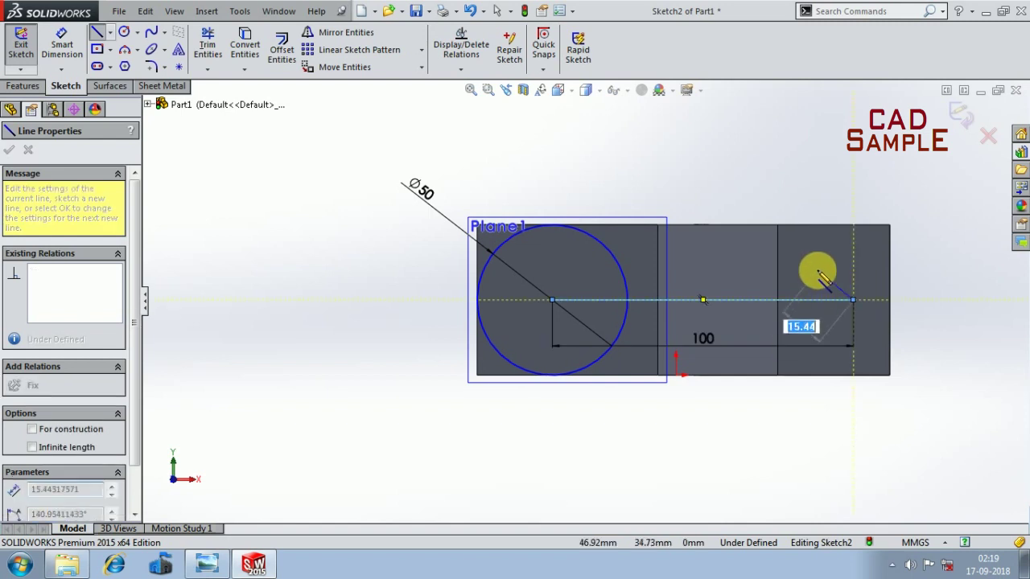
{"action": "key", "text": "Escape"}
{"action": "left_click", "coordinate": [823, 378]}
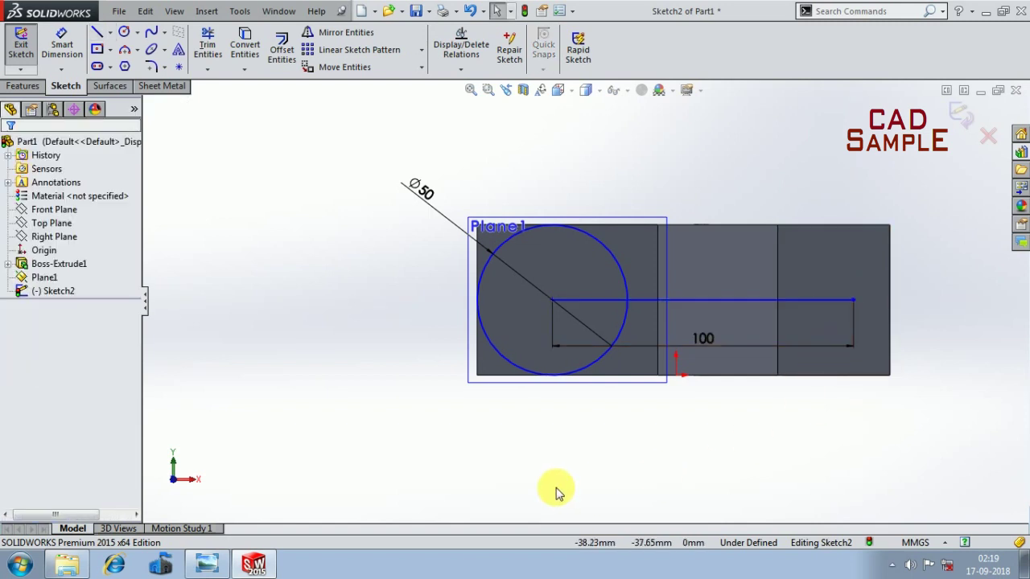
- Check the reference drawing's small-end sizes (100, R12, Ø12), then return to SOLIDWORKS
{"action": "left_click", "coordinate": [207, 565]}
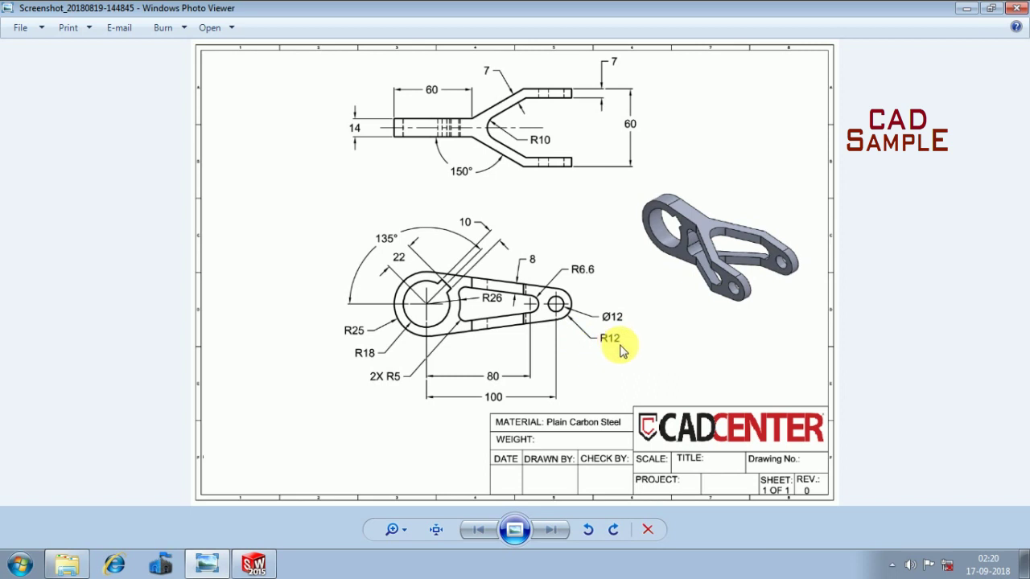
{"action": "left_click", "coordinate": [964, 7]}
- Draw a Ø24 circle (radius 12) centred on the 100 mm line's right endpoint
{"action": "left_click", "coordinate": [127, 35]}
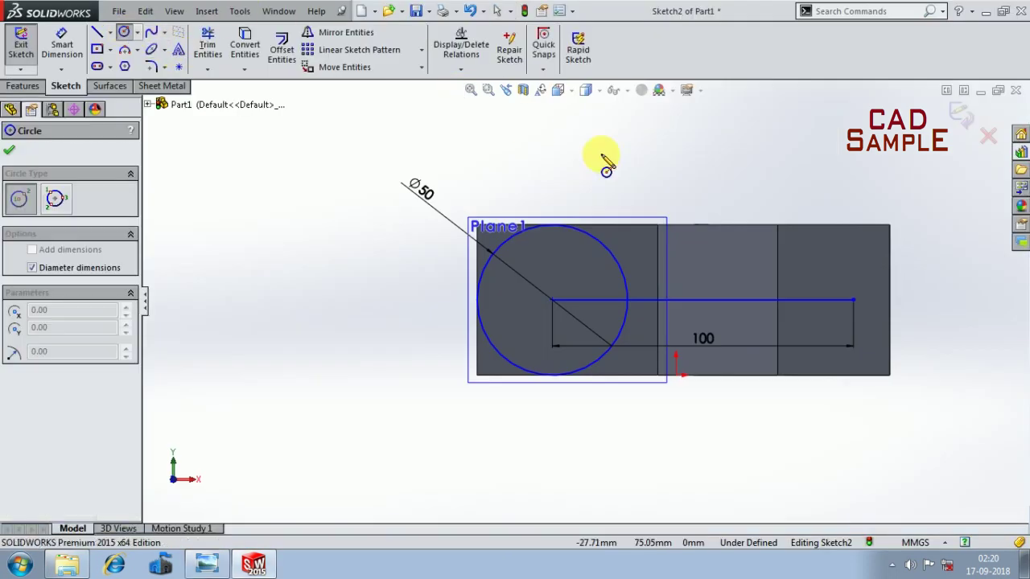
{"action": "left_click", "coordinate": [853, 300]}
{"action": "type", "text": "24"}
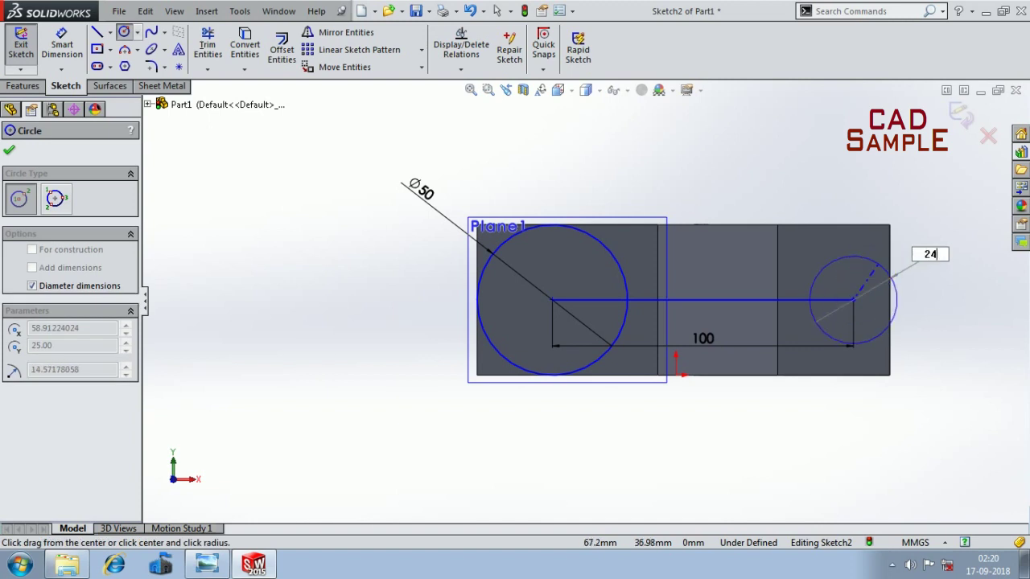
{"action": "key", "text": "Return"}
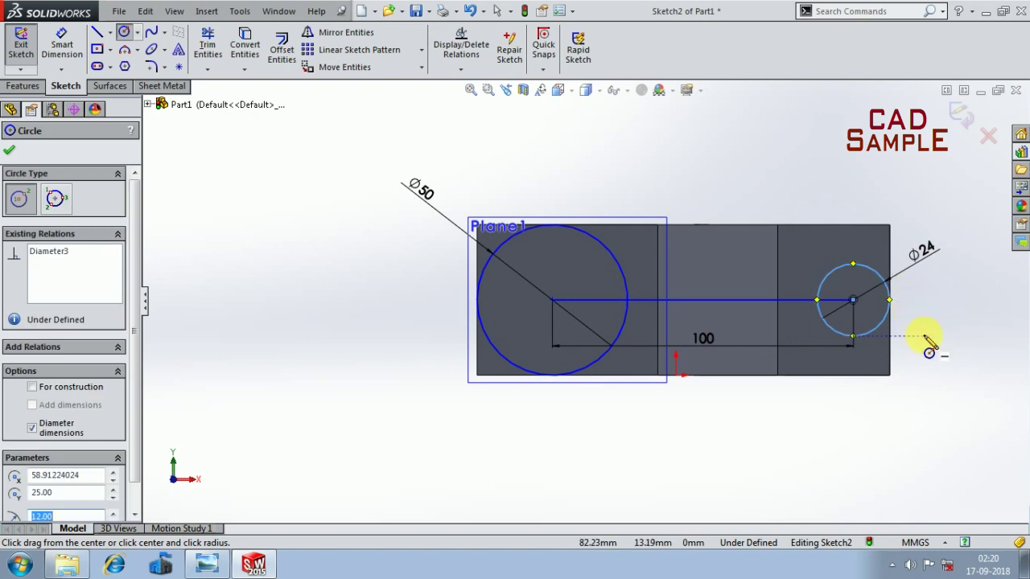
{"action": "scroll", "coordinate": [929, 342], "scroll_direction": "down", "scroll_amount": 2}
{"action": "scroll", "coordinate": [857, 298], "scroll_direction": "down", "scroll_amount": 2}
{"action": "scroll", "coordinate": [742, 299], "scroll_direction": "up", "scroll_amount": 2}
{"action": "scroll", "coordinate": [775, 287], "scroll_direction": "up", "scroll_amount": 2}
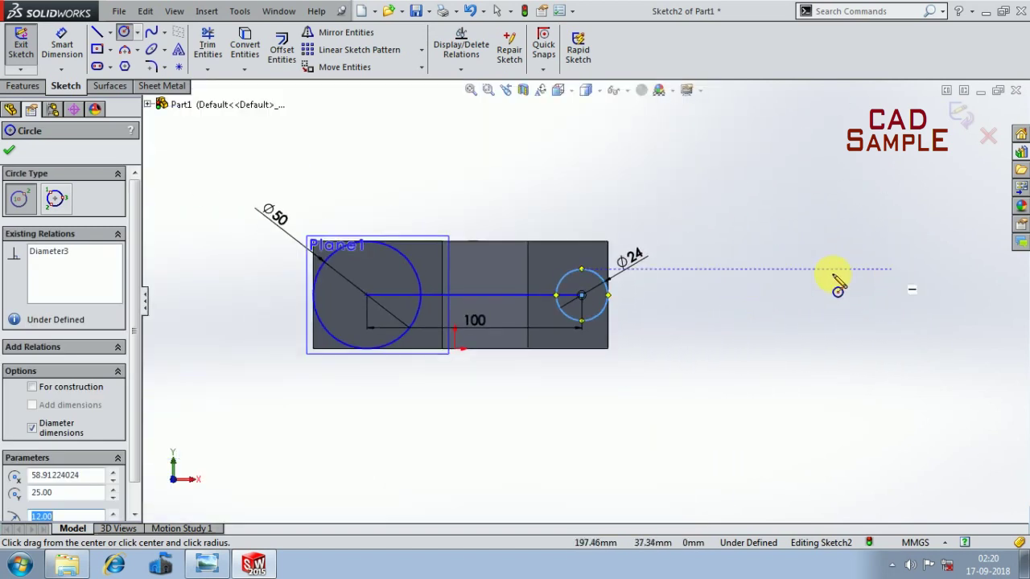
{"action": "scroll", "coordinate": [529, 271], "scroll_direction": "down", "scroll_amount": 2}
{"action": "key", "text": "Escape"}
{"action": "scroll", "coordinate": [644, 309], "scroll_direction": "up", "scroll_amount": 2}
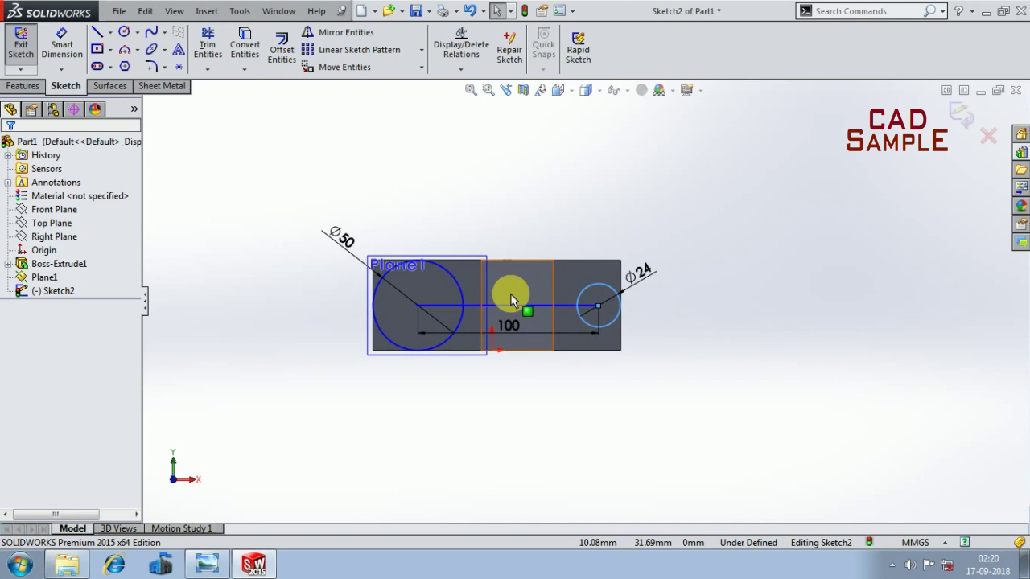
{"action": "scroll", "coordinate": [510, 299], "scroll_direction": "down", "scroll_amount": 4}
- Delete the 100 mm helper line, keeping the 100 dimension between the circle centres
{"action": "left_click", "coordinate": [549, 335]}
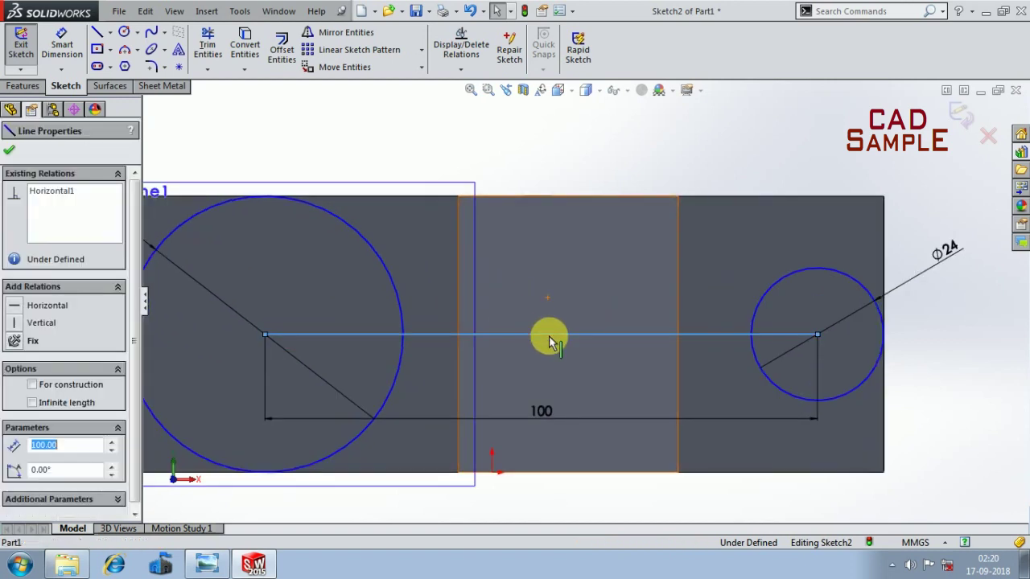
{"action": "right_click", "coordinate": [550, 338]}
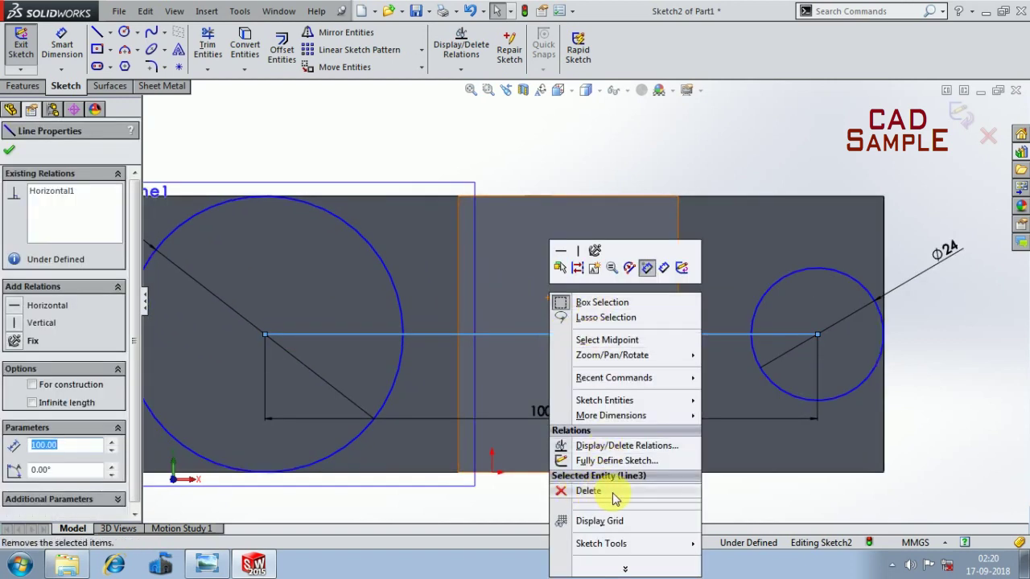
{"action": "left_click", "coordinate": [613, 499]}
{"action": "scroll", "coordinate": [603, 369], "scroll_direction": "up", "scroll_amount": 3}
{"action": "scroll", "coordinate": [483, 346], "scroll_direction": "up", "scroll_amount": 1}
{"action": "scroll", "coordinate": [522, 338], "scroll_direction": "up", "scroll_amount": 1}
{"action": "scroll", "coordinate": [522, 339], "scroll_direction": "down", "scroll_amount": 2}
{"action": "scroll", "coordinate": [692, 338], "scroll_direction": "up", "scroll_amount": 1}
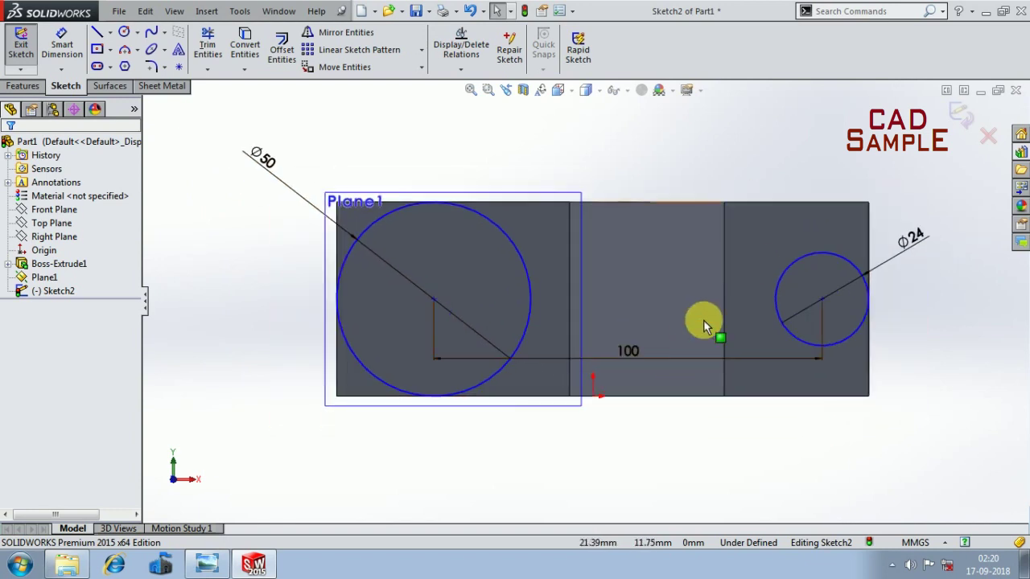
{"action": "scroll", "coordinate": [748, 256], "scroll_direction": "down", "scroll_amount": 1}
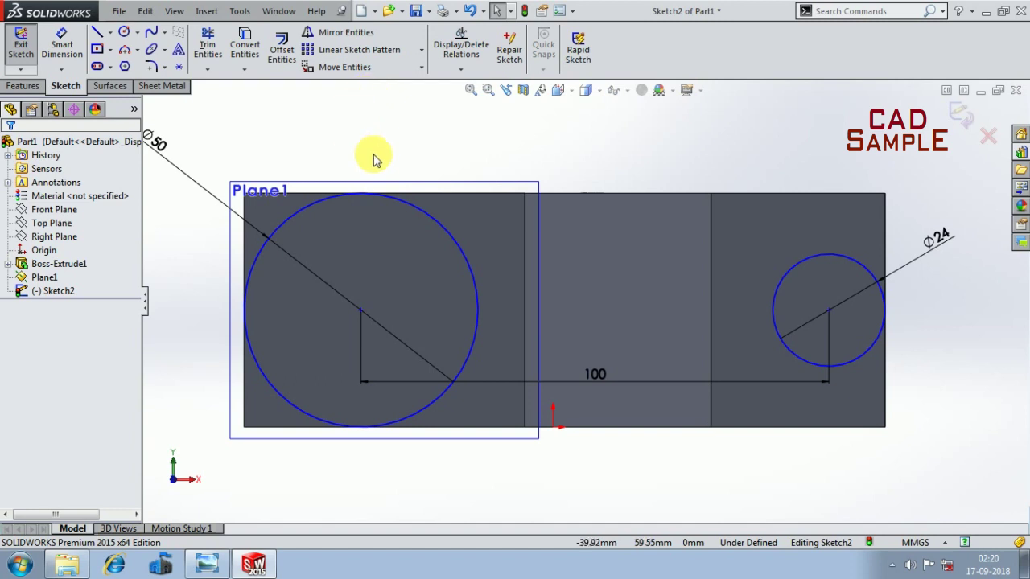
{"action": "left_click", "coordinate": [99, 34]}
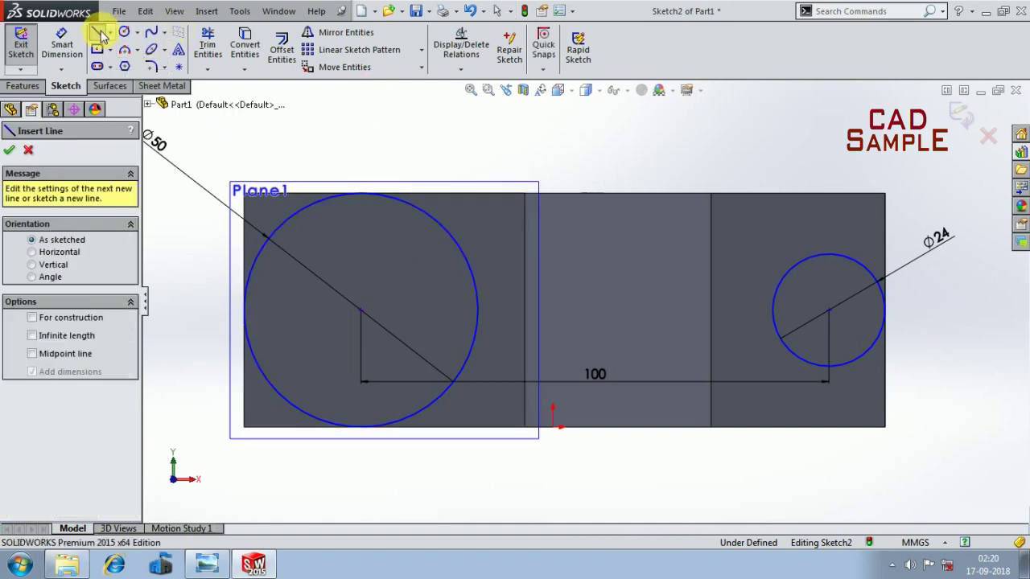
{"action": "left_click", "coordinate": [540, 70]}
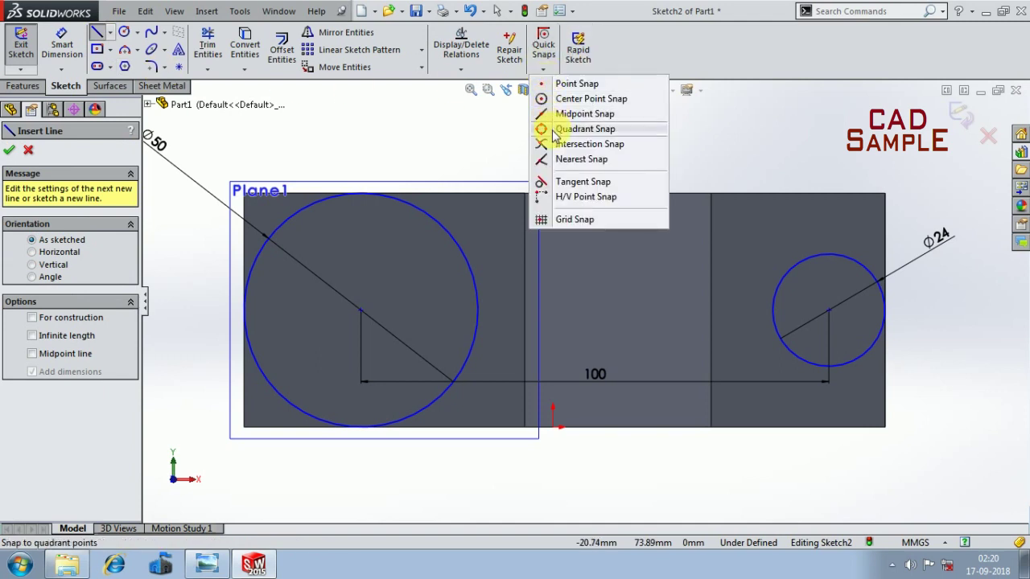
{"action": "left_click", "coordinate": [598, 184]}
{"action": "left_click", "coordinate": [420, 211]}
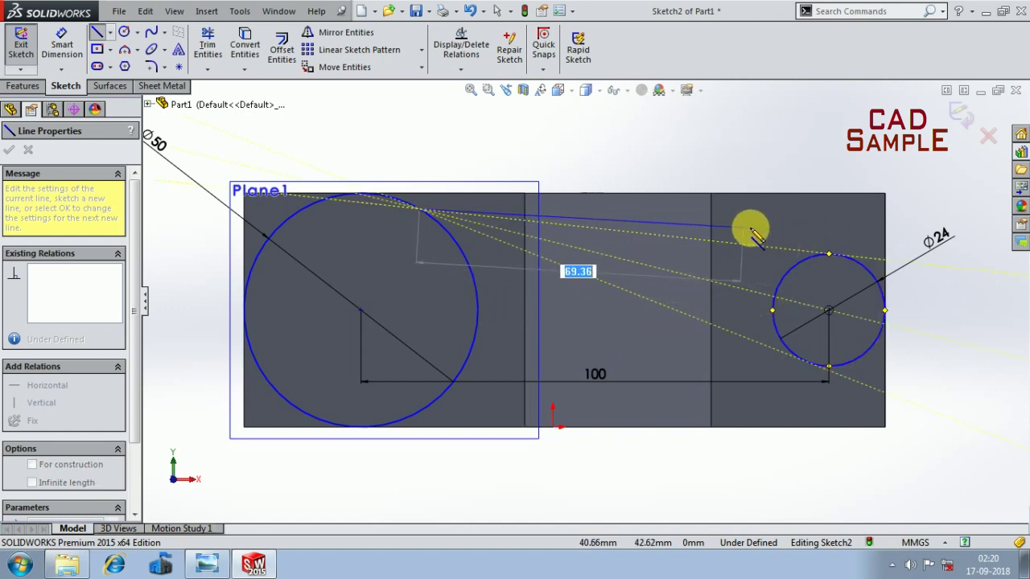
{"action": "left_click", "coordinate": [840, 262]}
{"action": "key", "text": "Escape"}
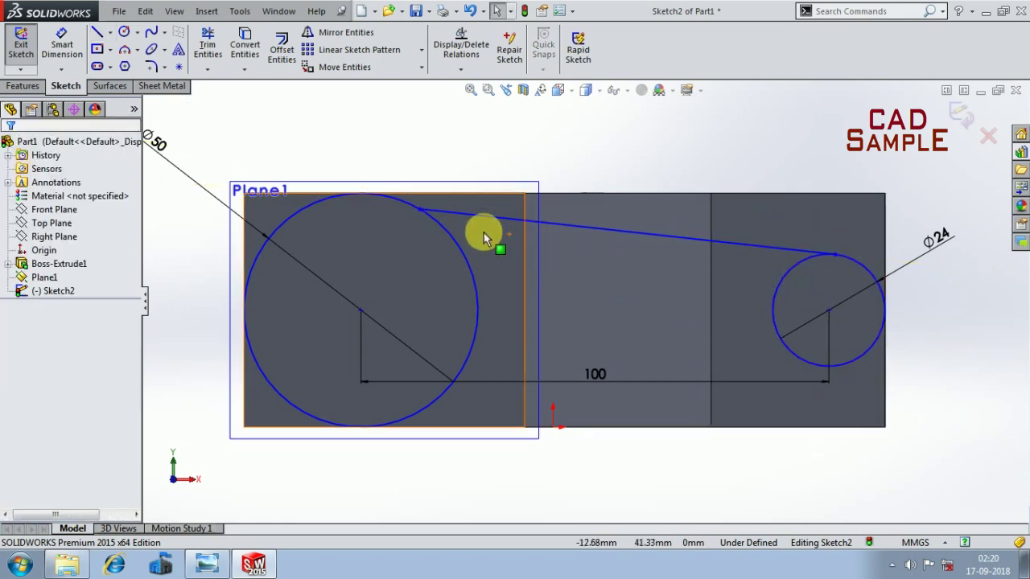
{"action": "key", "text": "f"}
{"action": "scroll", "coordinate": [480, 228], "scroll_direction": "down", "scroll_amount": 2}
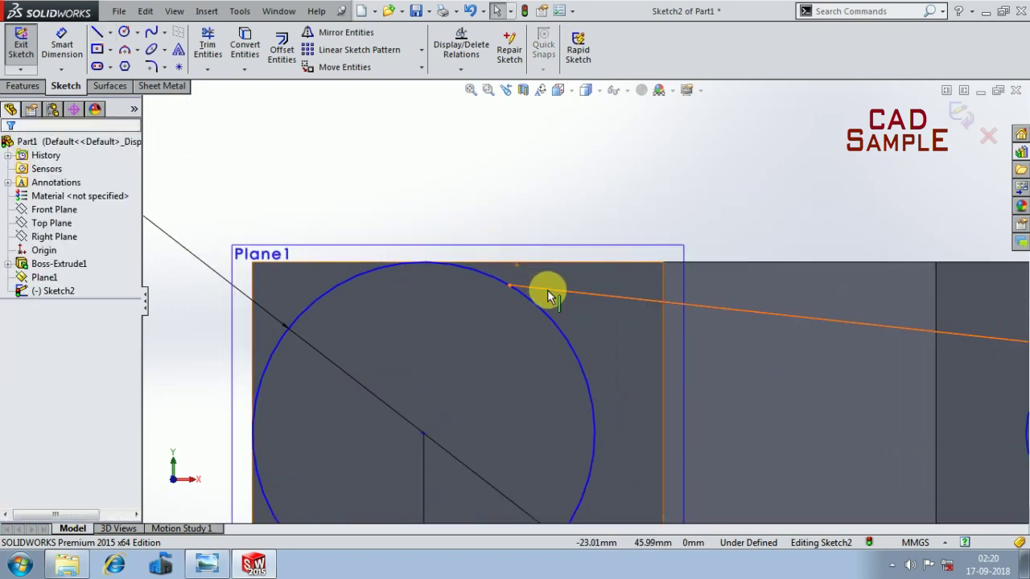
{"action": "left_click", "coordinate": [548, 289]}
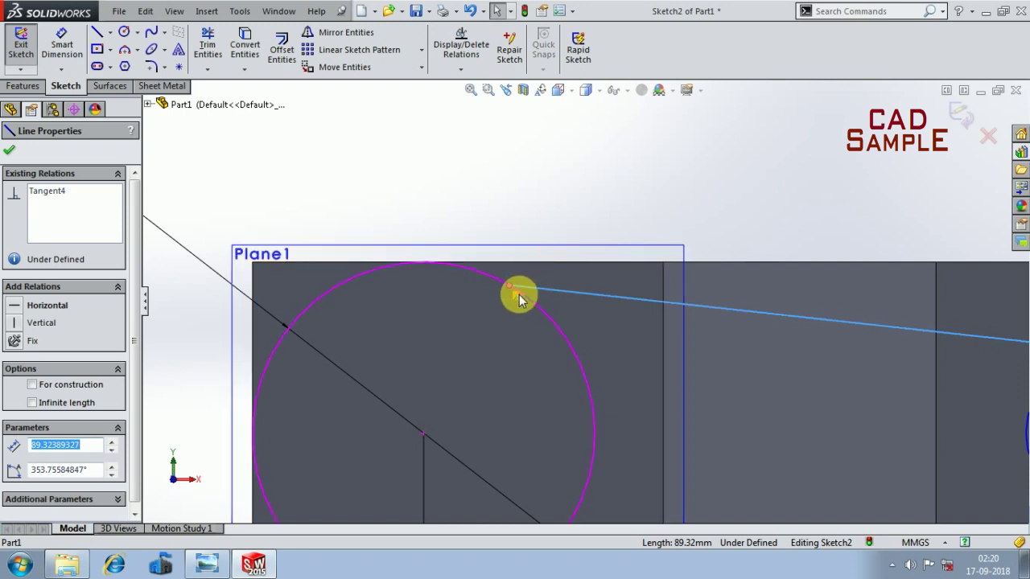
{"action": "key", "text": "Escape"}
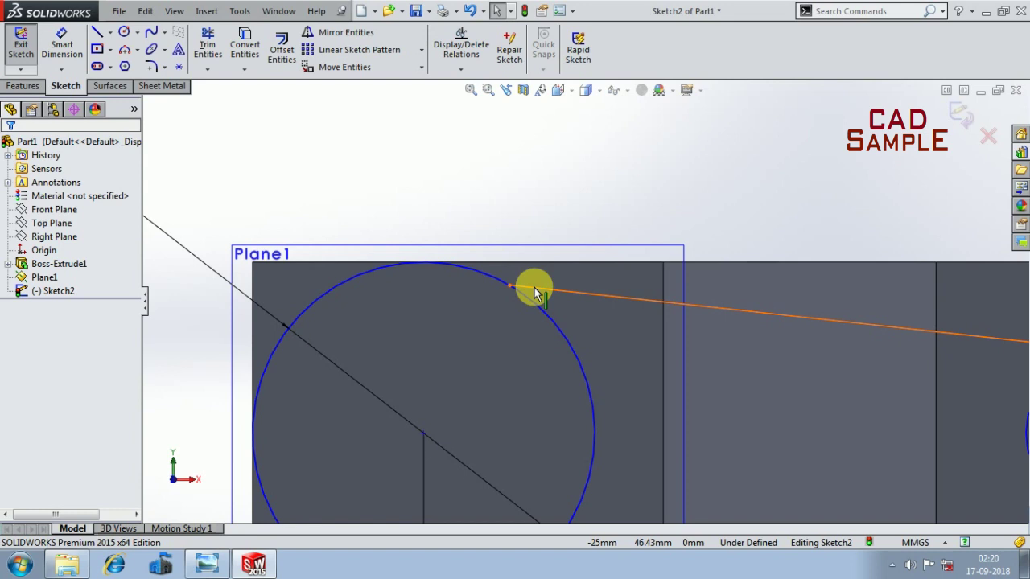
{"action": "left_click", "coordinate": [534, 290]}
{"action": "left_click", "coordinate": [531, 298], "text": "ctrl"}
{"action": "left_click", "coordinate": [14, 395]}
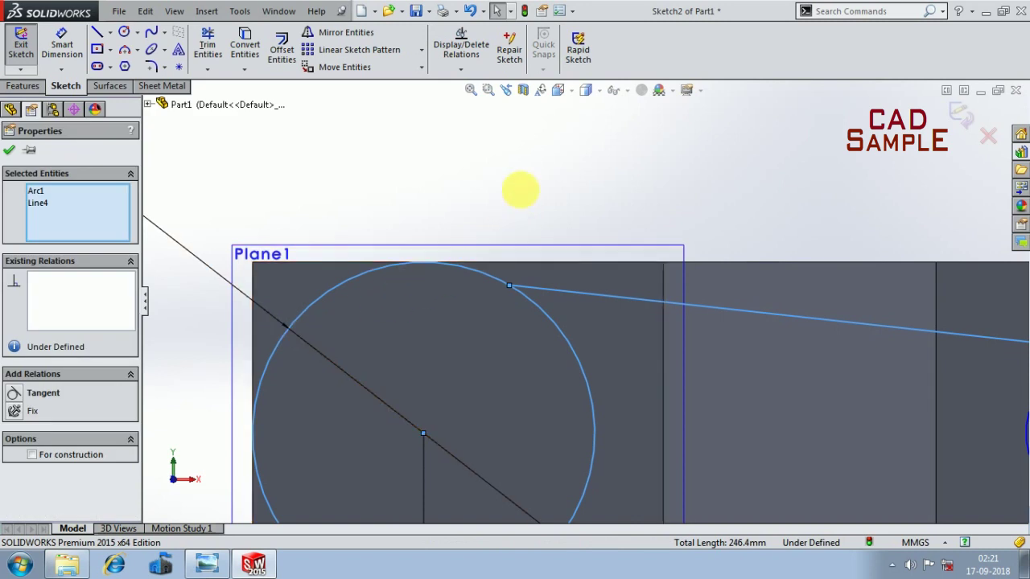
{"action": "scroll", "coordinate": [531, 201], "scroll_direction": "up", "scroll_amount": 5}
{"action": "scroll", "coordinate": [718, 343], "scroll_direction": "down", "scroll_amount": 3}
{"action": "key", "text": "Escape"}
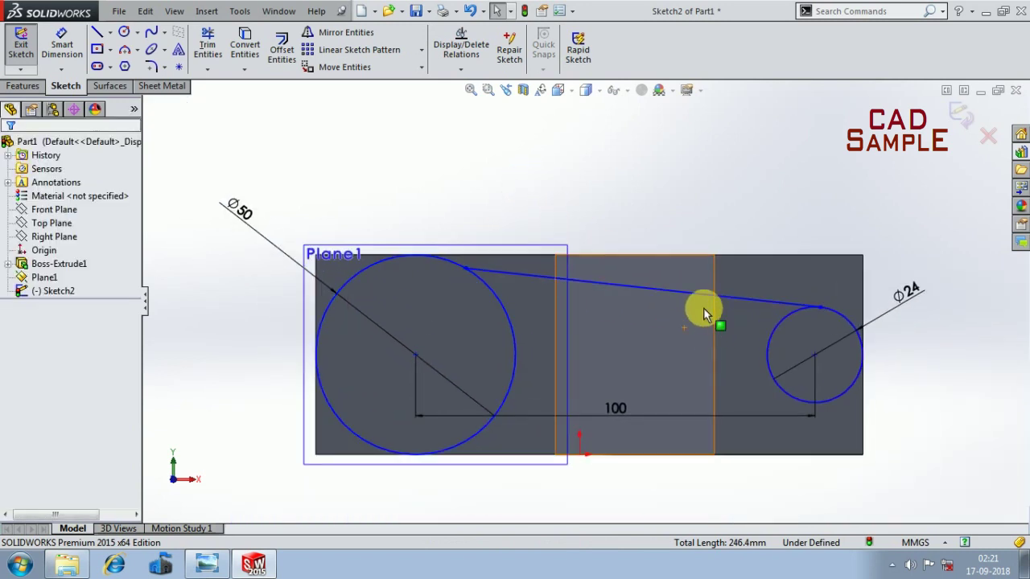
{"action": "left_click", "coordinate": [641, 294]}
{"action": "key", "text": "Delete"}
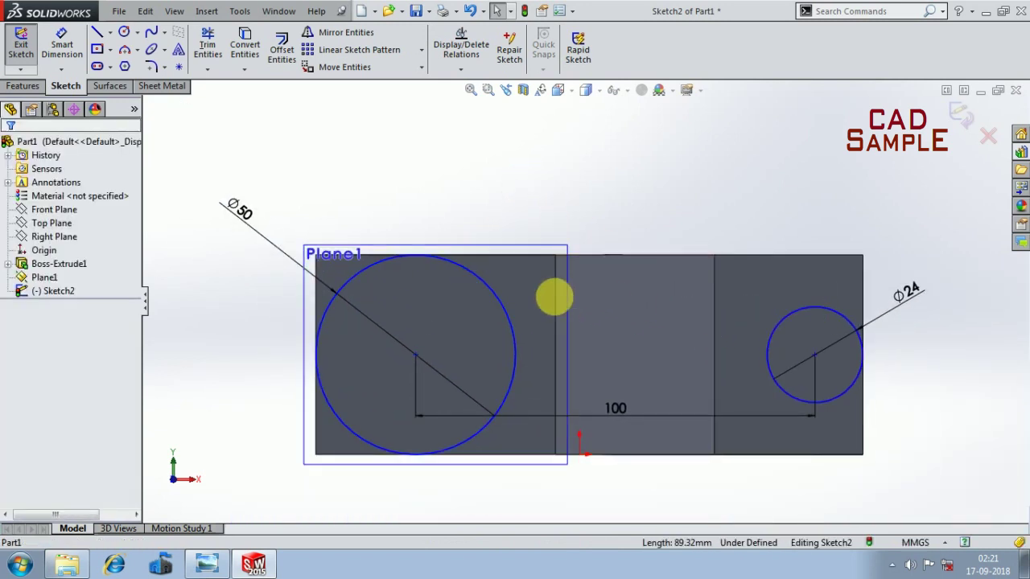
{"action": "left_click", "coordinate": [96, 35]}
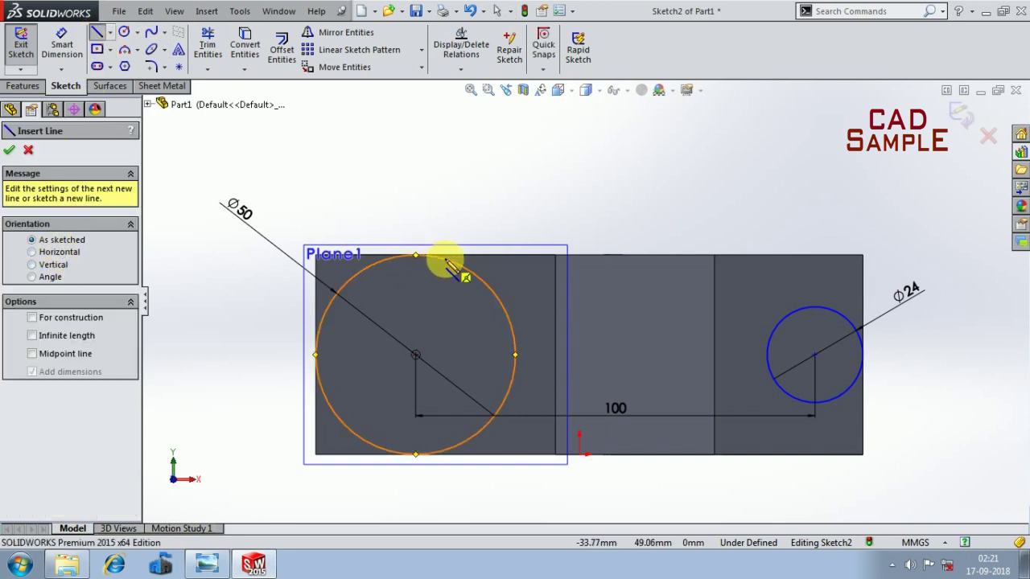
- Using Tangent Snap, draw a line across the tops of the Ø50 and Ø24 circles
{"action": "left_click", "coordinate": [545, 56]}
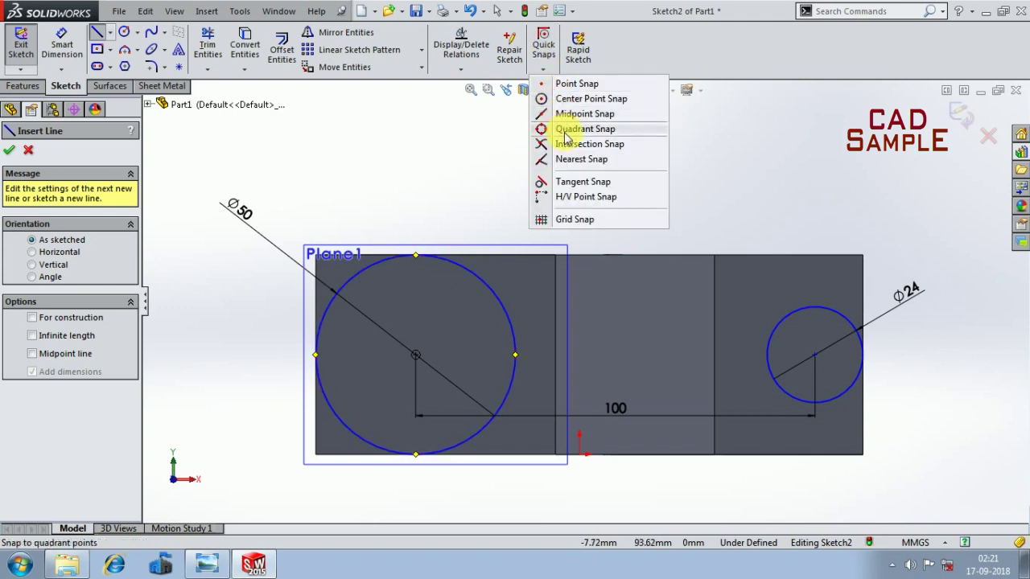
{"action": "left_click", "coordinate": [576, 181]}
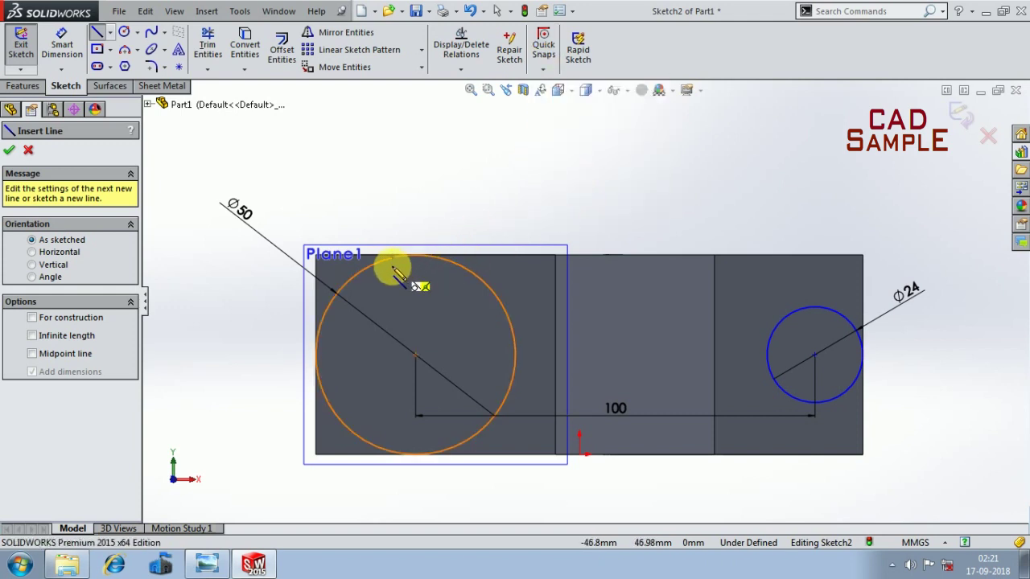
{"action": "left_click", "coordinate": [443, 265]}
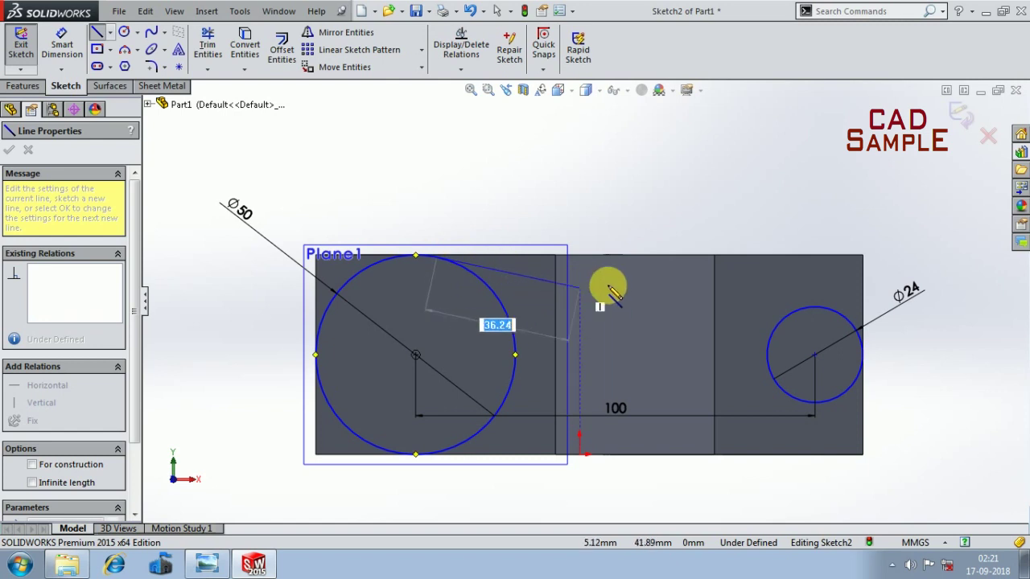
{"action": "left_click", "coordinate": [542, 40]}
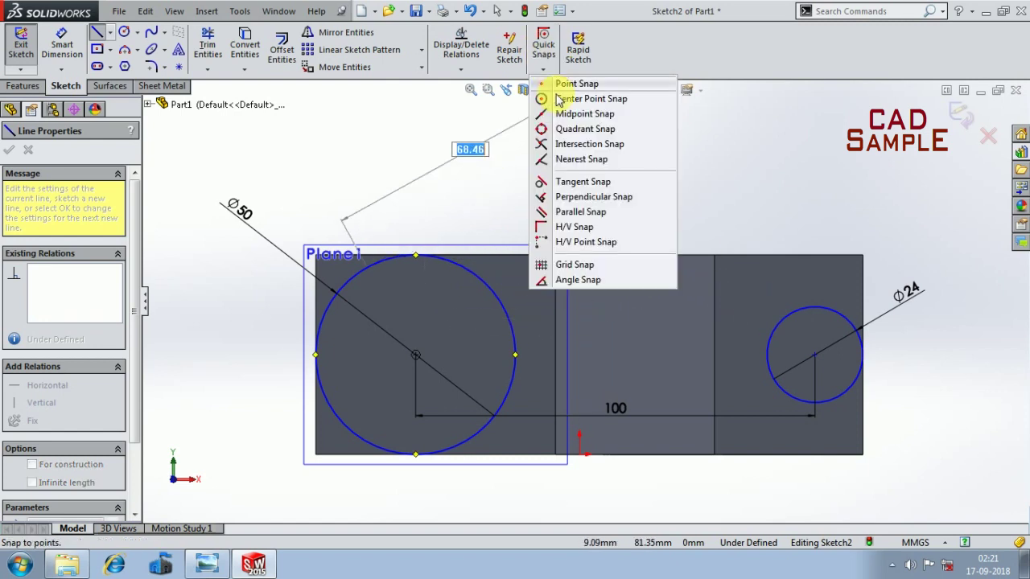
{"action": "left_click", "coordinate": [589, 190]}
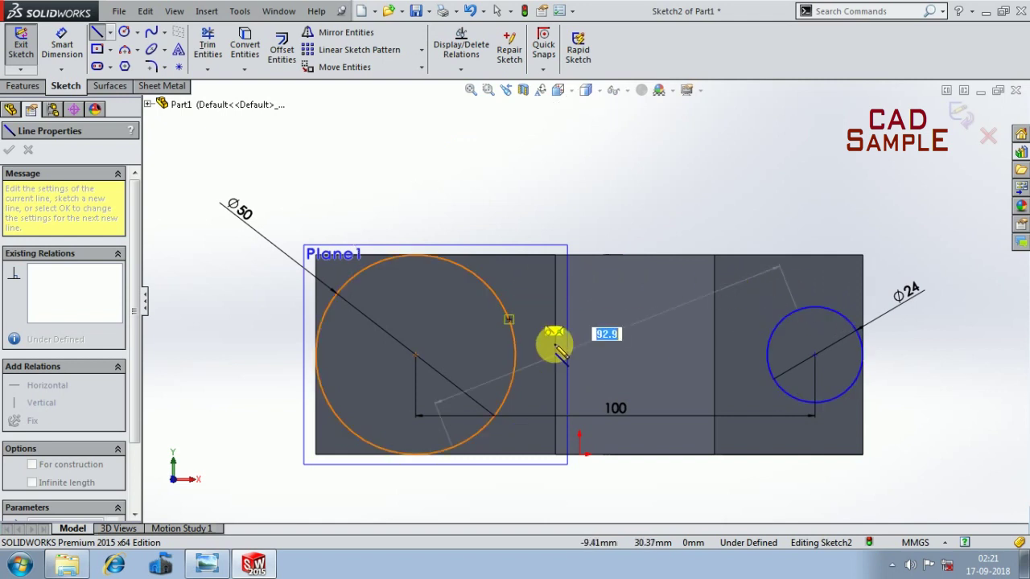
{"action": "left_click", "coordinate": [819, 306]}
{"action": "key", "text": "f"}
{"action": "key", "text": "Escape"}
{"action": "scroll", "coordinate": [622, 420], "scroll_direction": "down", "scroll_amount": 2}
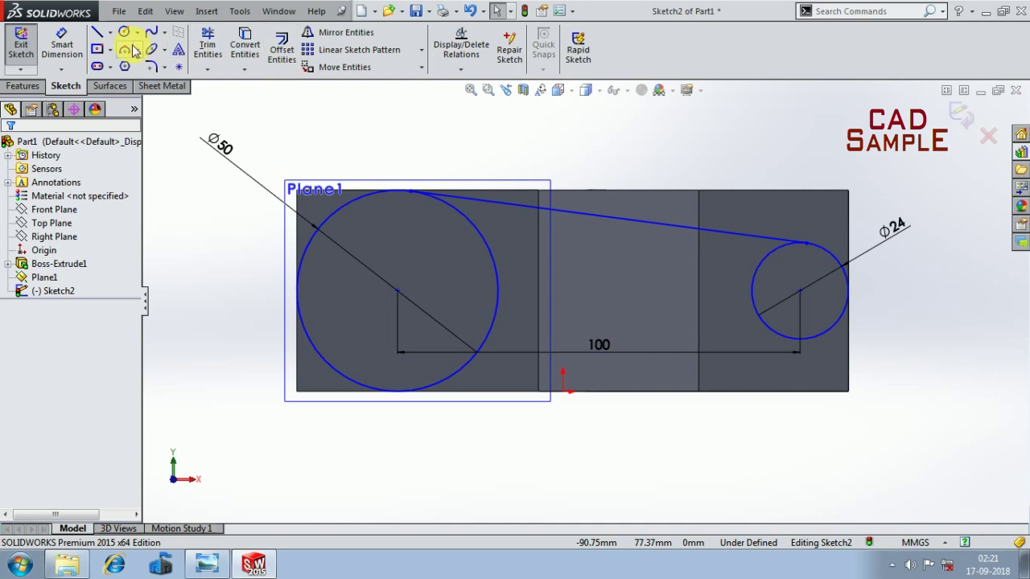
{"action": "left_click", "coordinate": [98, 32]}
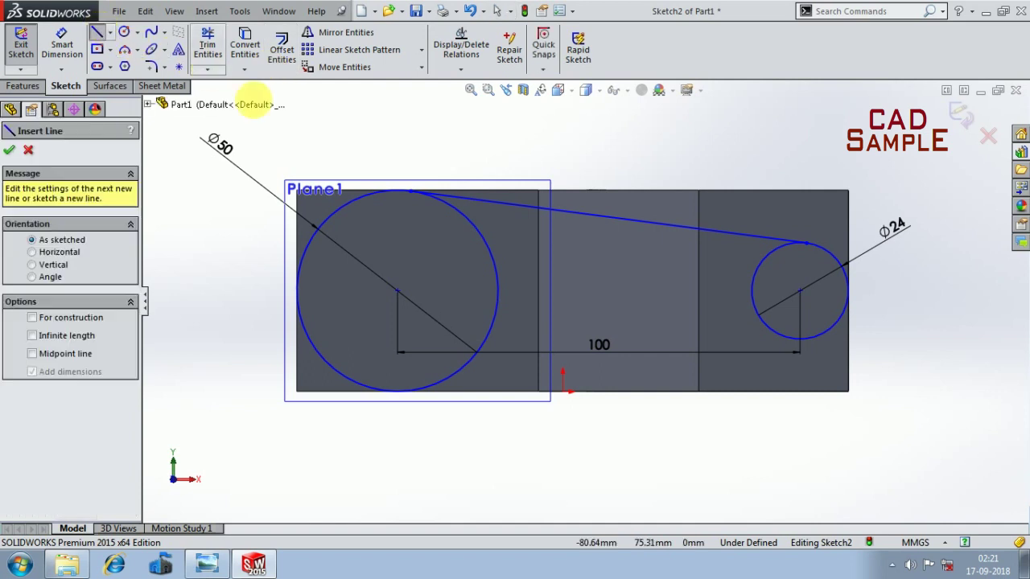
- Mirror the top tangent line about a short horizontal helper line from the Ø50 centre
{"action": "left_click", "coordinate": [397, 292]}
{"action": "left_click", "coordinate": [454, 291]}
{"action": "key", "text": "Escape"}
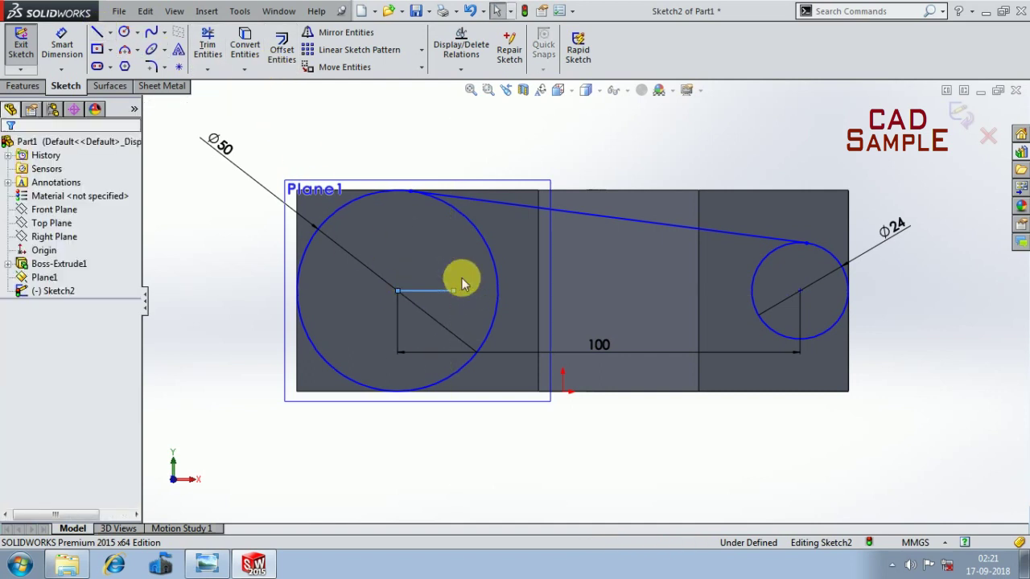
{"action": "left_click", "coordinate": [345, 36]}
{"action": "left_click", "coordinate": [571, 213]}
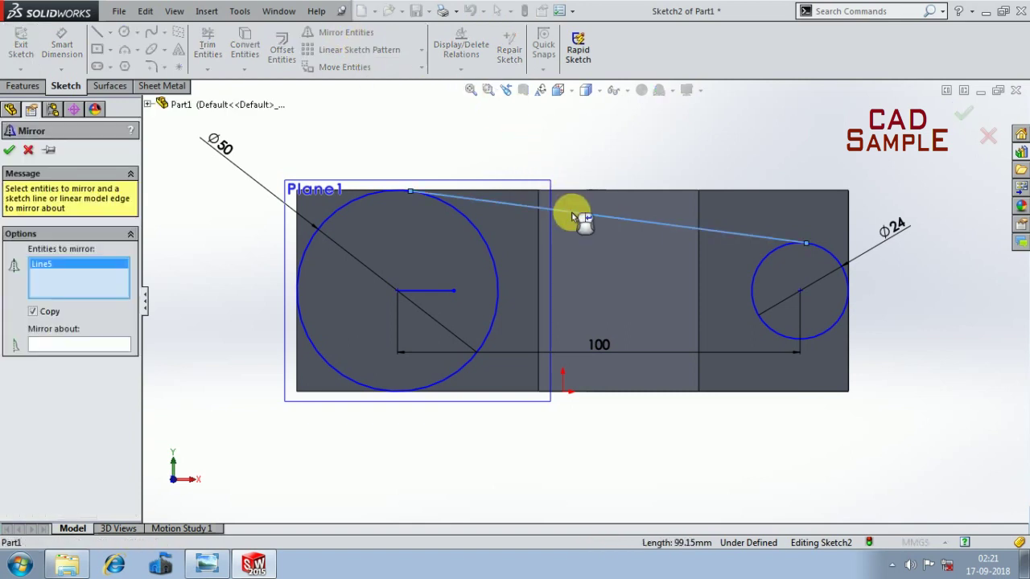
{"action": "left_click", "coordinate": [104, 346]}
{"action": "left_click", "coordinate": [422, 291]}
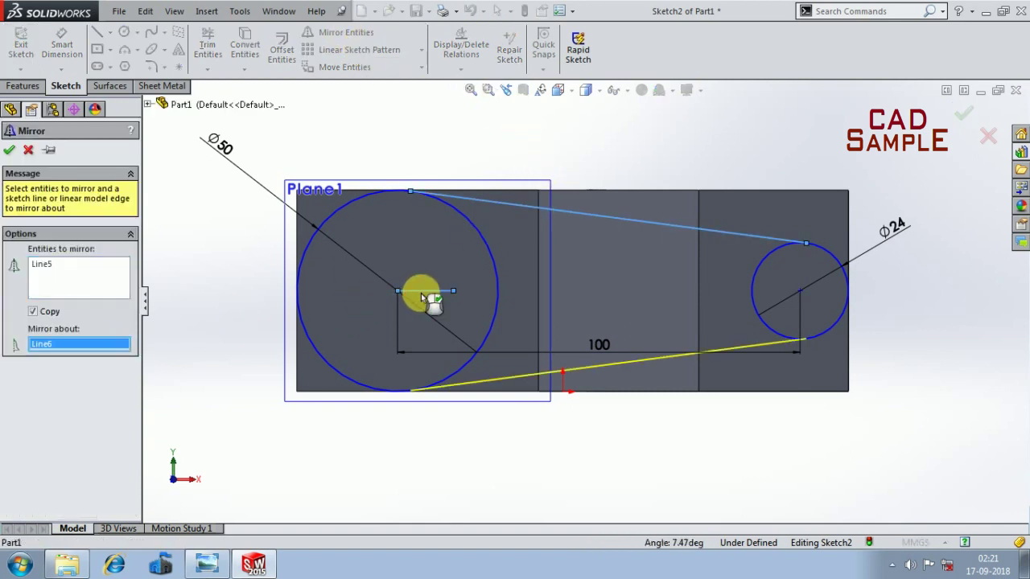
{"action": "left_click", "coordinate": [10, 151]}
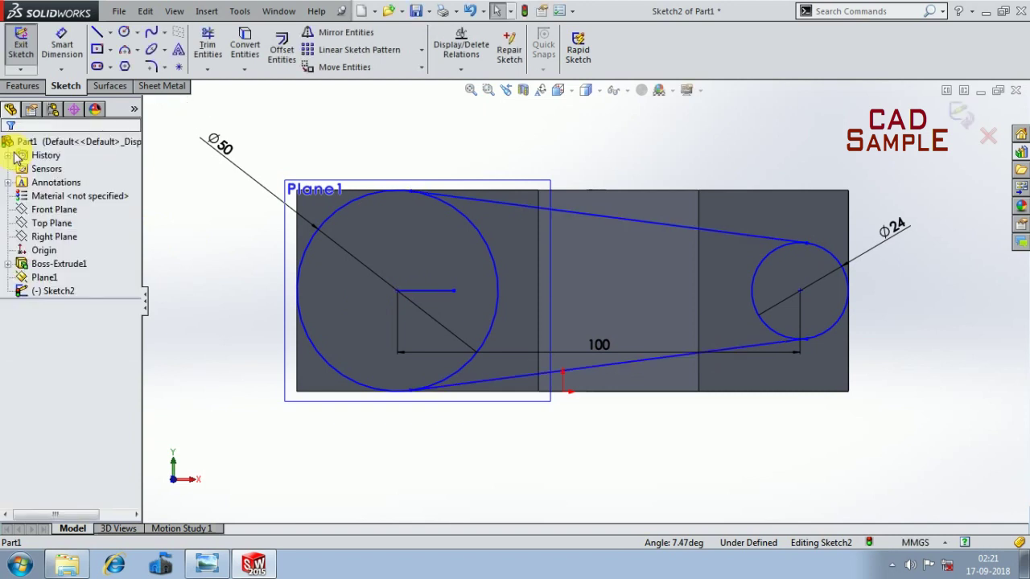
- Delete the short horizontal helper line
{"action": "right_click", "coordinate": [427, 290]}
{"action": "left_click", "coordinate": [482, 491]}
{"action": "scroll", "coordinate": [510, 252], "scroll_direction": "down", "scroll_amount": 2}
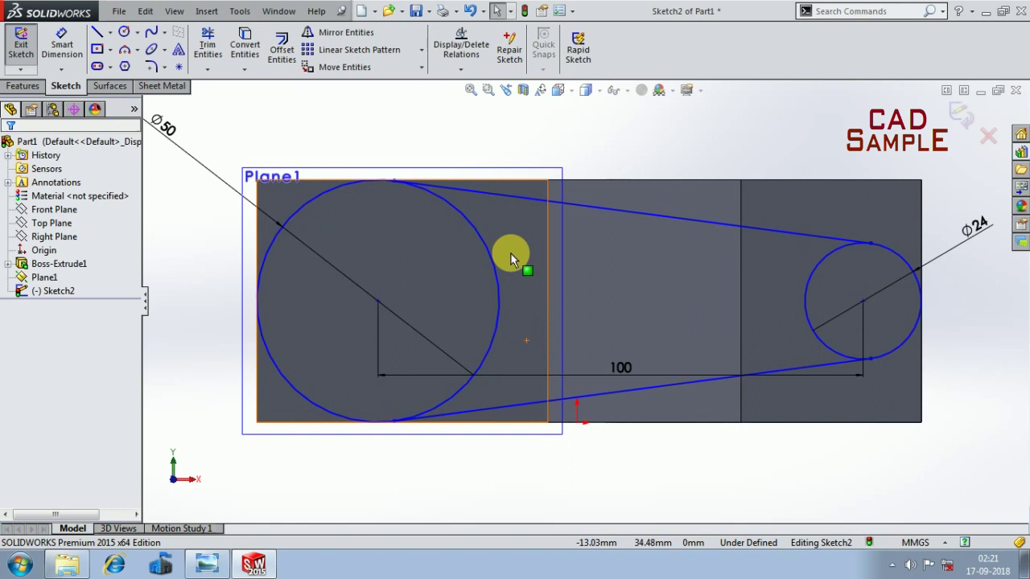
- Power-trim the inner arcs of the Ø50 and Ø24 circles to leave a closed slot outline
{"action": "scroll", "coordinate": [510, 253], "scroll_direction": "down", "scroll_amount": 2}
{"action": "left_click", "coordinate": [208, 44]}
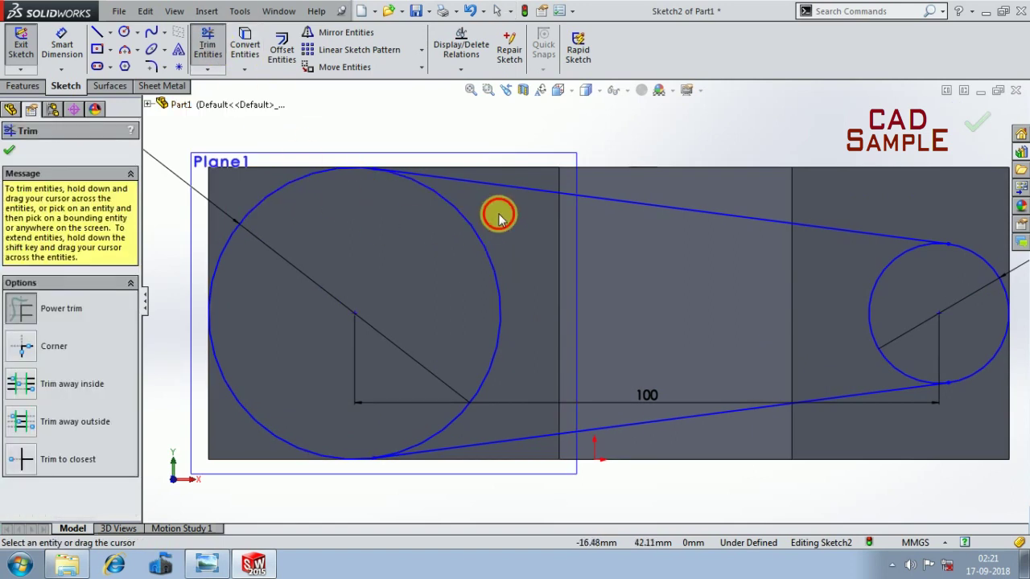
{"action": "left_click_drag", "start_coordinate": [477, 232], "coordinate": [461, 259]}
{"action": "scroll", "coordinate": [761, 295], "scroll_direction": "up", "scroll_amount": 2}
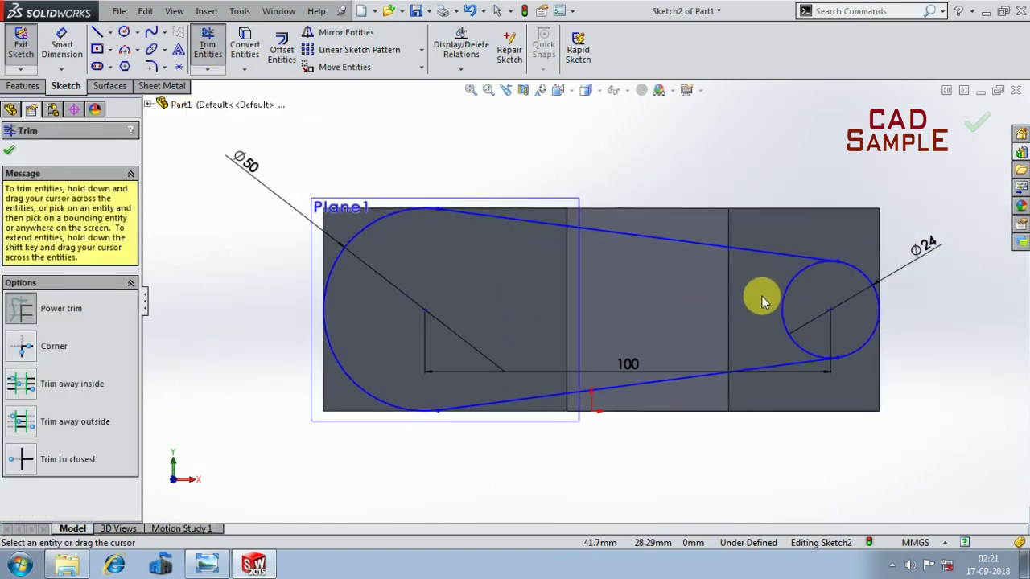
{"action": "scroll", "coordinate": [761, 295], "scroll_direction": "down", "scroll_amount": 1}
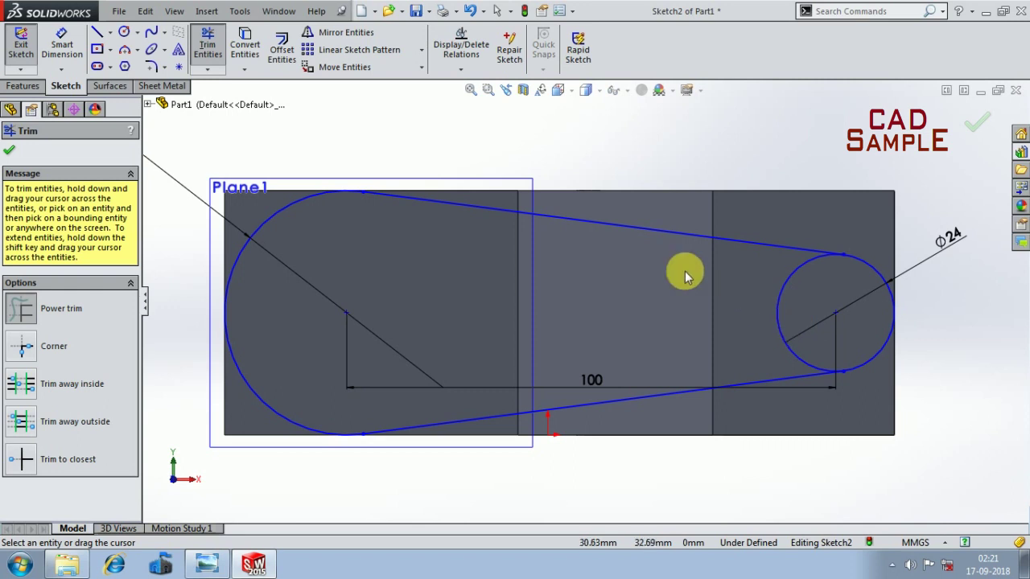
{"action": "scroll", "coordinate": [644, 362], "scroll_direction": "up", "scroll_amount": 2}
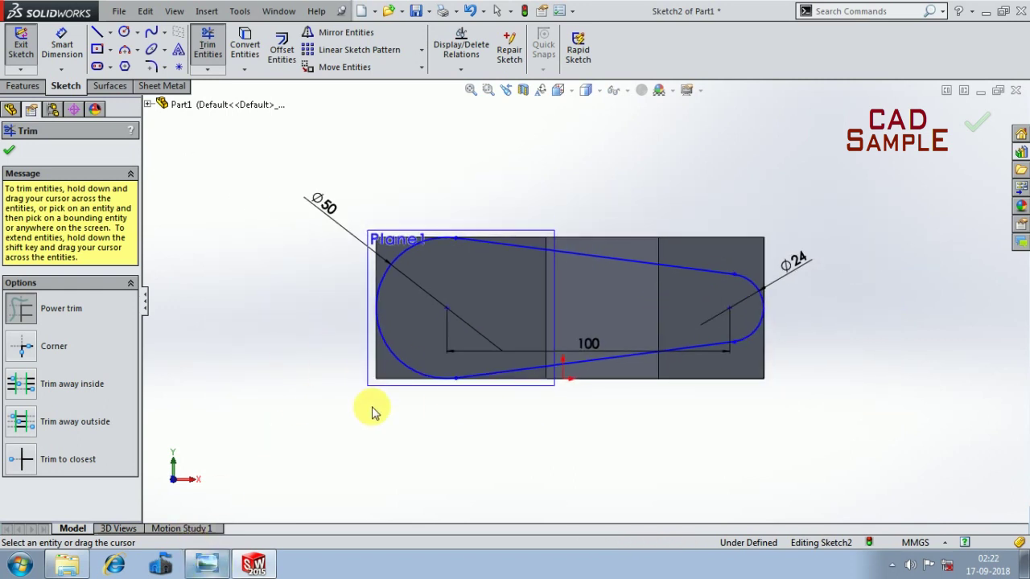
{"action": "left_click", "coordinate": [207, 566]}
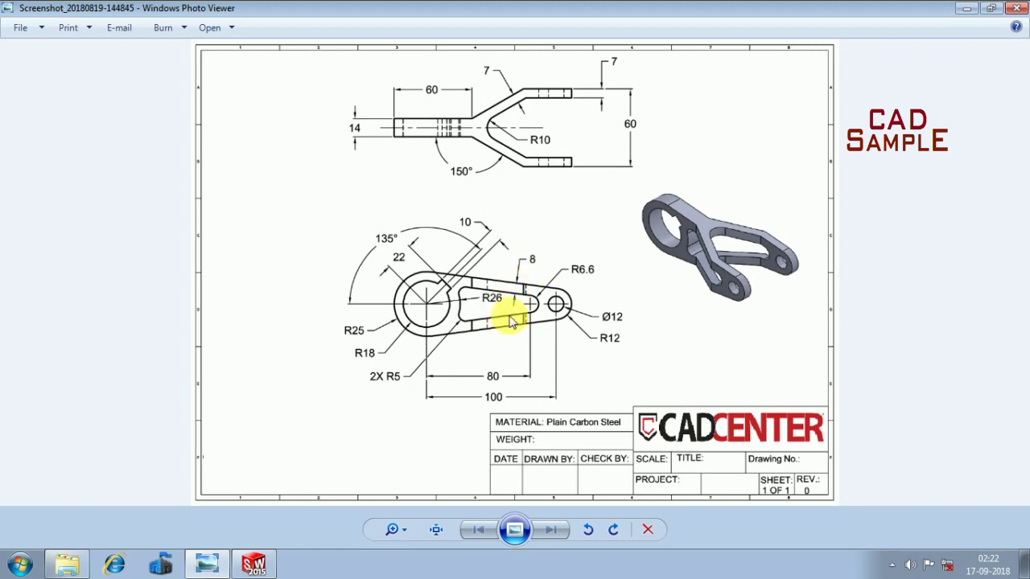
- Review the slot's R26, 80 and 100 sizes, then minimize Photo Viewer to return to SOLIDWORKS
{"action": "left_click", "coordinate": [962, 10]}
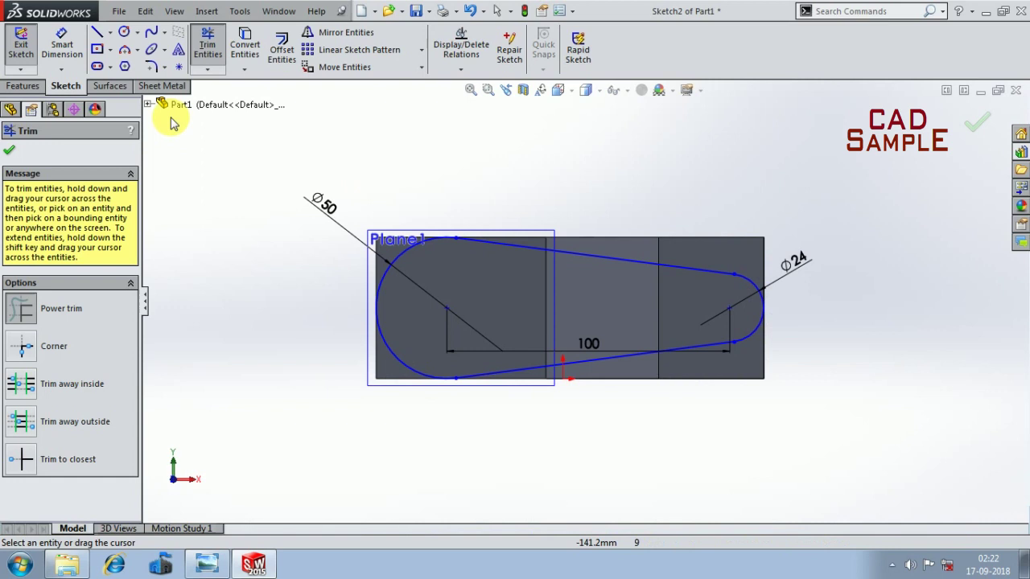
- Draw a Ø52 circle (2*26) centred on the slot's large end arc
{"action": "left_click", "coordinate": [125, 32]}
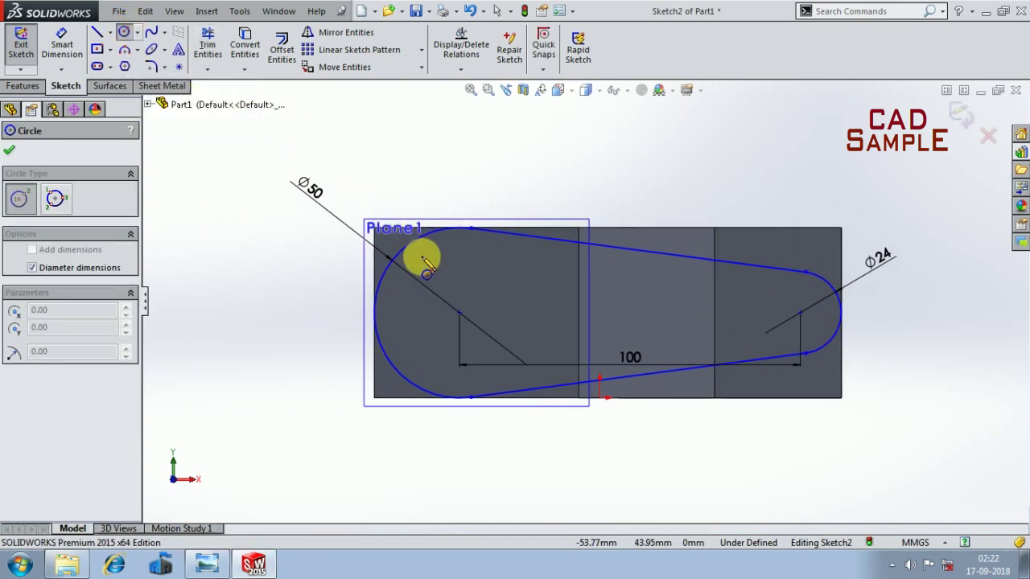
{"action": "left_click", "coordinate": [458, 313]}
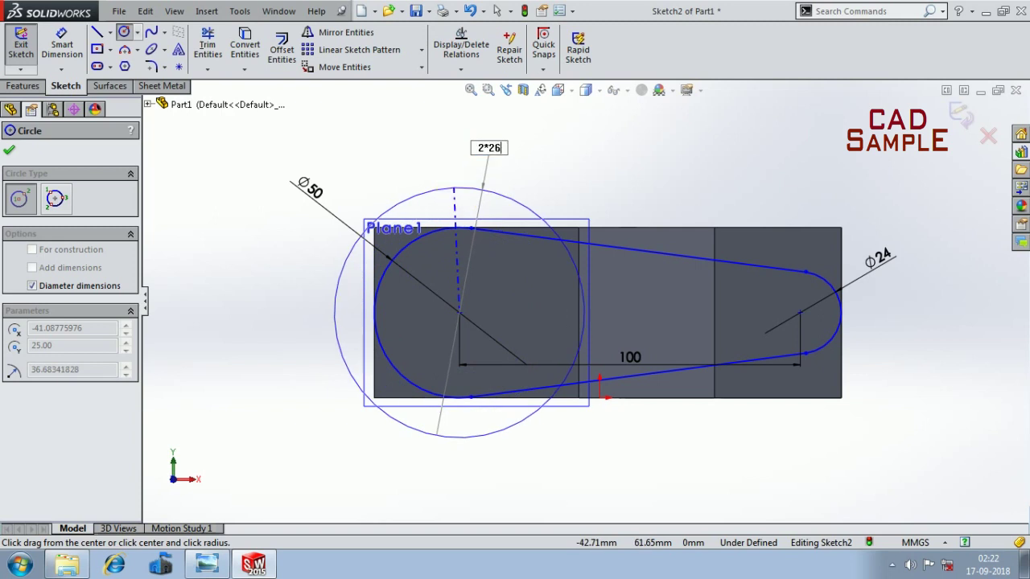
{"action": "key", "text": "Return"}
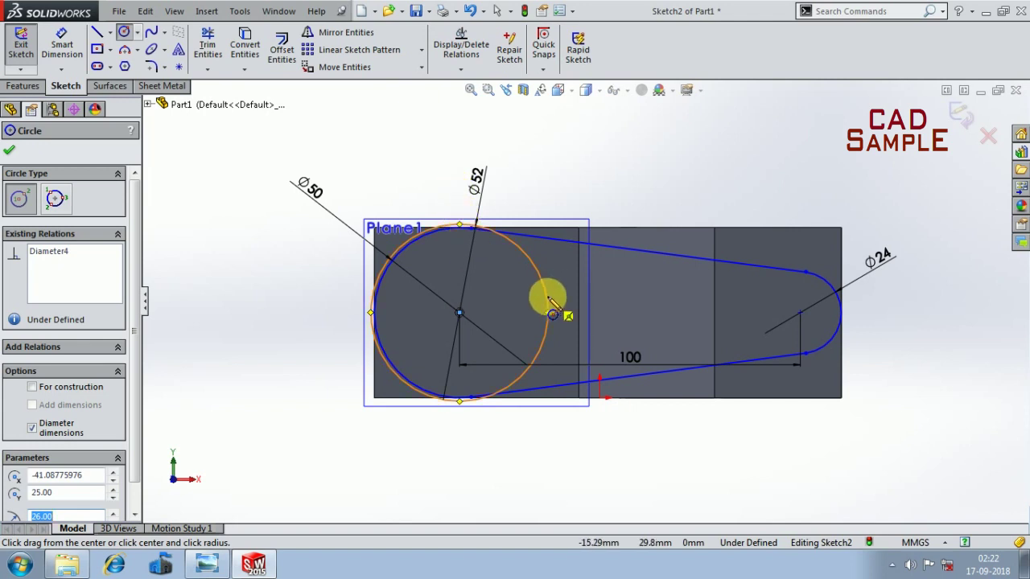
{"action": "scroll", "coordinate": [552, 309], "scroll_direction": "down", "scroll_amount": 3}
{"action": "scroll", "coordinate": [321, 172], "scroll_direction": "down", "scroll_amount": 1}
{"action": "scroll", "coordinate": [384, 286], "scroll_direction": "down", "scroll_amount": 2}
{"action": "scroll", "coordinate": [337, 317], "scroll_direction": "up", "scroll_amount": 2}
{"action": "scroll", "coordinate": [644, 357], "scroll_direction": "down", "scroll_amount": 2}
{"action": "scroll", "coordinate": [558, 334], "scroll_direction": "up", "scroll_amount": 3}
{"action": "scroll", "coordinate": [628, 356], "scroll_direction": "up", "scroll_amount": 1}
{"action": "scroll", "coordinate": [696, 384], "scroll_direction": "down", "scroll_amount": 1}
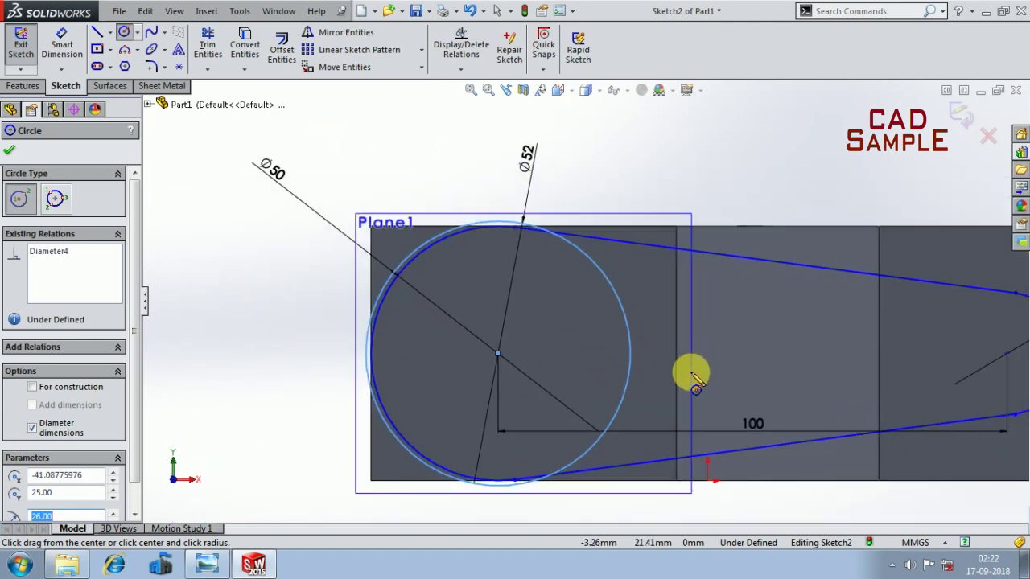
{"action": "scroll", "coordinate": [499, 330], "scroll_direction": "up", "scroll_amount": 2}
{"action": "scroll", "coordinate": [560, 323], "scroll_direction": "down", "scroll_amount": 1}
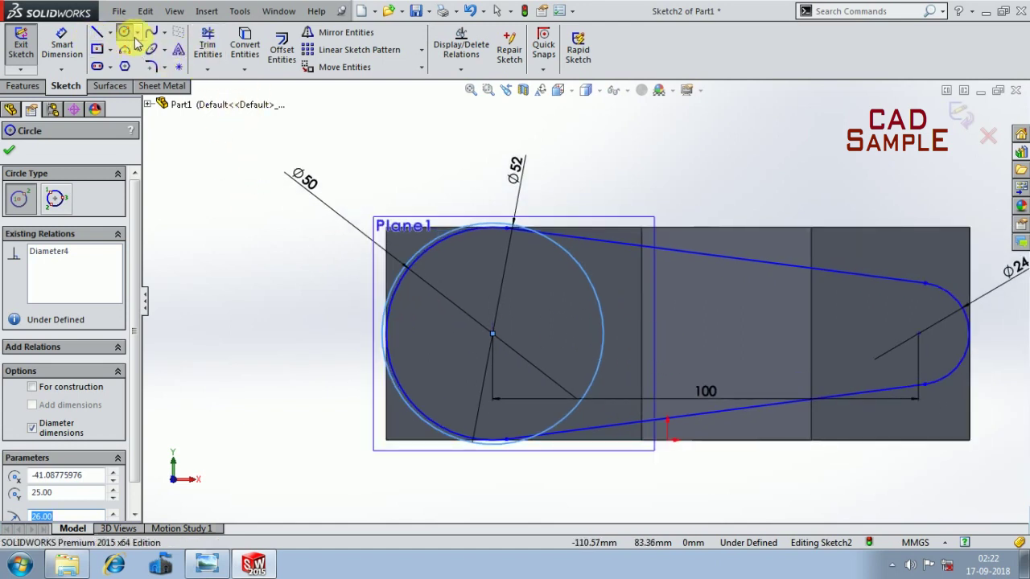
{"action": "left_click", "coordinate": [283, 105]}
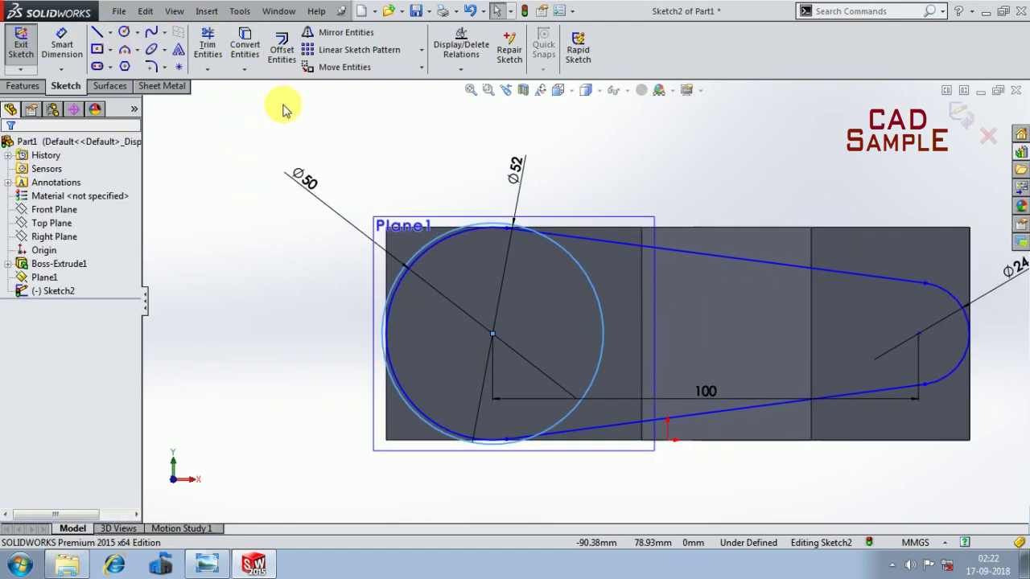
- Offset the upper straight side of the slot 8 mm inward
{"action": "left_click", "coordinate": [276, 58]}
{"action": "left_click", "coordinate": [276, 60]}
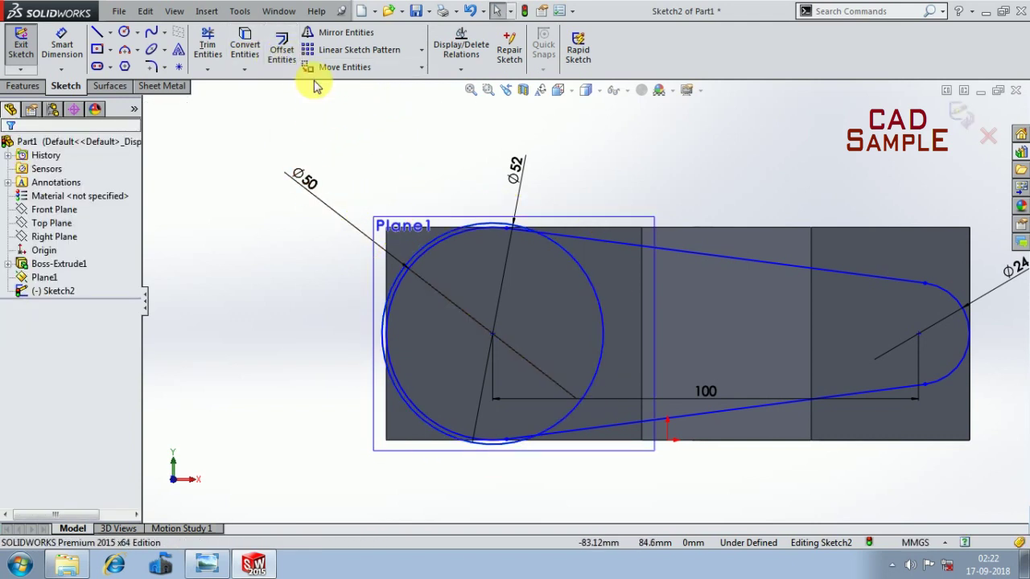
{"action": "left_click", "coordinate": [277, 50]}
{"action": "scroll", "coordinate": [702, 329], "scroll_direction": "down", "scroll_amount": 1}
{"action": "scroll", "coordinate": [461, 313], "scroll_direction": "down", "scroll_amount": 2}
{"action": "scroll", "coordinate": [391, 260], "scroll_direction": "up", "scroll_amount": 2}
{"action": "scroll", "coordinate": [406, 283], "scroll_direction": "down", "scroll_amount": 1}
{"action": "scroll", "coordinate": [410, 294], "scroll_direction": "up", "scroll_amount": 2}
{"action": "scroll", "coordinate": [629, 329], "scroll_direction": "down", "scroll_amount": 1}
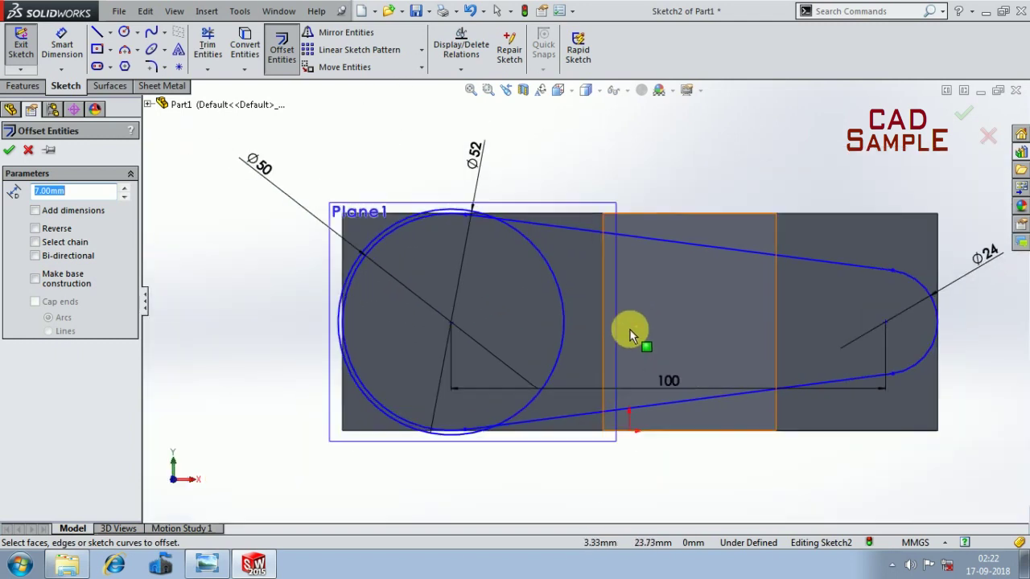
{"action": "scroll", "coordinate": [490, 297], "scroll_direction": "up", "scroll_amount": 1}
{"action": "scroll", "coordinate": [726, 266], "scroll_direction": "down", "scroll_amount": 1}
{"action": "left_click", "coordinate": [641, 248]}
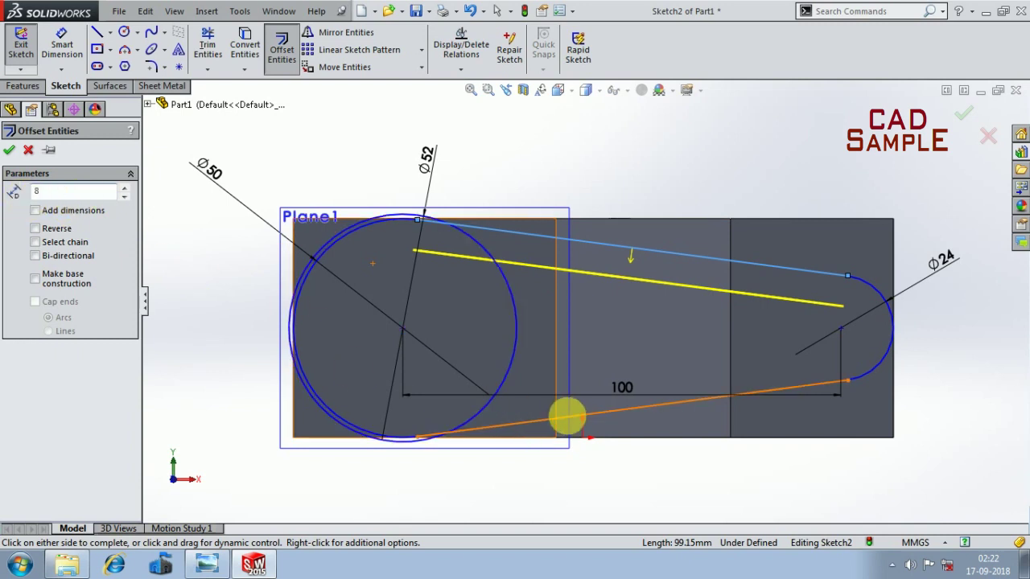
{"action": "left_click", "coordinate": [585, 412]}
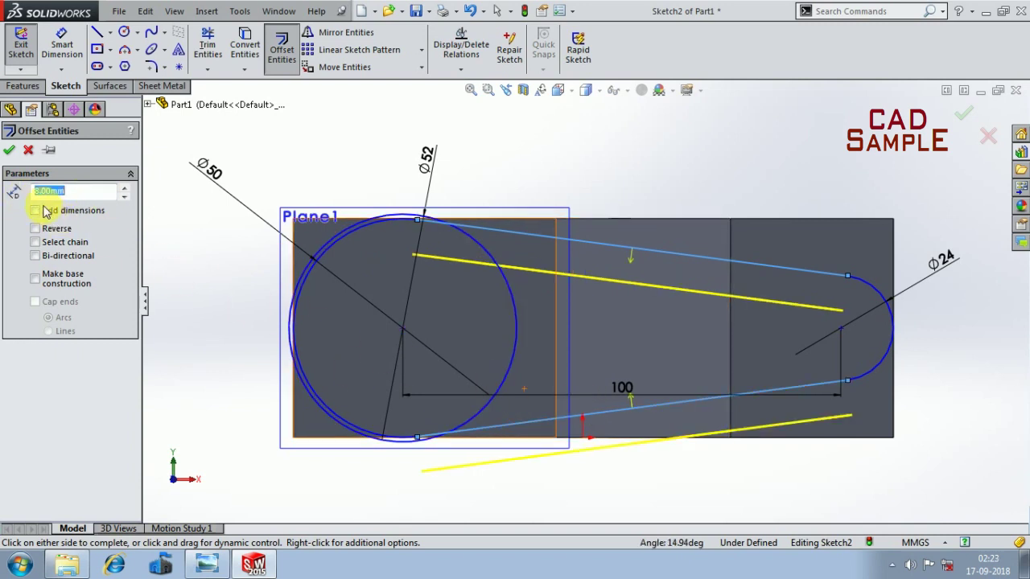
{"action": "left_click", "coordinate": [606, 416]}
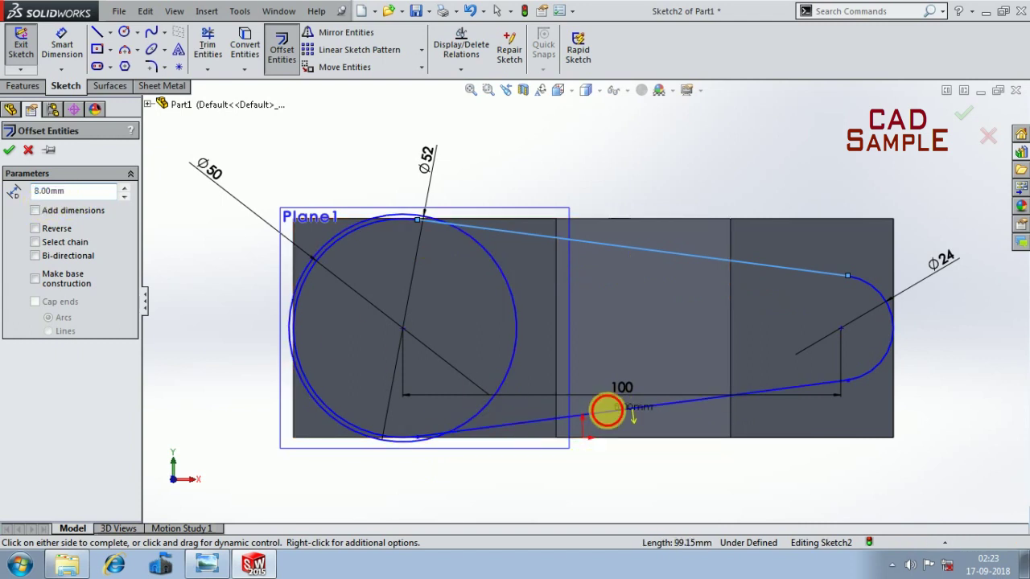
{"action": "left_click", "coordinate": [8, 150]}
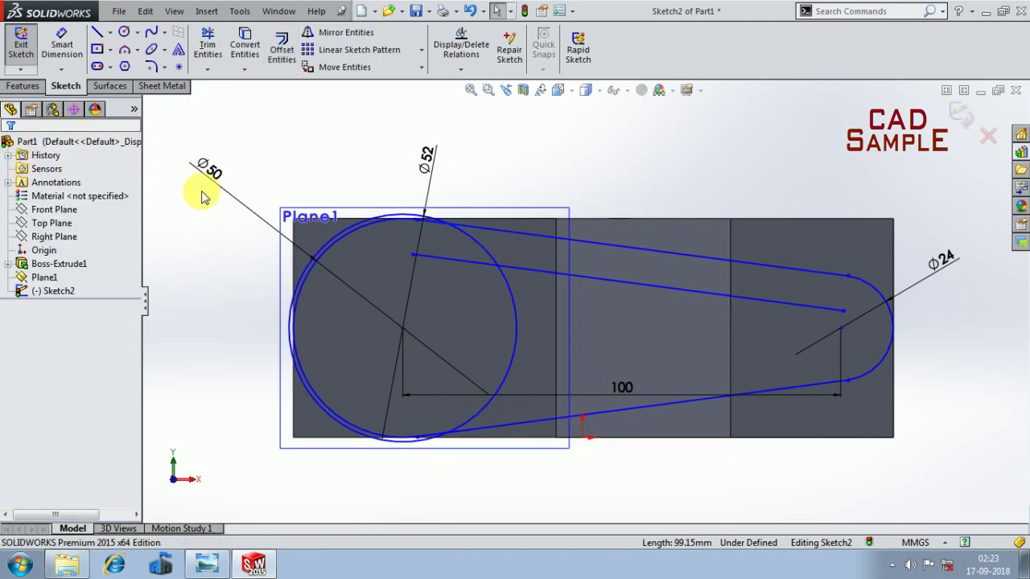
- Offset the lower straight side 8 mm with Reverse so it lies inside the slot
{"action": "left_click", "coordinate": [272, 47]}
{"action": "left_click", "coordinate": [658, 405]}
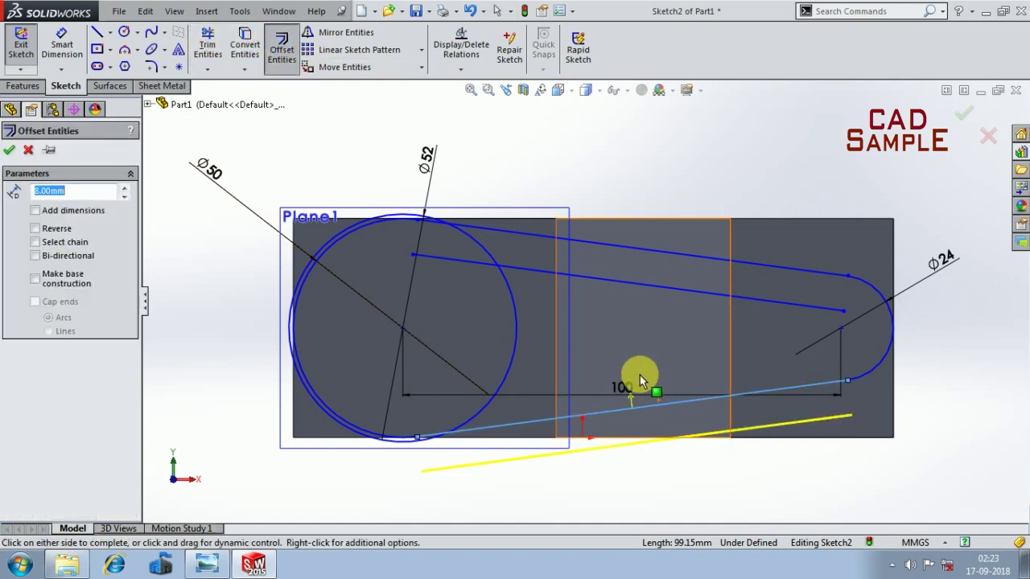
{"action": "left_click", "coordinate": [36, 228]}
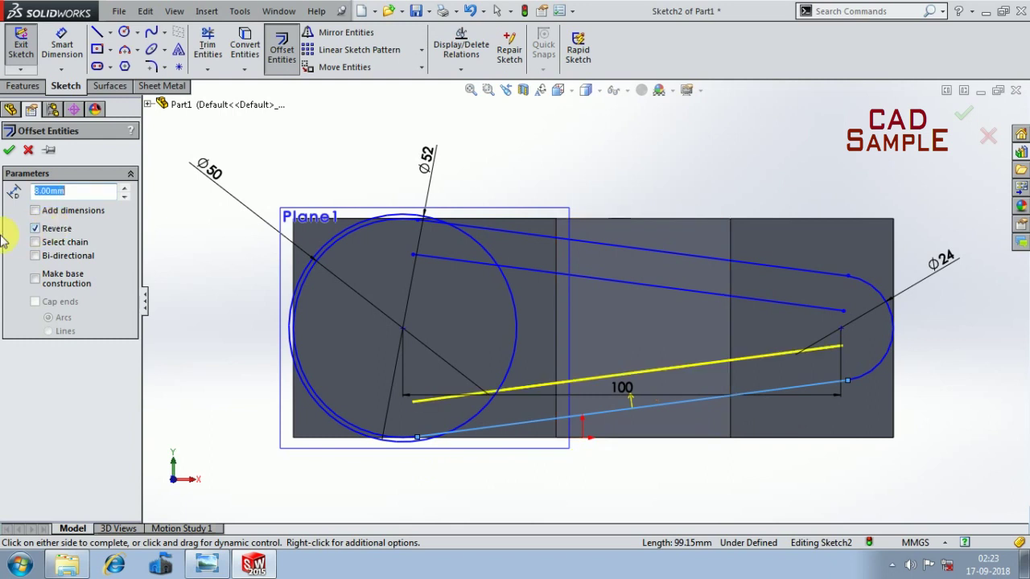
{"action": "left_click", "coordinate": [9, 150]}
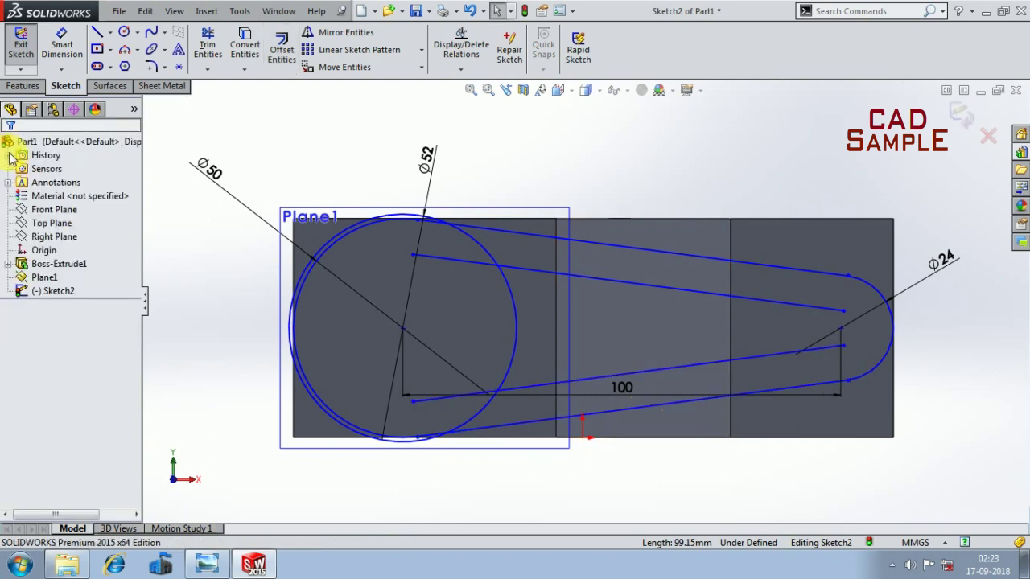
{"action": "scroll", "coordinate": [501, 296], "scroll_direction": "down", "scroll_amount": 5}
{"action": "scroll", "coordinate": [531, 338], "scroll_direction": "up", "scroll_amount": 2}
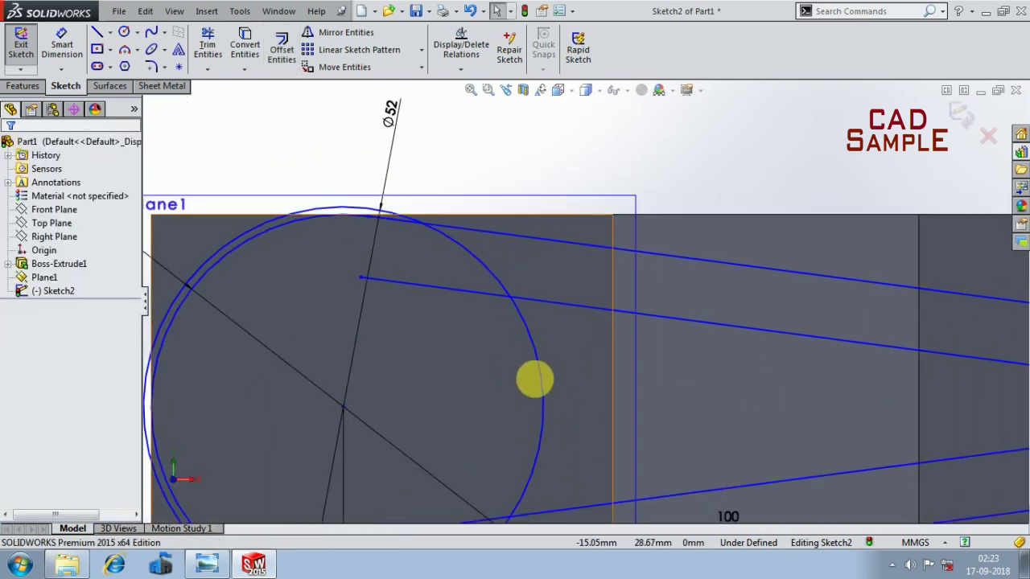
{"action": "scroll", "coordinate": [656, 432], "scroll_direction": "up", "scroll_amount": 2}
{"action": "scroll", "coordinate": [789, 403], "scroll_direction": "up", "scroll_amount": 2}
{"action": "scroll", "coordinate": [842, 339], "scroll_direction": "down", "scroll_amount": 5}
{"action": "scroll", "coordinate": [804, 322], "scroll_direction": "up", "scroll_amount": 2}
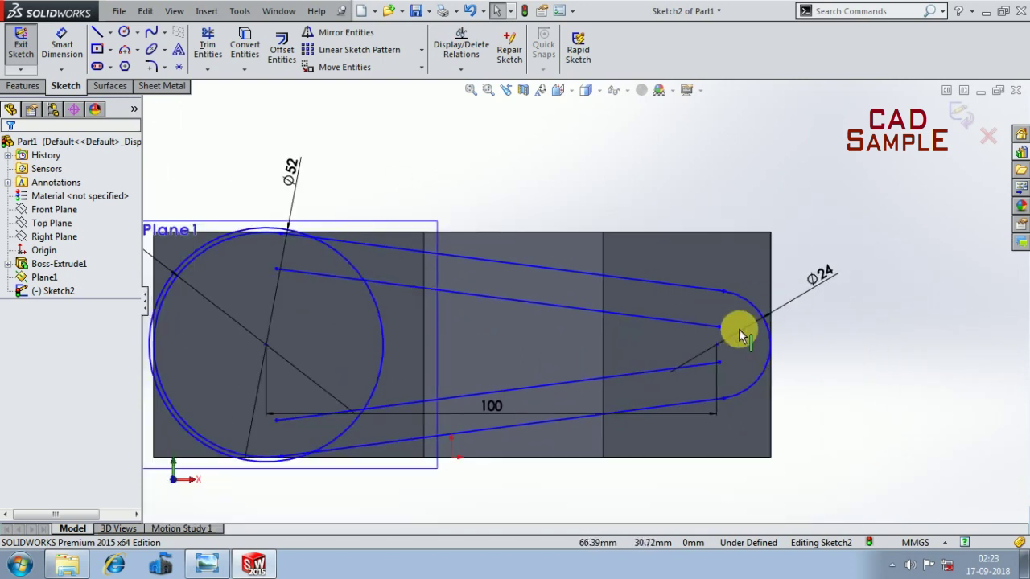
{"action": "scroll", "coordinate": [589, 365], "scroll_direction": "up", "scroll_amount": 2}
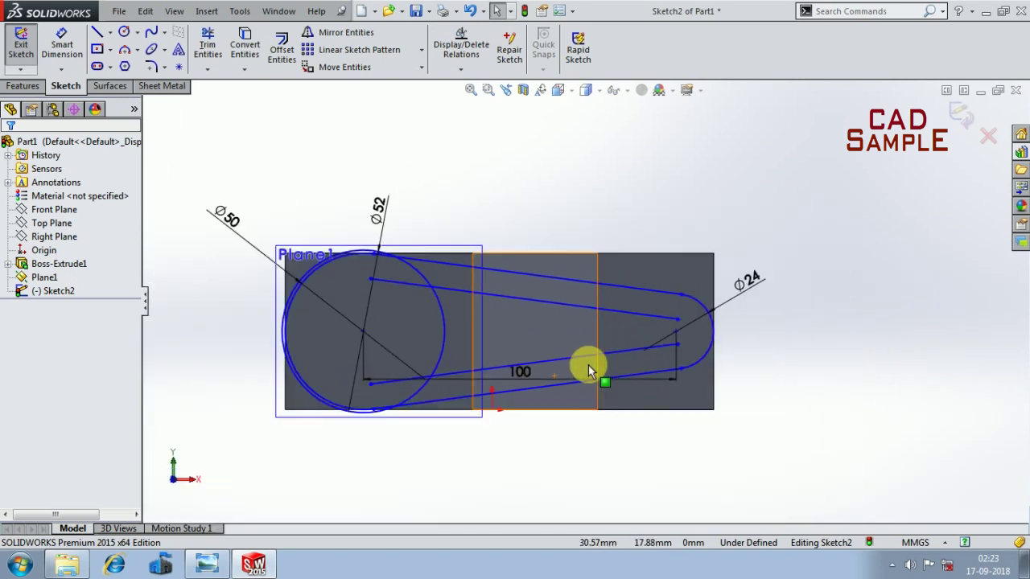
{"action": "left_click", "coordinate": [205, 567]}
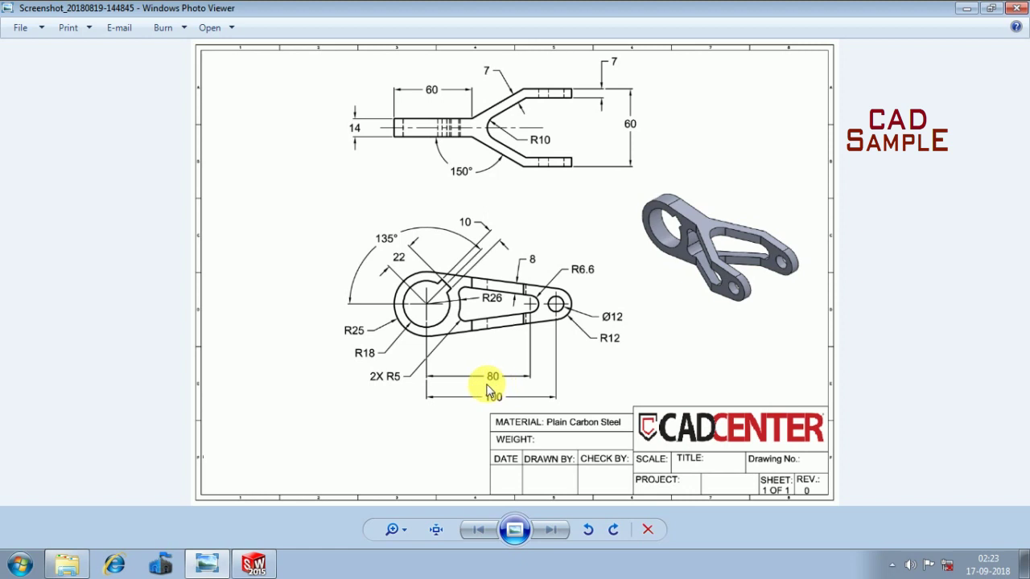
{"action": "left_click", "coordinate": [966, 13]}
{"action": "scroll", "coordinate": [489, 387], "scroll_direction": "down", "scroll_amount": 2}
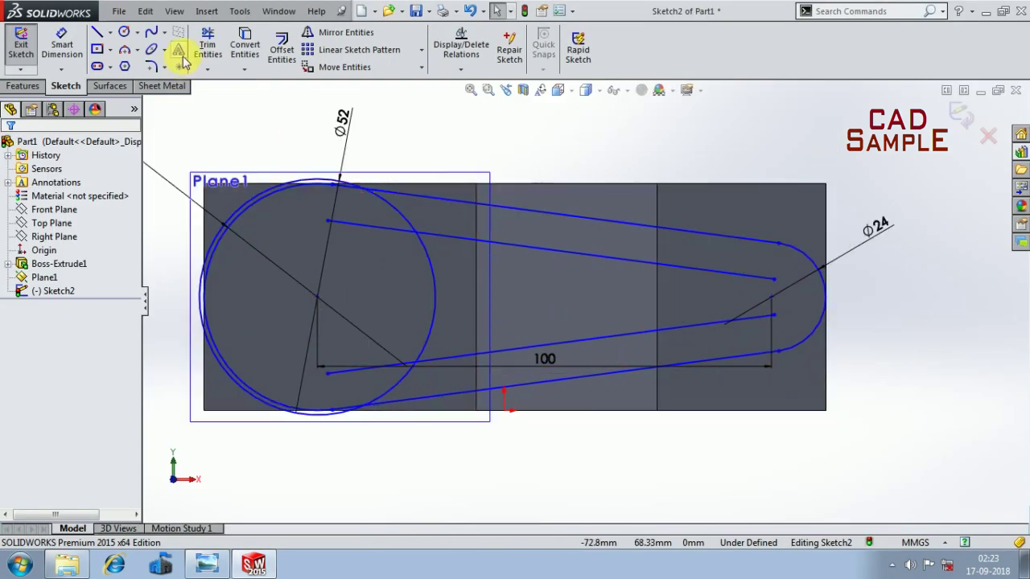
- Draw an 80 mm horizontal line from the large circles' centre toward the right
{"action": "left_click", "coordinate": [97, 32]}
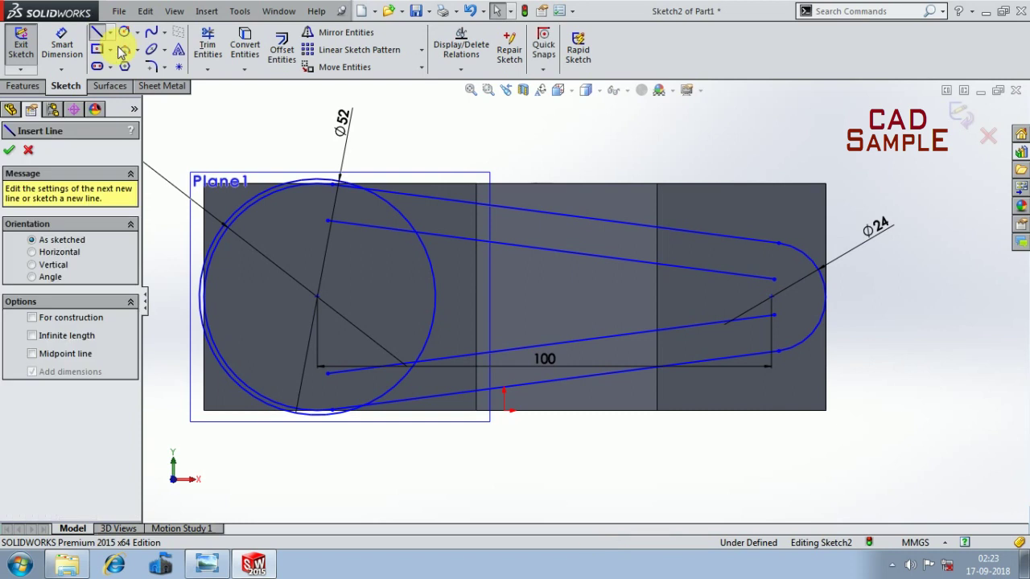
{"action": "left_click", "coordinate": [316, 301]}
{"action": "type", "text": "80"}
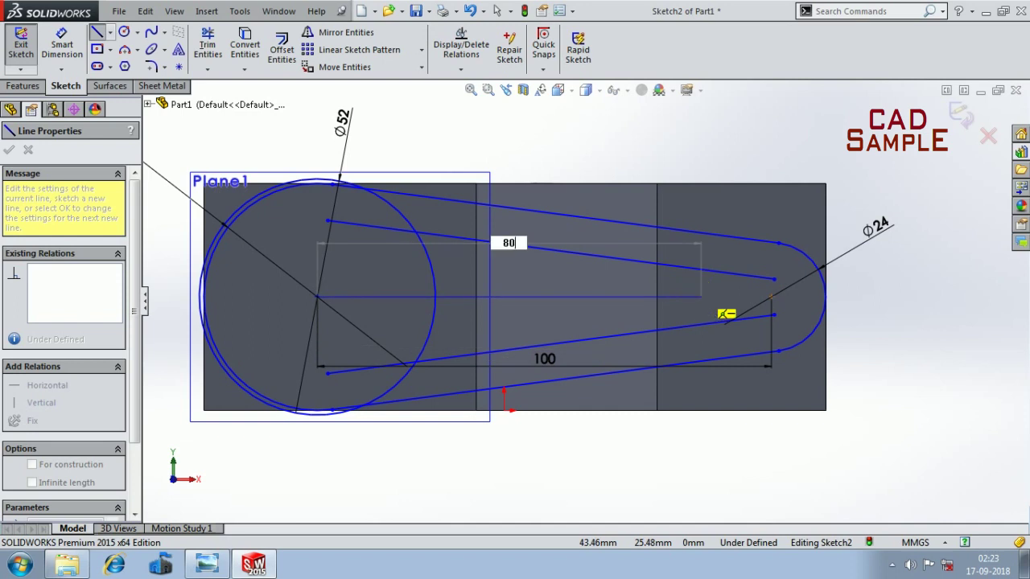
{"action": "left_click", "coordinate": [701, 297]}
{"action": "double_click", "coordinate": [697, 298]}
{"action": "key", "text": "Escape"}
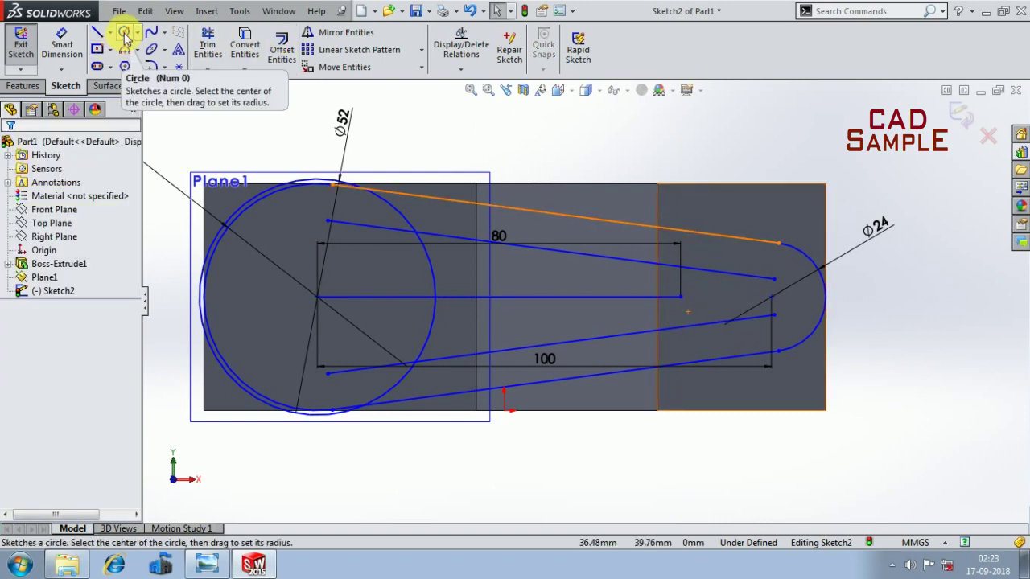
{"action": "left_click", "coordinate": [124, 35]}
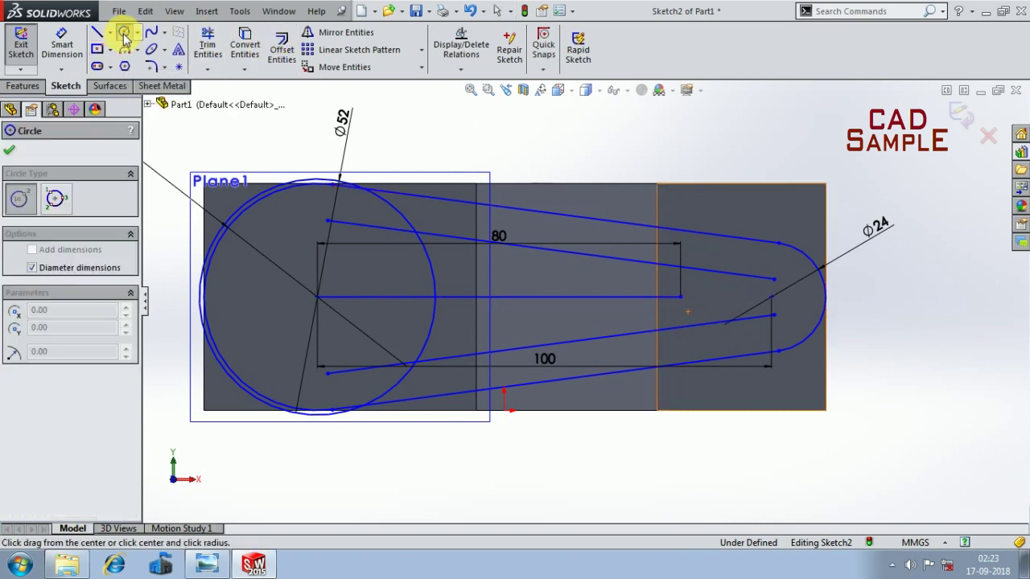
- Add a 6.6 mm-radius circle at the 80 mm line's end and trim the upper inner line's overhang
{"action": "left_click_drag", "start_coordinate": [682, 296], "coordinate": [691, 273]}
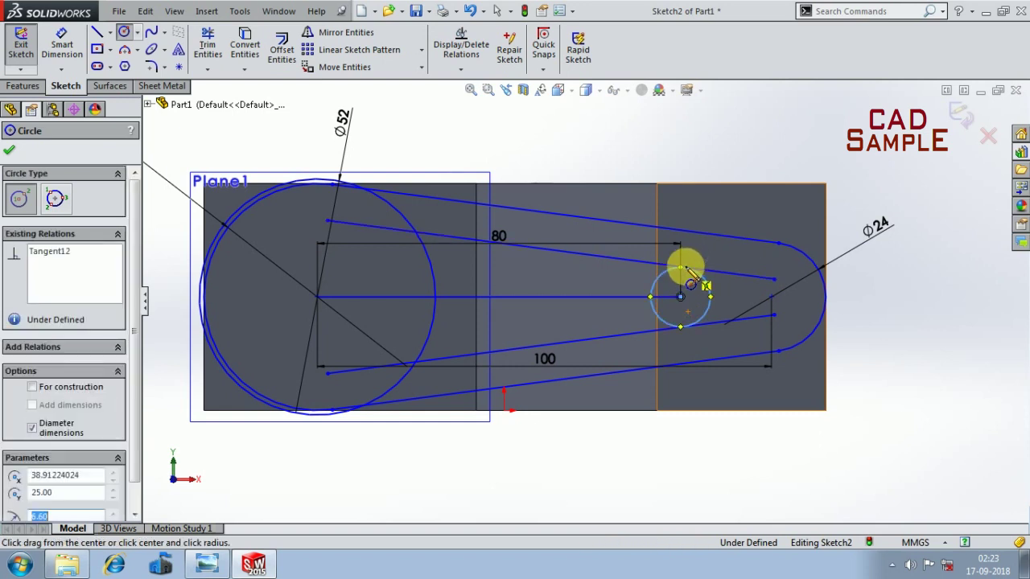
{"action": "key", "text": "Escape"}
{"action": "scroll", "coordinate": [703, 314], "scroll_direction": "down", "scroll_amount": 3}
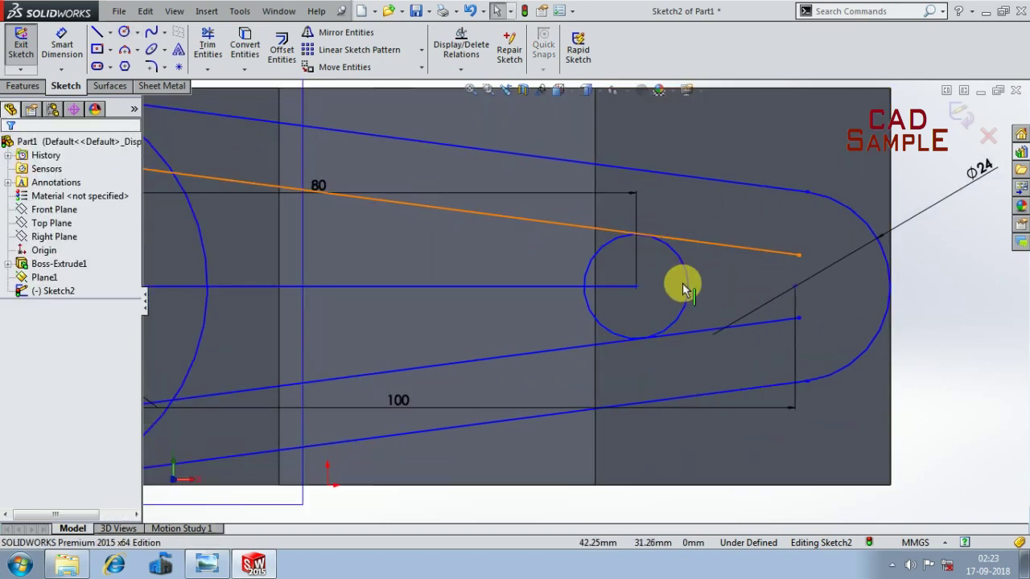
{"action": "left_click", "coordinate": [208, 47]}
{"action": "left_click_drag", "start_coordinate": [707, 233], "coordinate": [719, 260]}
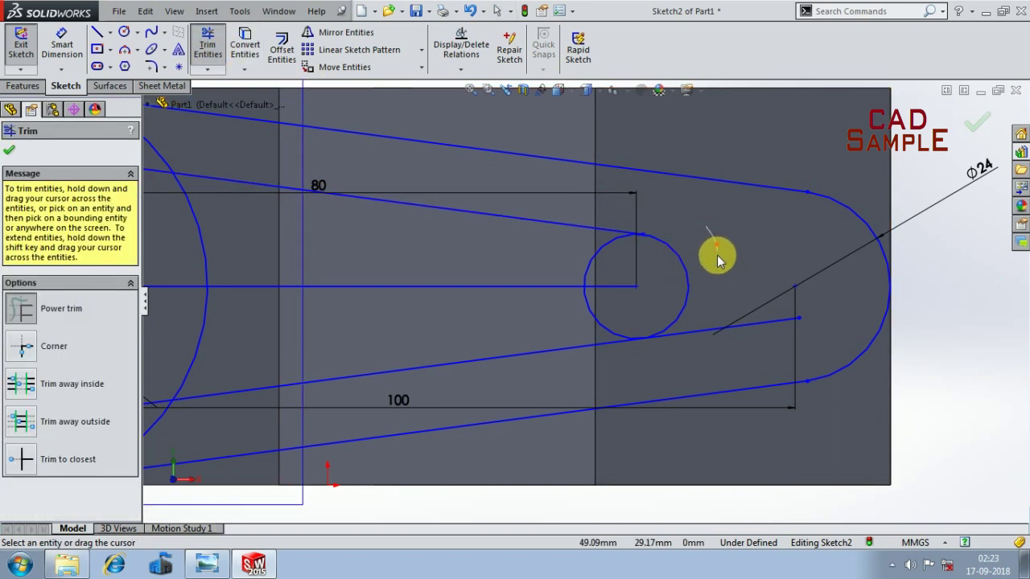
- Power-trim the leftover circle arcs and line ends so the inner tapered slot closes with a rounded right end
{"action": "scroll", "coordinate": [714, 332], "scroll_direction": "up", "scroll_amount": 4}
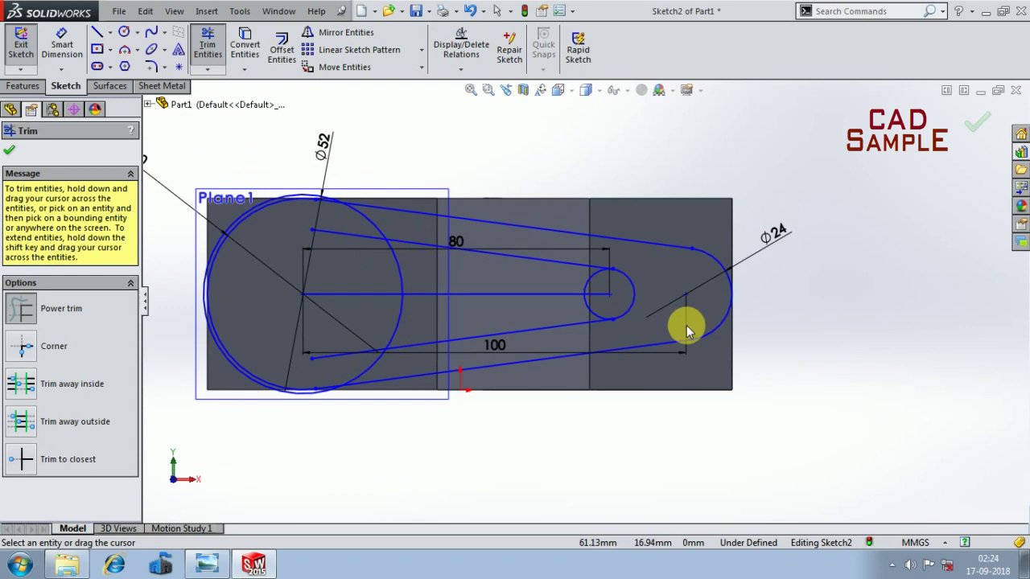
{"action": "left_click_drag", "start_coordinate": [486, 307], "coordinate": [546, 286]}
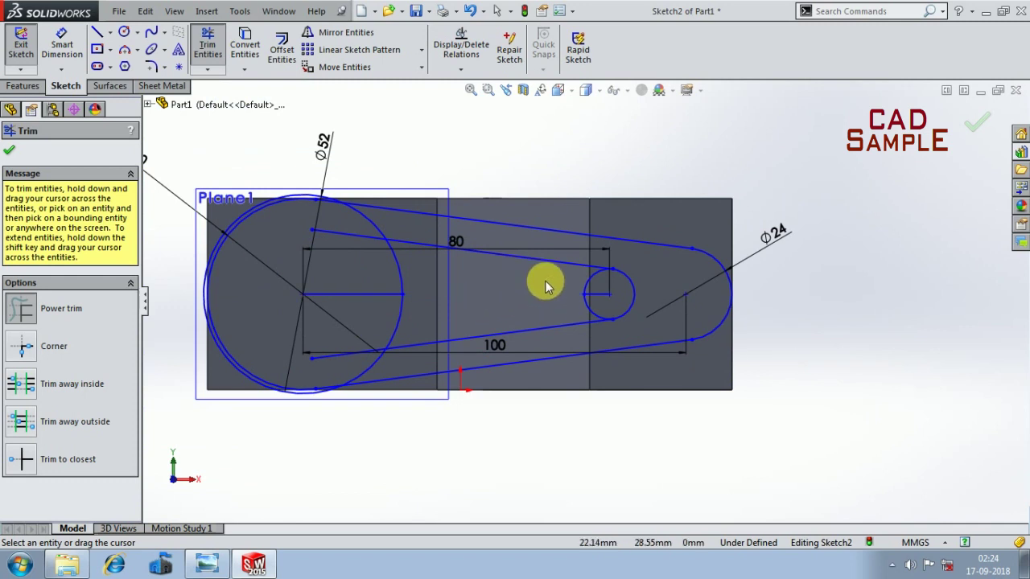
{"action": "scroll", "coordinate": [573, 305], "scroll_direction": "up", "scroll_amount": 2}
{"action": "scroll", "coordinate": [593, 271], "scroll_direction": "down", "scroll_amount": 3}
{"action": "scroll", "coordinate": [605, 311], "scroll_direction": "down", "scroll_amount": 3}
{"action": "scroll", "coordinate": [598, 307], "scroll_direction": "down", "scroll_amount": 3}
{"action": "scroll", "coordinate": [701, 265], "scroll_direction": "up", "scroll_amount": 2}
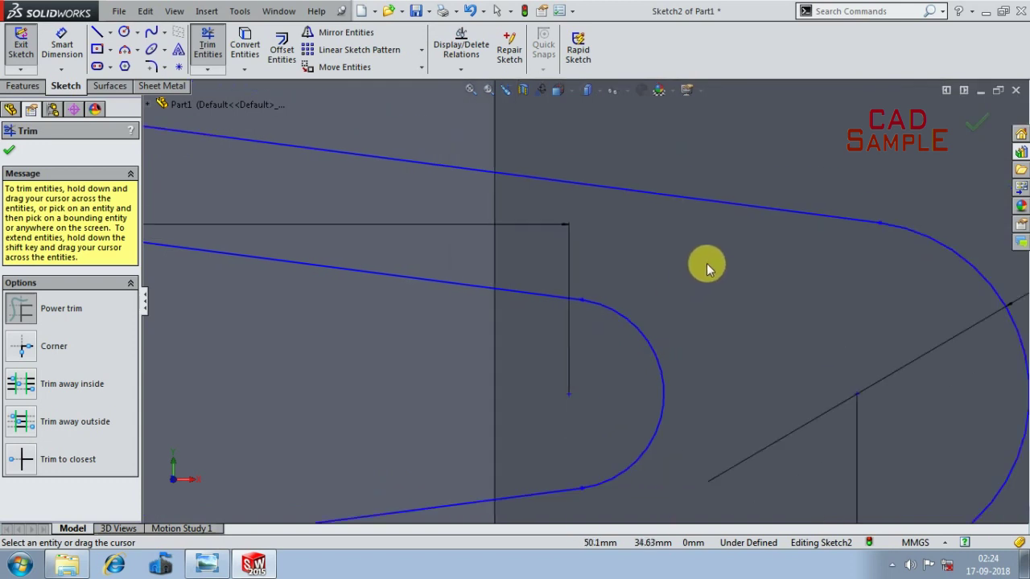
{"action": "scroll", "coordinate": [731, 242], "scroll_direction": "up", "scroll_amount": 3}
{"action": "scroll", "coordinate": [397, 346], "scroll_direction": "up", "scroll_amount": 2}
{"action": "scroll", "coordinate": [272, 336], "scroll_direction": "down", "scroll_amount": 3}
{"action": "scroll", "coordinate": [334, 308], "scroll_direction": "up", "scroll_amount": 2}
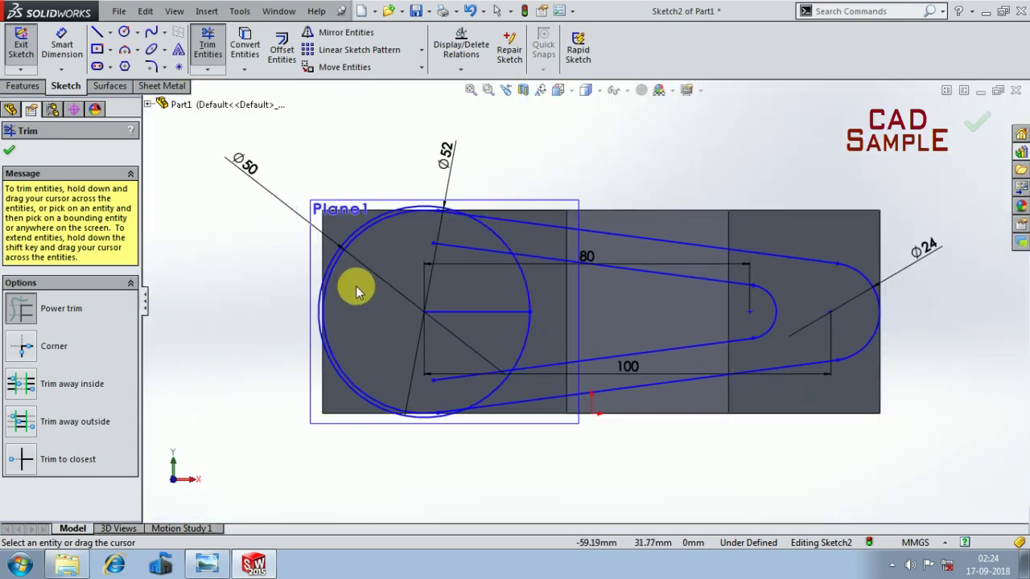
{"action": "scroll", "coordinate": [477, 282], "scroll_direction": "down", "scroll_amount": 2}
{"action": "scroll", "coordinate": [478, 282], "scroll_direction": "down", "scroll_amount": 2}
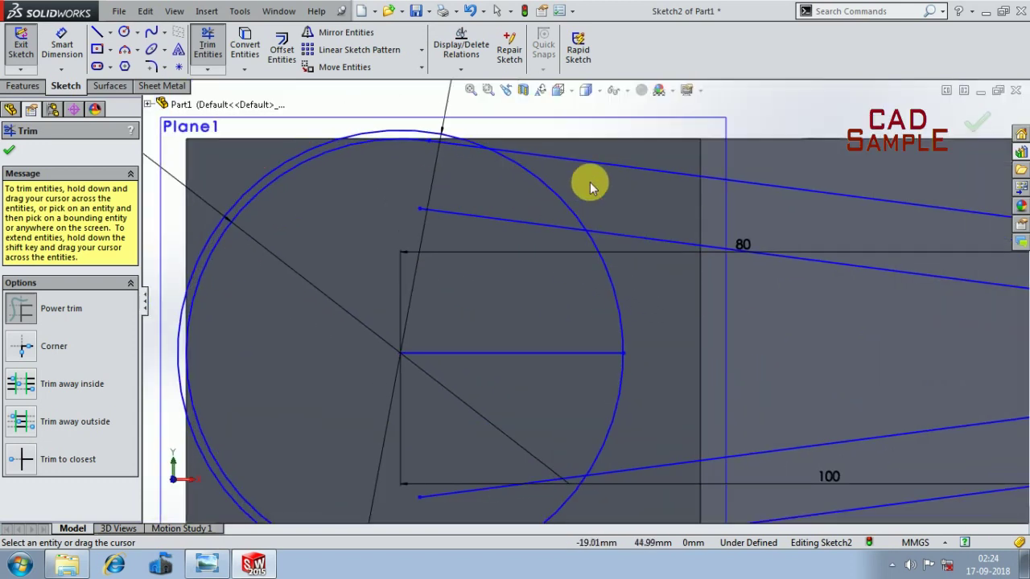
{"action": "mouse_move", "coordinate": [523, 244]}
{"action": "left_mouse_down"}
{"action": "mouse_move", "coordinate": [545, 283]}
{"action": "mouse_move", "coordinate": [525, 381]}
{"action": "left_mouse_up"}
{"action": "scroll", "coordinate": [497, 388], "scroll_direction": "up", "scroll_amount": 3}
{"action": "scroll", "coordinate": [515, 338], "scroll_direction": "down", "scroll_amount": 1}
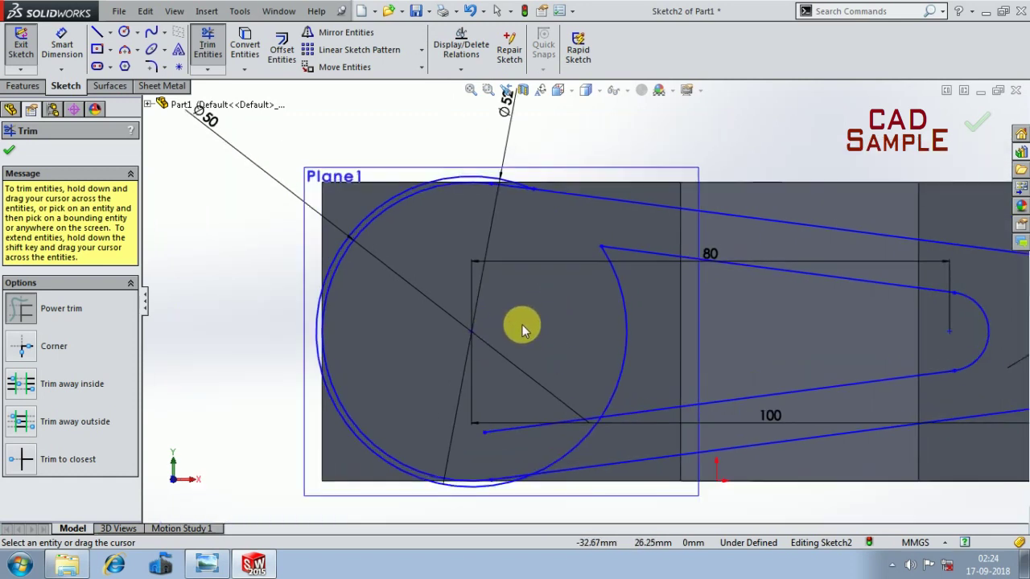
{"action": "scroll", "coordinate": [467, 188], "scroll_direction": "down", "scroll_amount": 2}
{"action": "scroll", "coordinate": [531, 199], "scroll_direction": "down", "scroll_amount": 2}
{"action": "scroll", "coordinate": [535, 193], "scroll_direction": "down", "scroll_amount": 2}
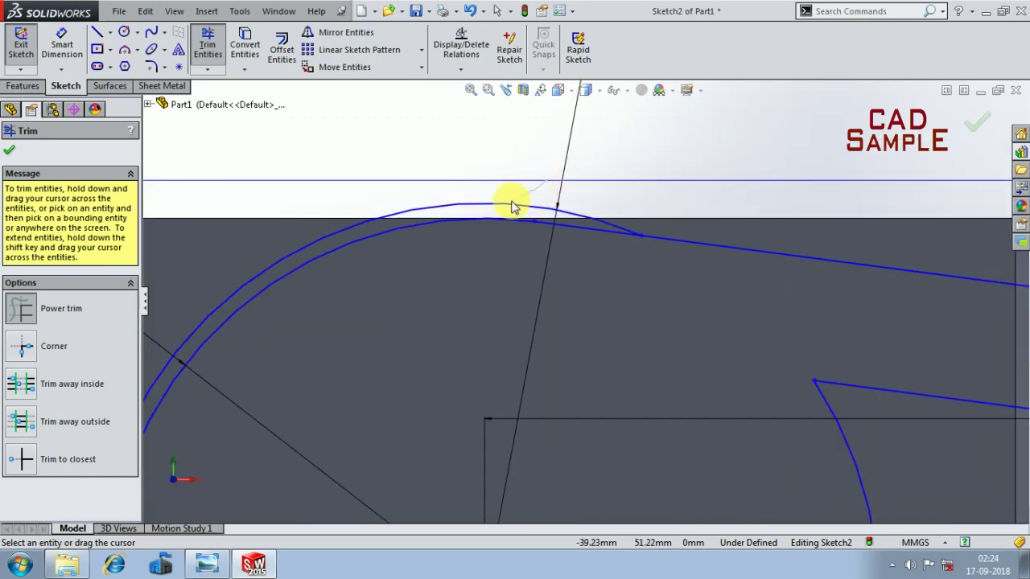
{"action": "scroll", "coordinate": [451, 203], "scroll_direction": "up", "scroll_amount": 2}
{"action": "scroll", "coordinate": [475, 225], "scroll_direction": "up", "scroll_amount": 1}
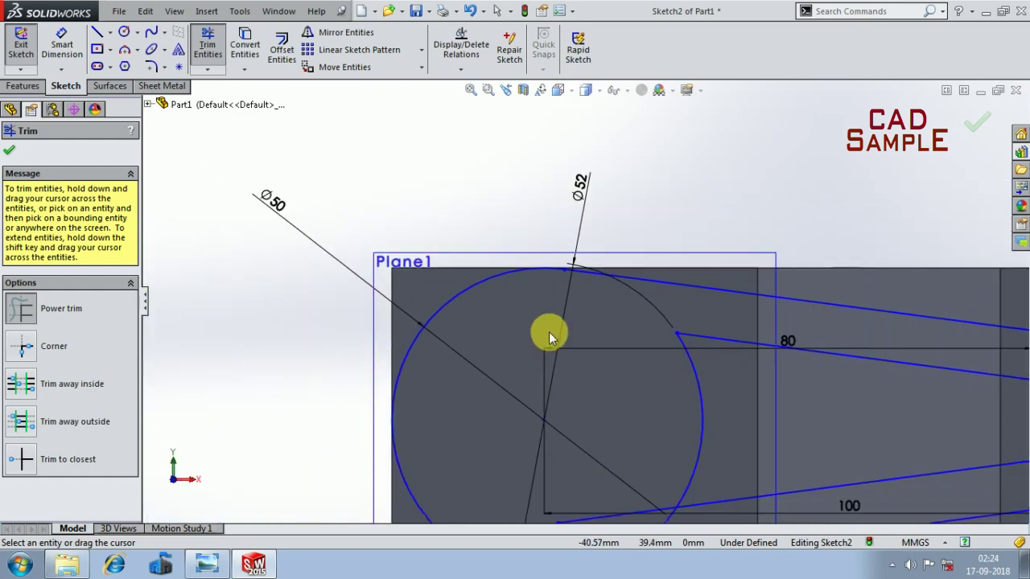
{"action": "scroll", "coordinate": [580, 386], "scroll_direction": "up", "scroll_amount": 2}
{"action": "scroll", "coordinate": [604, 432], "scroll_direction": "down", "scroll_amount": 2}
{"action": "scroll", "coordinate": [639, 306], "scroll_direction": "down", "scroll_amount": 2}
{"action": "scroll", "coordinate": [696, 202], "scroll_direction": "up", "scroll_amount": 3}
{"action": "scroll", "coordinate": [696, 202], "scroll_direction": "down", "scroll_amount": 1}
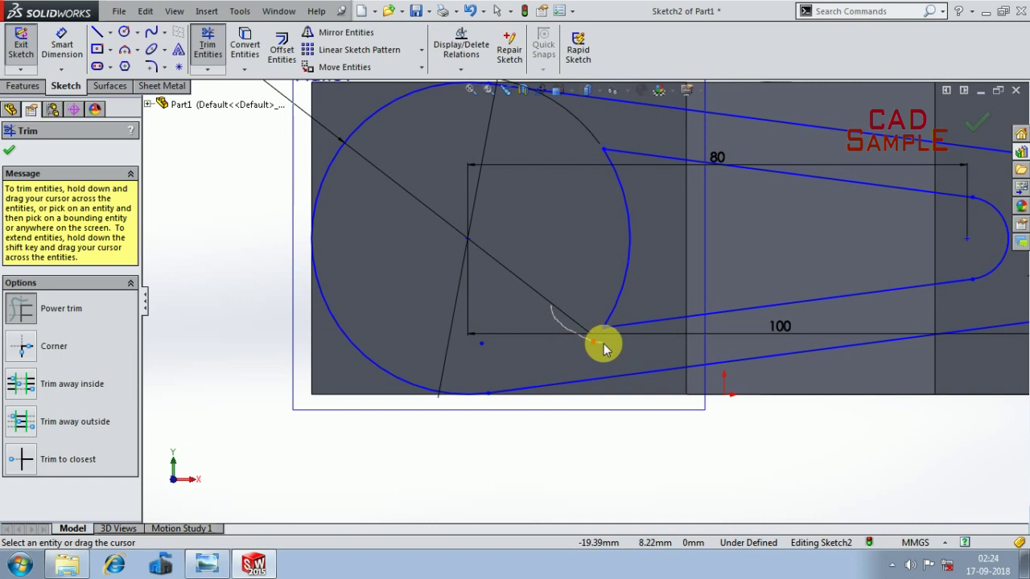
{"action": "scroll", "coordinate": [506, 352], "scroll_direction": "up", "scroll_amount": 1}
{"action": "scroll", "coordinate": [611, 322], "scroll_direction": "up", "scroll_amount": 3}
{"action": "scroll", "coordinate": [747, 249], "scroll_direction": "down", "scroll_amount": 2}
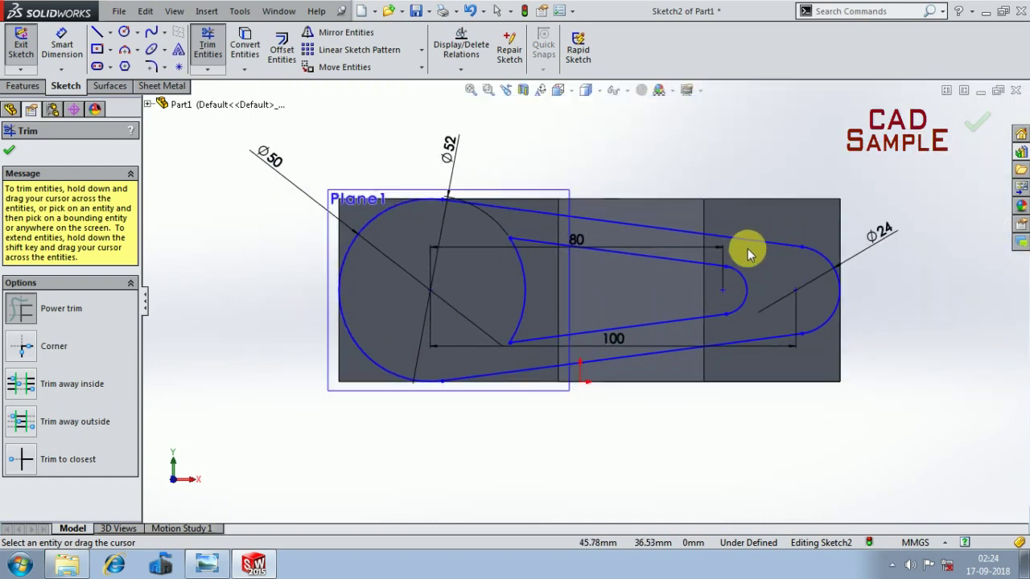
{"action": "scroll", "coordinate": [747, 249], "scroll_direction": "down", "scroll_amount": 2}
{"action": "scroll", "coordinate": [552, 287], "scroll_direction": "up", "scroll_amount": 1}
{"action": "scroll", "coordinate": [423, 309], "scroll_direction": "up", "scroll_amount": 2}
{"action": "scroll", "coordinate": [322, 320], "scroll_direction": "down", "scroll_amount": 2}
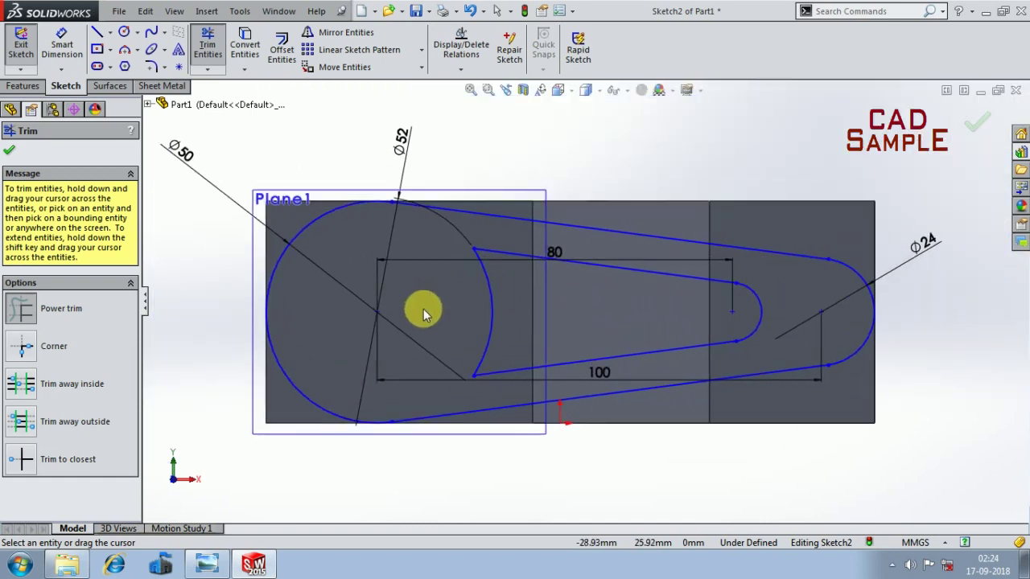
{"action": "key", "text": "Escape"}
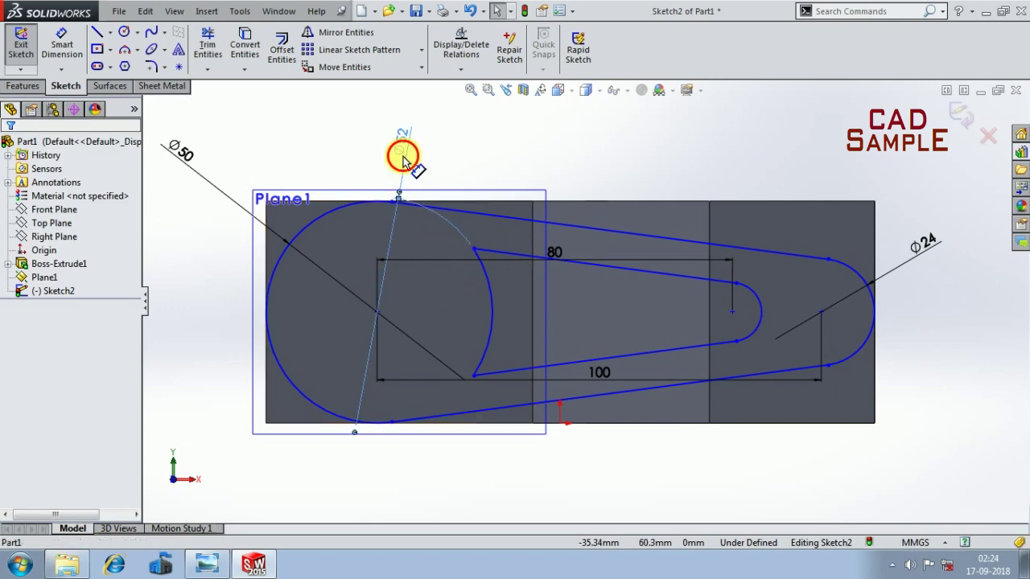
- Select and delete the Ø52, Ø50, 80, 100 and Ø24 dimensions in Sketch2
{"action": "left_click", "coordinate": [401, 145]}
{"action": "left_click", "coordinate": [187, 158], "text": "ctrl"}
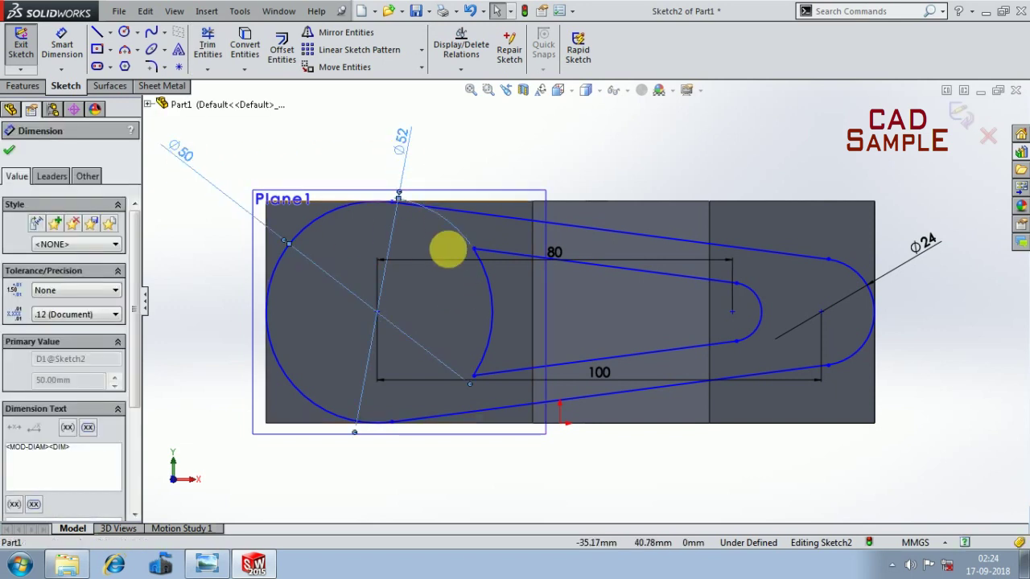
{"action": "left_click", "coordinate": [555, 254], "text": "ctrl"}
{"action": "left_click", "coordinate": [597, 370], "text": "ctrl"}
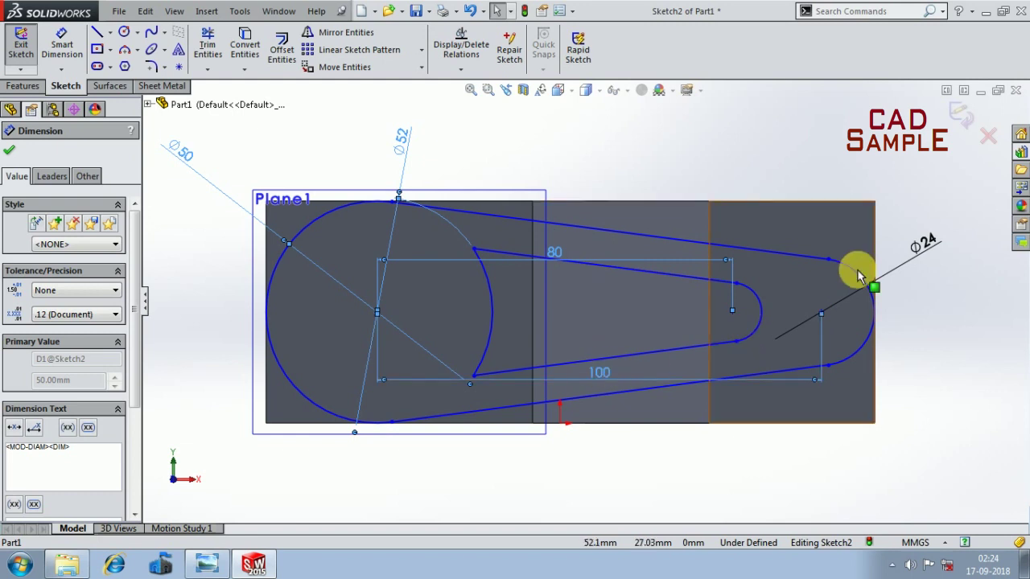
{"action": "left_click", "coordinate": [931, 252], "text": "ctrl"}
{"action": "key", "text": "Delete"}
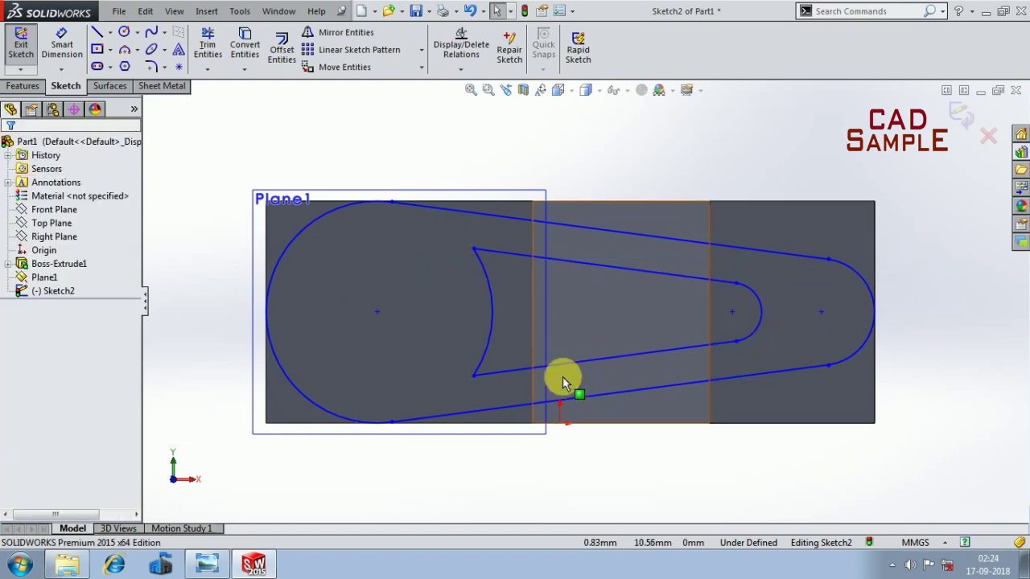
{"action": "scroll", "coordinate": [560, 370], "scroll_direction": "down", "scroll_amount": 3}
{"action": "scroll", "coordinate": [580, 374], "scroll_direction": "up", "scroll_amount": 1}
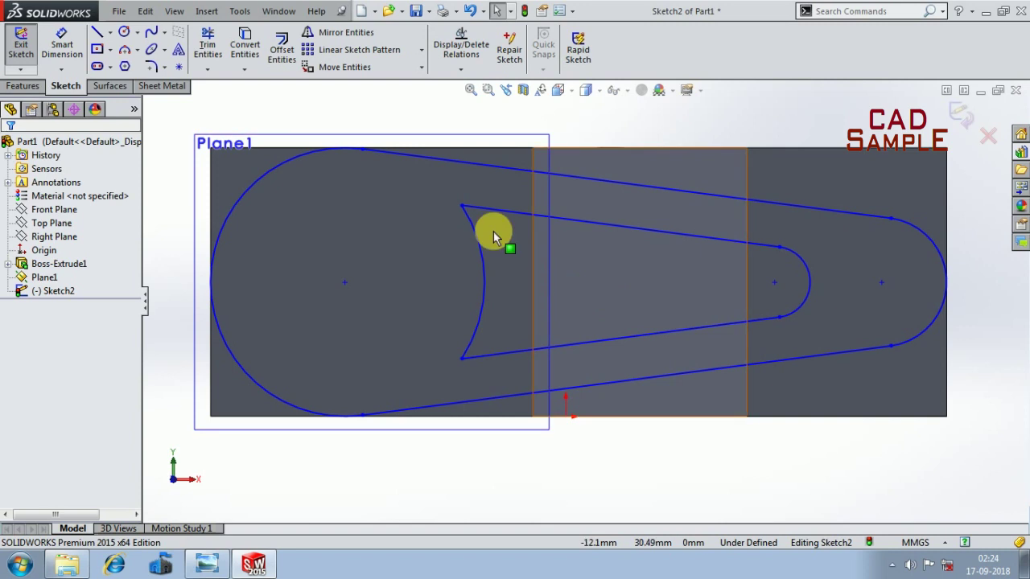
- Look up the fillet callout on the reference drawing in Photo Viewer, then return to SOLIDWORKS
{"action": "left_click", "coordinate": [150, 69]}
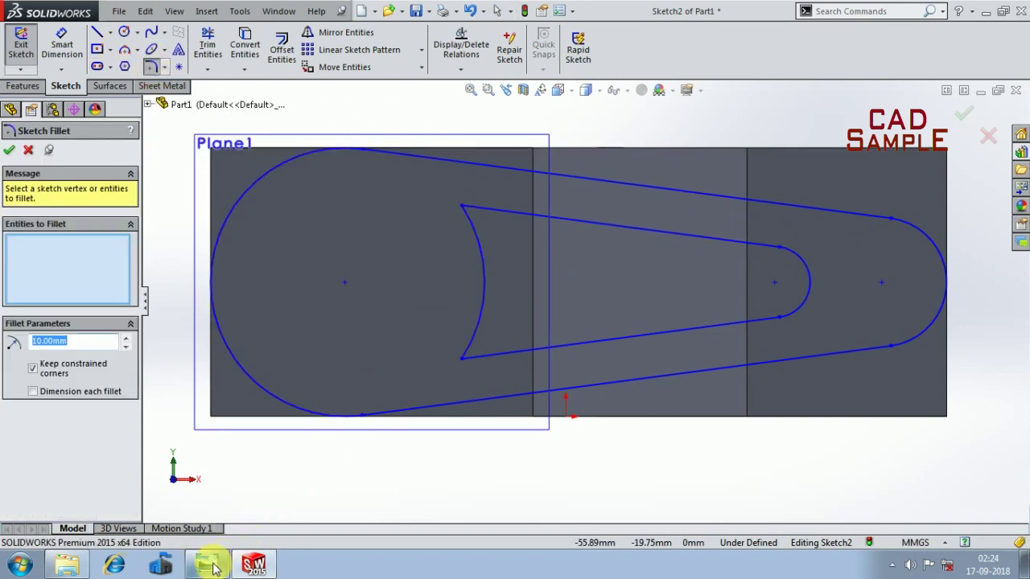
{"action": "left_click", "coordinate": [209, 565]}
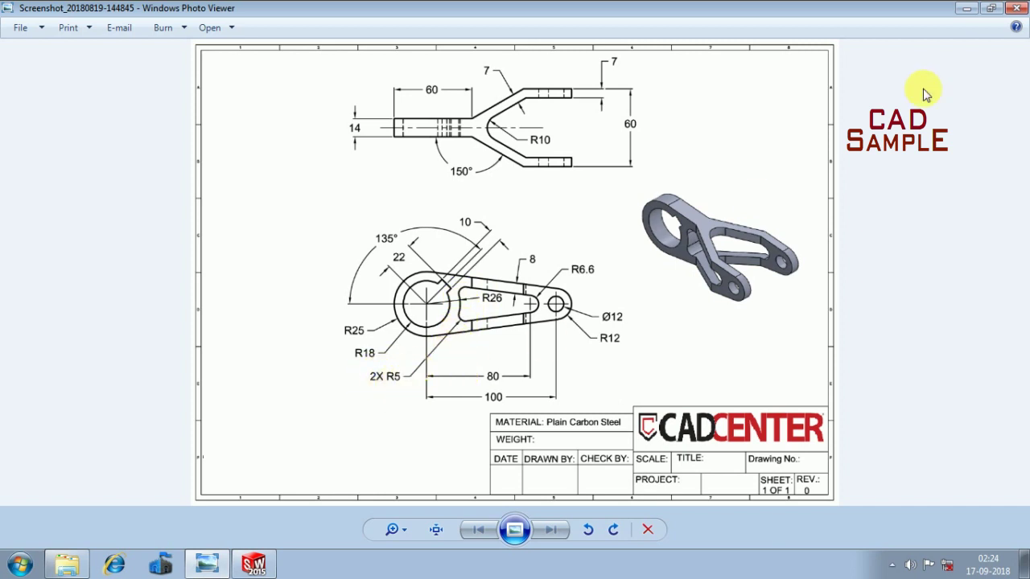
{"action": "left_click", "coordinate": [972, 9]}
{"action": "scroll", "coordinate": [506, 345], "scroll_direction": "down", "scroll_amount": 3}
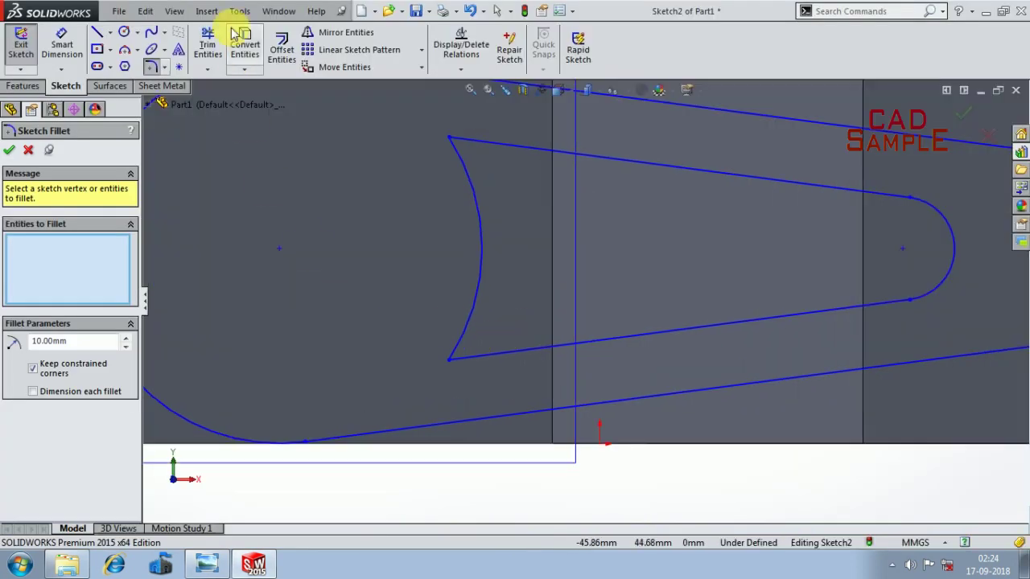
- Round the upper and lower left corners of the inner tapered slot with R5 sketch fillets
{"action": "left_click", "coordinate": [473, 313]}
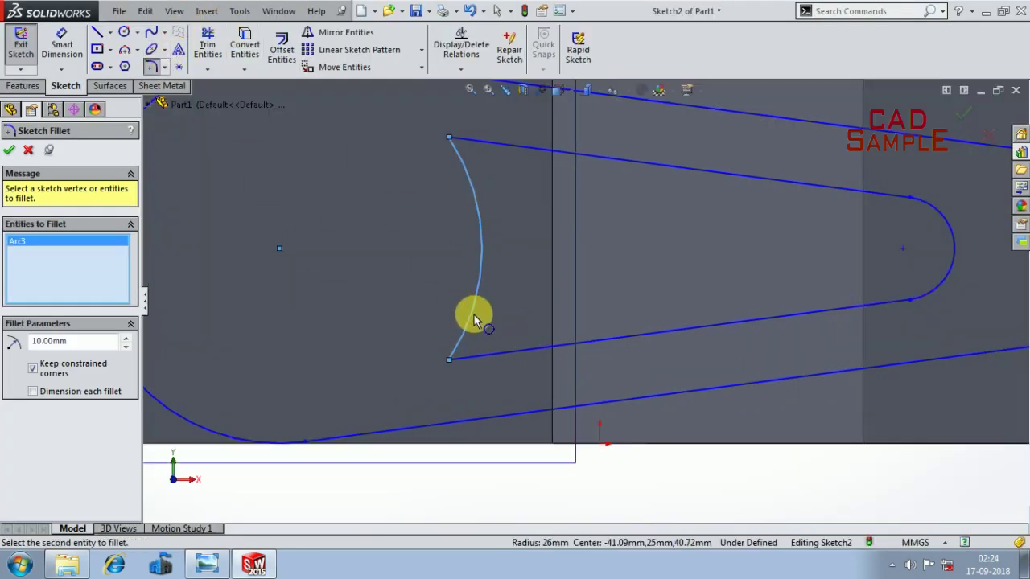
{"action": "left_click", "coordinate": [481, 359]}
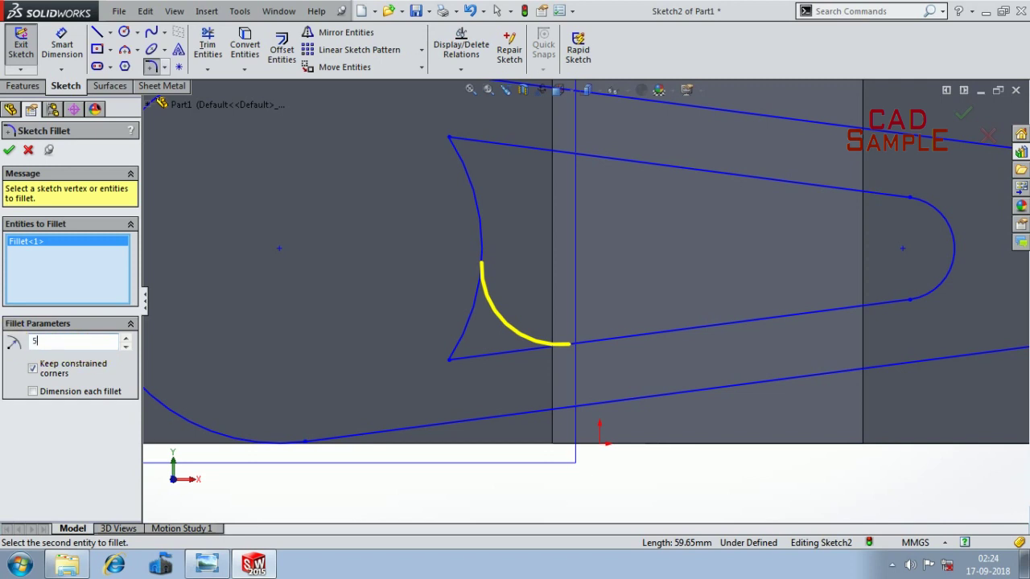
{"action": "left_click", "coordinate": [449, 143]}
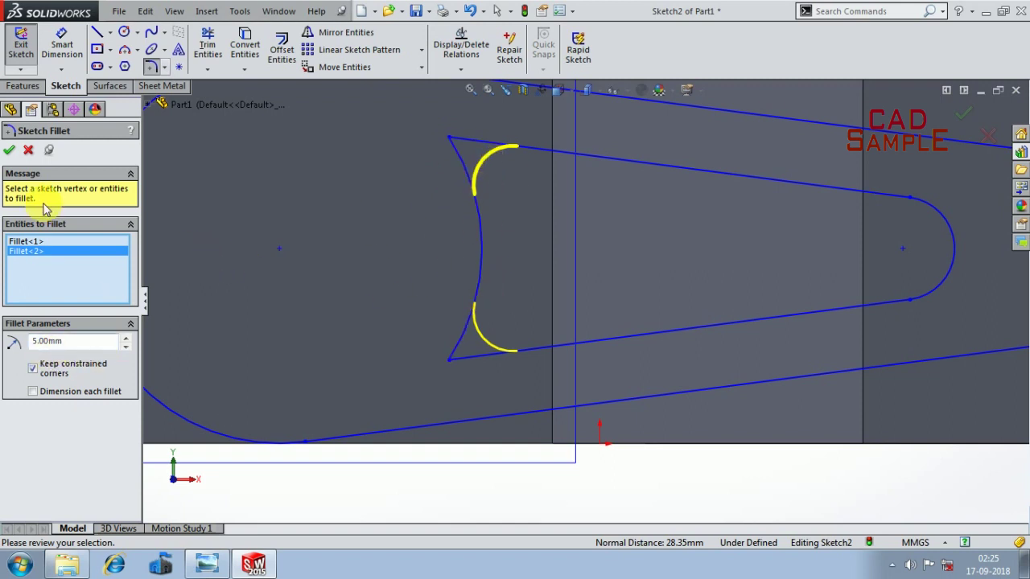
{"action": "left_click", "coordinate": [9, 150]}
{"action": "scroll", "coordinate": [460, 287], "scroll_direction": "up", "scroll_amount": 3}
{"action": "scroll", "coordinate": [563, 310], "scroll_direction": "up", "scroll_amount": 2}
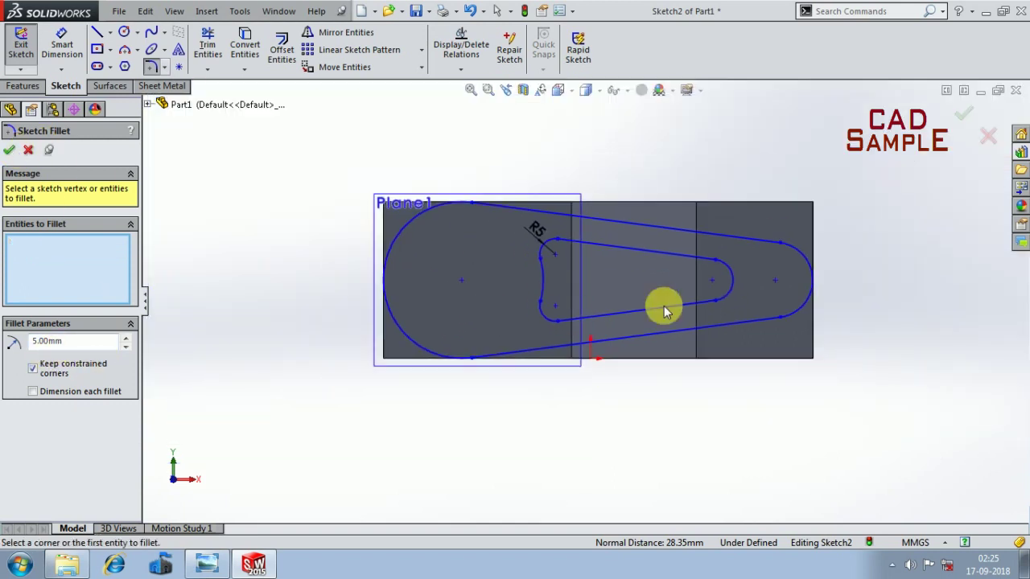
{"action": "scroll", "coordinate": [711, 295], "scroll_direction": "down", "scroll_amount": 3}
{"action": "scroll", "coordinate": [708, 294], "scroll_direction": "up", "scroll_amount": 3}
{"action": "scroll", "coordinate": [502, 288], "scroll_direction": "down", "scroll_amount": 2}
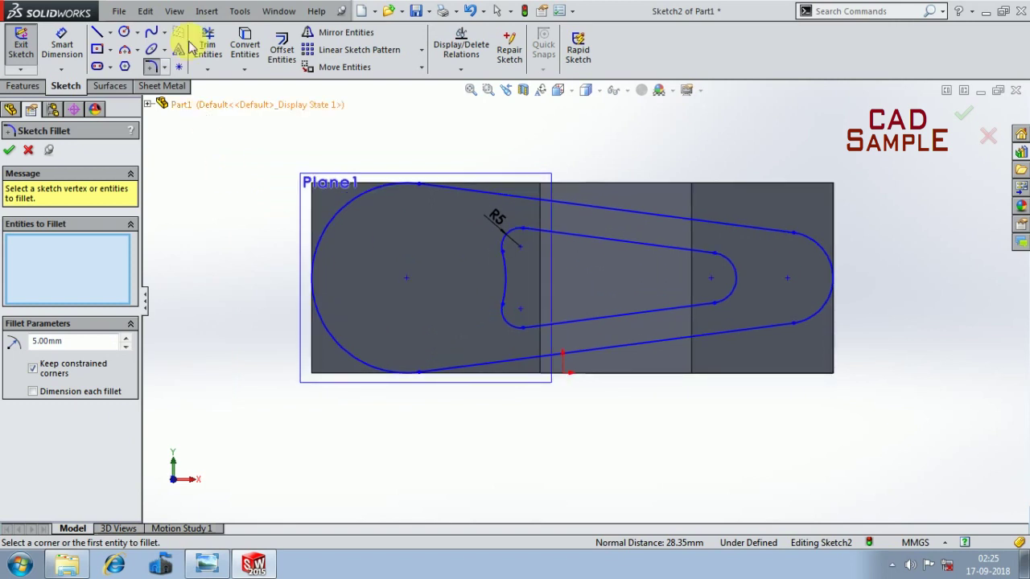
{"action": "left_click", "coordinate": [125, 32]}
- Draw a Ø12 circle centred on the slot's right-end arc, then bring up the reference drawing
{"action": "scroll", "coordinate": [789, 295], "scroll_direction": "down", "scroll_amount": 2}
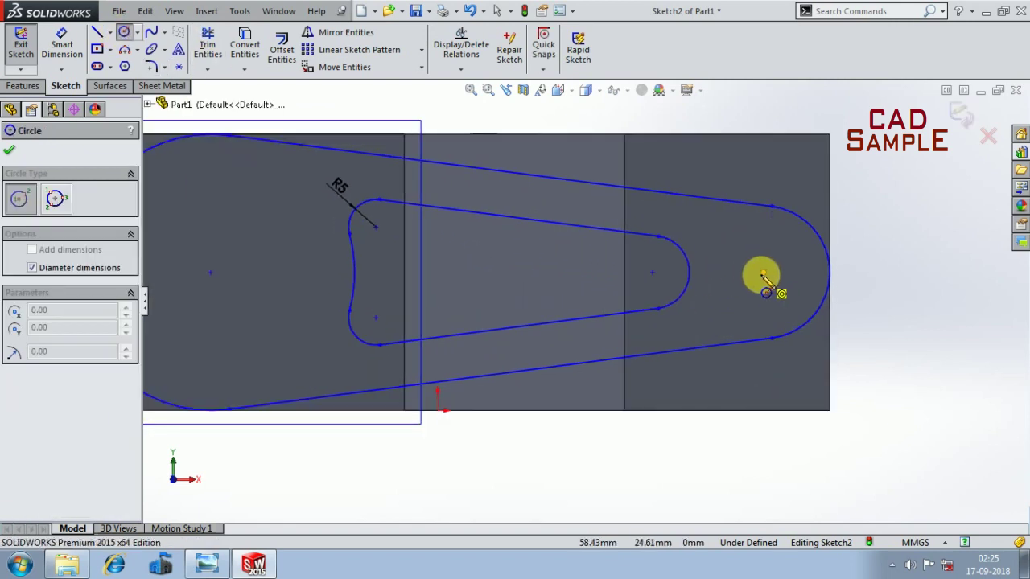
{"action": "left_click", "coordinate": [762, 274]}
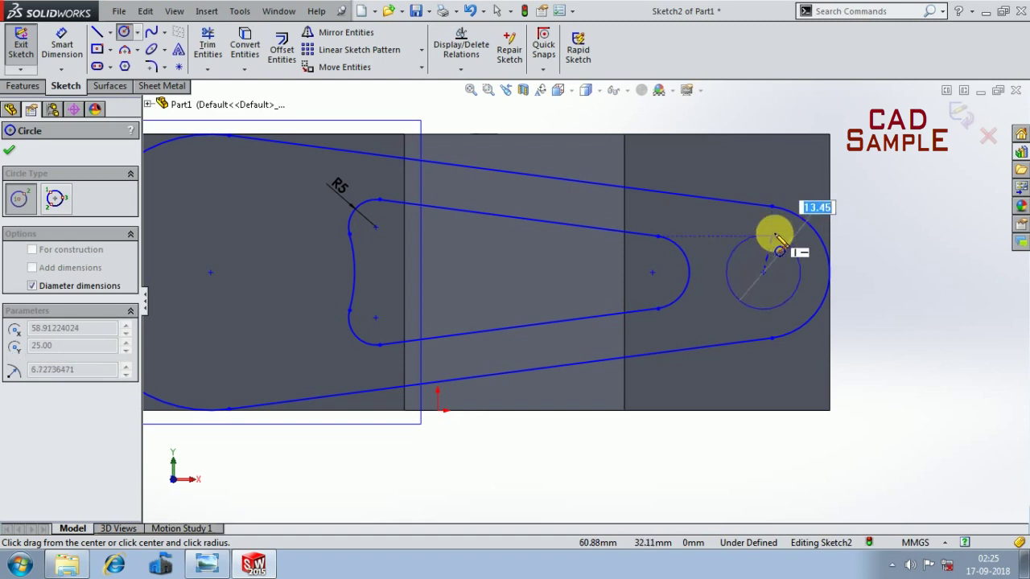
{"action": "type", "text": "12"}
{"action": "key", "text": "Return"}
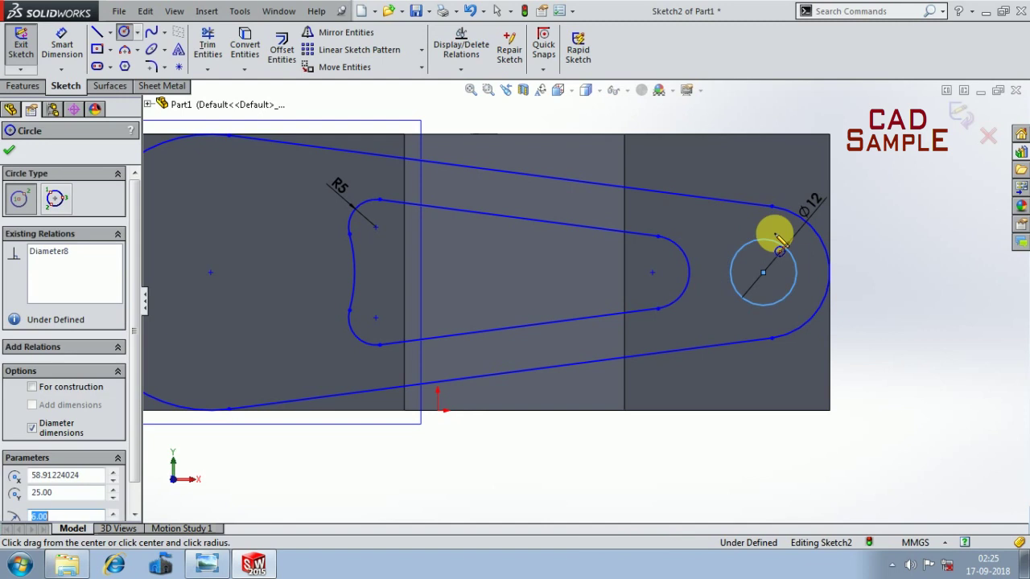
{"action": "key", "text": "Escape"}
{"action": "key", "text": "f"}
{"action": "scroll", "coordinate": [241, 276], "scroll_direction": "down", "scroll_amount": 2}
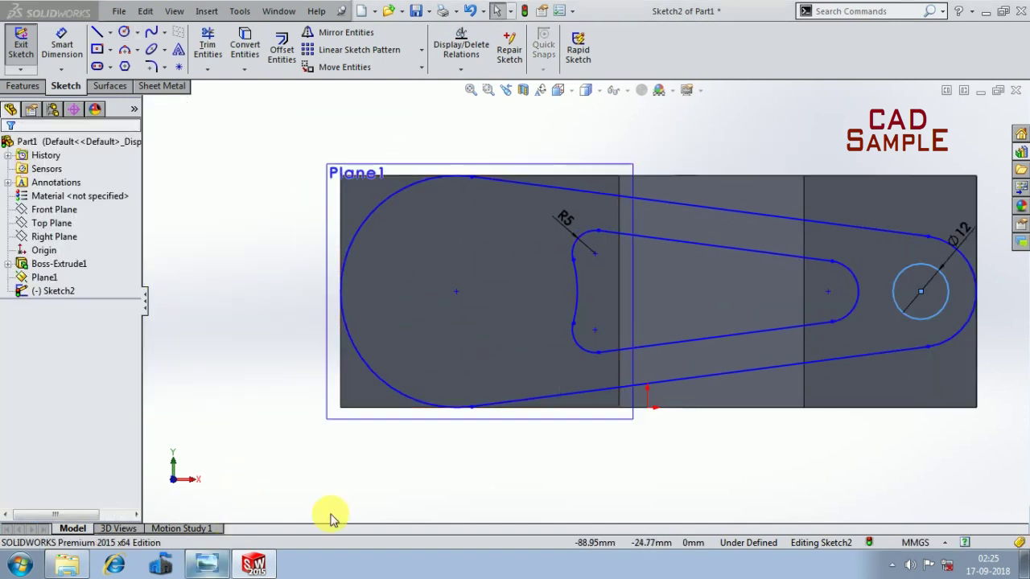
{"action": "left_click", "coordinate": [208, 566]}
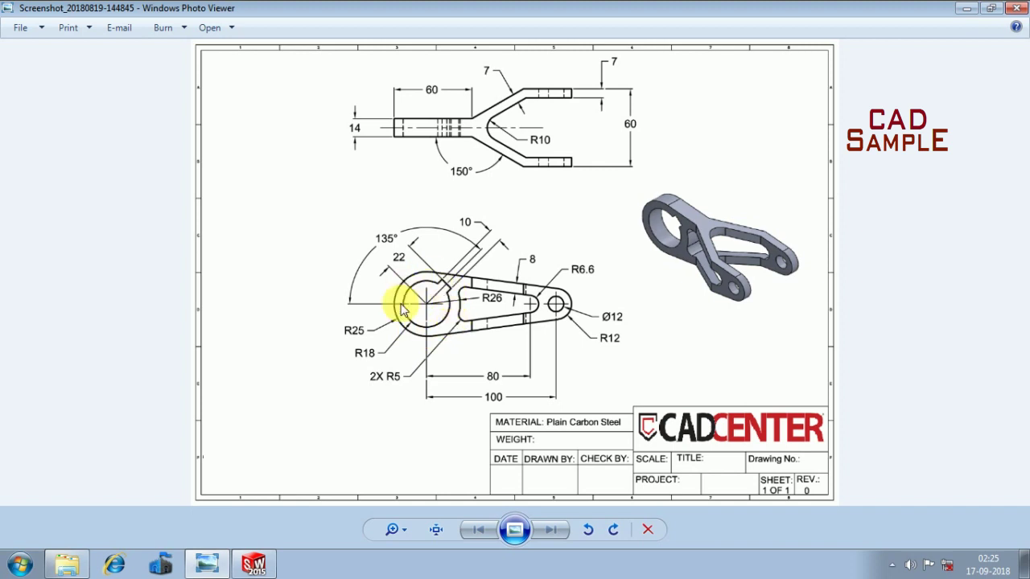
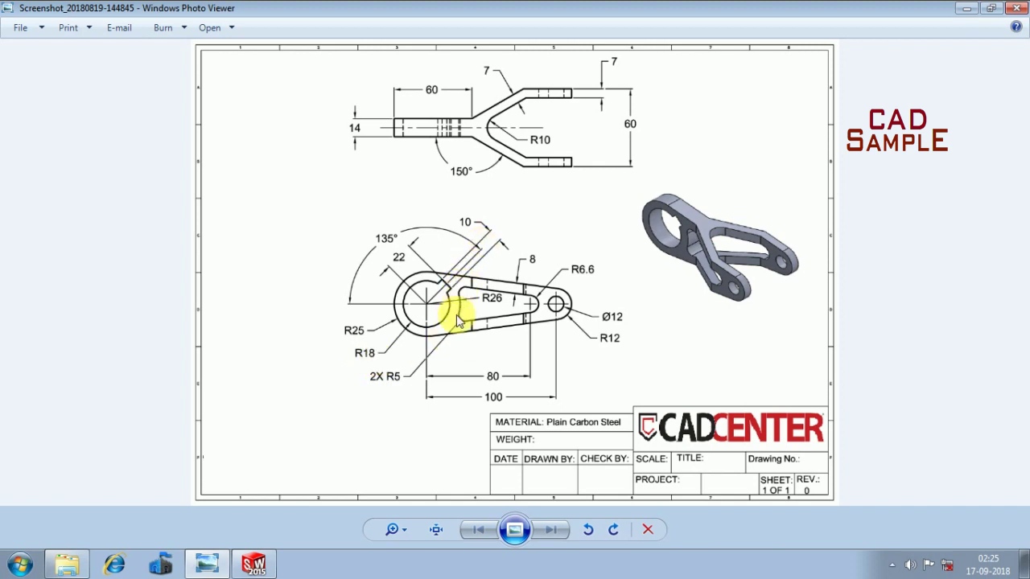
- Draw a Ø36 circle (diameter 2*18) concentric with the lever's large end arc
{"action": "left_click", "coordinate": [966, 10]}
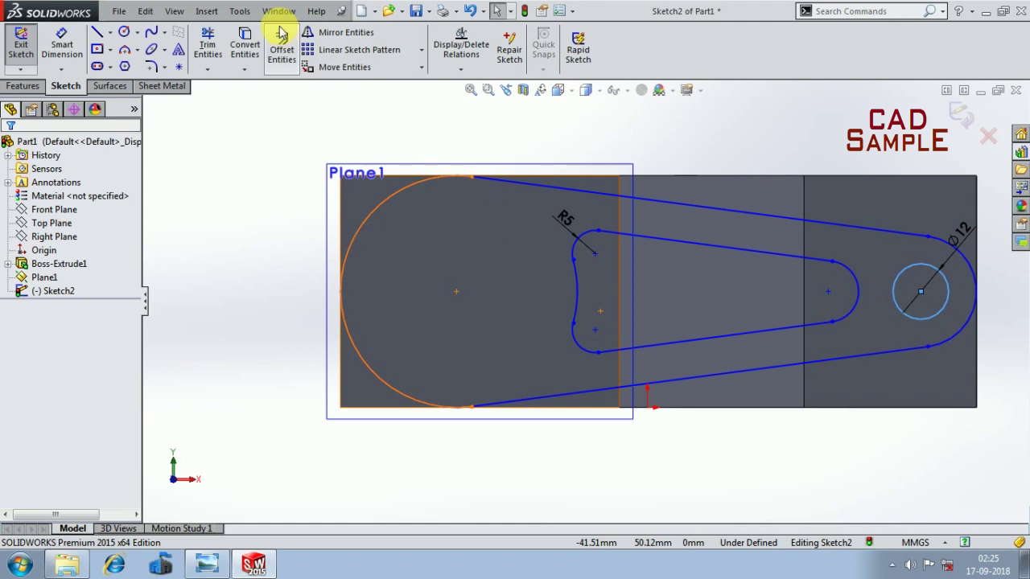
{"action": "left_click", "coordinate": [126, 34]}
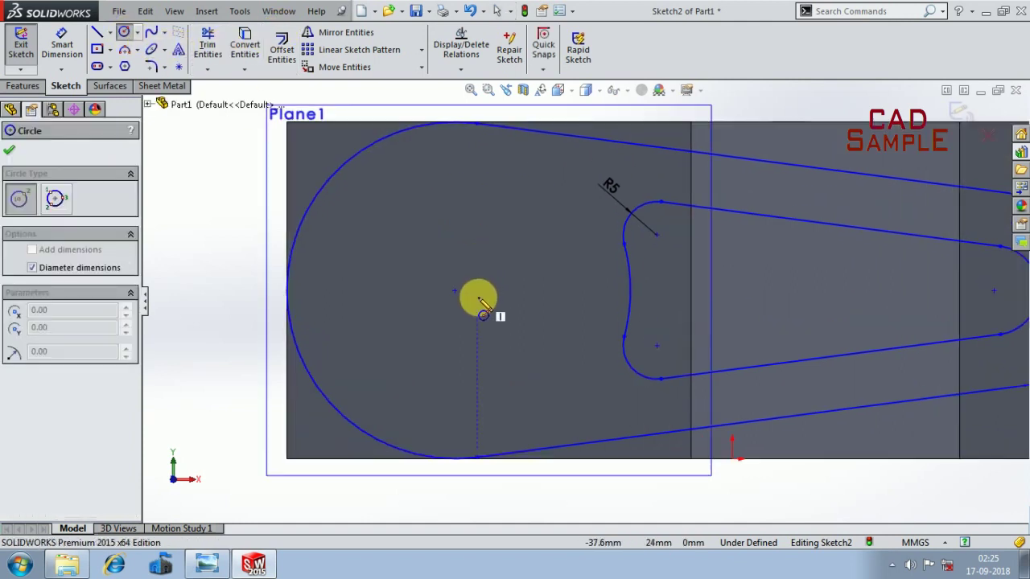
{"action": "scroll", "coordinate": [458, 295], "scroll_direction": "down", "scroll_amount": 2}
{"action": "left_click_drag", "start_coordinate": [456, 291], "coordinate": [486, 210]}
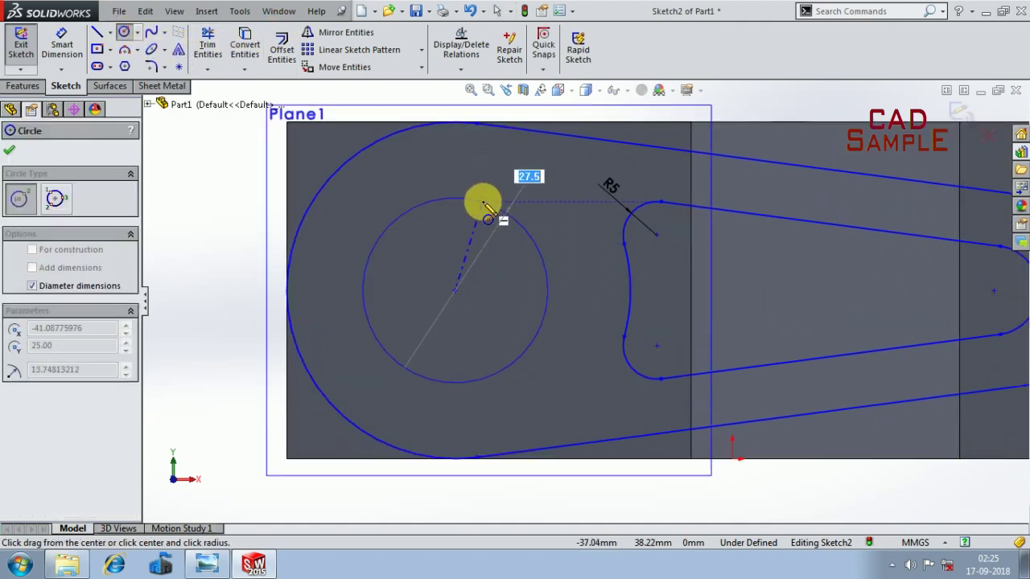
{"action": "type", "text": "2*18"}
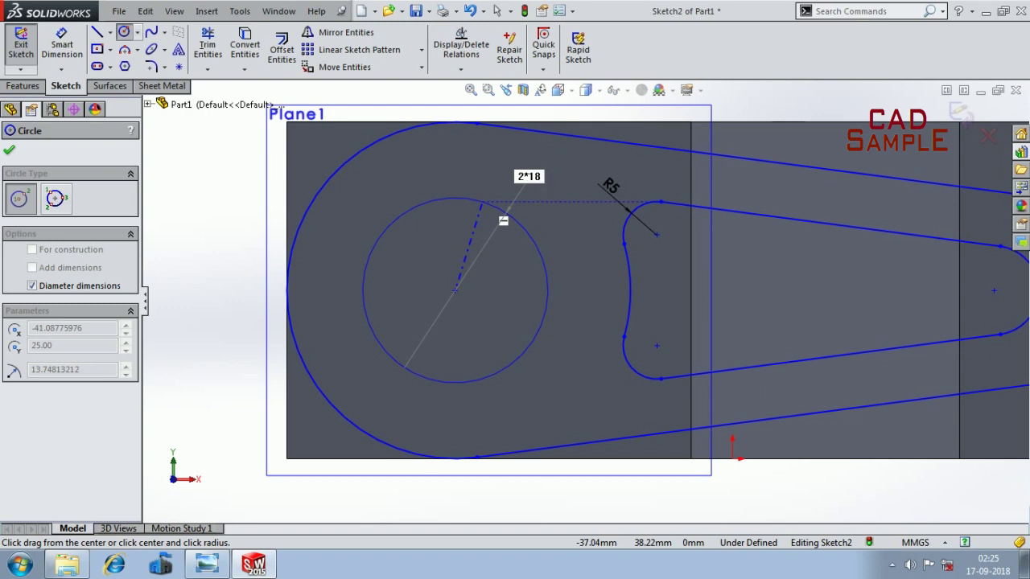
{"action": "key", "text": "Return"}
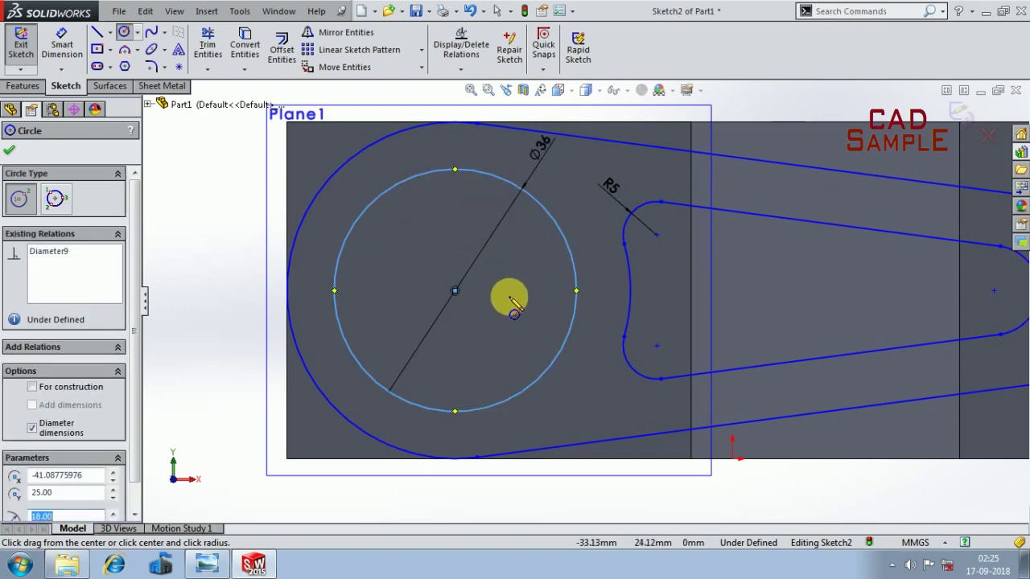
{"action": "key", "text": "Escape"}
{"action": "scroll", "coordinate": [507, 322], "scroll_direction": "up", "scroll_amount": 3}
{"action": "scroll", "coordinate": [592, 273], "scroll_direction": "down", "scroll_amount": 2}
{"action": "left_click", "coordinate": [490, 324]}
{"action": "left_click", "coordinate": [97, 36]}
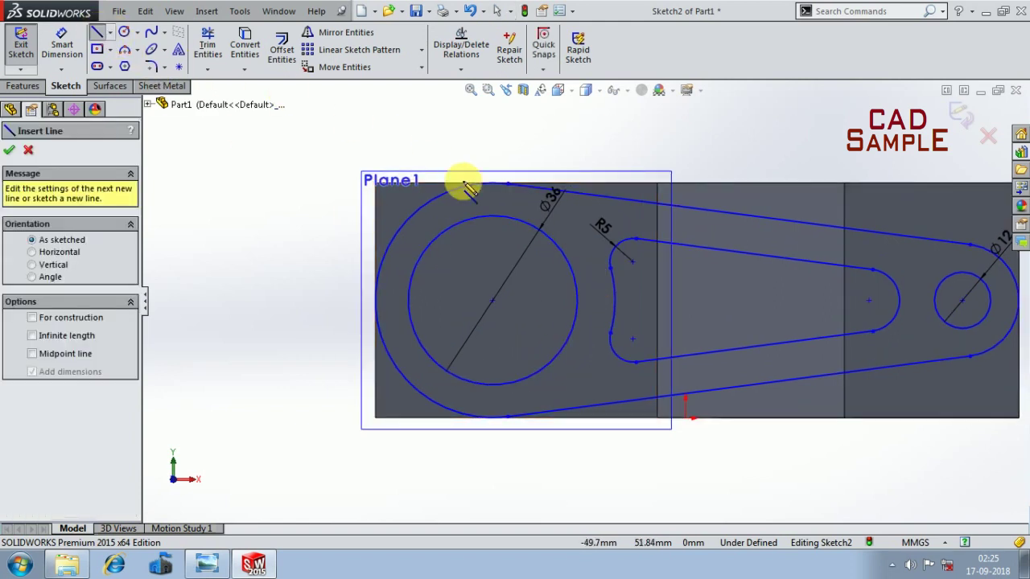
- Draw a line from the Ø36 circle's centre up-right past the top edge, checking the reference drawing
{"action": "mouse_move", "coordinate": [492, 300]}
{"action": "left_mouse_down"}
{"action": "mouse_move", "coordinate": [581, 237]}
{"action": "mouse_move", "coordinate": [636, 140]}
{"action": "left_mouse_up"}
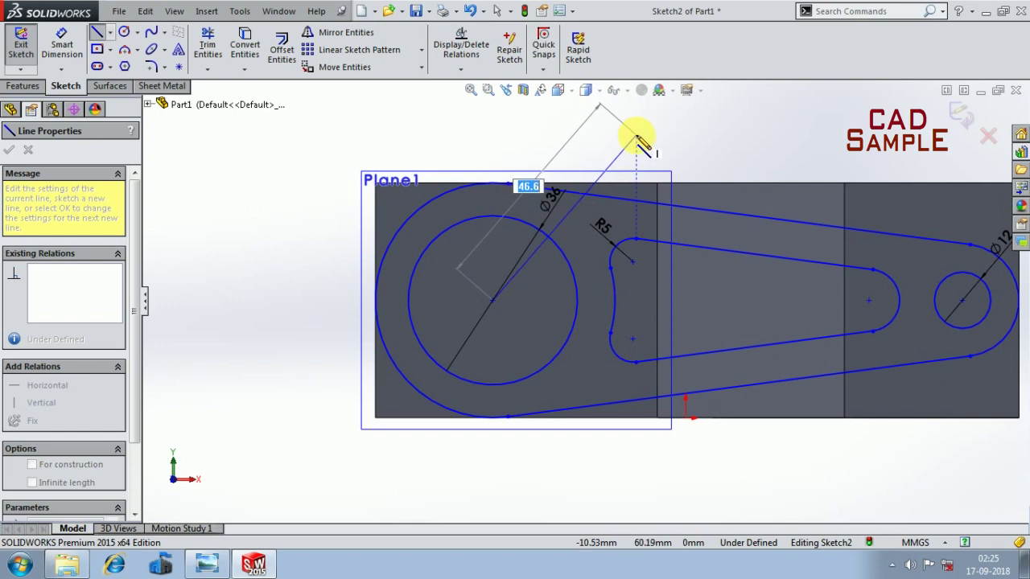
{"action": "left_click_drag", "start_coordinate": [636, 141], "coordinate": [637, 137]}
{"action": "key", "text": "Escape"}
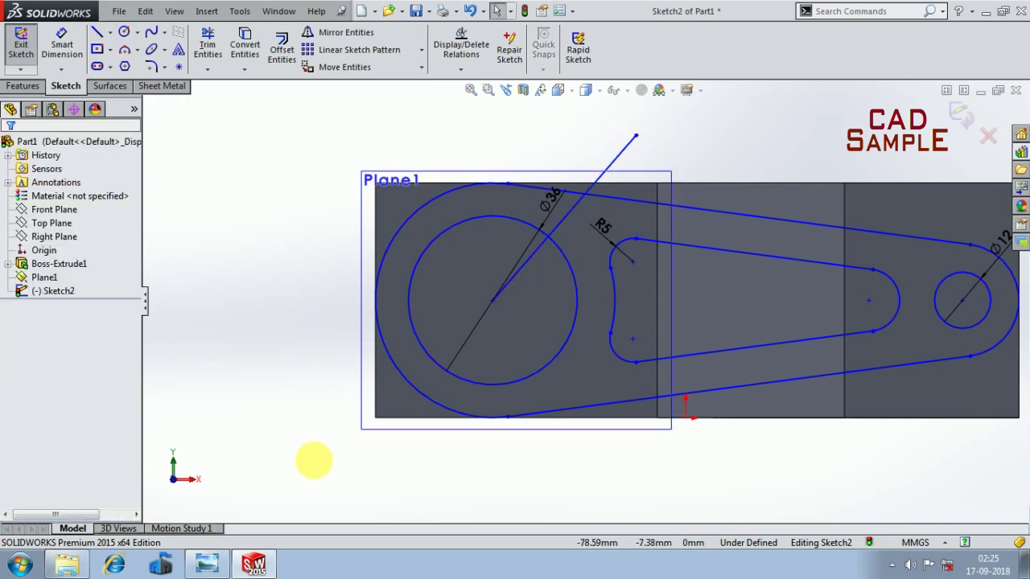
{"action": "left_click", "coordinate": [205, 567]}
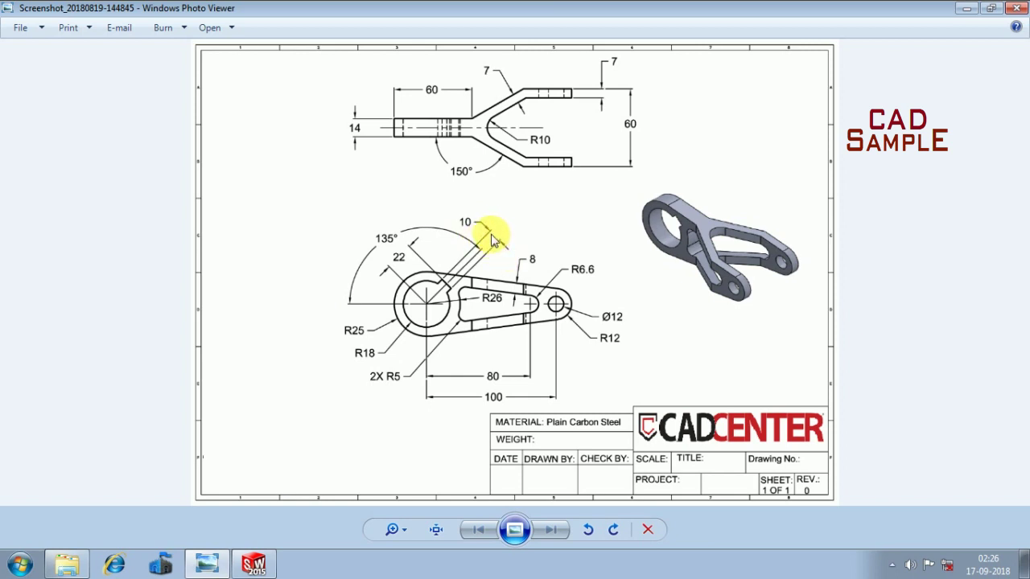
{"action": "left_click", "coordinate": [964, 10]}
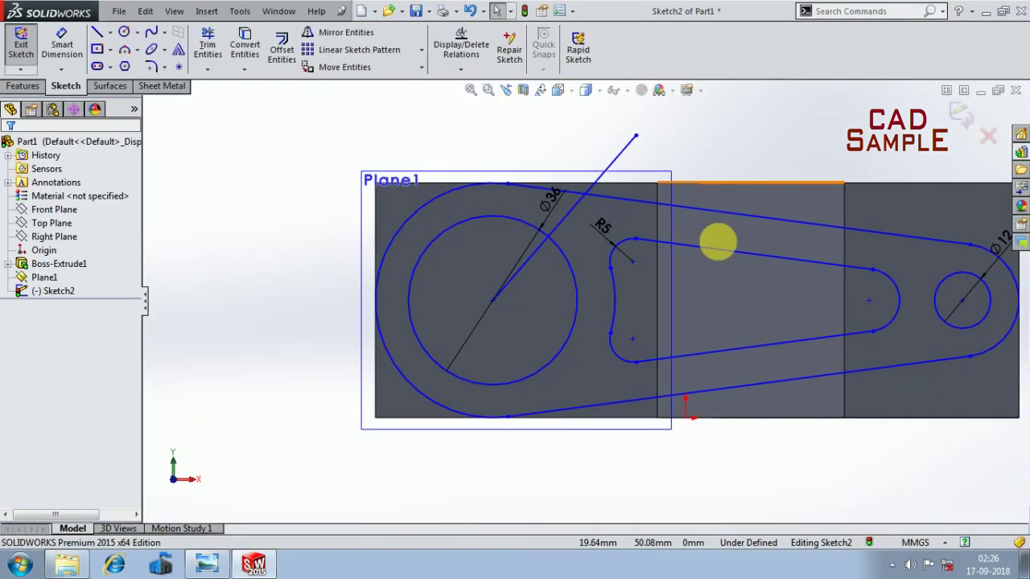
- Draw a short horizontal line leftward from the circle centre, redrawing it once
{"action": "scroll", "coordinate": [535, 269], "scroll_direction": "down", "scroll_amount": 3}
{"action": "scroll", "coordinate": [535, 269], "scroll_direction": "down", "scroll_amount": 3}
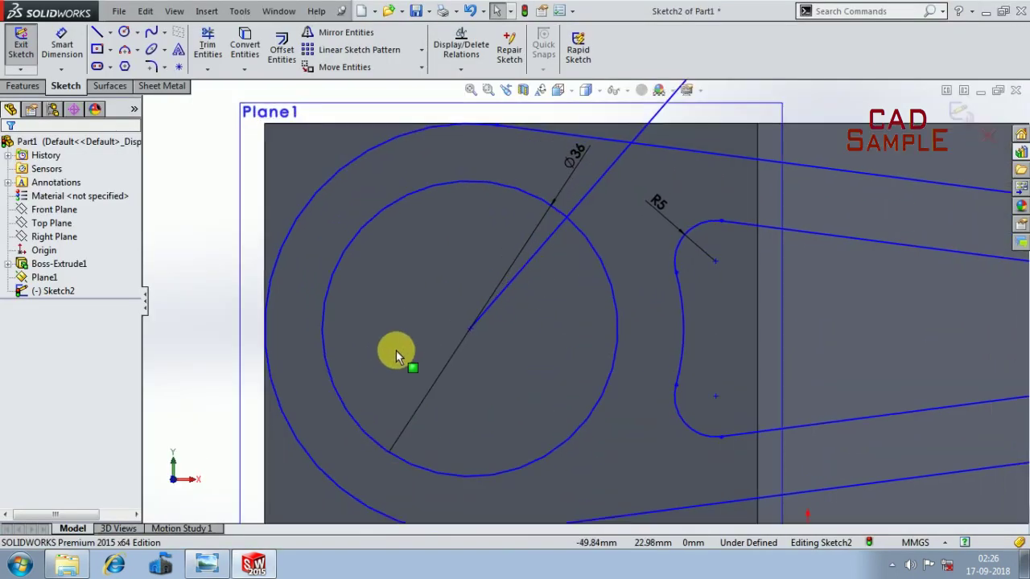
{"action": "left_click", "coordinate": [97, 33]}
{"action": "left_click", "coordinate": [469, 329]}
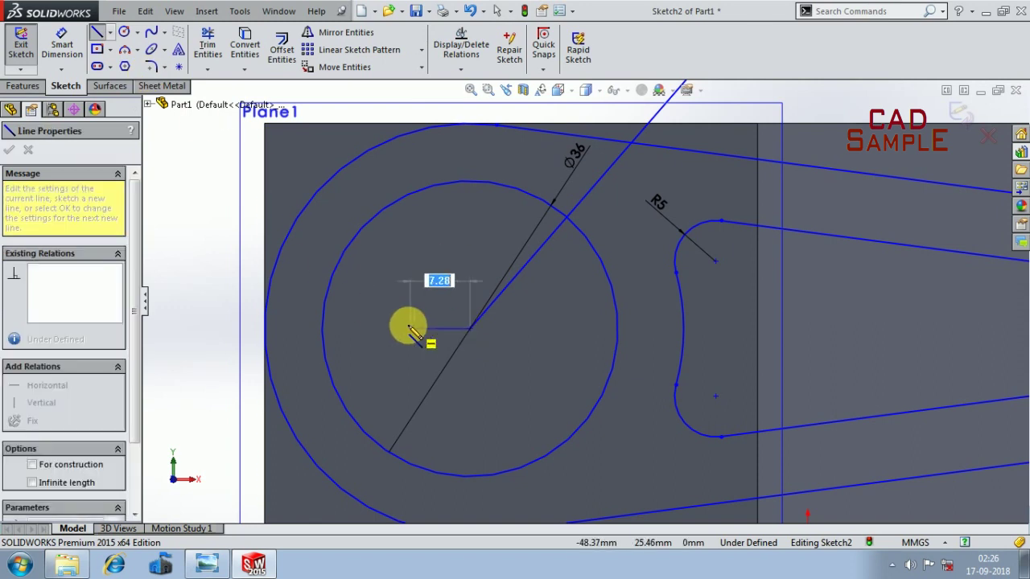
{"action": "left_click", "coordinate": [400, 323]}
{"action": "key", "text": "Escape"}
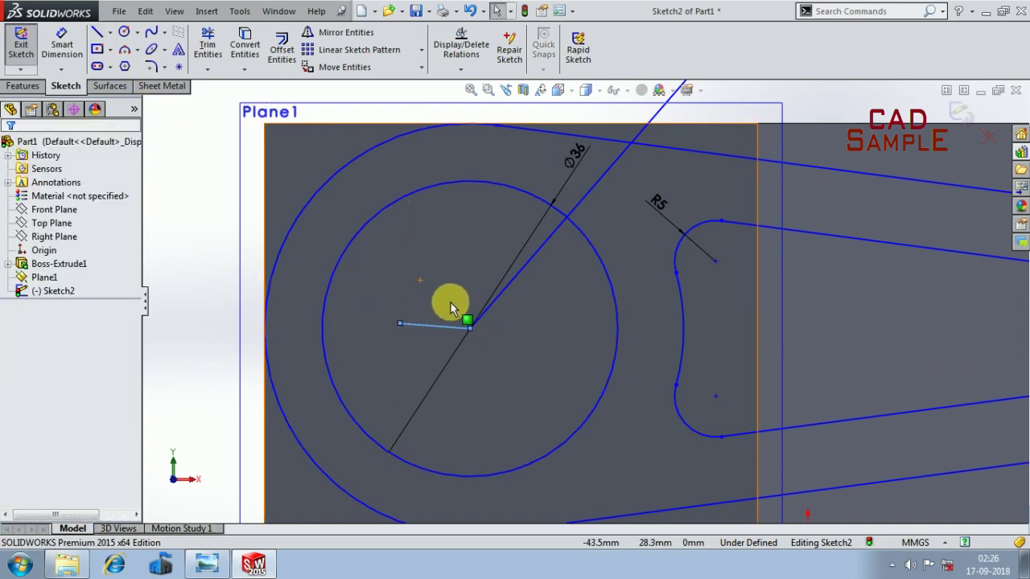
{"action": "key", "text": "Delete"}
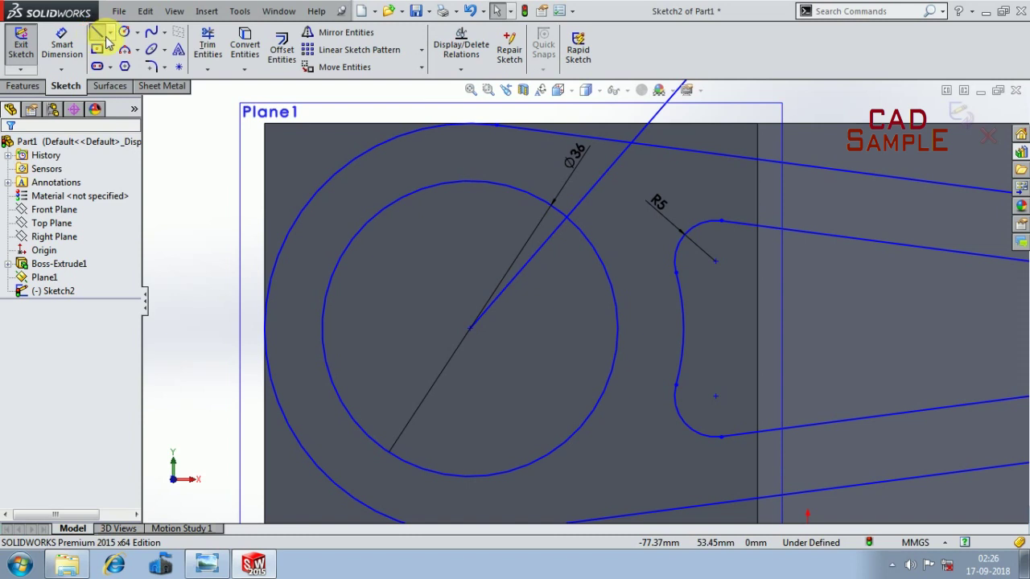
{"action": "left_click", "coordinate": [101, 36]}
{"action": "left_click", "coordinate": [470, 329]}
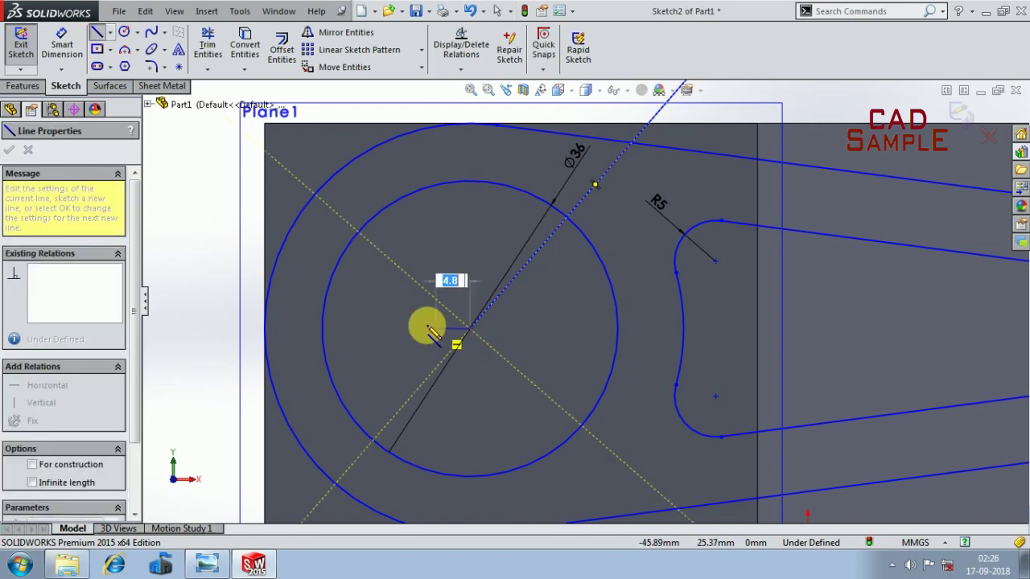
{"action": "left_click", "coordinate": [391, 309]}
{"action": "key", "text": "Escape"}
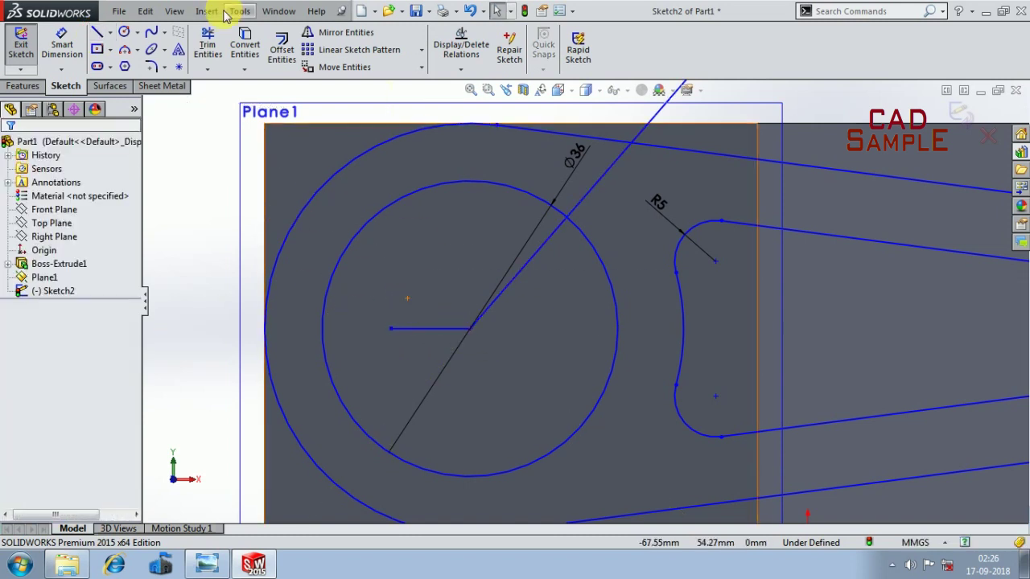
- Dimension the angle between the horizontal and diagonal lines as 135°
{"action": "left_click", "coordinate": [81, 53]}
{"action": "left_click", "coordinate": [437, 328]}
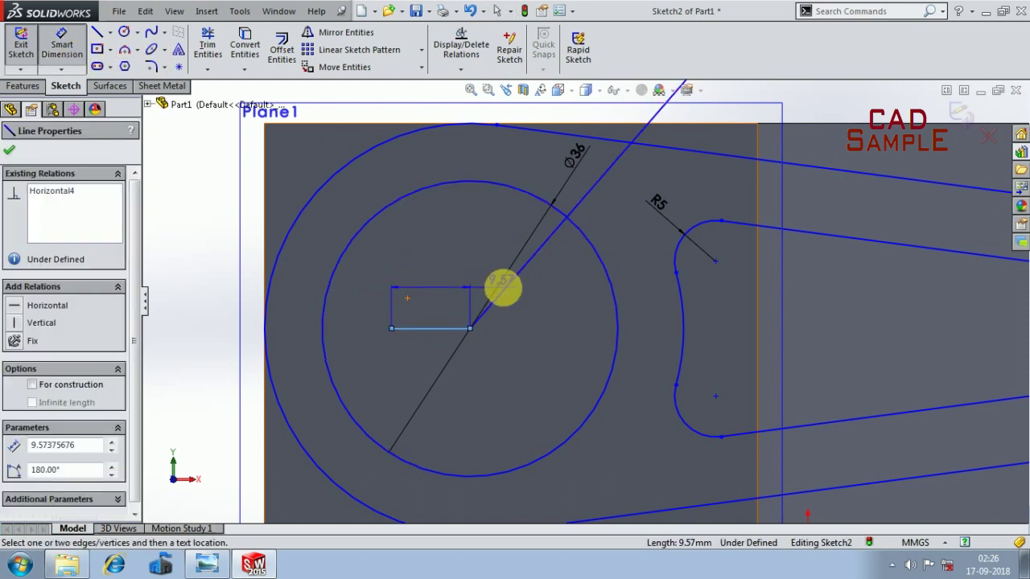
{"action": "left_click", "coordinate": [502, 292]}
{"action": "left_click", "coordinate": [472, 260]}
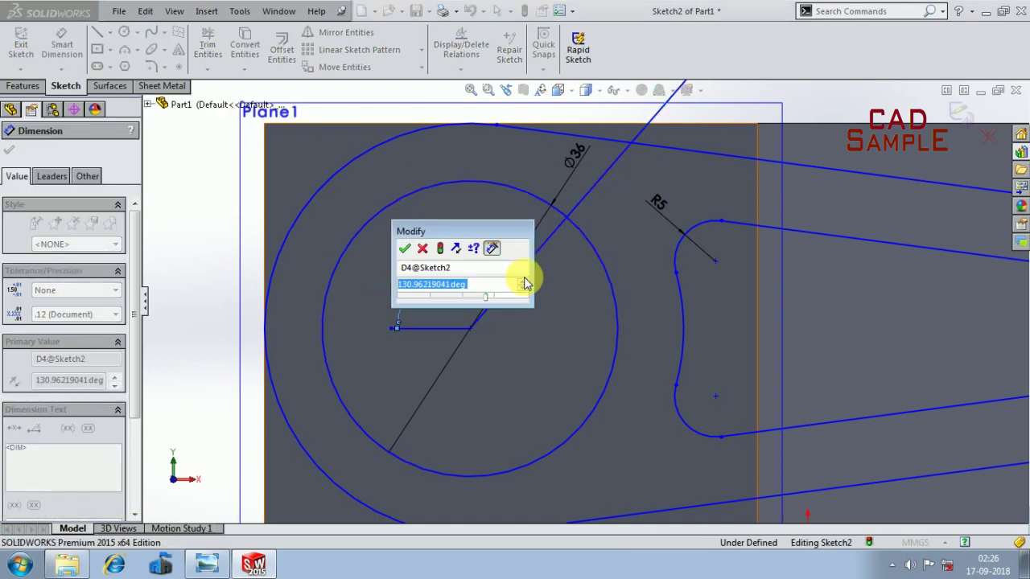
{"action": "type", "text": "135"}
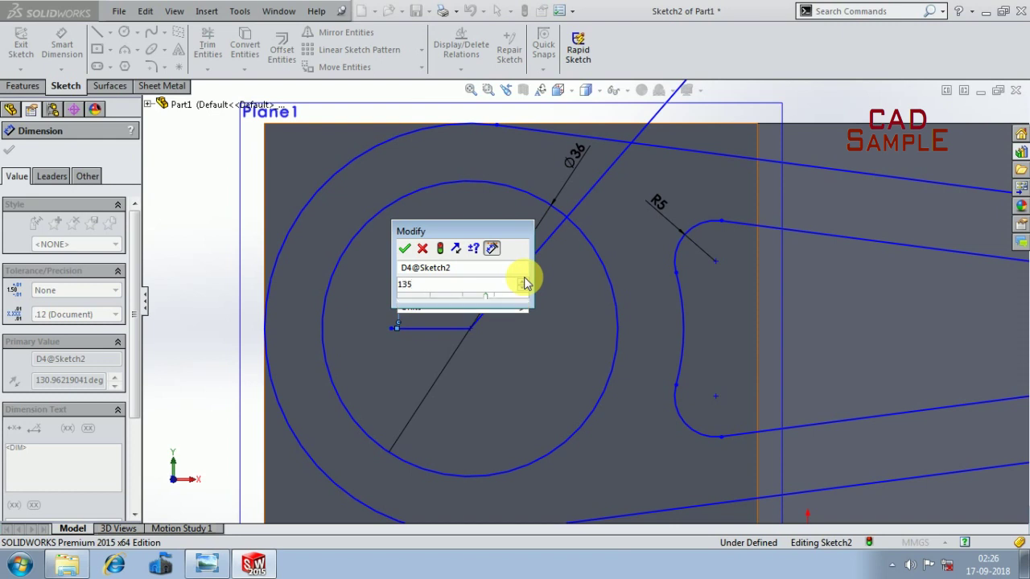
{"action": "key", "text": "Return"}
{"action": "key", "text": "Escape"}
{"action": "scroll", "coordinate": [584, 306], "scroll_direction": "up", "scroll_amount": 3}
{"action": "scroll", "coordinate": [611, 242], "scroll_direction": "down", "scroll_amount": 2}
{"action": "scroll", "coordinate": [542, 295], "scroll_direction": "down", "scroll_amount": 2}
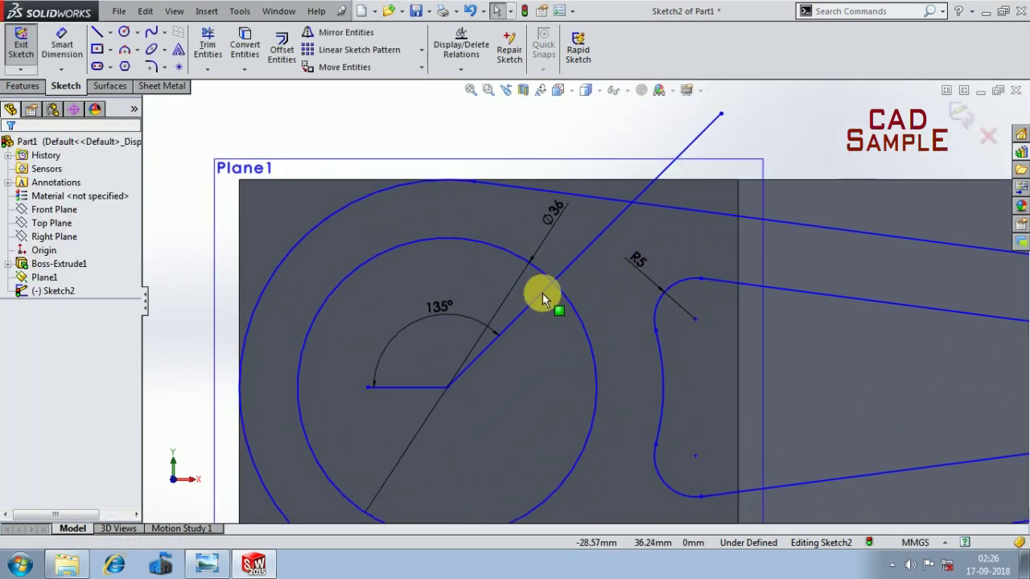
- Offset the diagonal line 5 mm bi-directionally to create both slot edges
{"action": "left_click", "coordinate": [281, 57]}
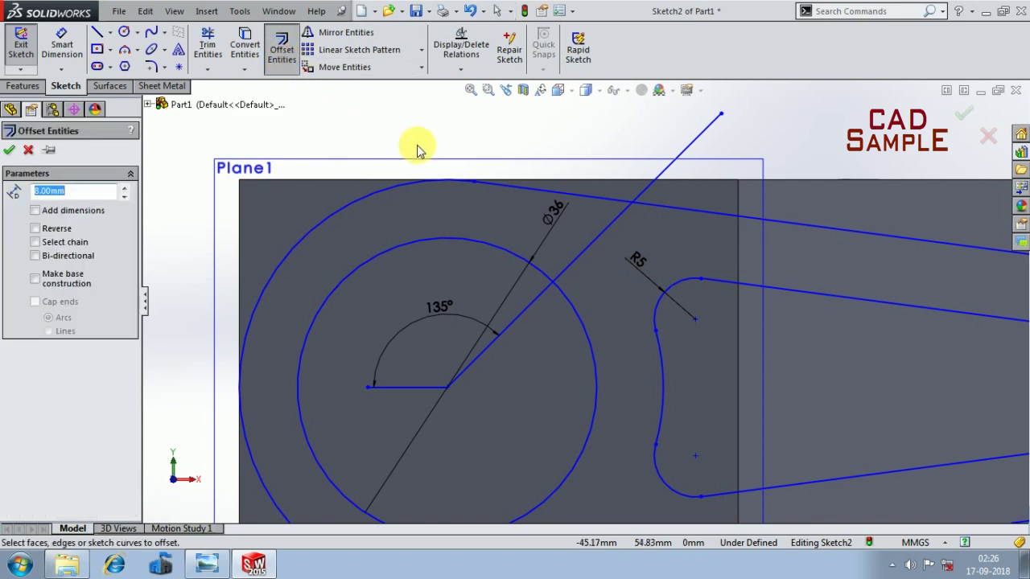
{"action": "left_click", "coordinate": [572, 272]}
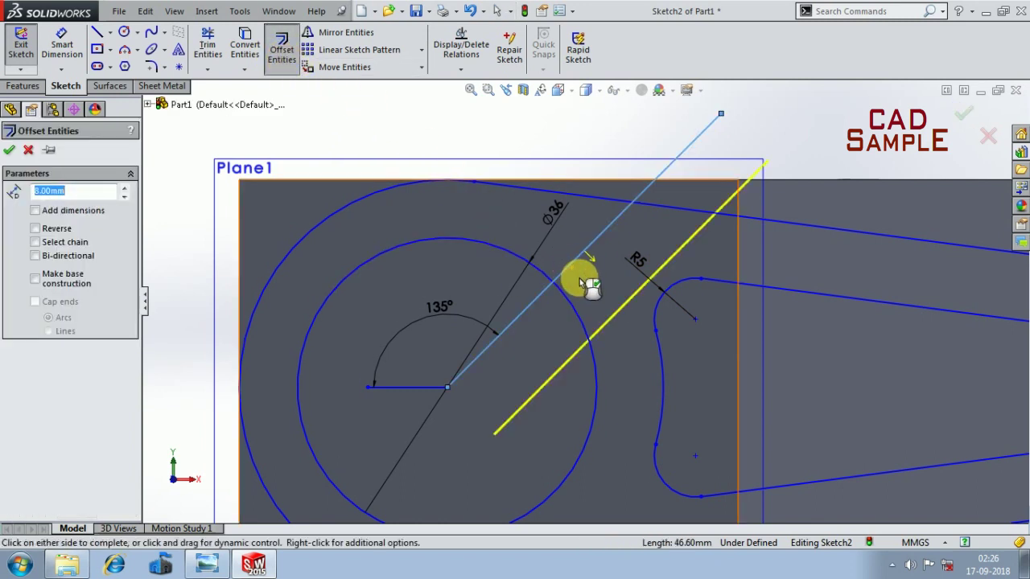
{"action": "left_click_drag", "start_coordinate": [93, 196], "coordinate": [24, 186]}
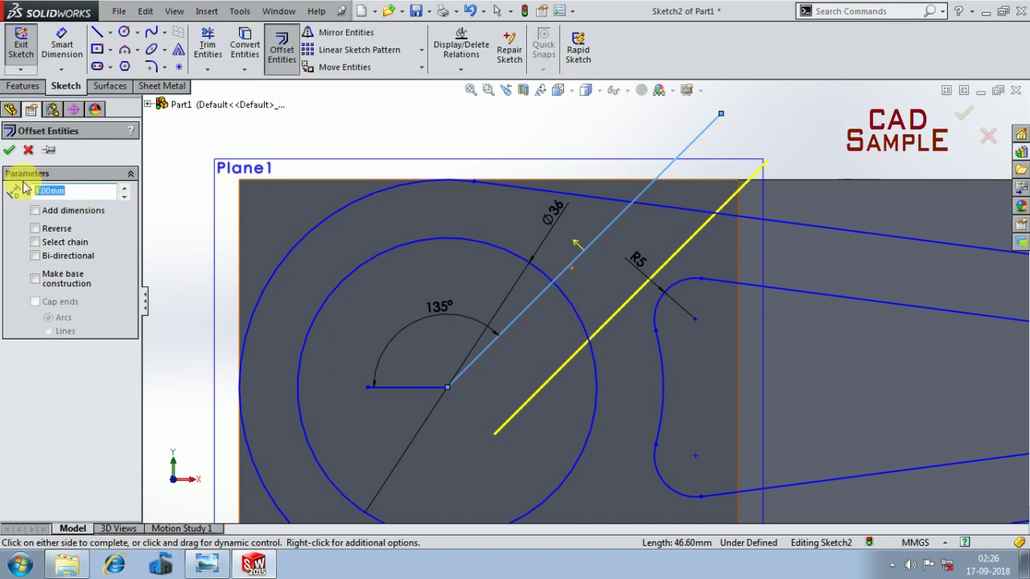
{"action": "type", "text": "5"}
{"action": "key", "text": "Return"}
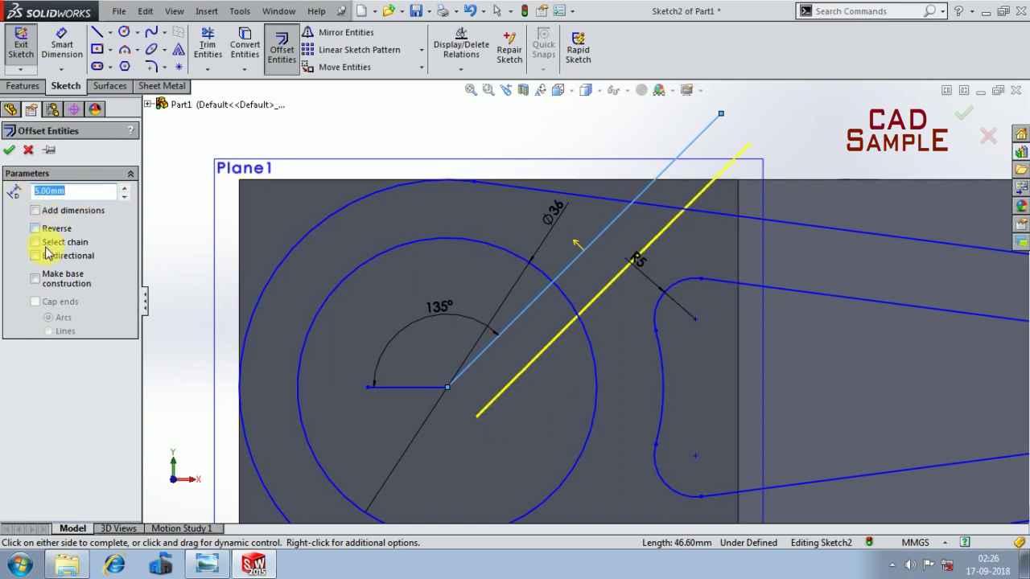
{"action": "left_click", "coordinate": [35, 256]}
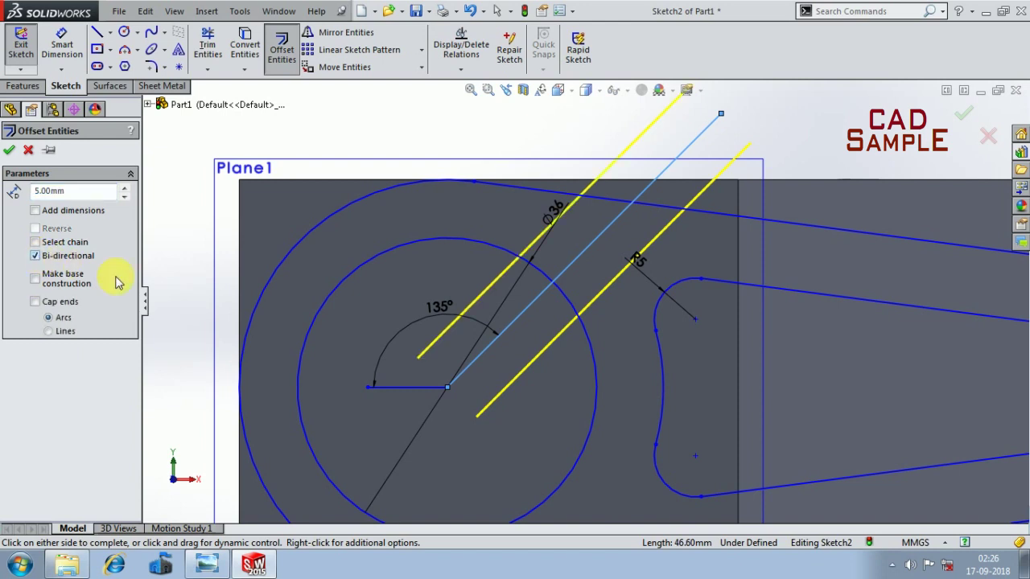
{"action": "left_click", "coordinate": [10, 151]}
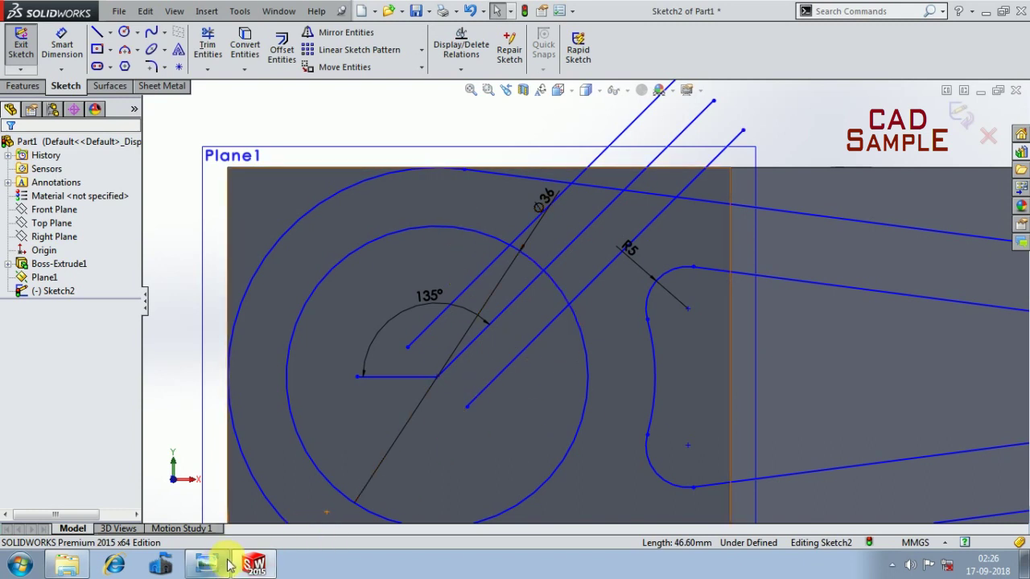
{"action": "left_click", "coordinate": [208, 566]}
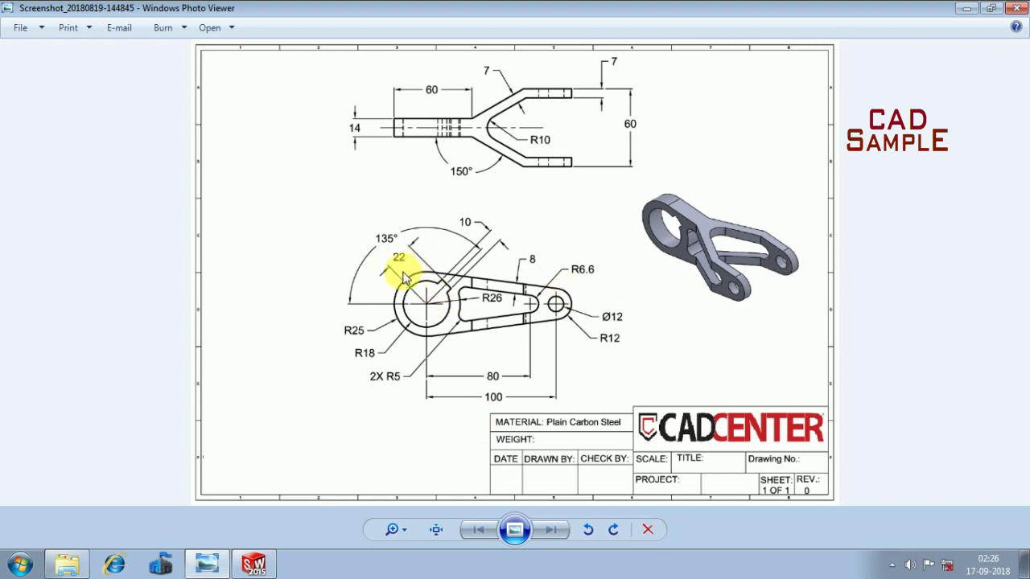
- Draw a 22 mm line from the circle centre along the 135° direction
{"action": "left_click", "coordinate": [968, 9]}
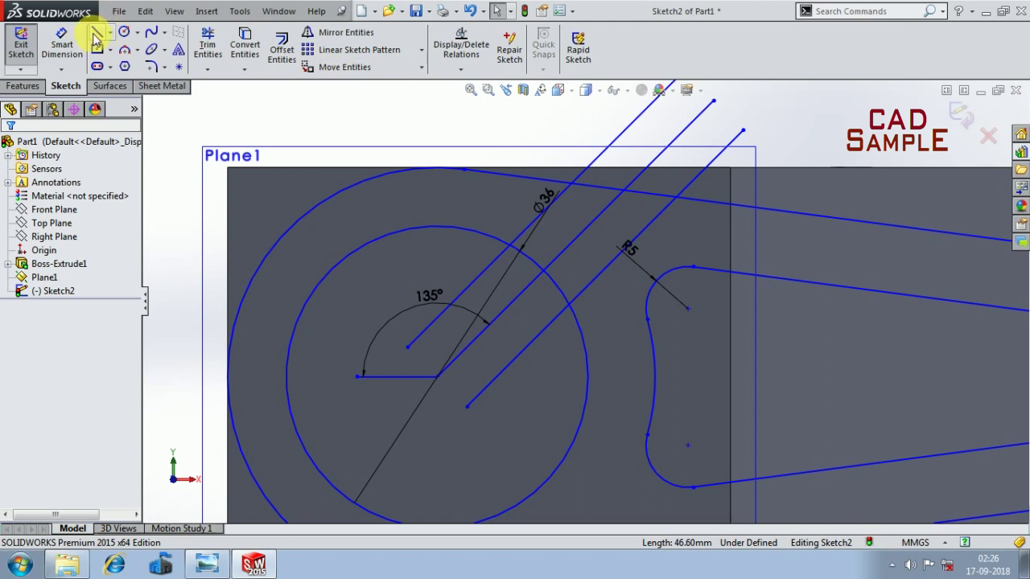
{"action": "left_click", "coordinate": [95, 37]}
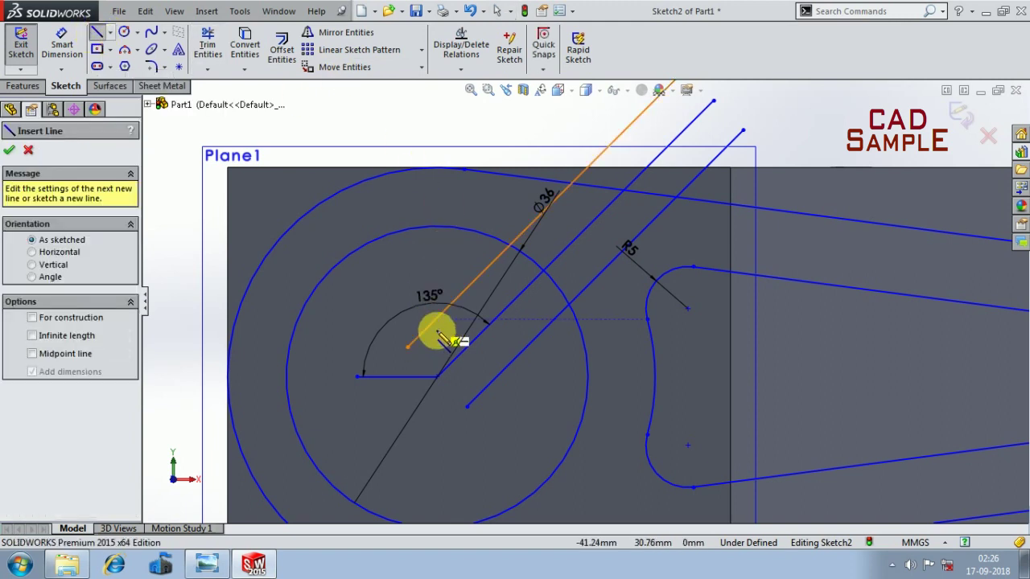
{"action": "left_click", "coordinate": [436, 377]}
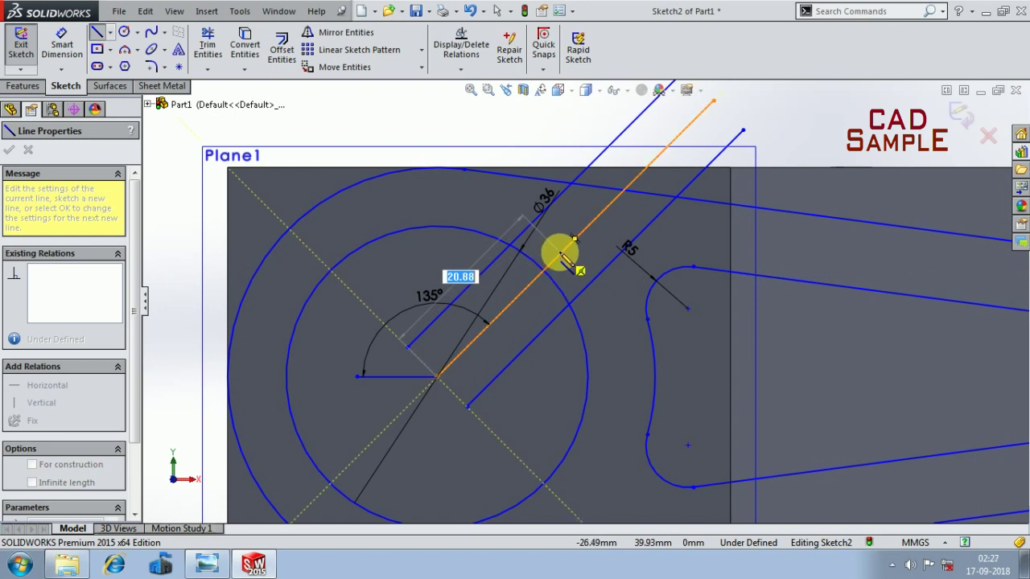
{"action": "type", "text": "22"}
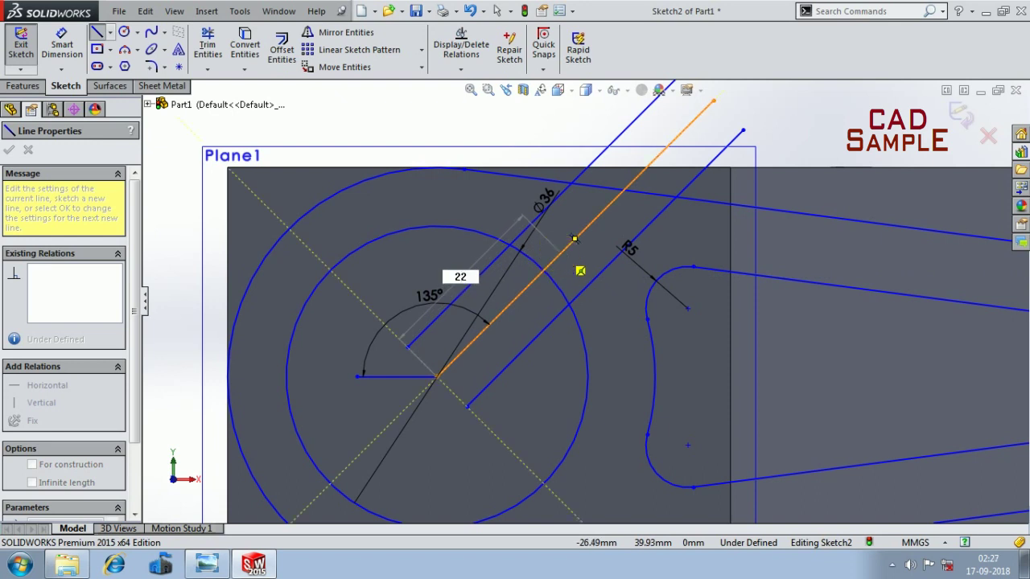
{"action": "key", "text": "Return"}
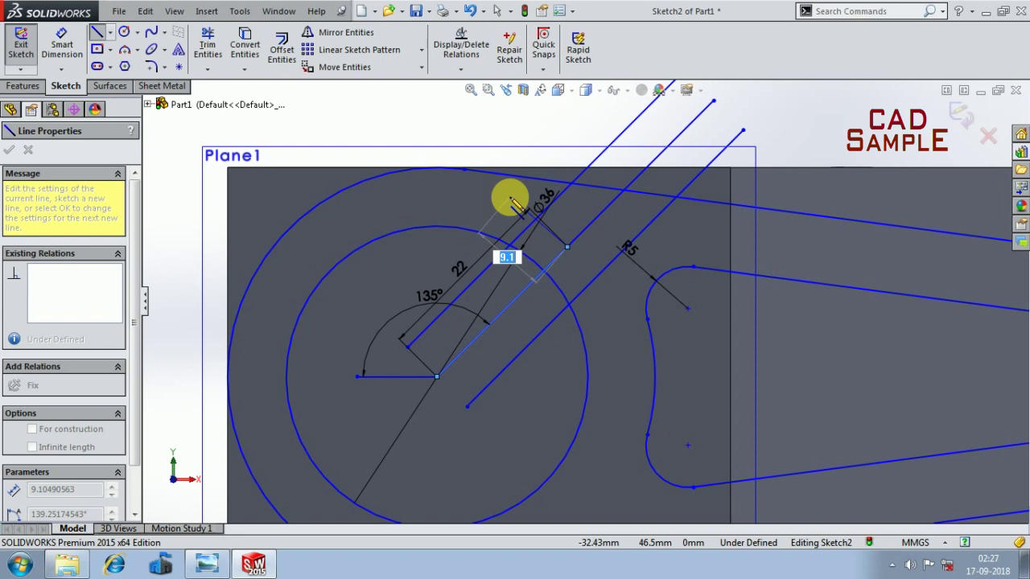
{"action": "left_click", "coordinate": [506, 187]}
{"action": "key", "text": "Escape"}
{"action": "scroll", "coordinate": [555, 269], "scroll_direction": "down", "scroll_amount": 2}
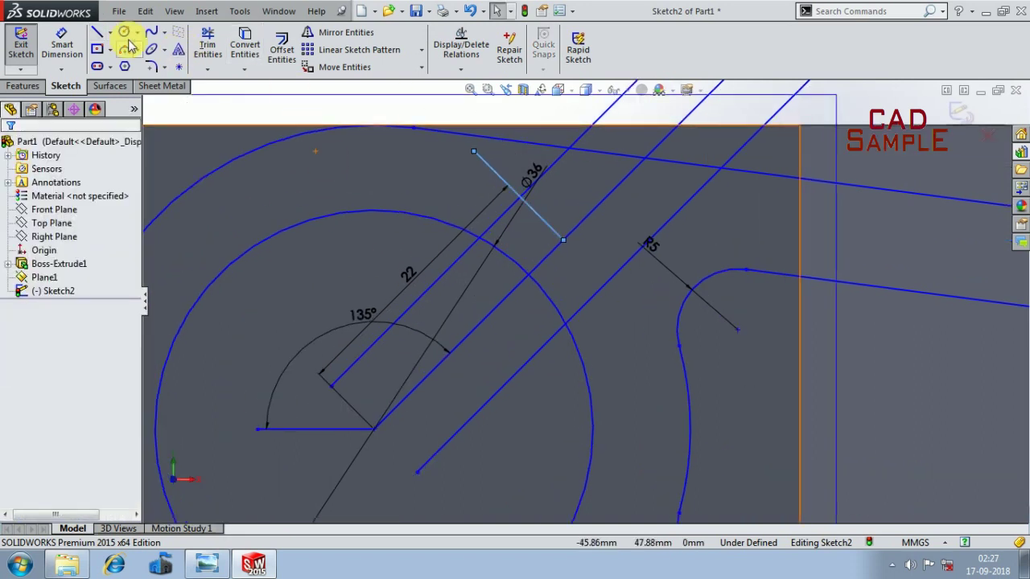
- Draw a perpendicular line crossing both slot edges to close the keyway notch
{"action": "left_click", "coordinate": [96, 33]}
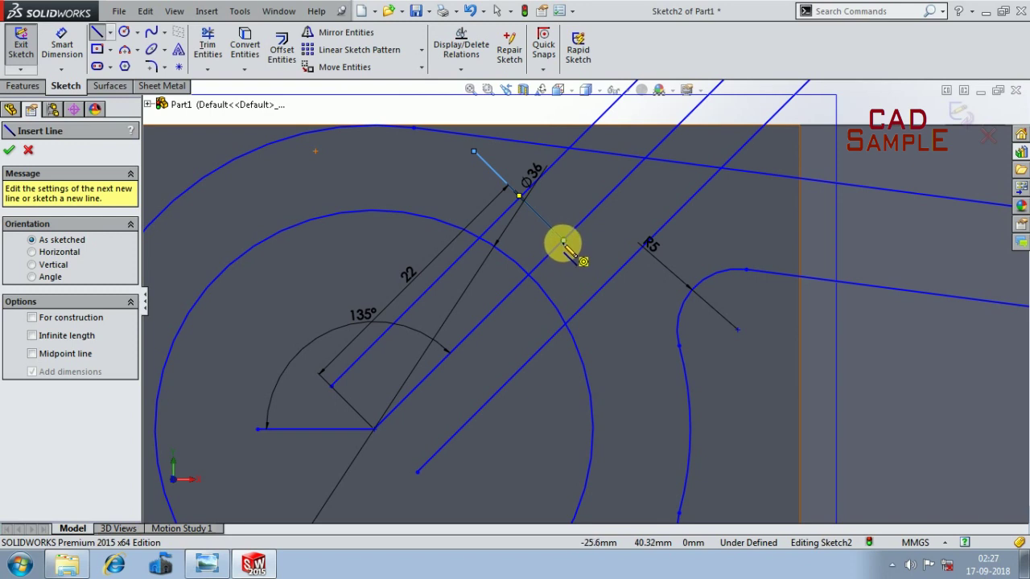
{"action": "left_click", "coordinate": [563, 241]}
{"action": "left_click", "coordinate": [625, 302]}
{"action": "key", "text": "Escape"}
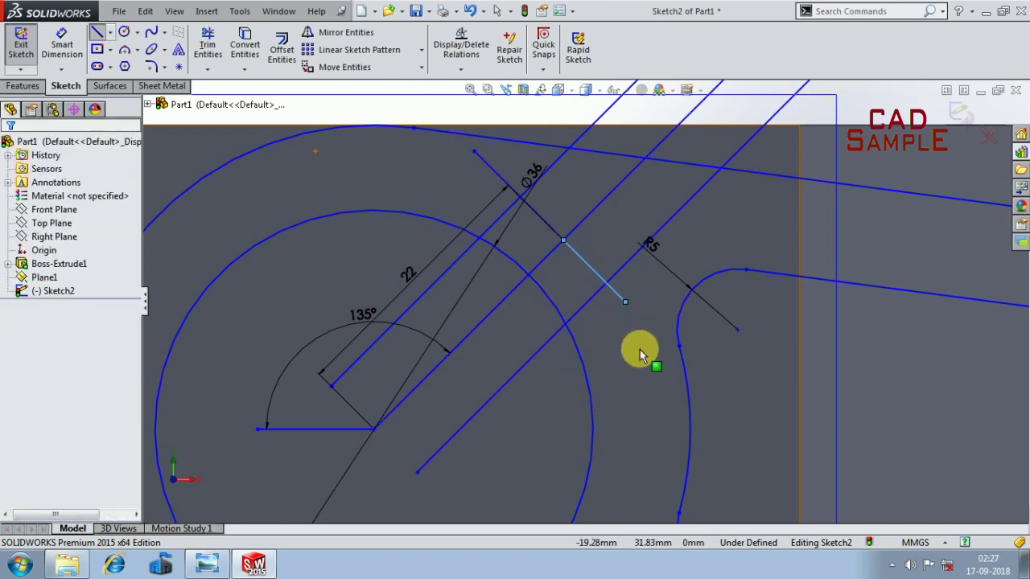
{"action": "key", "text": "Escape"}
{"action": "scroll", "coordinate": [635, 350], "scroll_direction": "up", "scroll_amount": 2}
{"action": "left_click", "coordinate": [552, 254]}
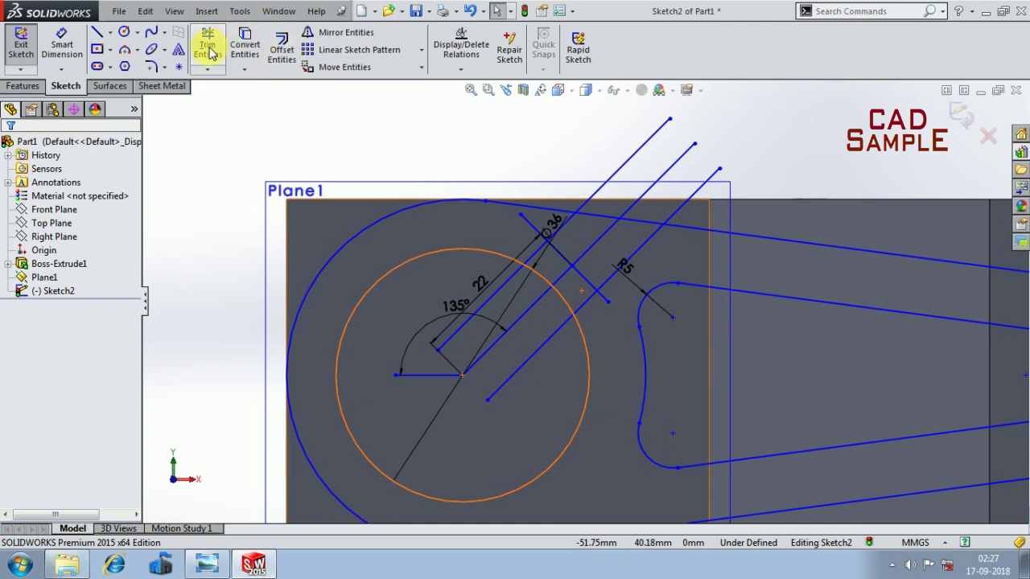
- Power-trim the diagonal, horizontal, 135° reference lines and leftover stub near the notch
{"action": "left_click", "coordinate": [208, 47]}
{"action": "scroll", "coordinate": [562, 292], "scroll_direction": "down", "scroll_amount": 3}
{"action": "mouse_move", "coordinate": [573, 277]}
{"action": "left_mouse_down"}
{"action": "mouse_move", "coordinate": [538, 255]}
{"action": "mouse_move", "coordinate": [557, 282]}
{"action": "left_mouse_up"}
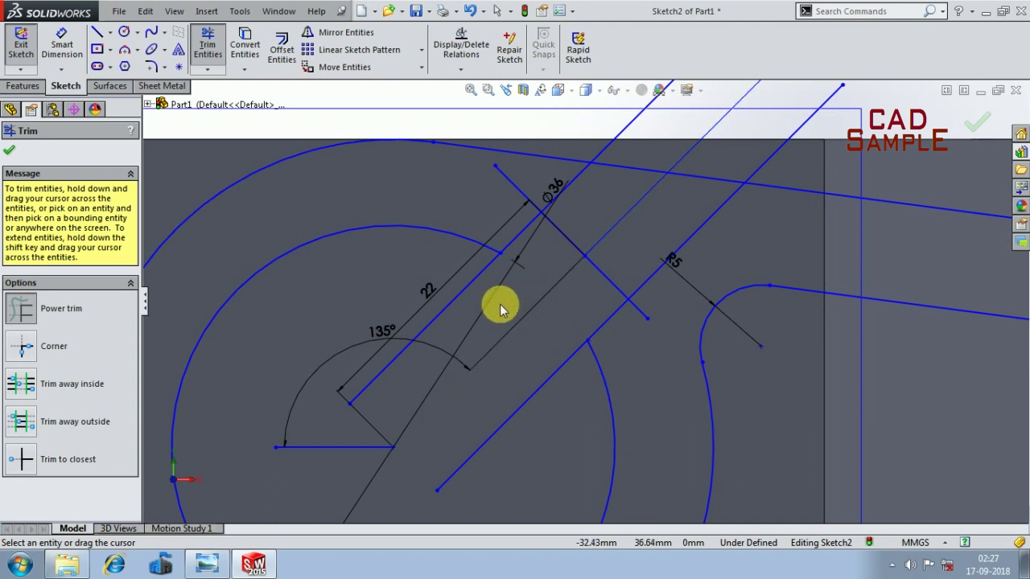
{"action": "left_click_drag", "start_coordinate": [403, 358], "coordinate": [356, 444]}
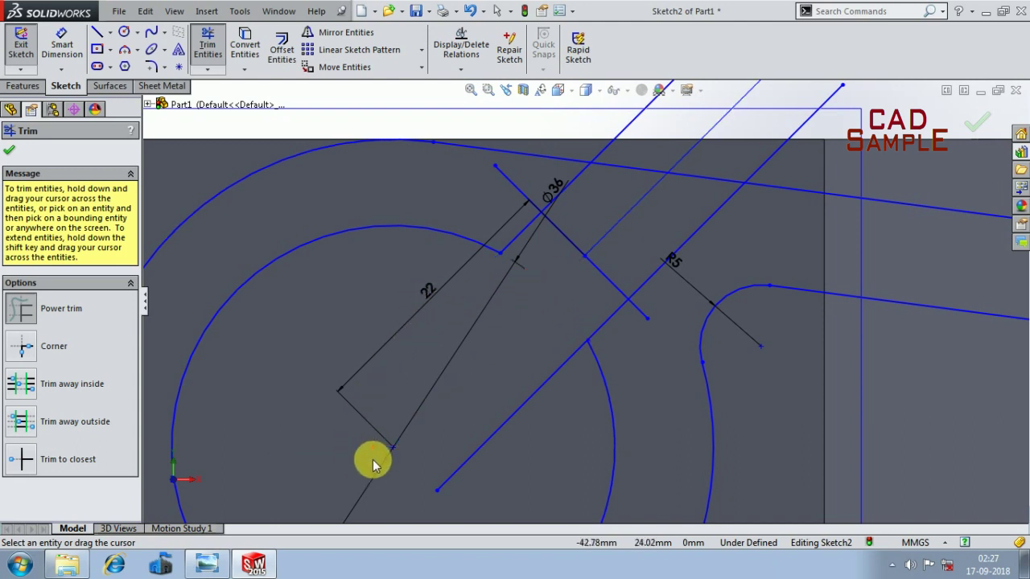
{"action": "left_click_drag", "start_coordinate": [469, 371], "coordinate": [501, 461]}
{"action": "scroll", "coordinate": [636, 321], "scroll_direction": "down", "scroll_amount": 3}
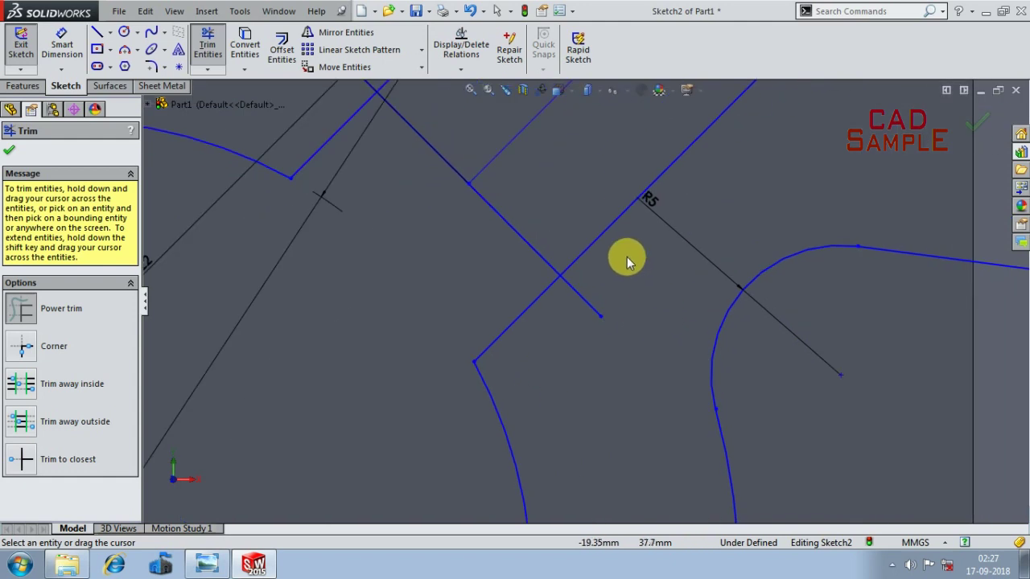
{"action": "mouse_move", "coordinate": [583, 202]}
{"action": "left_mouse_down"}
{"action": "mouse_move", "coordinate": [586, 283]}
{"action": "mouse_move", "coordinate": [609, 317]}
{"action": "left_mouse_up"}
{"action": "scroll", "coordinate": [585, 300], "scroll_direction": "up", "scroll_amount": 3}
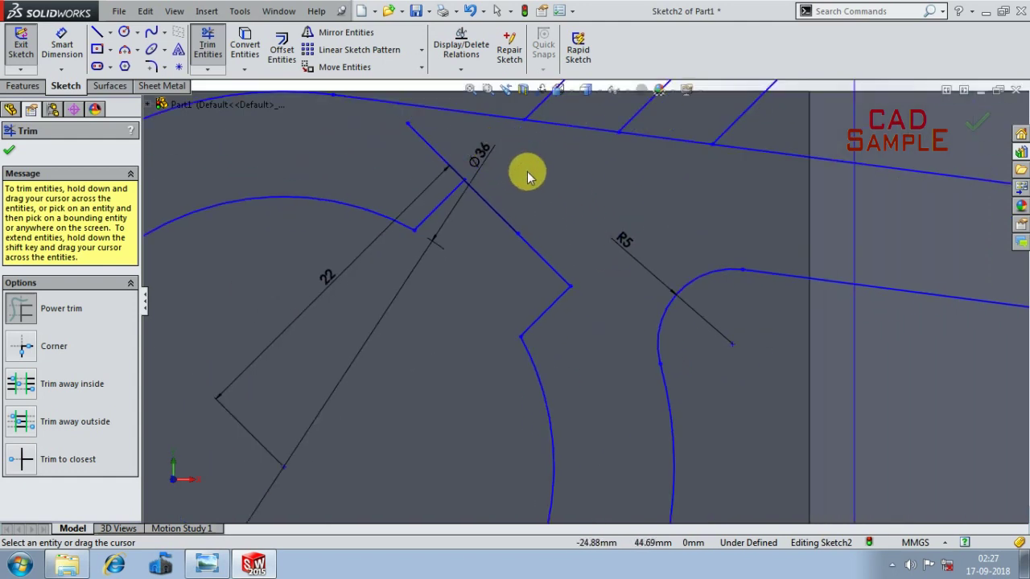
{"action": "scroll", "coordinate": [515, 165], "scroll_direction": "down", "scroll_amount": 2}
- Trim the short segment near the Ø36 dimension and the bore arc inside the notch
{"action": "left_click_drag", "start_coordinate": [478, 153], "coordinate": [450, 183]}
{"action": "scroll", "coordinate": [460, 184], "scroll_direction": "down", "scroll_amount": 2}
{"action": "scroll", "coordinate": [531, 241], "scroll_direction": "up", "scroll_amount": 2}
{"action": "scroll", "coordinate": [564, 274], "scroll_direction": "down", "scroll_amount": 2}
{"action": "scroll", "coordinate": [612, 307], "scroll_direction": "up", "scroll_amount": 2}
{"action": "scroll", "coordinate": [603, 311], "scroll_direction": "up", "scroll_amount": 2}
{"action": "mouse_move", "coordinate": [426, 203]}
{"action": "left_mouse_down"}
{"action": "mouse_move", "coordinate": [800, 234]}
{"action": "mouse_move", "coordinate": [675, 181]}
{"action": "left_mouse_up"}
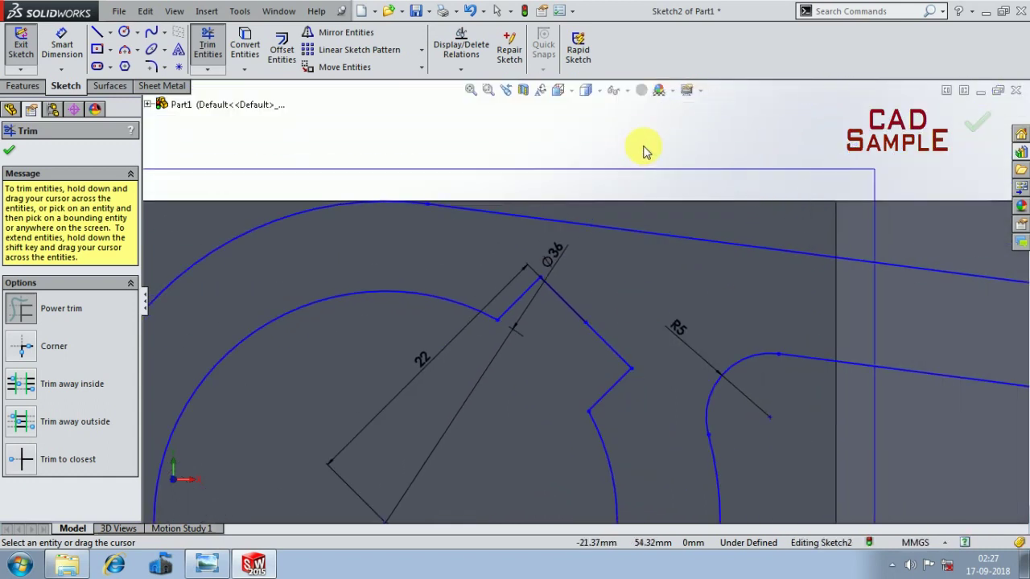
{"action": "scroll", "coordinate": [668, 177], "scroll_direction": "up", "scroll_amount": 2}
{"action": "scroll", "coordinate": [602, 352], "scroll_direction": "up", "scroll_amount": 2}
{"action": "scroll", "coordinate": [566, 281], "scroll_direction": "down", "scroll_amount": 2}
{"action": "scroll", "coordinate": [571, 235], "scroll_direction": "down", "scroll_amount": 2}
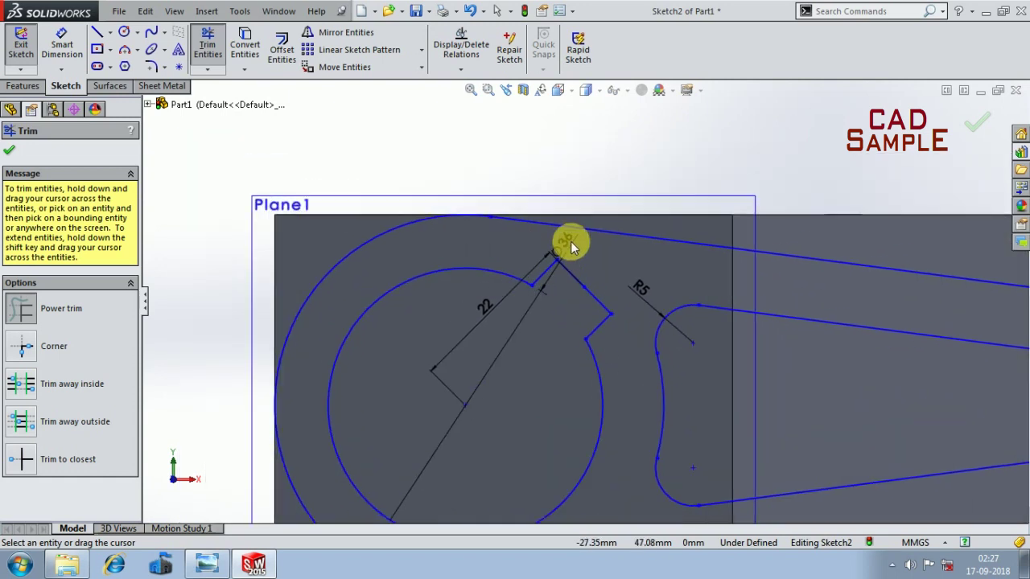
{"action": "scroll", "coordinate": [570, 235], "scroll_direction": "down", "scroll_amount": 2}
{"action": "key", "text": "Escape"}
- Delete the redundant short notch edge line and check the remaining notch lines
{"action": "left_click", "coordinate": [585, 320]}
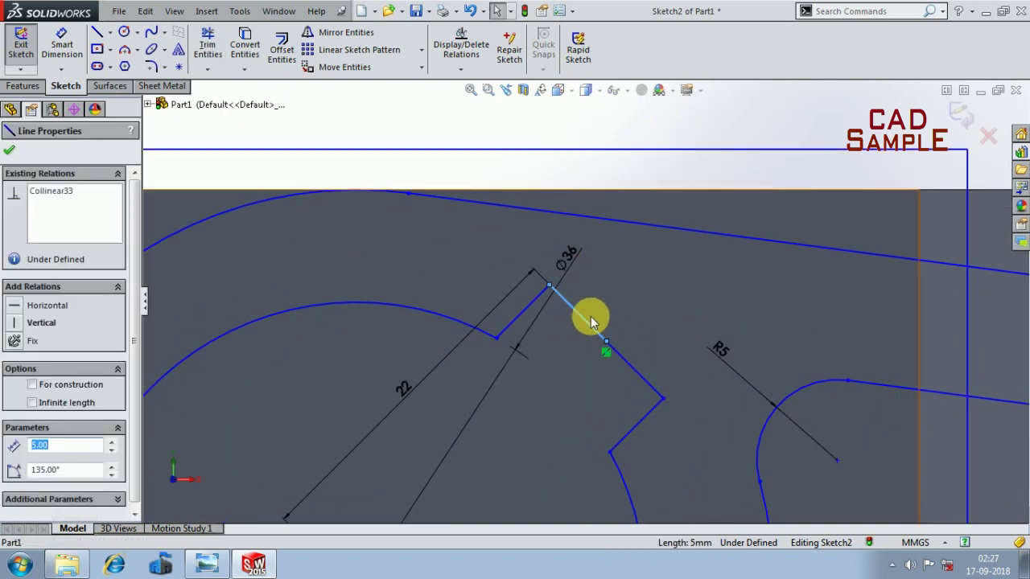
{"action": "key", "text": "Delete"}
{"action": "scroll", "coordinate": [612, 296], "scroll_direction": "up", "scroll_amount": 2}
{"action": "scroll", "coordinate": [674, 311], "scroll_direction": "down", "scroll_amount": 1}
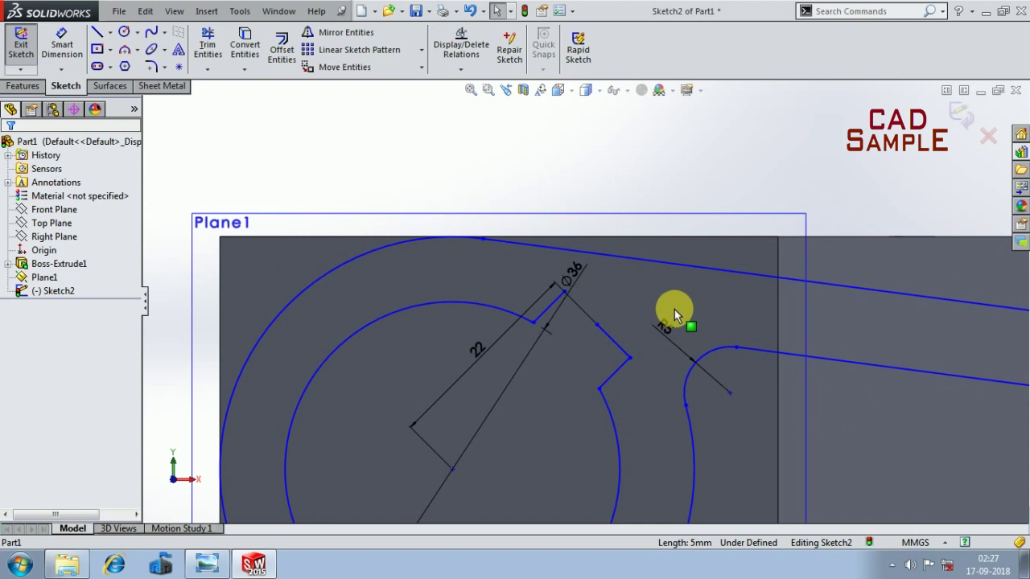
{"action": "left_click", "coordinate": [664, 304]}
{"action": "scroll", "coordinate": [640, 296], "scroll_direction": "up", "scroll_amount": 3}
{"action": "key", "text": "Escape"}
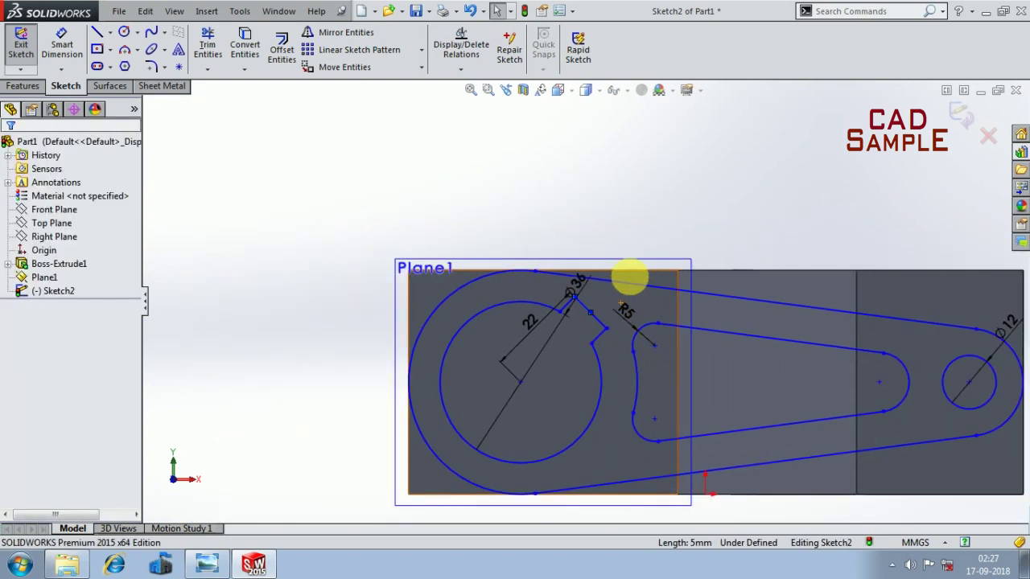
{"action": "scroll", "coordinate": [644, 233], "scroll_direction": "up", "scroll_amount": 1}
{"action": "scroll", "coordinate": [583, 278], "scroll_direction": "down", "scroll_amount": 2}
{"action": "scroll", "coordinate": [569, 272], "scroll_direction": "up", "scroll_amount": 1}
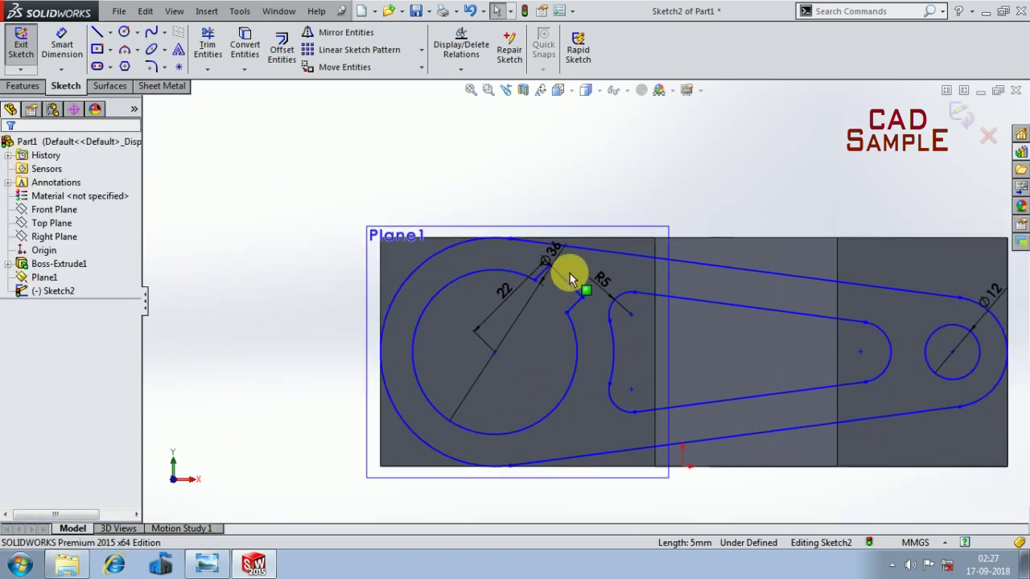
- Delete the 22, Ø36 and R5 dimensions together
{"action": "scroll", "coordinate": [555, 258], "scroll_direction": "down", "scroll_amount": 1}
{"action": "left_click_drag", "start_coordinate": [550, 256], "coordinate": [445, 235]}
{"action": "scroll", "coordinate": [620, 292], "scroll_direction": "down", "scroll_amount": 2}
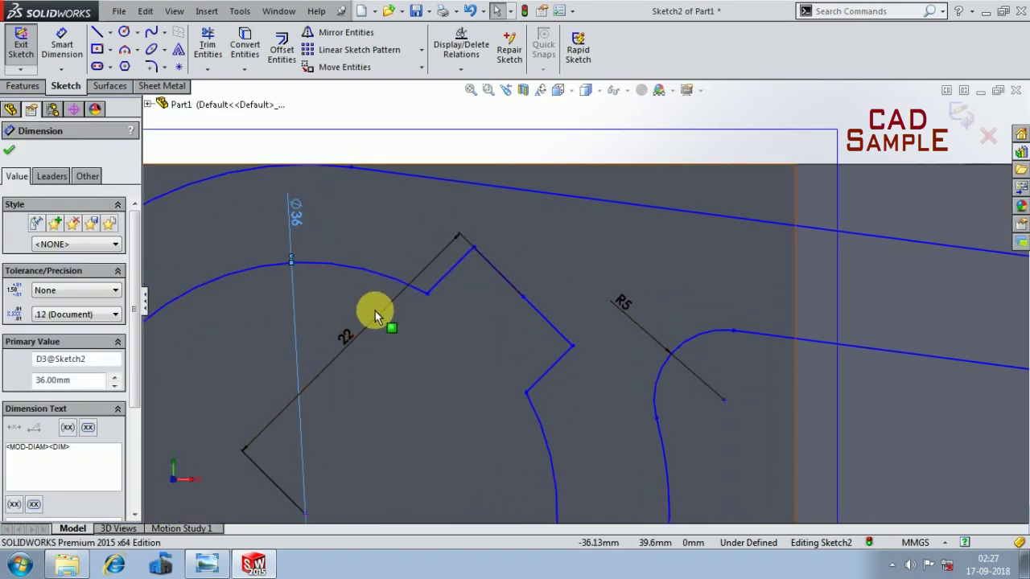
{"action": "left_click", "coordinate": [362, 334]}
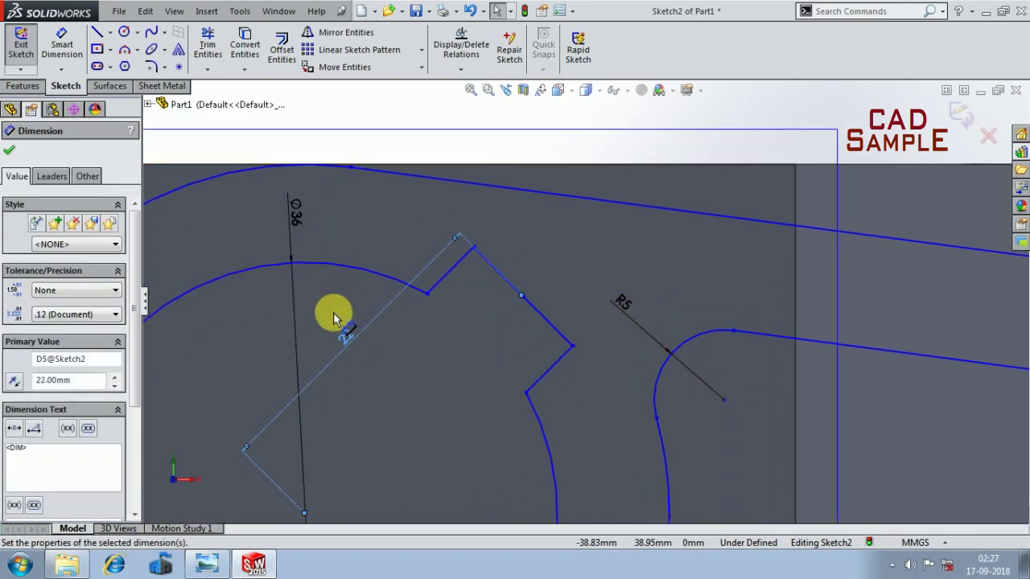
{"action": "left_click", "coordinate": [290, 223], "text": "ctrl"}
{"action": "left_click", "coordinate": [637, 318], "text": "ctrl"}
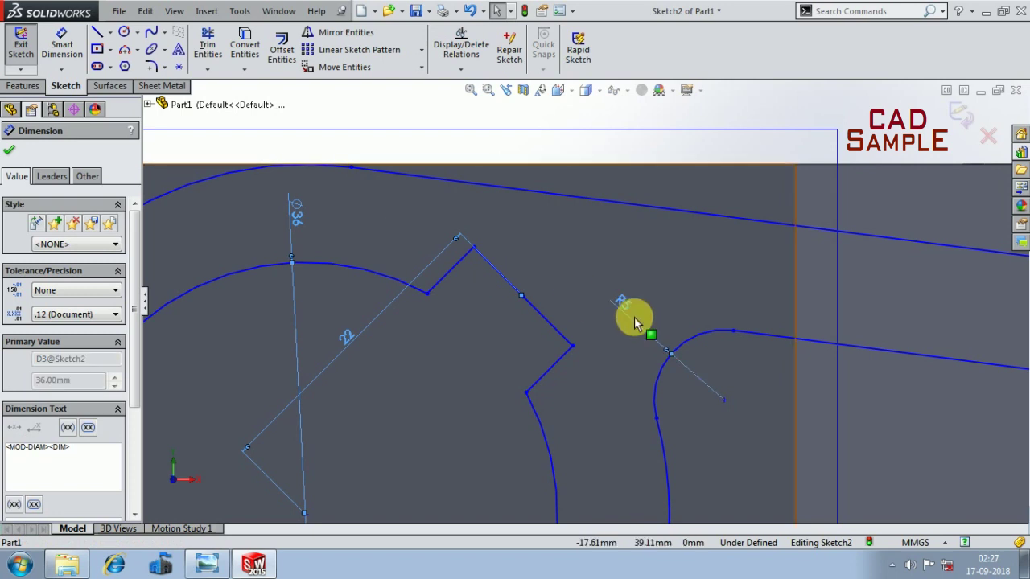
{"action": "key", "text": "Delete"}
- Orbit the model to inspect the notched lever profile beside Boss-Extrude1
{"action": "scroll", "coordinate": [665, 320], "scroll_direction": "up", "scroll_amount": 5}
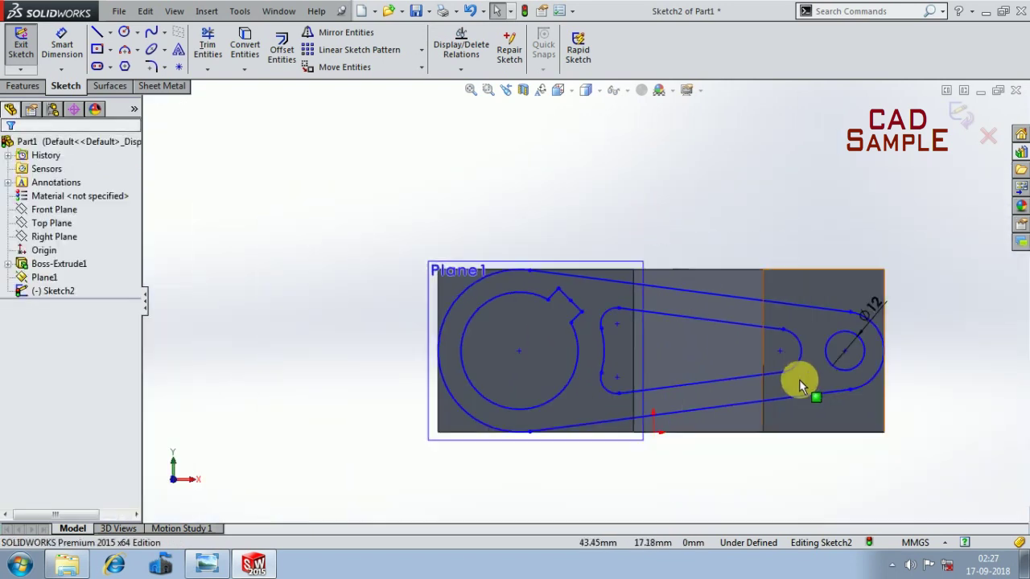
{"action": "scroll", "coordinate": [885, 322], "scroll_direction": "down", "scroll_amount": 2}
{"action": "scroll", "coordinate": [716, 314], "scroll_direction": "up", "scroll_amount": 2}
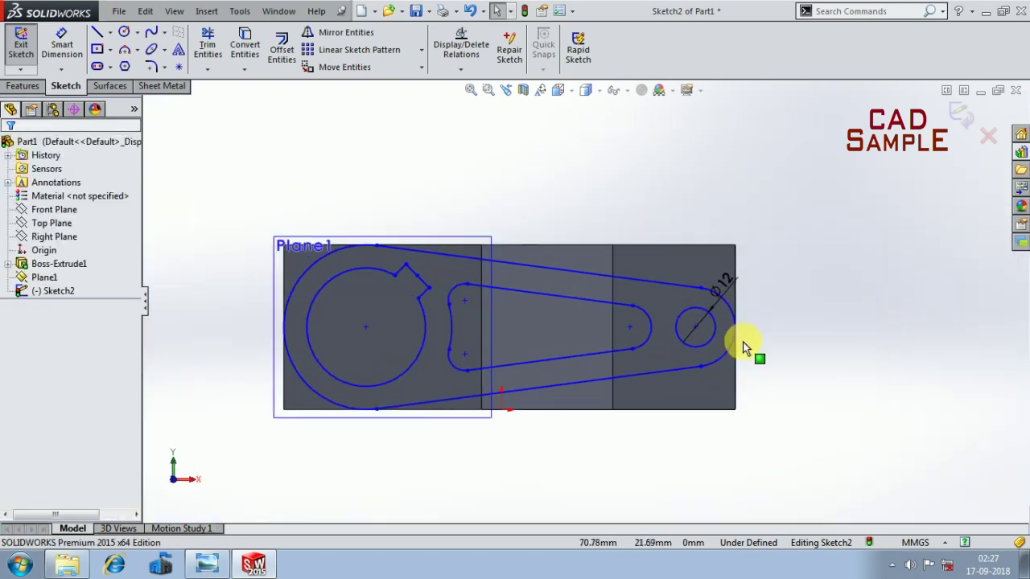
{"action": "middle_click_drag", "start_coordinate": [837, 342], "coordinate": [784, 333]}
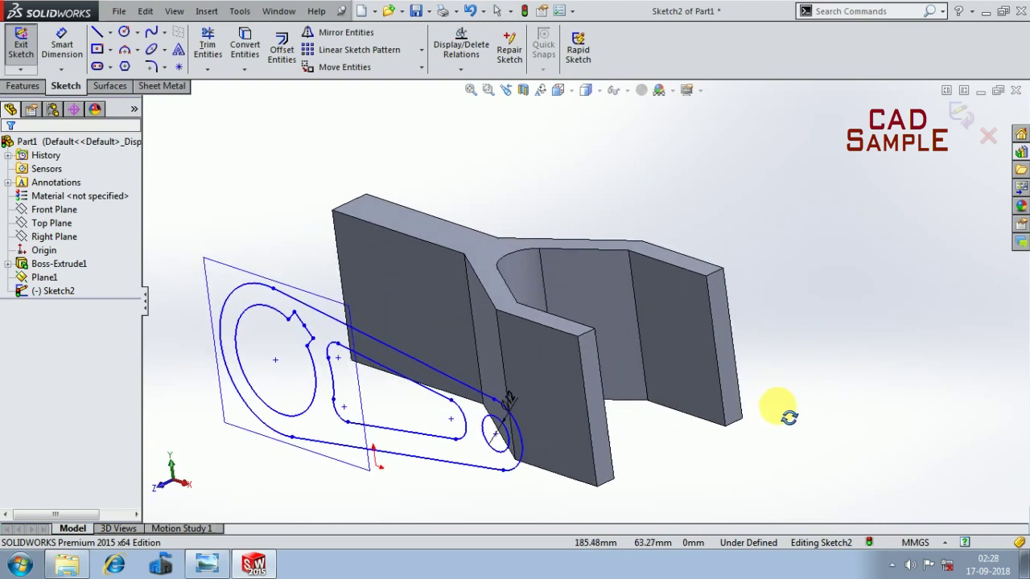
{"action": "scroll", "coordinate": [784, 334], "scroll_direction": "up", "scroll_amount": 2}
{"action": "scroll", "coordinate": [531, 391], "scroll_direction": "down", "scroll_amount": 2}
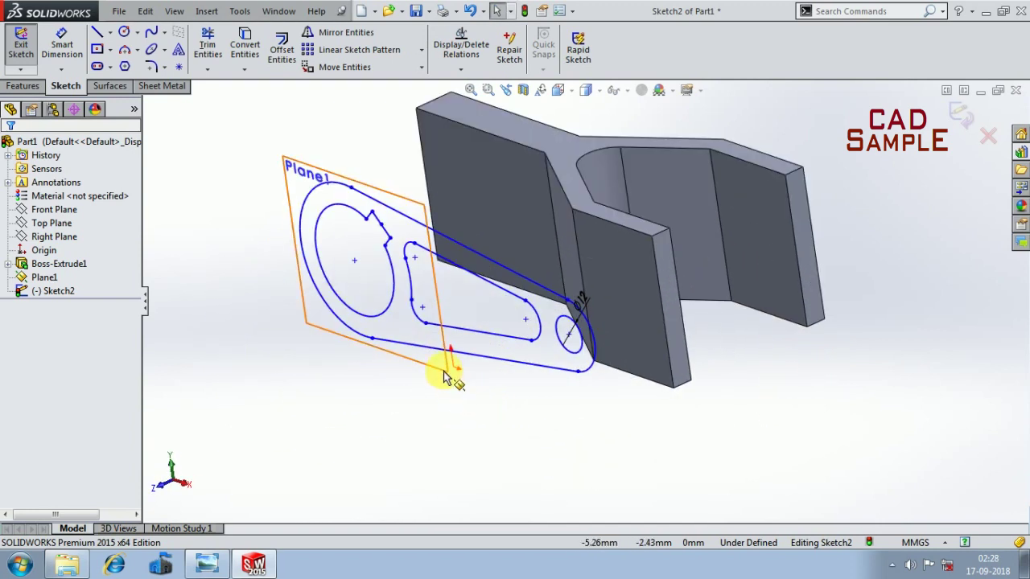
{"action": "right_click", "coordinate": [452, 368]}
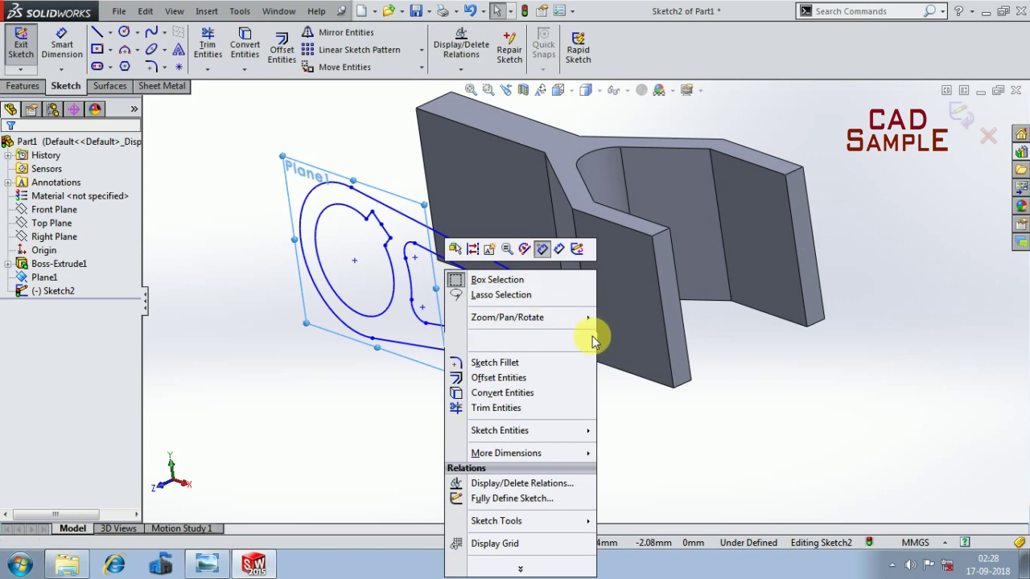
{"action": "left_click", "coordinate": [644, 379]}
{"action": "mouse_move", "coordinate": [547, 424]}
{"action": "middle_mouse_down"}
{"action": "mouse_move", "coordinate": [550, 386]}
{"action": "mouse_move", "coordinate": [571, 386]}
{"action": "middle_mouse_up"}
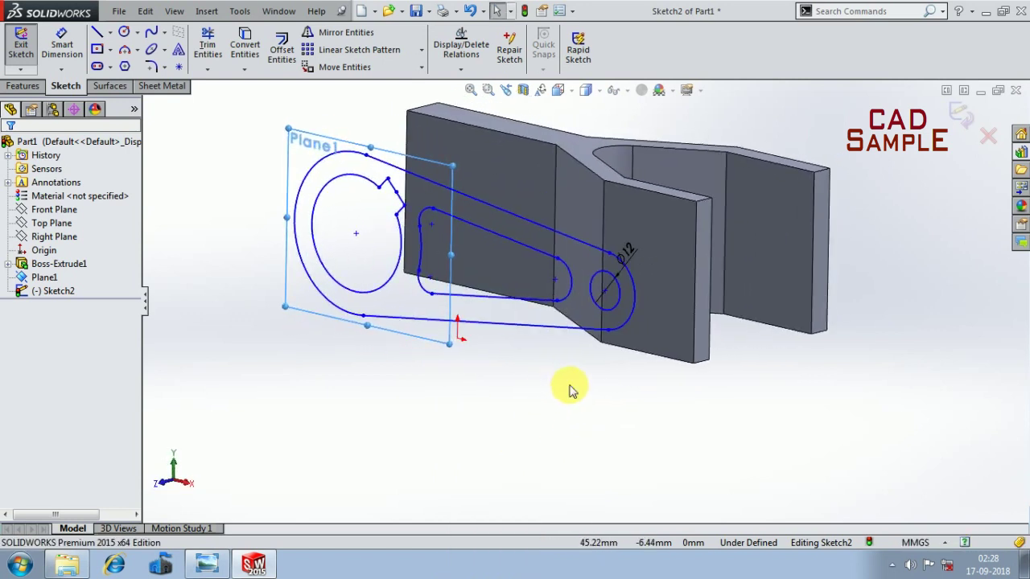
{"action": "scroll", "coordinate": [621, 272], "scroll_direction": "up", "scroll_amount": 2}
{"action": "scroll", "coordinate": [625, 249], "scroll_direction": "up", "scroll_amount": 2}
{"action": "left_click", "coordinate": [629, 254]}
{"action": "key", "text": "Escape"}
{"action": "scroll", "coordinate": [629, 254], "scroll_direction": "down", "scroll_amount": 5}
{"action": "scroll", "coordinate": [494, 402], "scroll_direction": "down", "scroll_amount": 3}
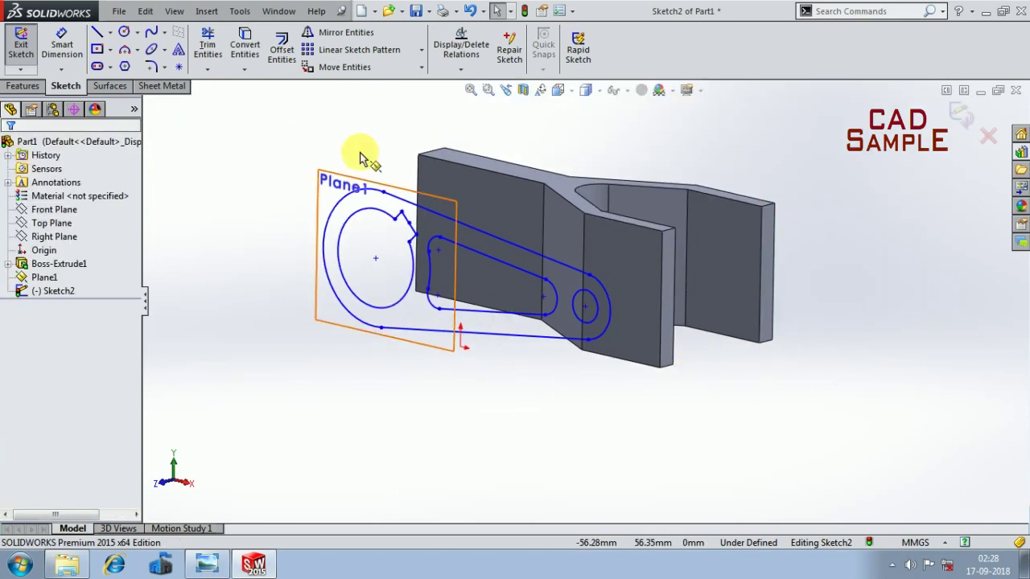
{"action": "scroll", "coordinate": [496, 413], "scroll_direction": "up", "scroll_amount": 3}
{"action": "scroll", "coordinate": [555, 444], "scroll_direction": "down", "scroll_amount": 3}
{"action": "mouse_move", "coordinate": [555, 444]}
{"action": "middle_mouse_down"}
{"action": "mouse_move", "coordinate": [604, 395]}
{"action": "mouse_move", "coordinate": [591, 437]}
{"action": "middle_mouse_up"}
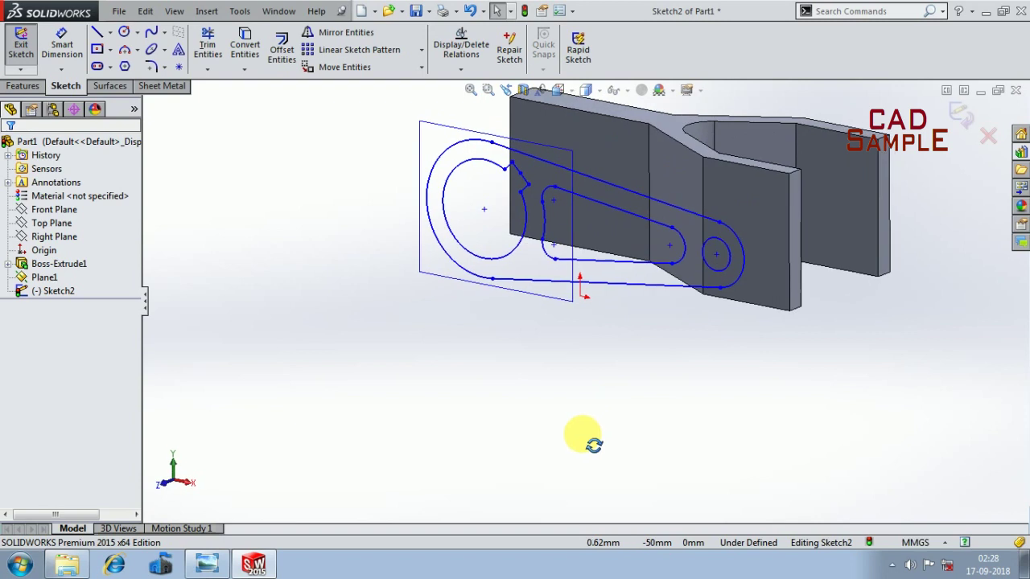
- Exit Sketch2 and orbit to view the finished profile on Plane1
{"action": "left_click", "coordinate": [962, 117]}
{"action": "scroll", "coordinate": [534, 450], "scroll_direction": "down", "scroll_amount": 3}
{"action": "mouse_move", "coordinate": [534, 450]}
{"action": "middle_mouse_down"}
{"action": "mouse_move", "coordinate": [625, 375]}
{"action": "mouse_move", "coordinate": [612, 396]}
{"action": "mouse_move", "coordinate": [559, 166]}
{"action": "middle_mouse_up"}
{"action": "scroll", "coordinate": [555, 241], "scroll_direction": "down", "scroll_amount": 5}
- Hide Plane1 and orbit the blocks to a new viewing angle
{"action": "right_click", "coordinate": [548, 291]}
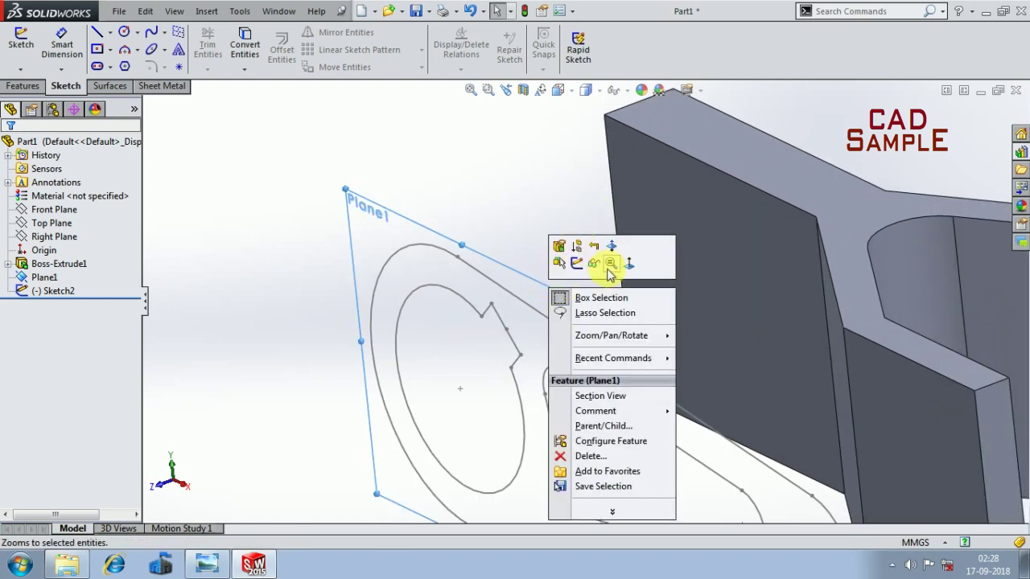
{"action": "left_click", "coordinate": [595, 266]}
{"action": "scroll", "coordinate": [379, 207], "scroll_direction": "up", "scroll_amount": 3}
{"action": "scroll", "coordinate": [442, 276], "scroll_direction": "up", "scroll_amount": 2}
{"action": "mouse_move", "coordinate": [442, 276]}
{"action": "middle_mouse_down"}
{"action": "mouse_move", "coordinate": [612, 430]}
{"action": "mouse_move", "coordinate": [685, 395]}
{"action": "mouse_move", "coordinate": [648, 427]}
{"action": "middle_mouse_up"}
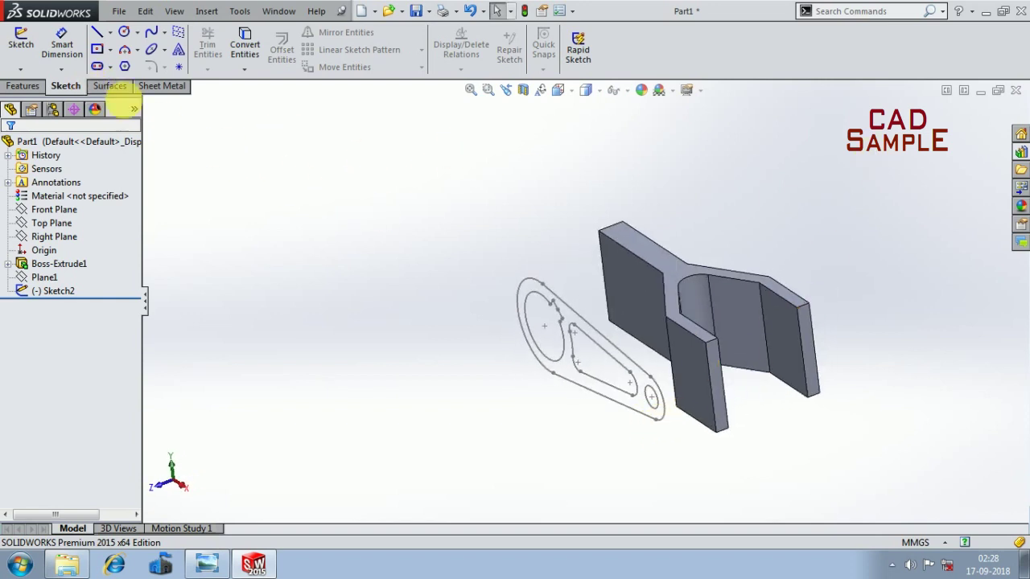
- Start an extruded cut from the lever sketch, clearing selected contours so the whole sketch cuts
{"action": "left_click", "coordinate": [22, 86]}
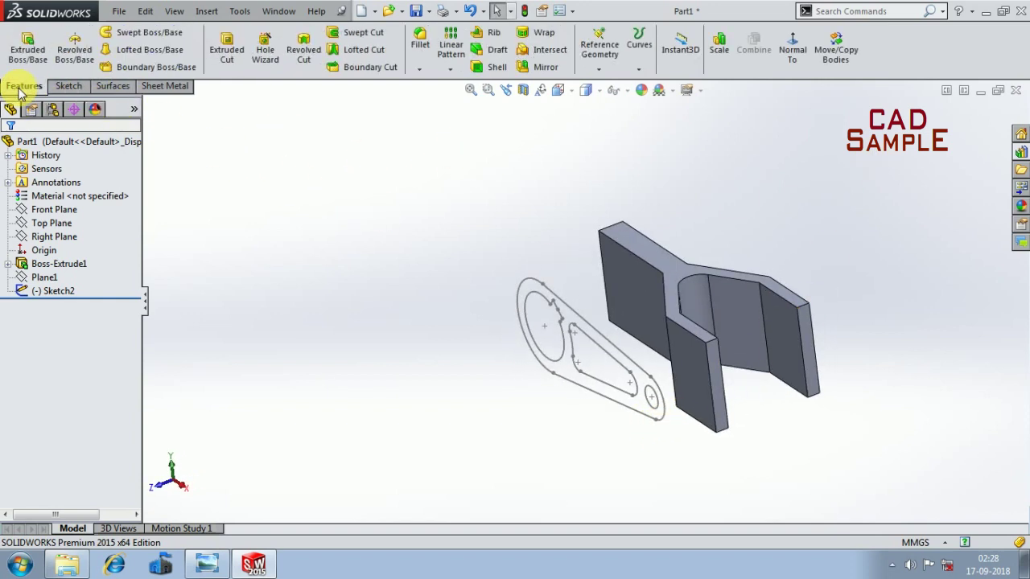
{"action": "left_click", "coordinate": [225, 63]}
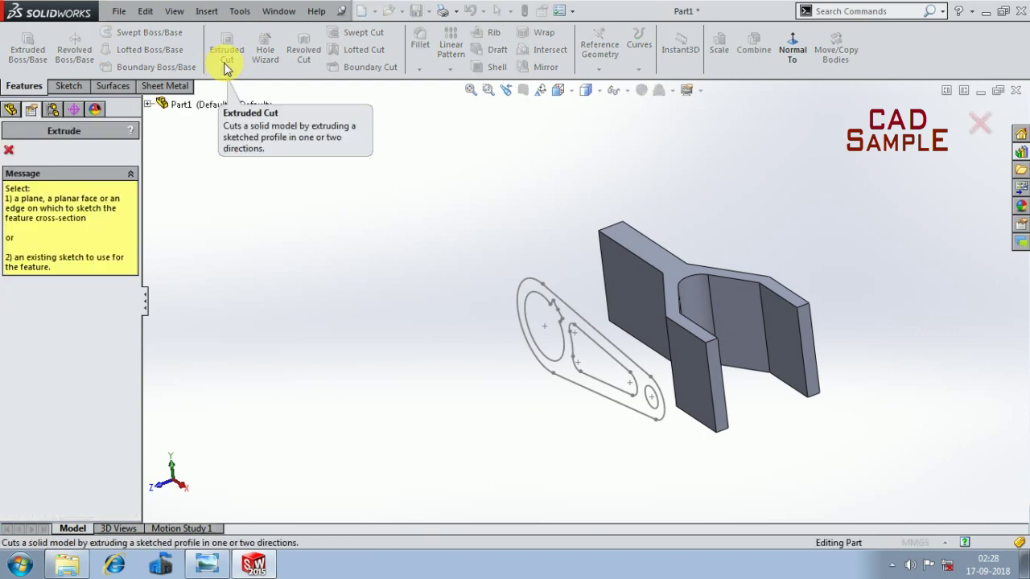
{"action": "scroll", "coordinate": [531, 386], "scroll_direction": "down", "scroll_amount": 2}
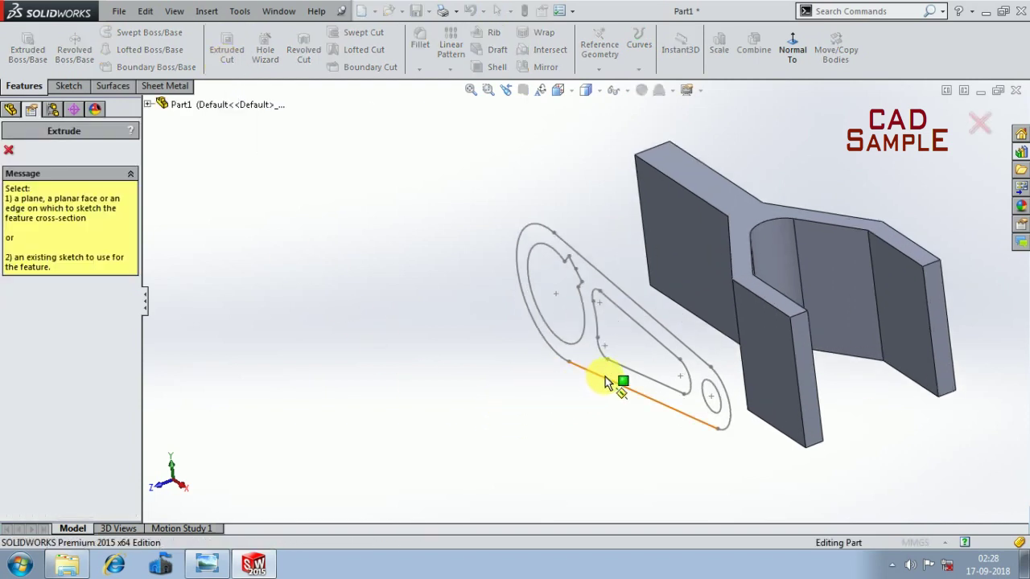
{"action": "left_click", "coordinate": [605, 382]}
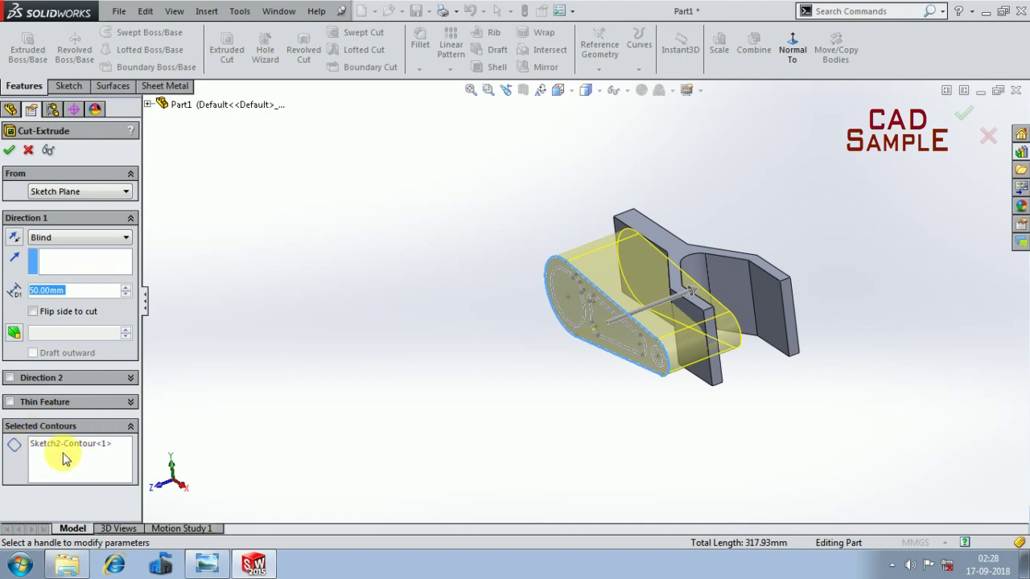
{"action": "middle_click_drag", "start_coordinate": [493, 389], "coordinate": [482, 370]}
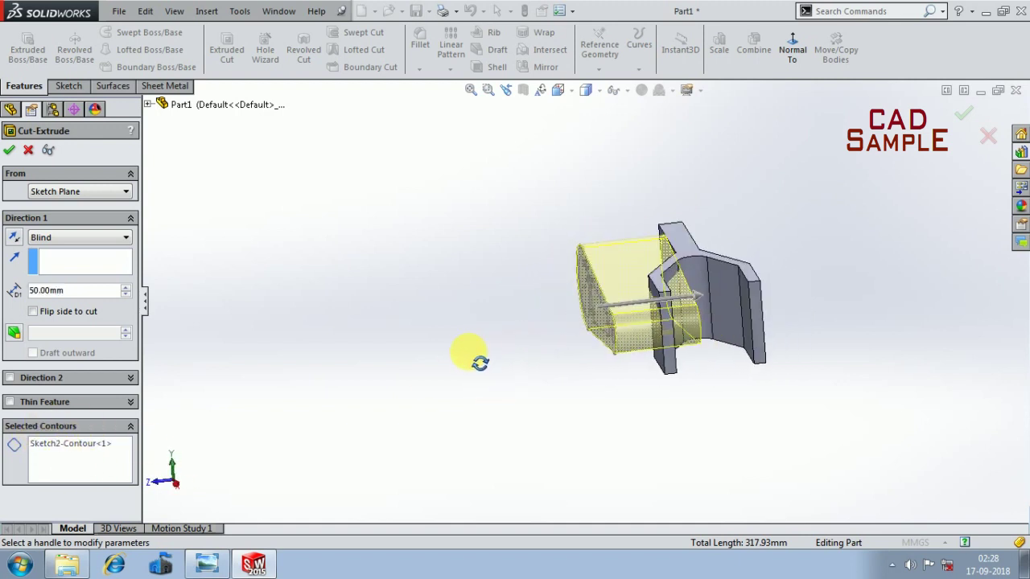
{"action": "mouse_move", "coordinate": [632, 304]}
{"action": "middle_mouse_down"}
{"action": "mouse_move", "coordinate": [534, 361]}
{"action": "mouse_move", "coordinate": [585, 369]}
{"action": "middle_mouse_up"}
{"action": "right_click", "coordinate": [69, 462]}
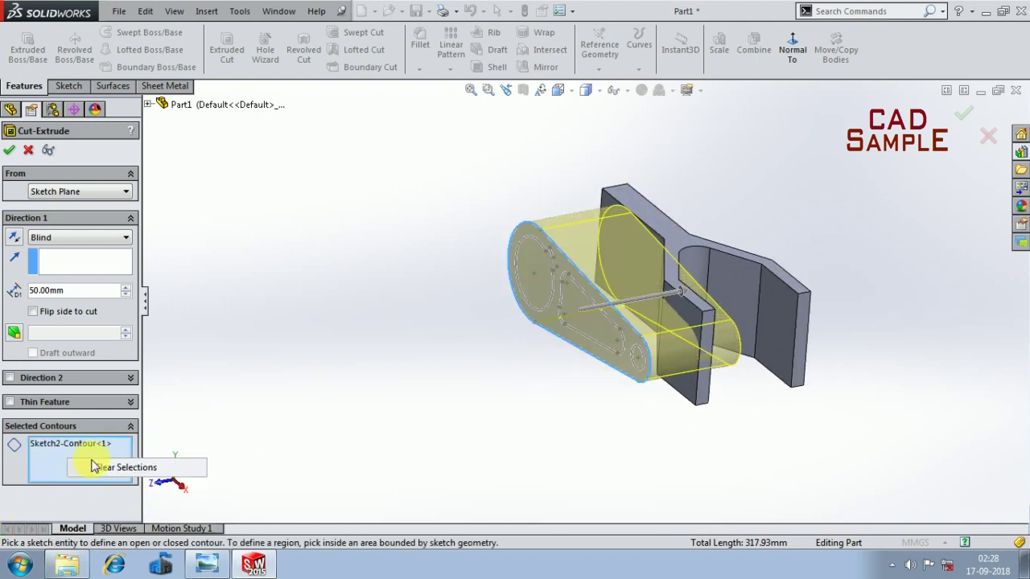
{"action": "left_click", "coordinate": [103, 469]}
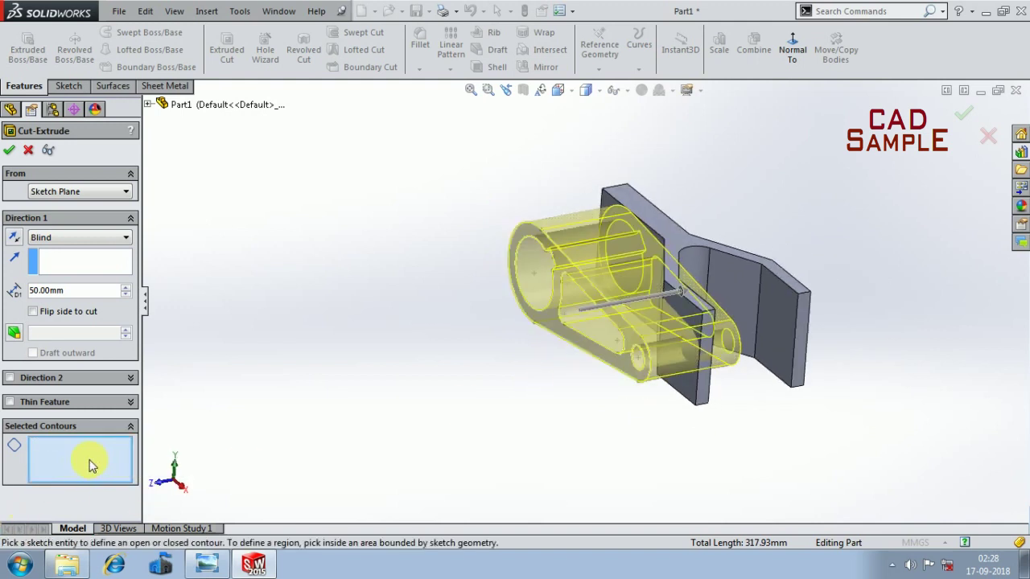
{"action": "middle_click_drag", "start_coordinate": [222, 457], "coordinate": [386, 409]}
{"action": "mouse_move", "coordinate": [447, 362]}
{"action": "middle_mouse_down"}
{"action": "mouse_move", "coordinate": [510, 331]}
{"action": "mouse_move", "coordinate": [528, 338]}
{"action": "mouse_move", "coordinate": [467, 333]}
{"action": "mouse_move", "coordinate": [524, 278]}
{"action": "mouse_move", "coordinate": [563, 317]}
{"action": "mouse_move", "coordinate": [575, 378]}
{"action": "mouse_move", "coordinate": [409, 379]}
{"action": "mouse_move", "coordinate": [459, 377]}
{"action": "mouse_move", "coordinate": [471, 409]}
{"action": "mouse_move", "coordinate": [555, 343]}
{"action": "middle_mouse_up"}
- Set the cut depth to 129 mm and apply it, keeping all bodies
{"action": "left_click_drag", "start_coordinate": [663, 269], "coordinate": [547, 218]}
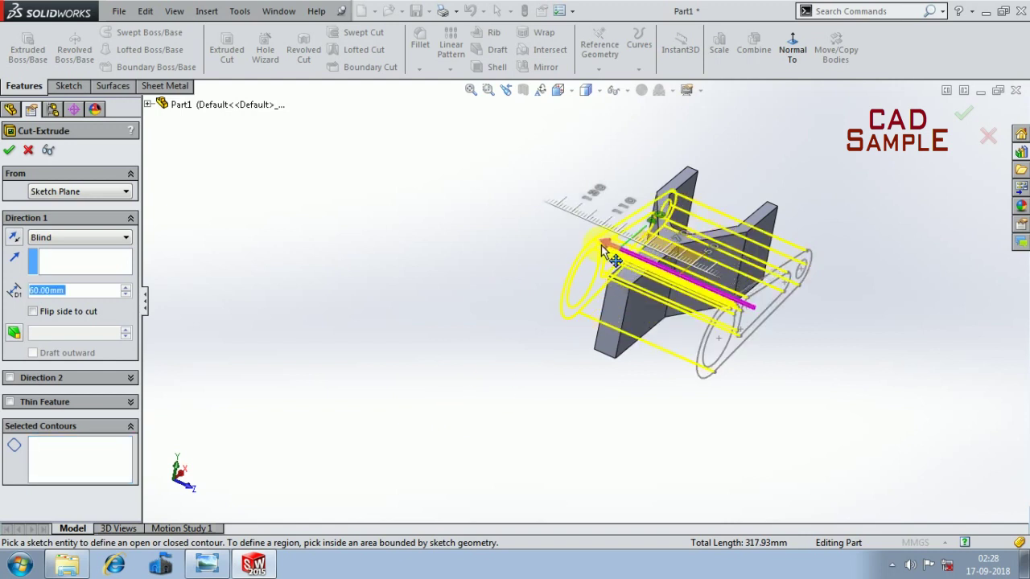
{"action": "mouse_move", "coordinate": [643, 441]}
{"action": "middle_mouse_down"}
{"action": "mouse_move", "coordinate": [529, 371]}
{"action": "mouse_move", "coordinate": [464, 430]}
{"action": "mouse_move", "coordinate": [503, 430]}
{"action": "mouse_move", "coordinate": [516, 446]}
{"action": "middle_mouse_up"}
{"action": "mouse_move", "coordinate": [313, 178]}
{"action": "middle_mouse_down"}
{"action": "mouse_move", "coordinate": [524, 305]}
{"action": "mouse_move", "coordinate": [528, 372]}
{"action": "mouse_move", "coordinate": [381, 350]}
{"action": "middle_mouse_up"}
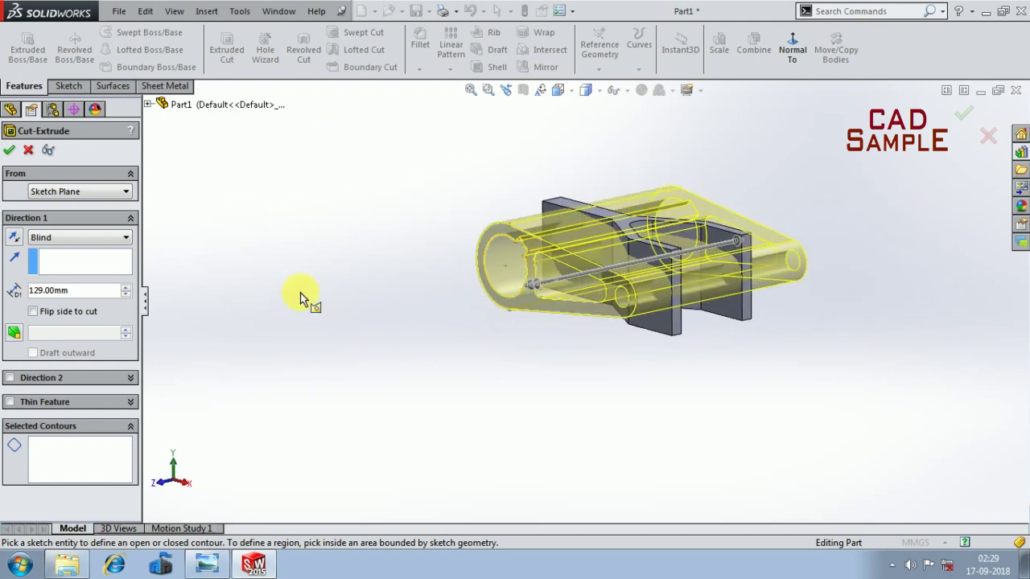
{"action": "mouse_move", "coordinate": [291, 309]}
{"action": "middle_mouse_down"}
{"action": "mouse_move", "coordinate": [528, 466]}
{"action": "mouse_move", "coordinate": [667, 430]}
{"action": "mouse_move", "coordinate": [671, 460]}
{"action": "mouse_move", "coordinate": [907, 391]}
{"action": "mouse_move", "coordinate": [816, 421]}
{"action": "mouse_move", "coordinate": [603, 212]}
{"action": "mouse_move", "coordinate": [819, 360]}
{"action": "middle_mouse_up"}
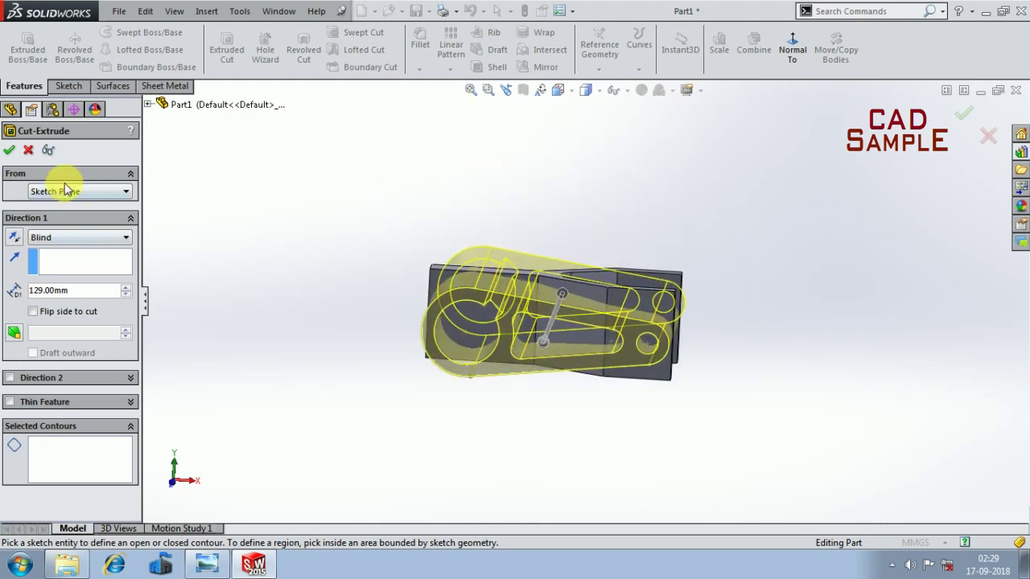
{"action": "left_click", "coordinate": [50, 151]}
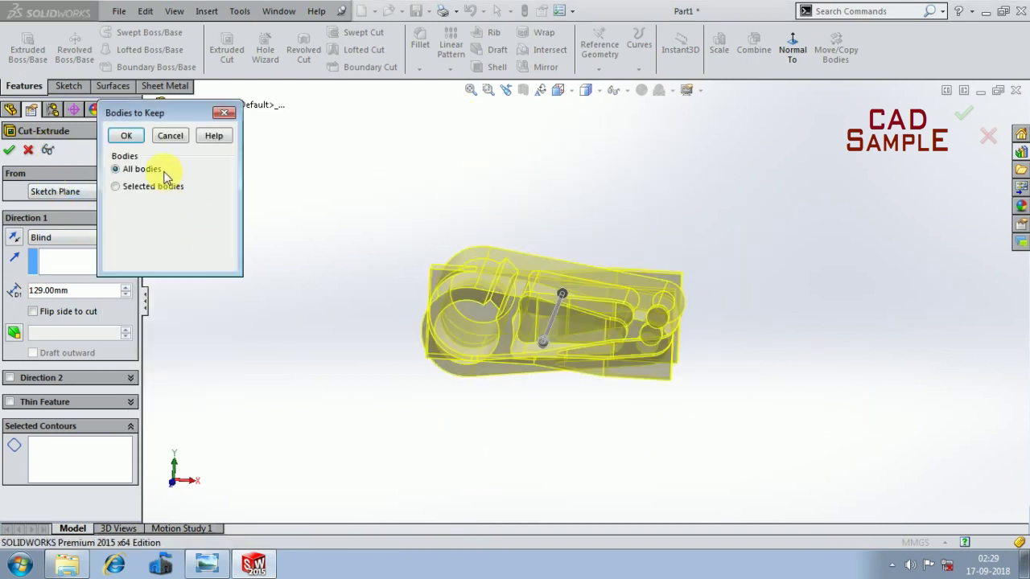
{"action": "left_click", "coordinate": [174, 137]}
{"action": "mouse_move", "coordinate": [327, 341]}
{"action": "middle_mouse_down"}
{"action": "mouse_move", "coordinate": [362, 405]}
{"action": "mouse_move", "coordinate": [349, 410]}
{"action": "mouse_move", "coordinate": [345, 436]}
{"action": "mouse_move", "coordinate": [344, 383]}
{"action": "middle_mouse_up"}
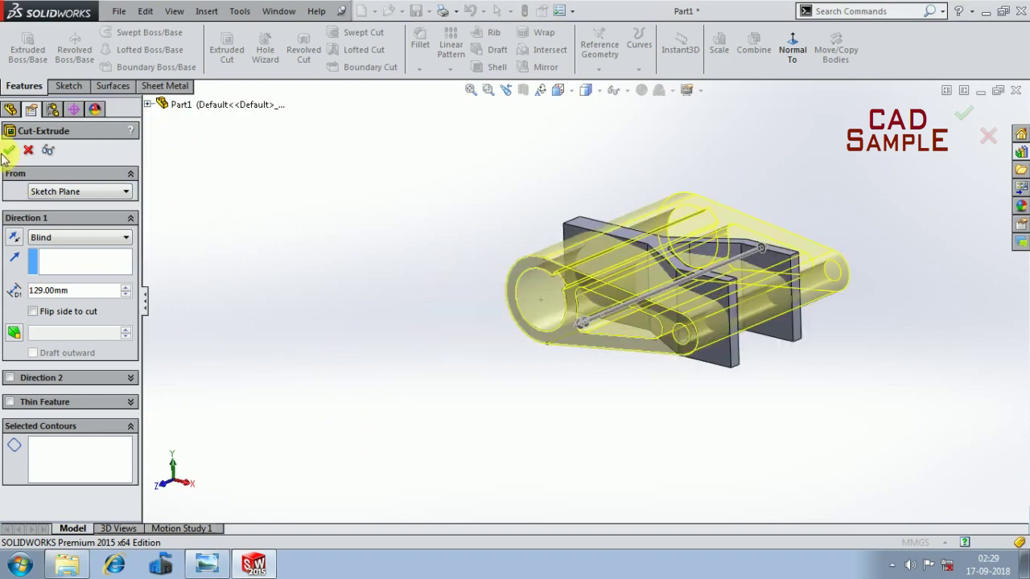
{"action": "left_click", "coordinate": [9, 150]}
{"action": "left_click", "coordinate": [126, 134]}
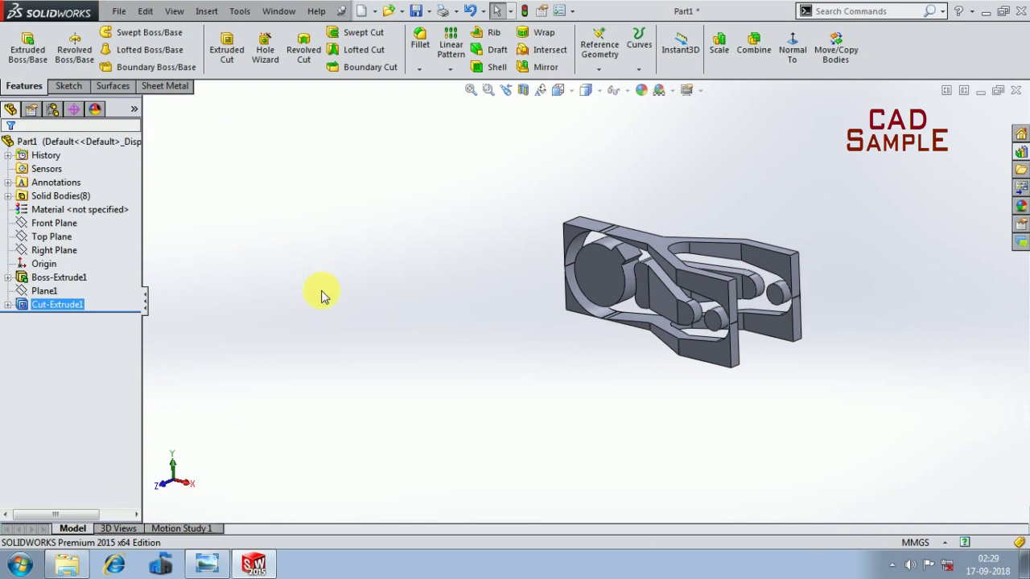
- Edit Cut-Extrude1 to flip the side to cut, leaving only the lever-shaped solid
{"action": "mouse_move", "coordinate": [426, 396]}
{"action": "middle_mouse_down"}
{"action": "mouse_move", "coordinate": [536, 403]}
{"action": "mouse_move", "coordinate": [457, 398]}
{"action": "middle_mouse_up"}
{"action": "scroll", "coordinate": [650, 281], "scroll_direction": "down", "scroll_amount": 3}
{"action": "scroll", "coordinate": [536, 362], "scroll_direction": "up", "scroll_amount": 2}
{"action": "scroll", "coordinate": [789, 246], "scroll_direction": "down", "scroll_amount": 1}
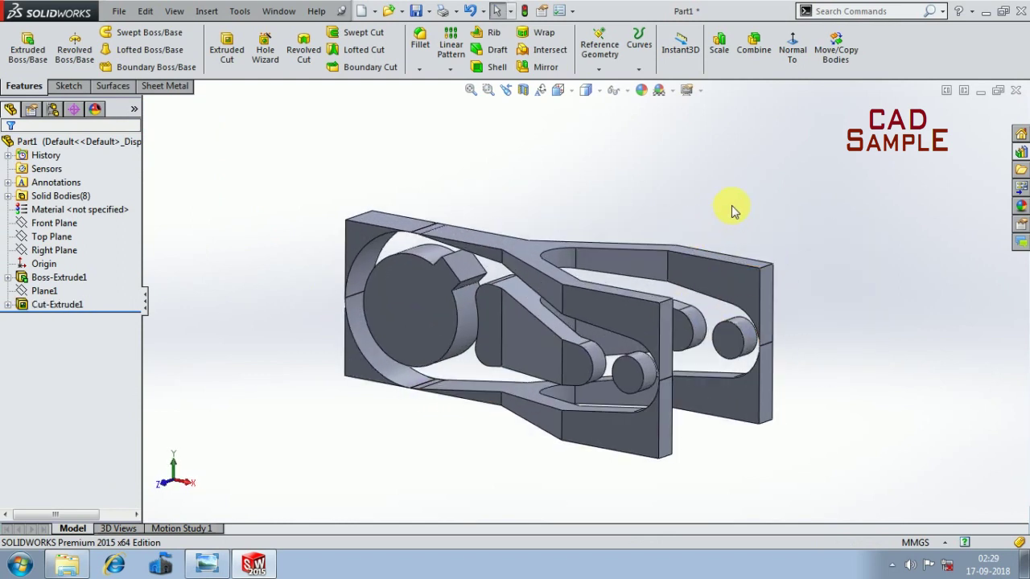
{"action": "left_click", "coordinate": [53, 309]}
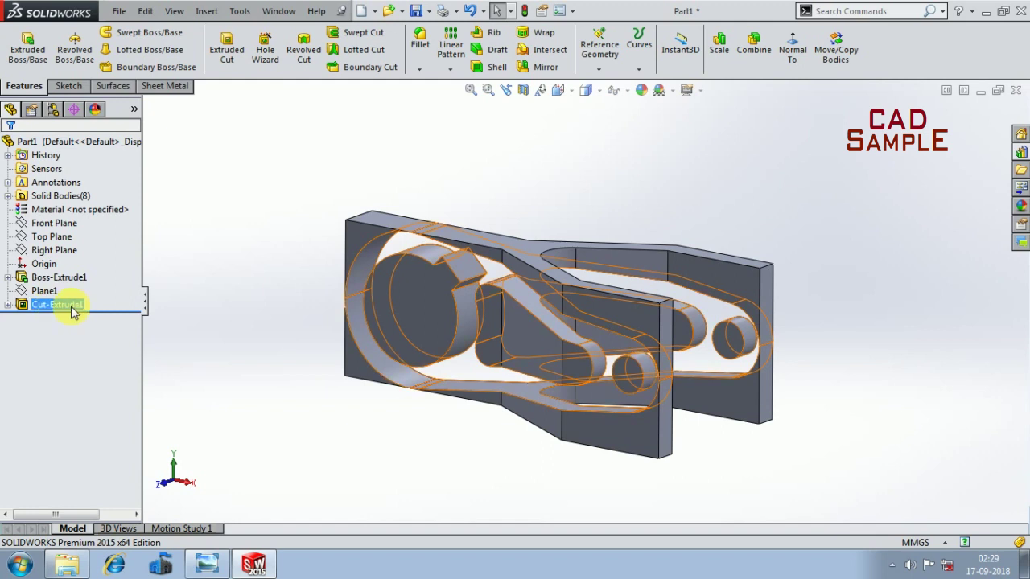
{"action": "right_click", "coordinate": [74, 306]}
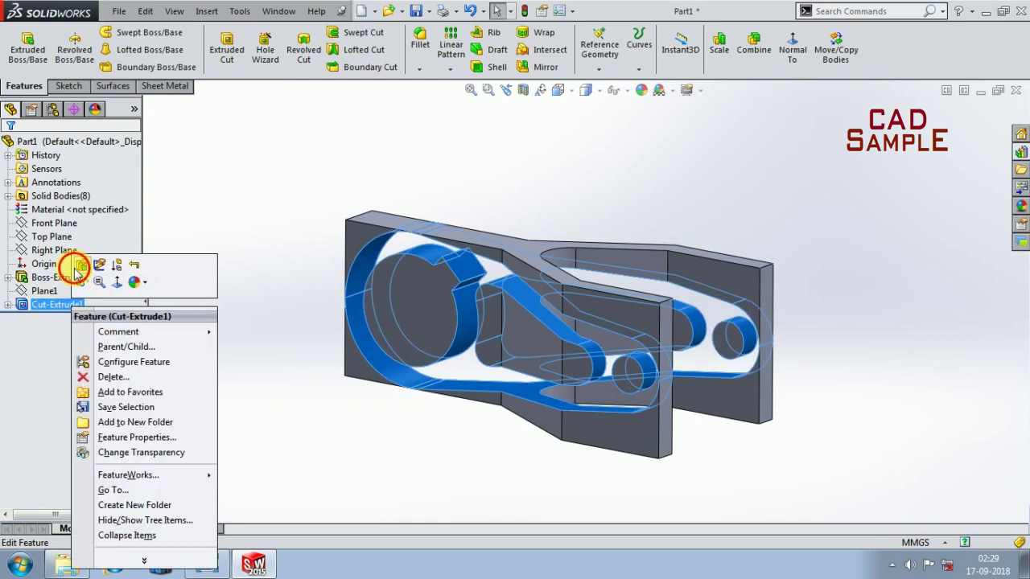
{"action": "left_click", "coordinate": [78, 268]}
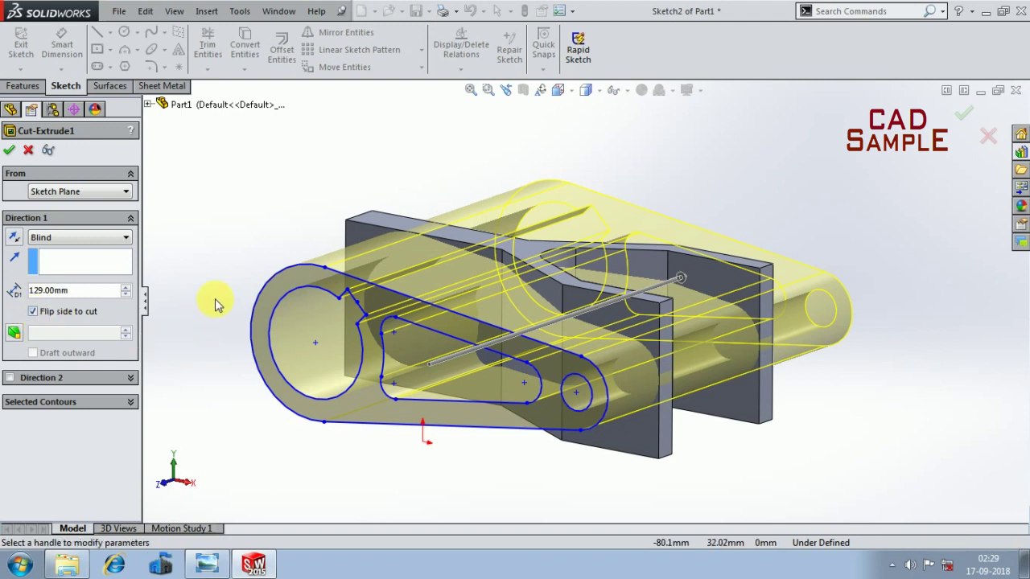
{"action": "left_click", "coordinate": [9, 151]}
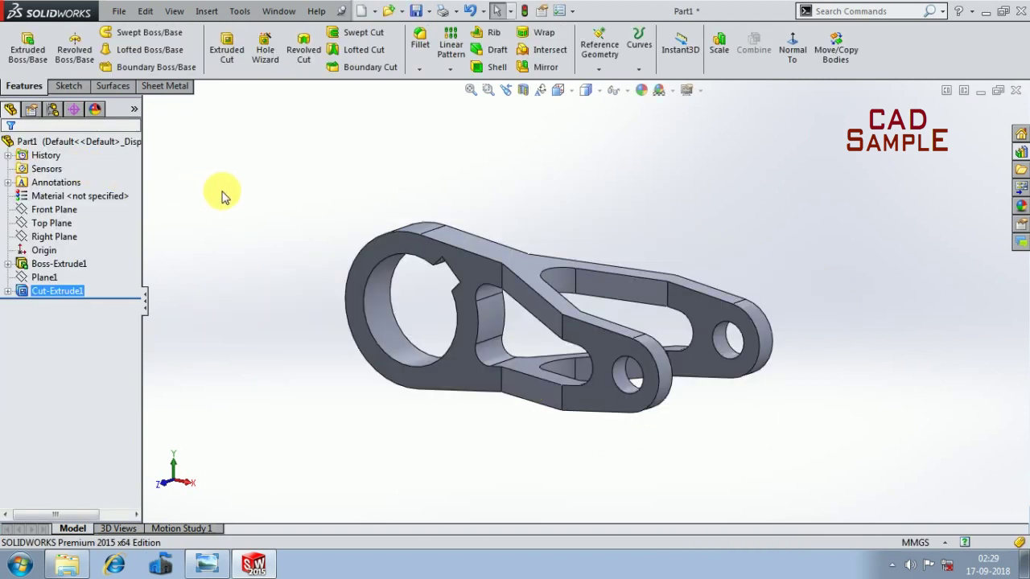
{"action": "scroll", "coordinate": [322, 414], "scroll_direction": "up", "scroll_amount": 3}
{"action": "mouse_move", "coordinate": [322, 414]}
{"action": "middle_mouse_down"}
{"action": "mouse_move", "coordinate": [460, 437]}
{"action": "mouse_move", "coordinate": [378, 459]}
{"action": "middle_mouse_up"}
{"action": "scroll", "coordinate": [515, 408], "scroll_direction": "down", "scroll_amount": 2}
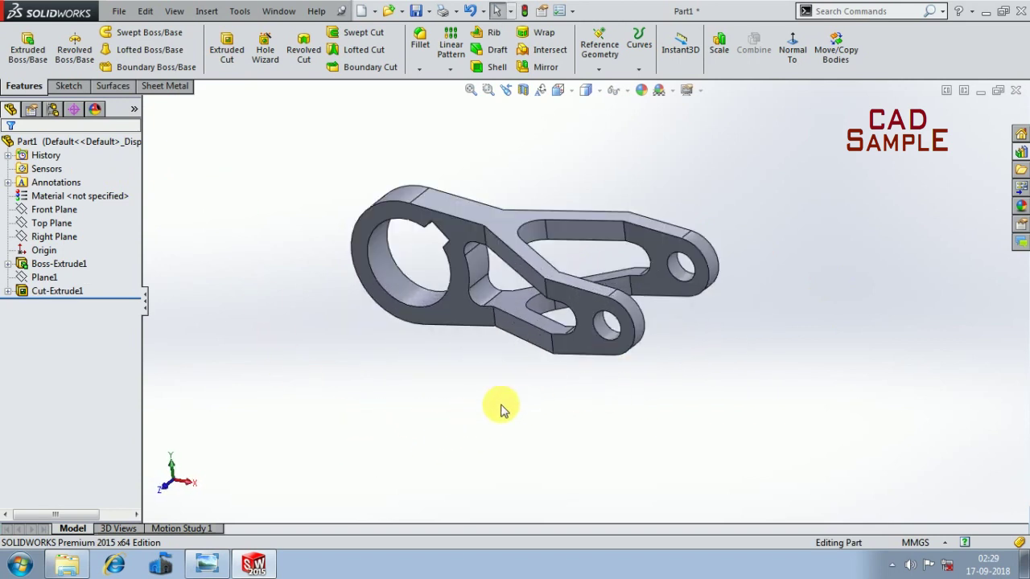
{"action": "scroll", "coordinate": [407, 208], "scroll_direction": "down", "scroll_amount": 2}
{"action": "scroll", "coordinate": [403, 216], "scroll_direction": "up", "scroll_amount": 1}
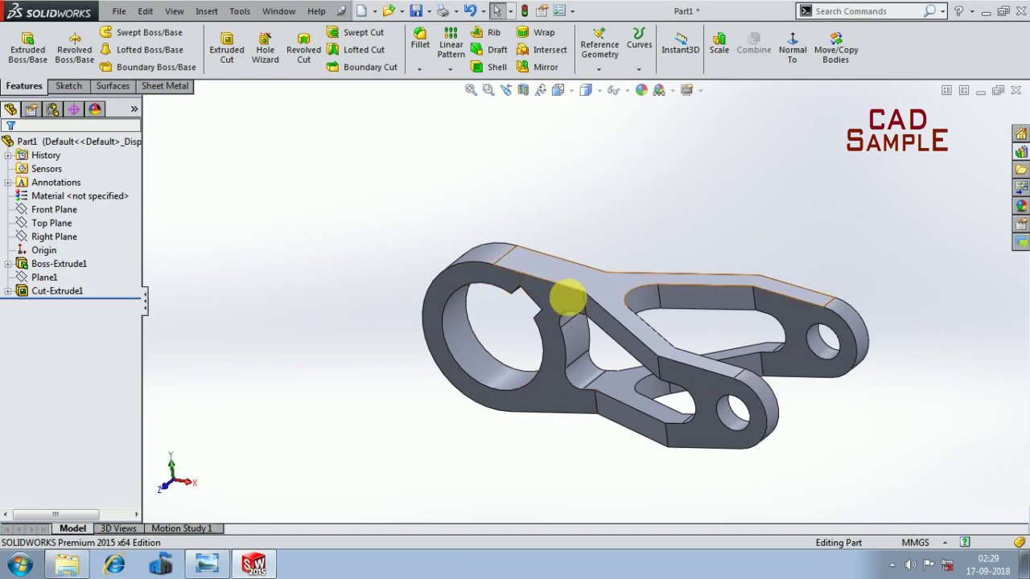
{"action": "scroll", "coordinate": [459, 230], "scroll_direction": "down", "scroll_amount": 1}
{"action": "scroll", "coordinate": [478, 298], "scroll_direction": "up", "scroll_amount": 1}
{"action": "scroll", "coordinate": [612, 362], "scroll_direction": "up", "scroll_amount": 1}
{"action": "scroll", "coordinate": [701, 413], "scroll_direction": "up", "scroll_amount": 1}
{"action": "mouse_move", "coordinate": [641, 422]}
{"action": "middle_mouse_down"}
{"action": "mouse_move", "coordinate": [673, 448]}
{"action": "mouse_move", "coordinate": [713, 437]}
{"action": "mouse_move", "coordinate": [678, 409]}
{"action": "mouse_move", "coordinate": [644, 461]}
{"action": "mouse_move", "coordinate": [545, 456]}
{"action": "mouse_move", "coordinate": [570, 488]}
{"action": "mouse_move", "coordinate": [559, 402]}
{"action": "mouse_move", "coordinate": [487, 451]}
{"action": "mouse_move", "coordinate": [501, 338]}
{"action": "mouse_move", "coordinate": [556, 276]}
{"action": "mouse_move", "coordinate": [701, 202]}
{"action": "mouse_move", "coordinate": [769, 334]}
{"action": "mouse_move", "coordinate": [846, 295]}
{"action": "mouse_move", "coordinate": [674, 193]}
{"action": "middle_mouse_up"}
{"action": "mouse_move", "coordinate": [493, 425]}
{"action": "middle_mouse_down"}
{"action": "mouse_move", "coordinate": [575, 287]}
{"action": "mouse_move", "coordinate": [471, 249]}
{"action": "mouse_move", "coordinate": [570, 239]}
{"action": "mouse_move", "coordinate": [501, 223]}
{"action": "middle_mouse_up"}
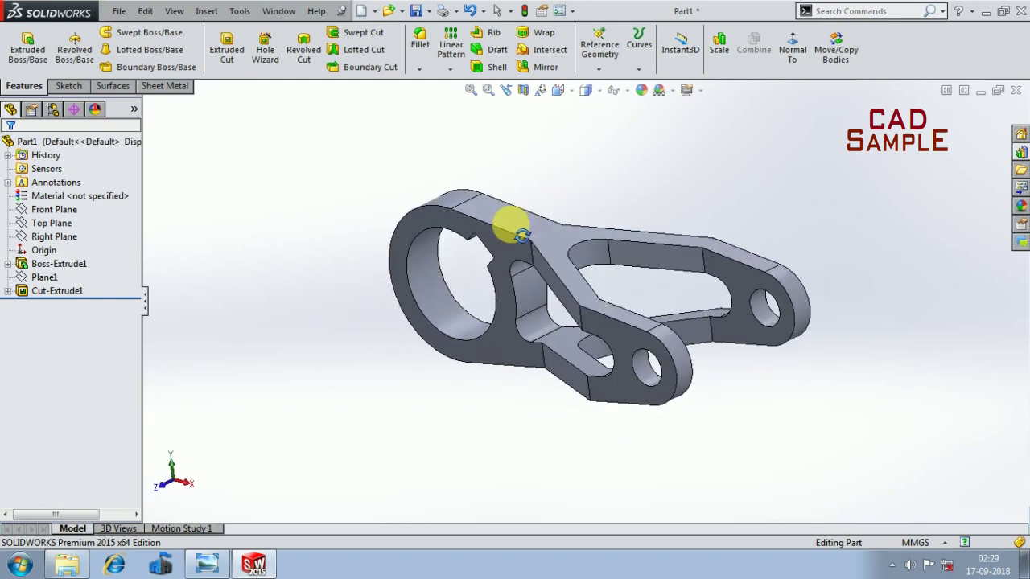
{"action": "middle_click_drag", "start_coordinate": [603, 193], "coordinate": [595, 223]}
{"action": "mouse_move", "coordinate": [598, 379]}
{"action": "middle_mouse_down"}
{"action": "mouse_move", "coordinate": [563, 368]}
{"action": "mouse_move", "coordinate": [545, 345]}
{"action": "mouse_move", "coordinate": [543, 384]}
{"action": "mouse_move", "coordinate": [581, 301]}
{"action": "middle_mouse_up"}
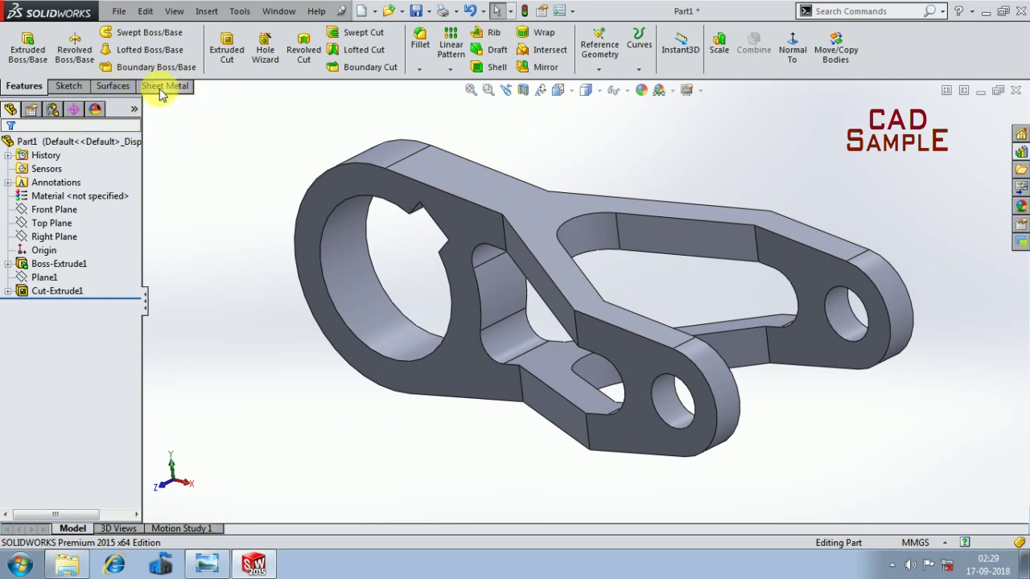
{"action": "right_click", "coordinate": [161, 93]}
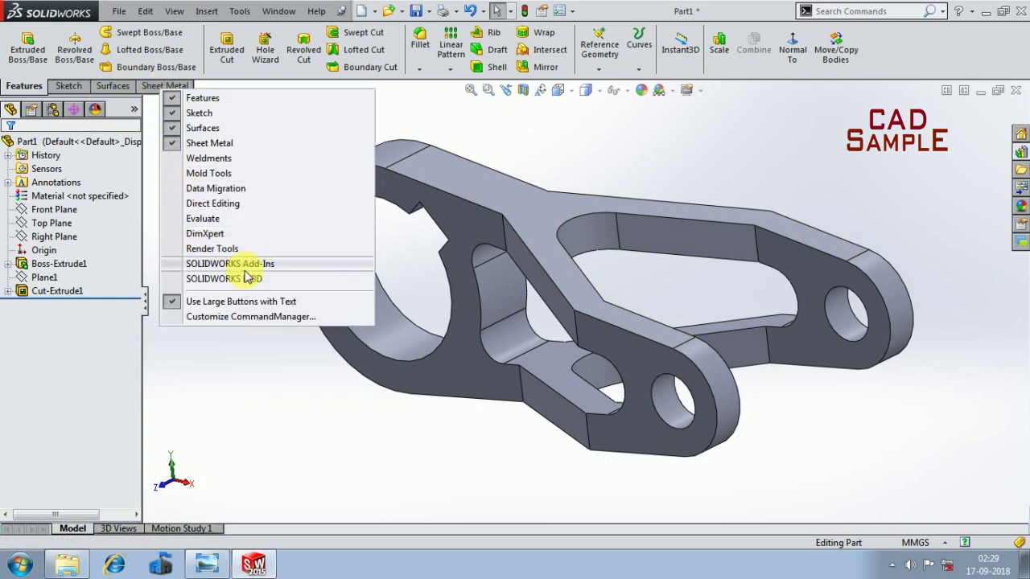
{"action": "left_click", "coordinate": [228, 378]}
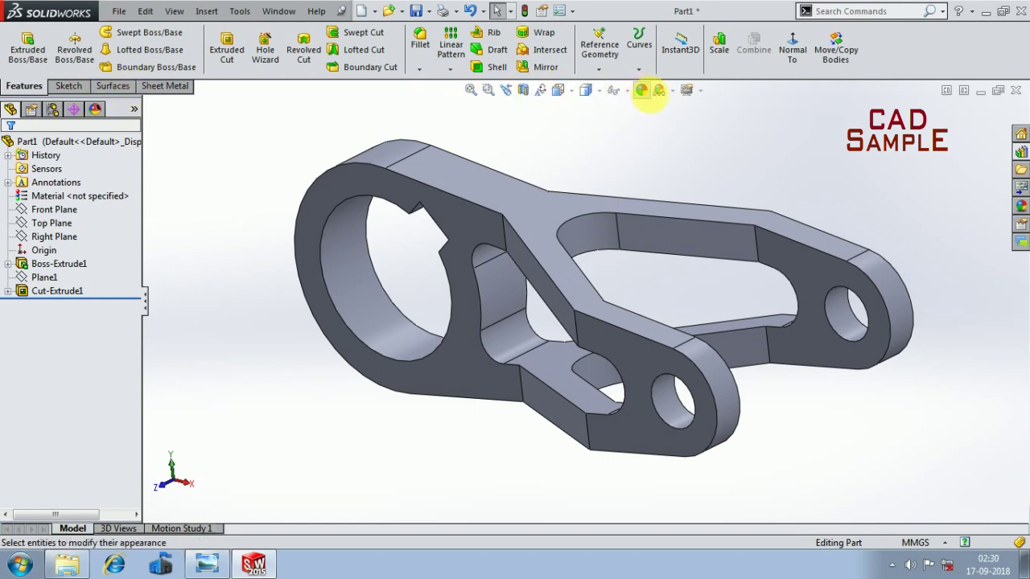
- Change the whole part's appearance from red to a light copper colour
{"action": "left_click", "coordinate": [326, 313]}
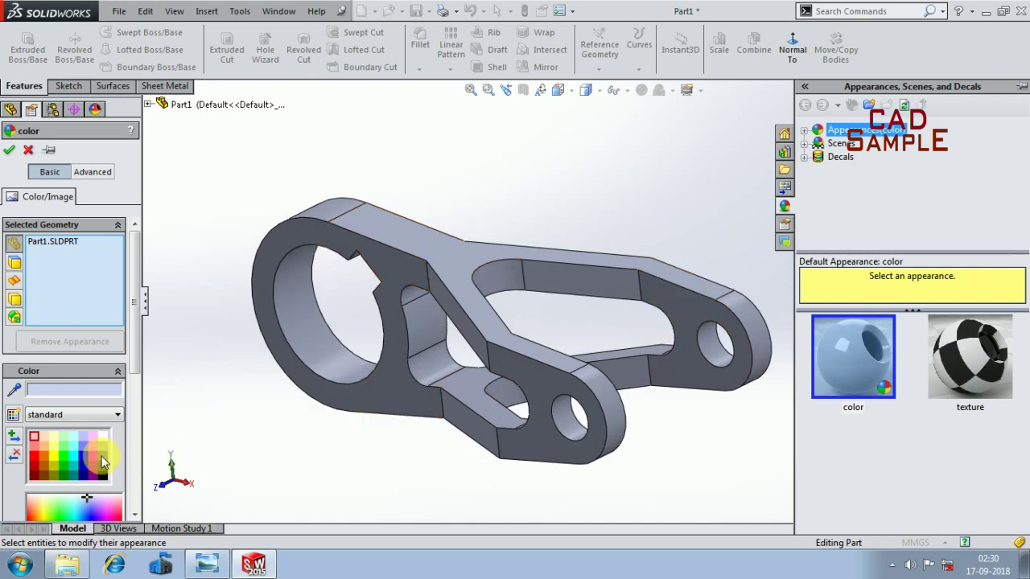
{"action": "left_click", "coordinate": [34, 460]}
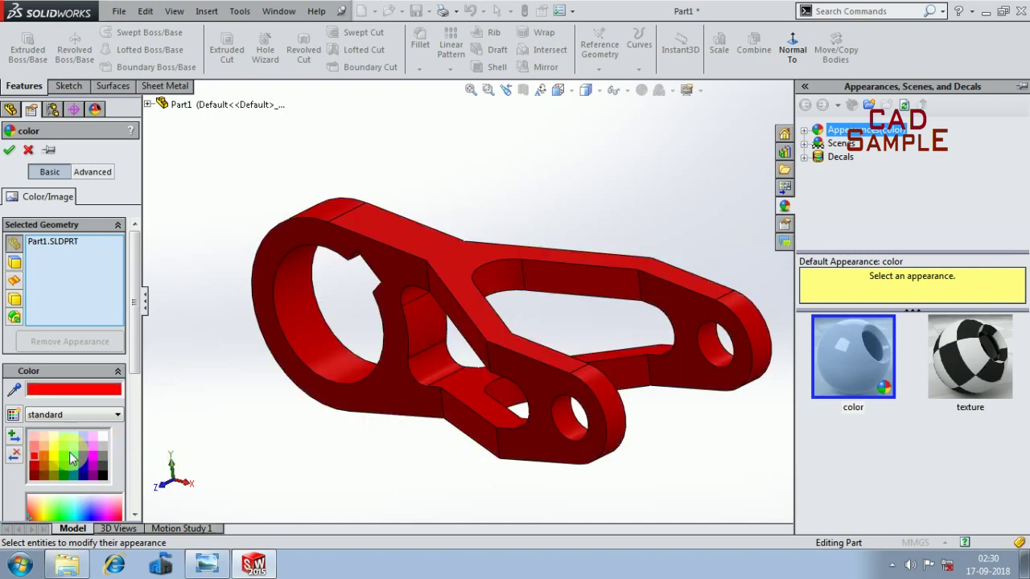
{"action": "left_click", "coordinate": [44, 449]}
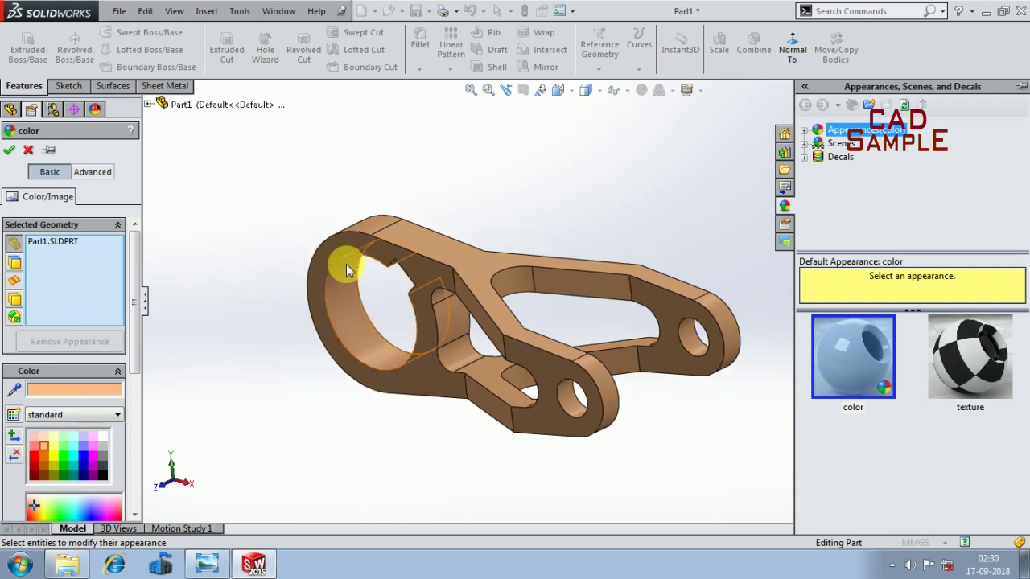
{"action": "middle_click_drag", "start_coordinate": [673, 426], "coordinate": [644, 386], "text": "ctrl"}
{"action": "mouse_move", "coordinate": [591, 416]}
{"action": "middle_mouse_down"}
{"action": "mouse_move", "coordinate": [517, 426]}
{"action": "mouse_move", "coordinate": [588, 381]}
{"action": "mouse_move", "coordinate": [578, 232]}
{"action": "mouse_move", "coordinate": [598, 375]}
{"action": "mouse_move", "coordinate": [597, 466]}
{"action": "middle_mouse_up"}
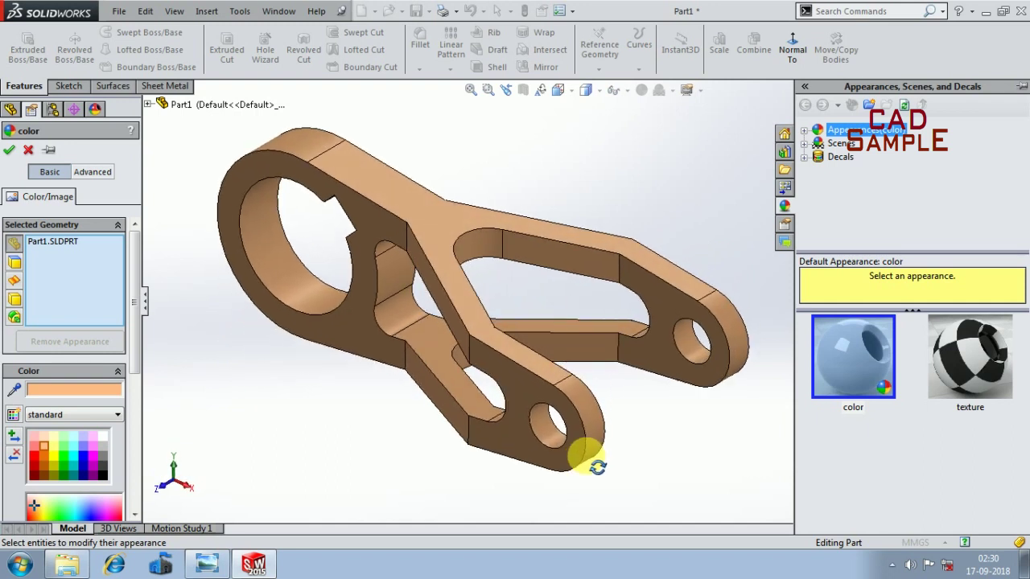
{"action": "left_click", "coordinate": [10, 151]}
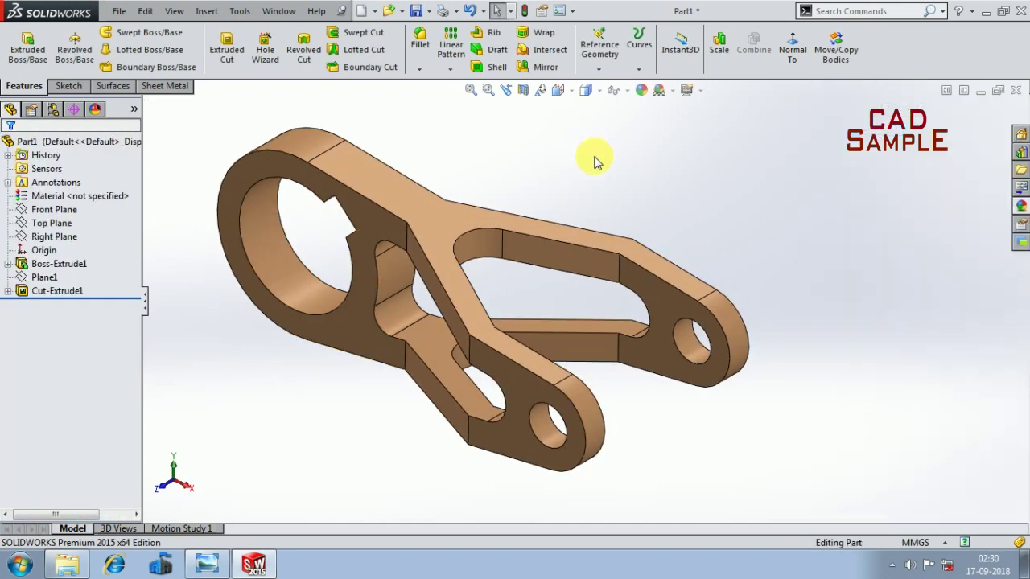
- Orbit the lever to a near-front view and bring up the reference drawing for comparison
{"action": "scroll", "coordinate": [563, 218], "scroll_direction": "up", "scroll_amount": 3}
{"action": "scroll", "coordinate": [490, 281], "scroll_direction": "down", "scroll_amount": 5}
{"action": "scroll", "coordinate": [566, 288], "scroll_direction": "up", "scroll_amount": 4}
{"action": "mouse_move", "coordinate": [567, 288]}
{"action": "middle_mouse_down"}
{"action": "mouse_move", "coordinate": [598, 409]}
{"action": "mouse_move", "coordinate": [654, 359]}
{"action": "mouse_move", "coordinate": [616, 421]}
{"action": "mouse_move", "coordinate": [623, 444]}
{"action": "middle_mouse_up"}
{"action": "left_click", "coordinate": [214, 569]}
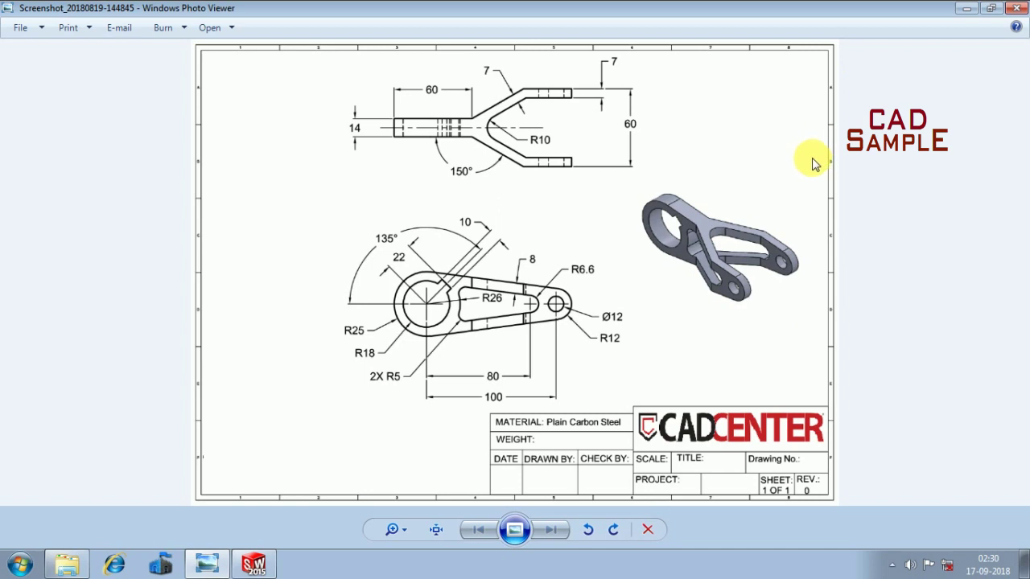
{"action": "left_click", "coordinate": [962, 10]}
{"action": "scroll", "coordinate": [577, 367], "scroll_direction": "down", "scroll_amount": 2}
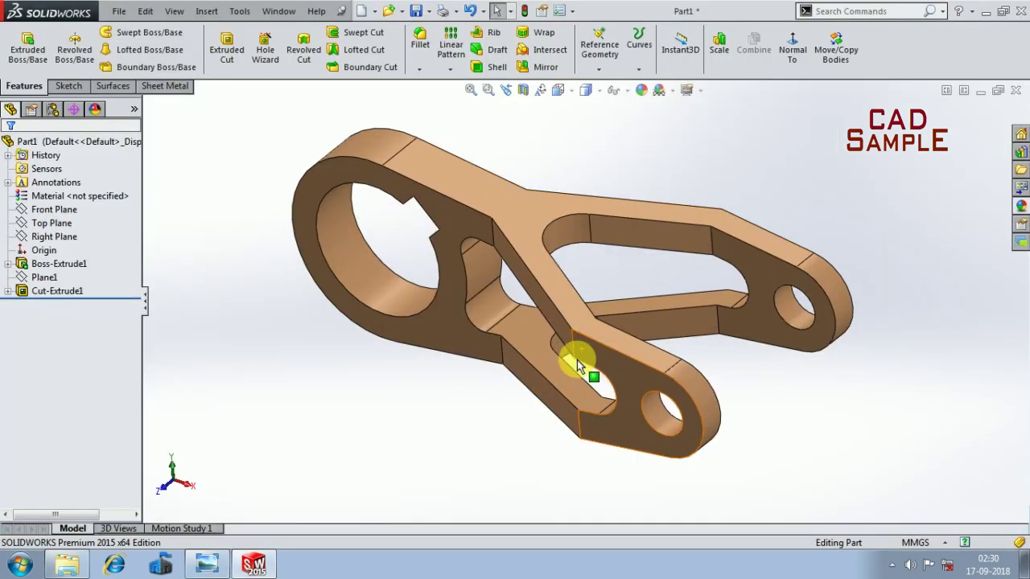